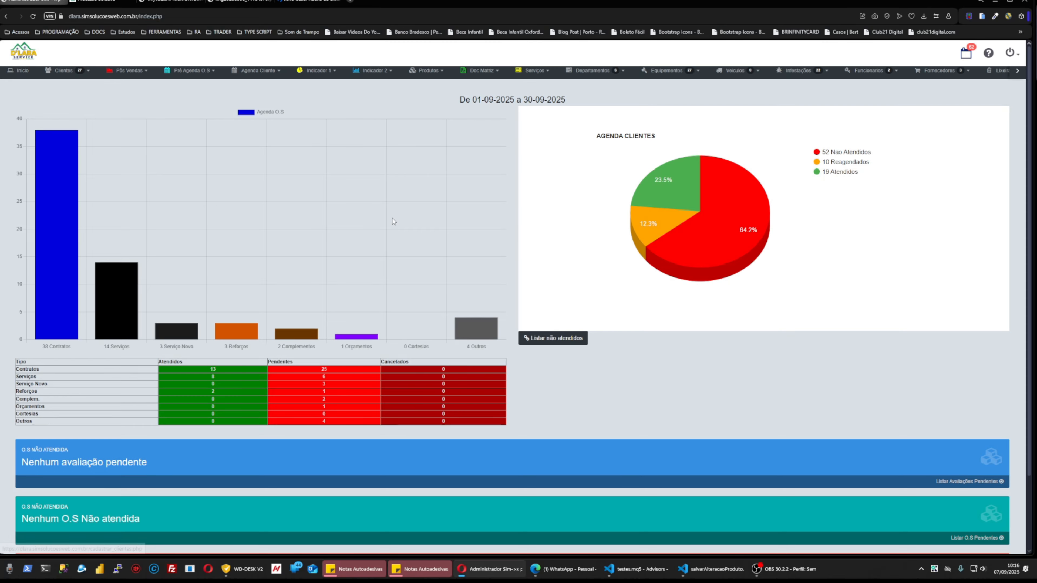
Open the Cadastro de Clientes registration form from the Clientes menu.
scroll(392, 218, down, 2)
scroll(466, 353, up, 2)
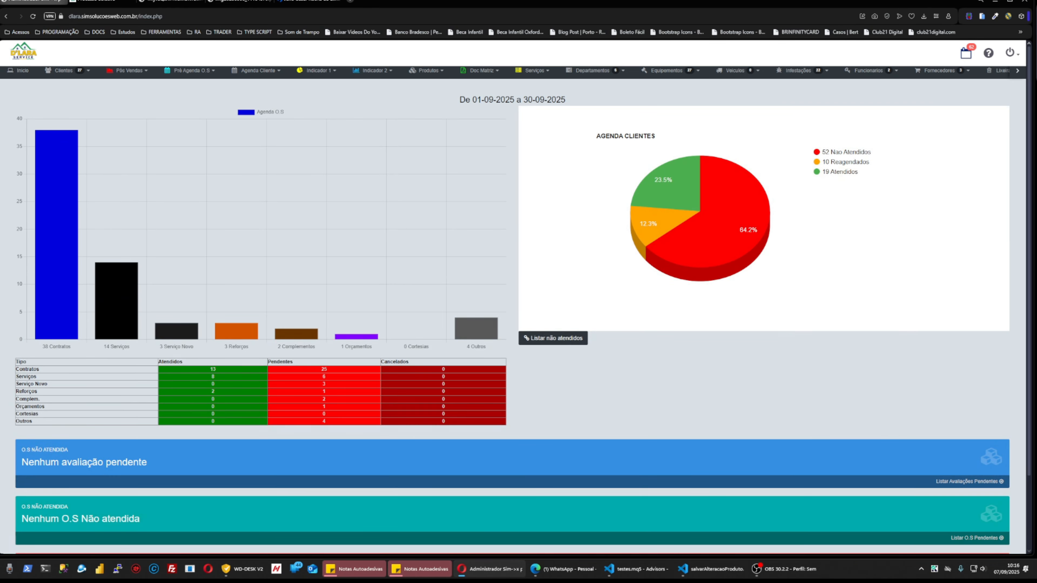
click(83, 76)
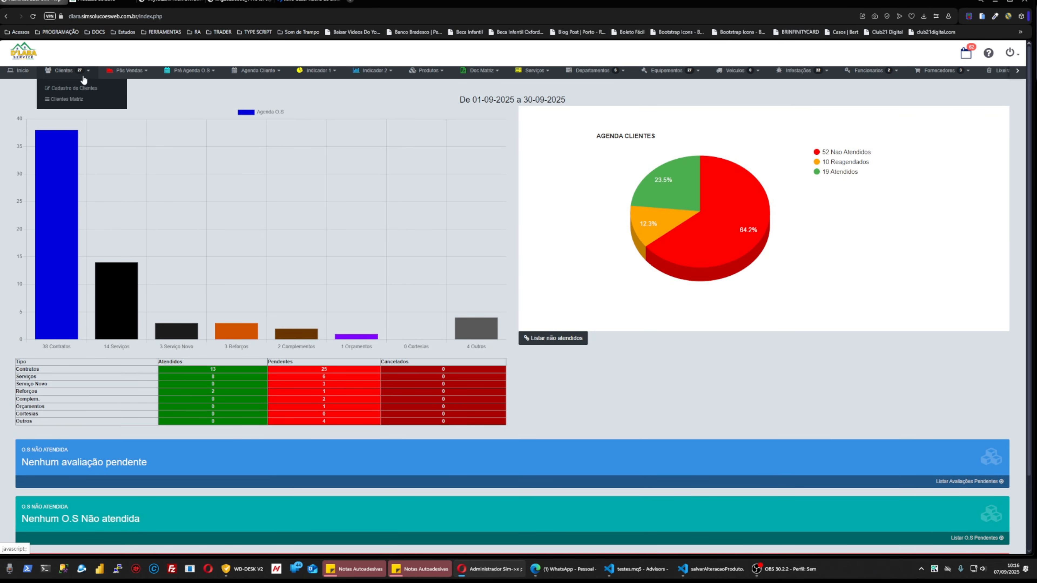
click(78, 90)
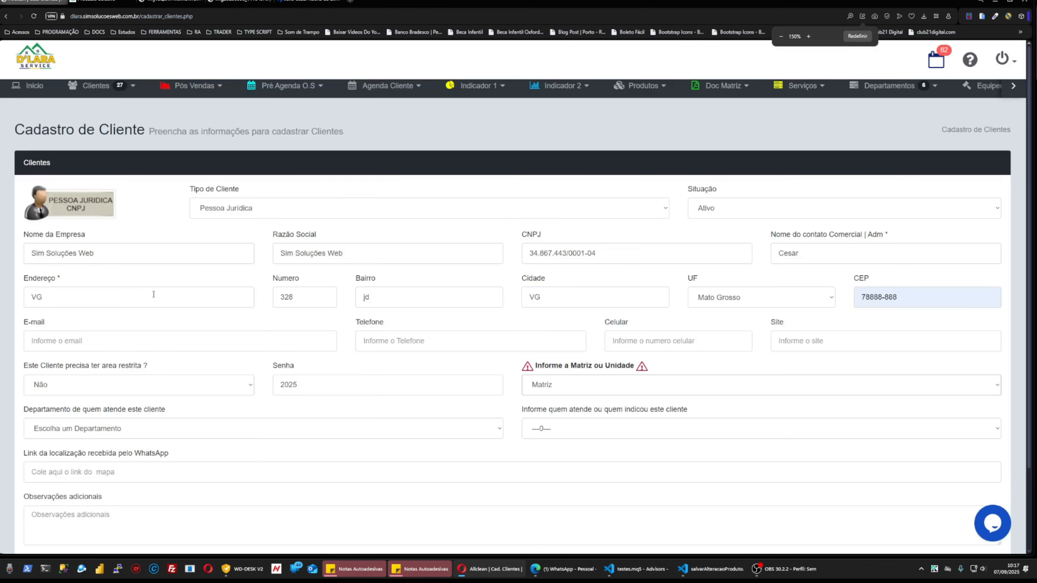
Fill the contact e-mail field with the saved Sim Soluções Web address.
key(ctrl+plus)
click(87, 244)
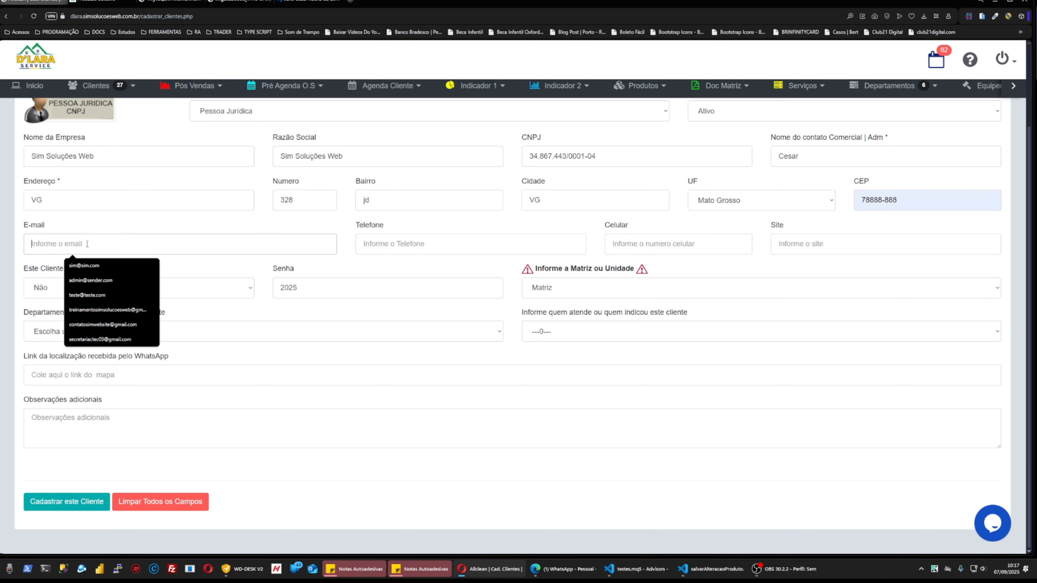
click(92, 265)
click(83, 289)
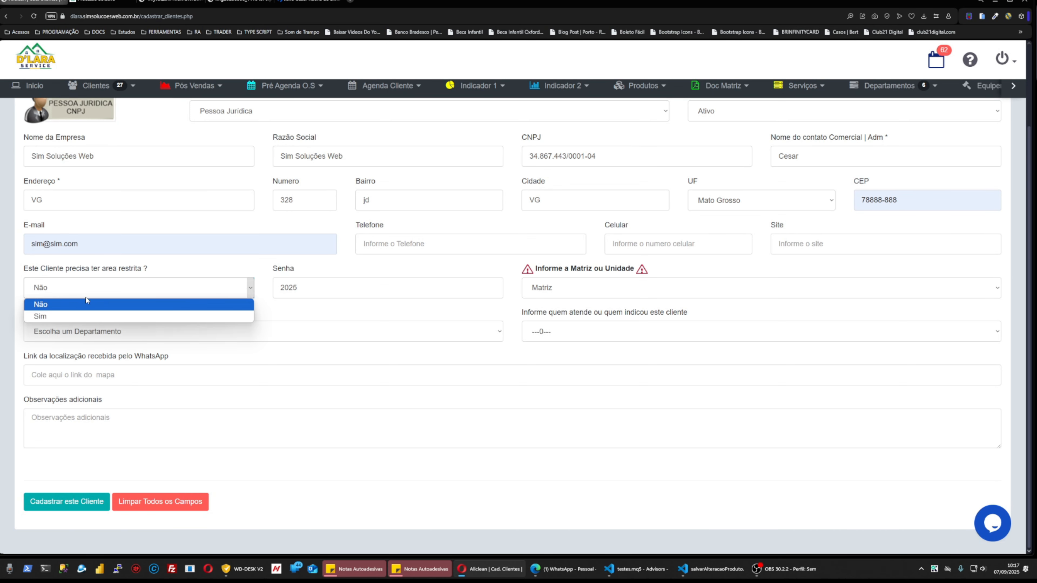
Set the client's restricted area to Sim and acknowledge the access-password notice.
click(80, 313)
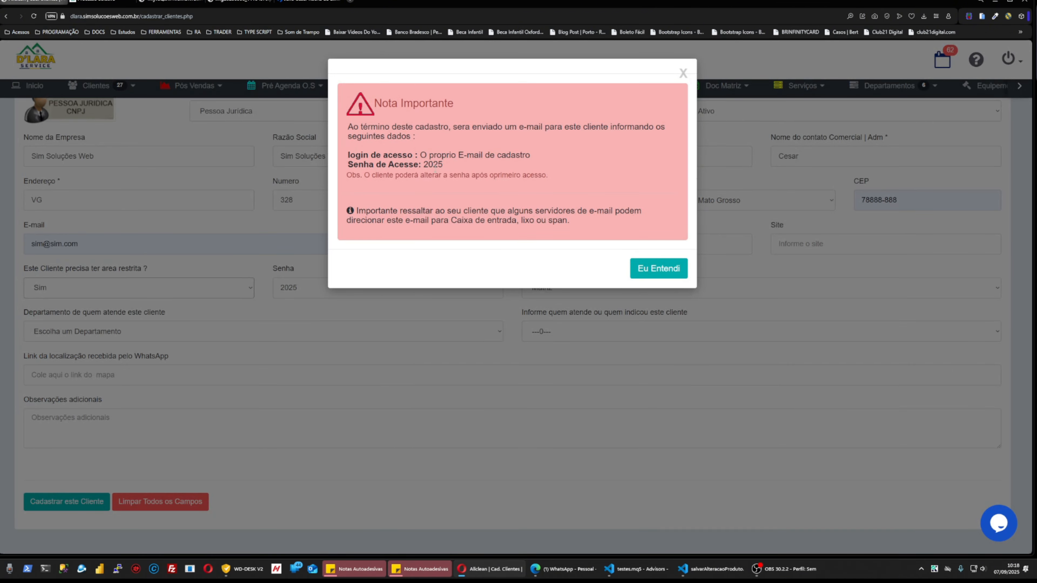
double_click(432, 164)
click(650, 264)
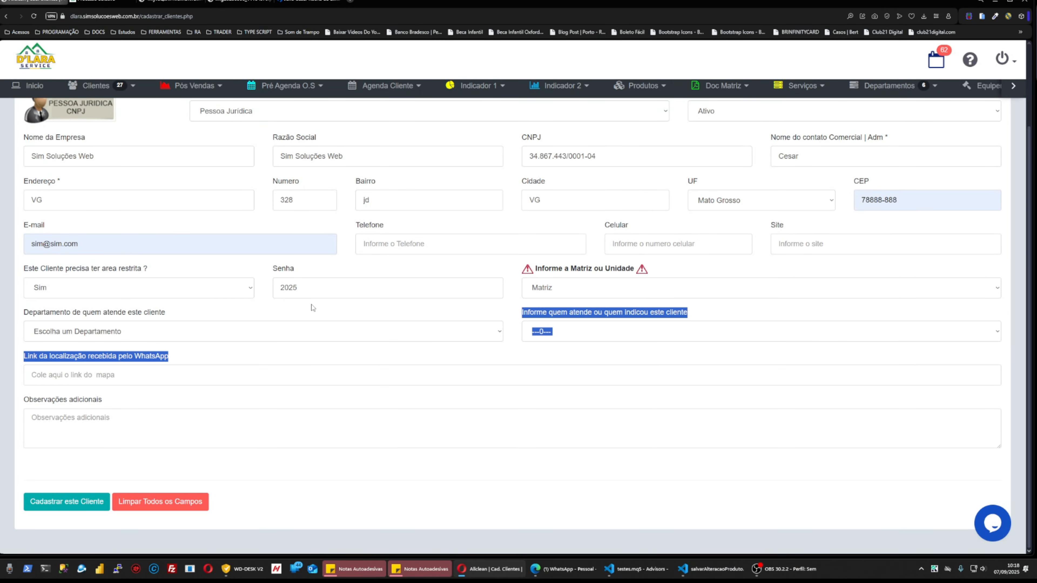
double_click(491, 287)
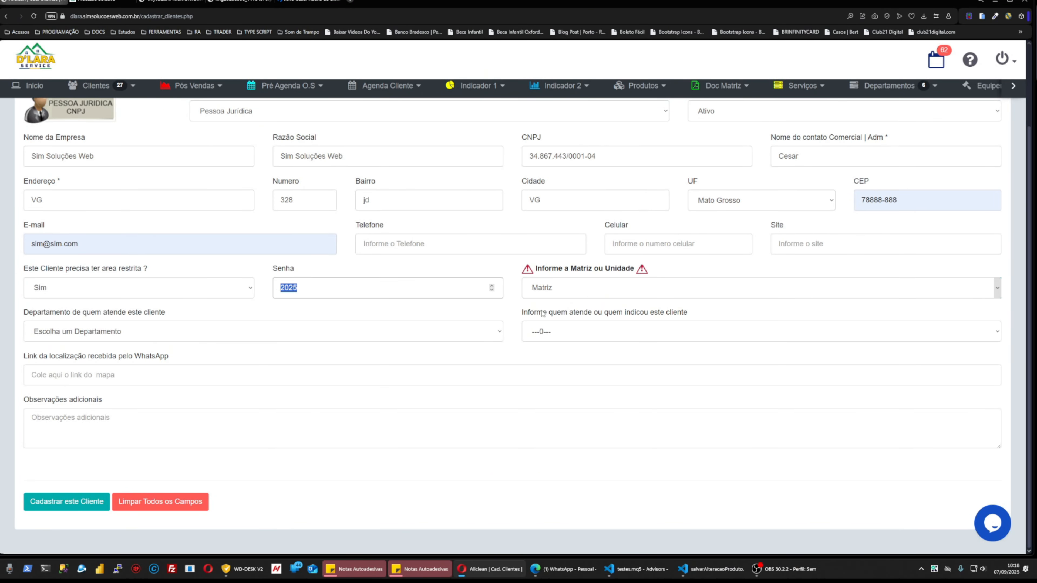
Assign the Administrador department with the administrator as recipient.
click(138, 329)
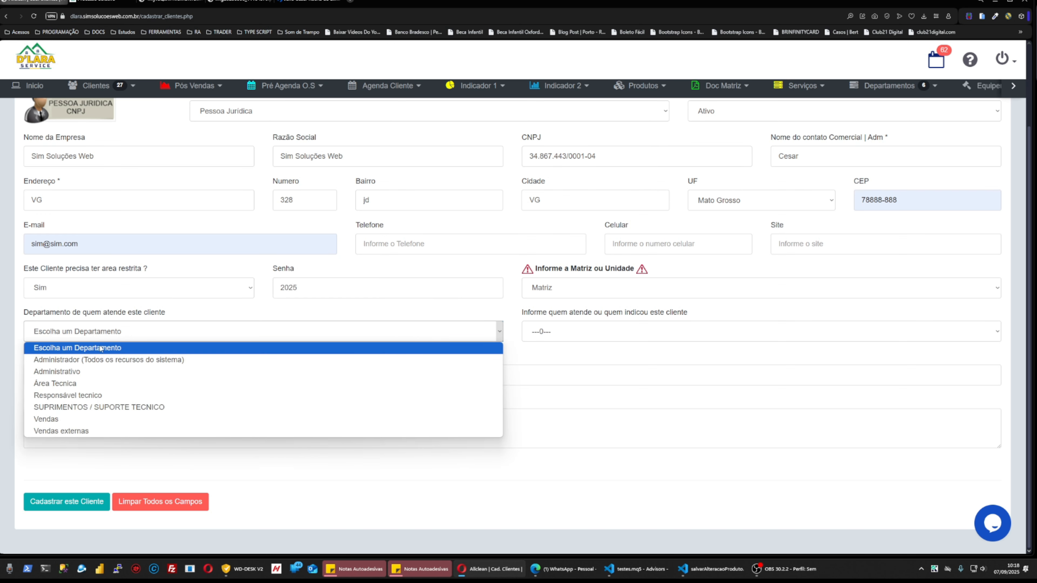
click(103, 360)
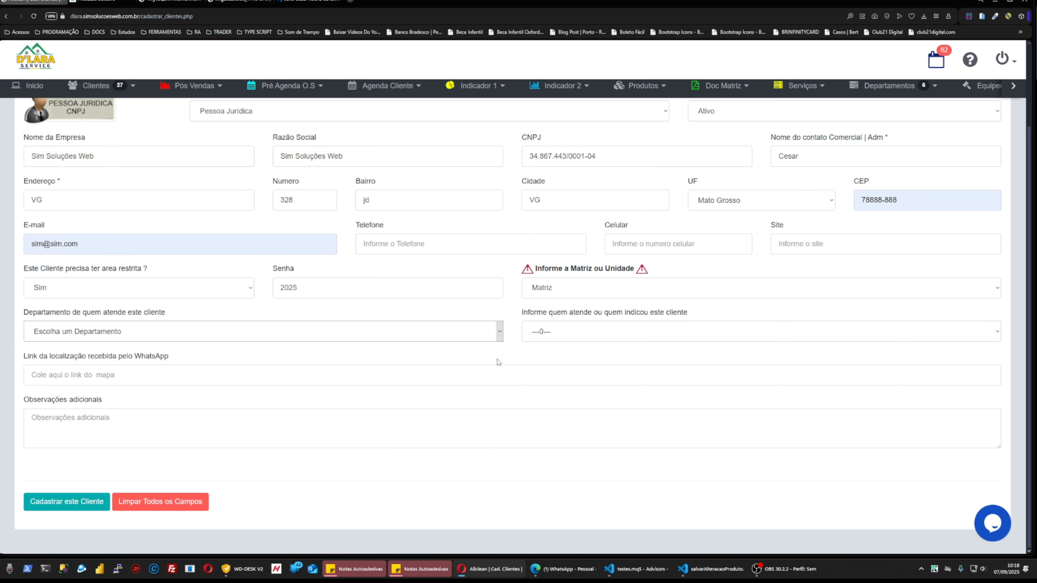
click(591, 332)
click(587, 364)
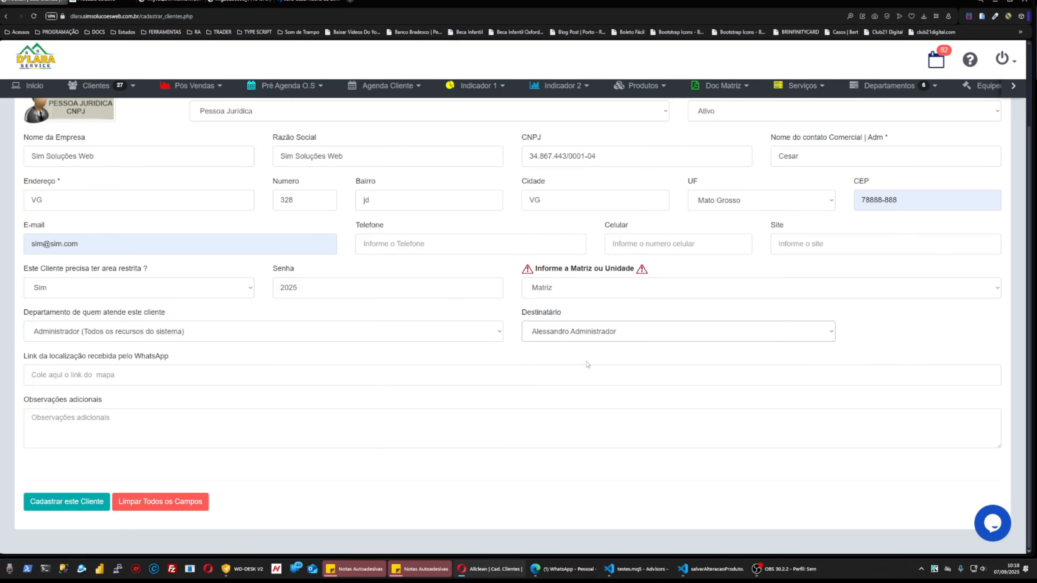
click(67, 330)
click(568, 312)
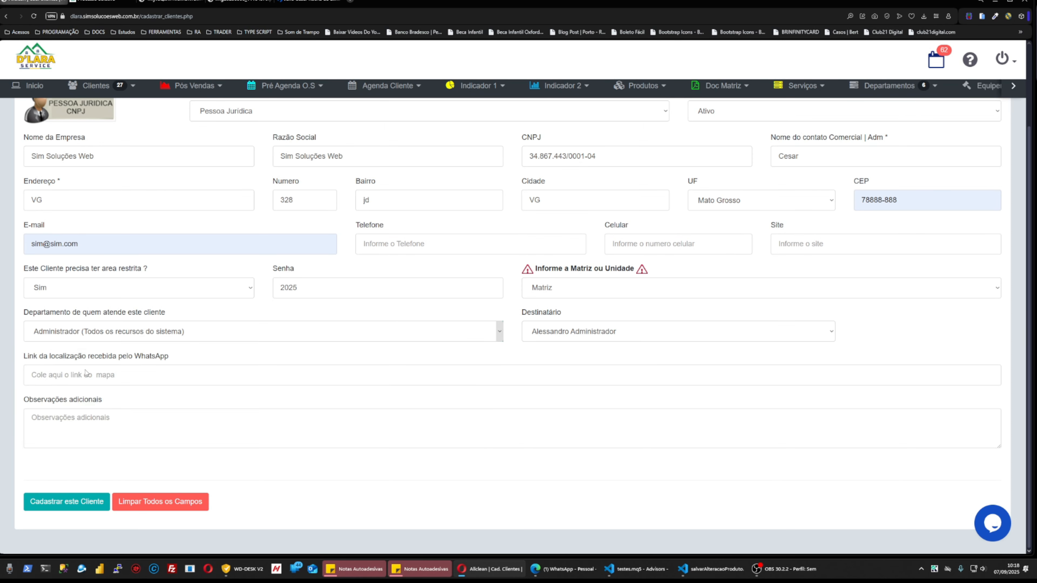
click(84, 373)
Open the WhatsApp-shared Várzea Grande location in Google Maps and copy its link.
key(alt+Tab)
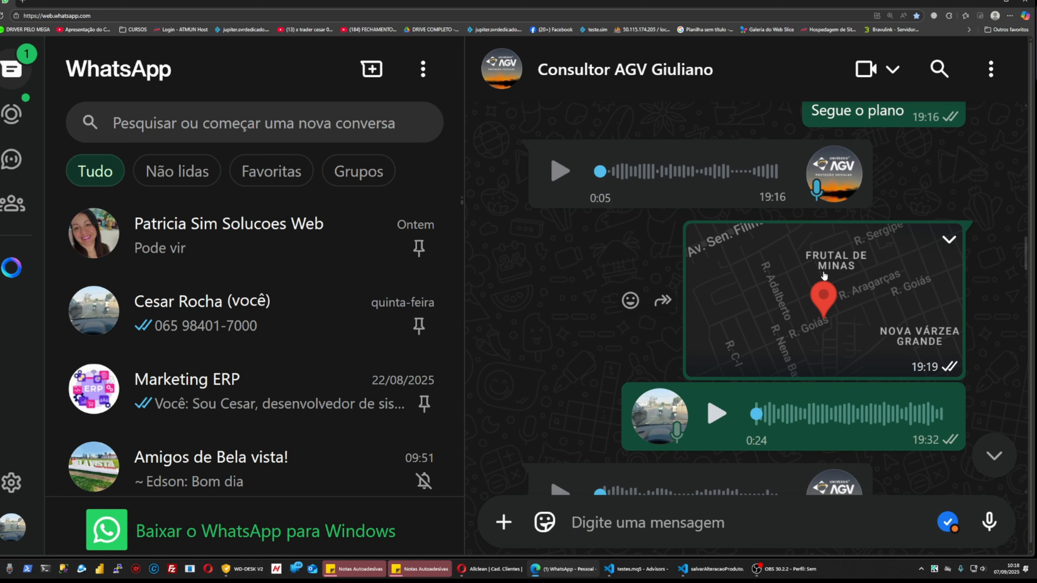
click(816, 283)
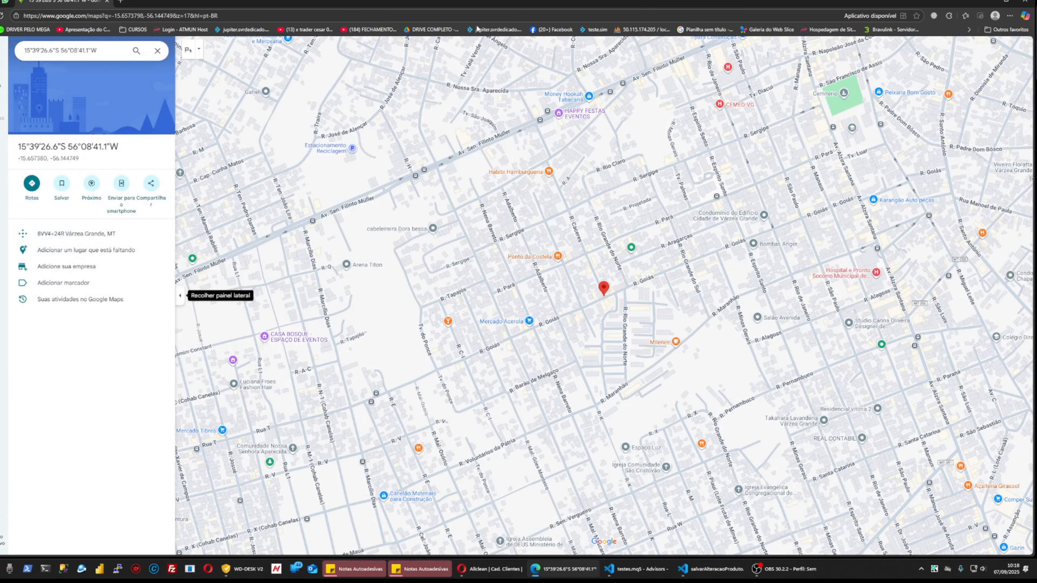
click(509, 15)
key(ctrl+c)
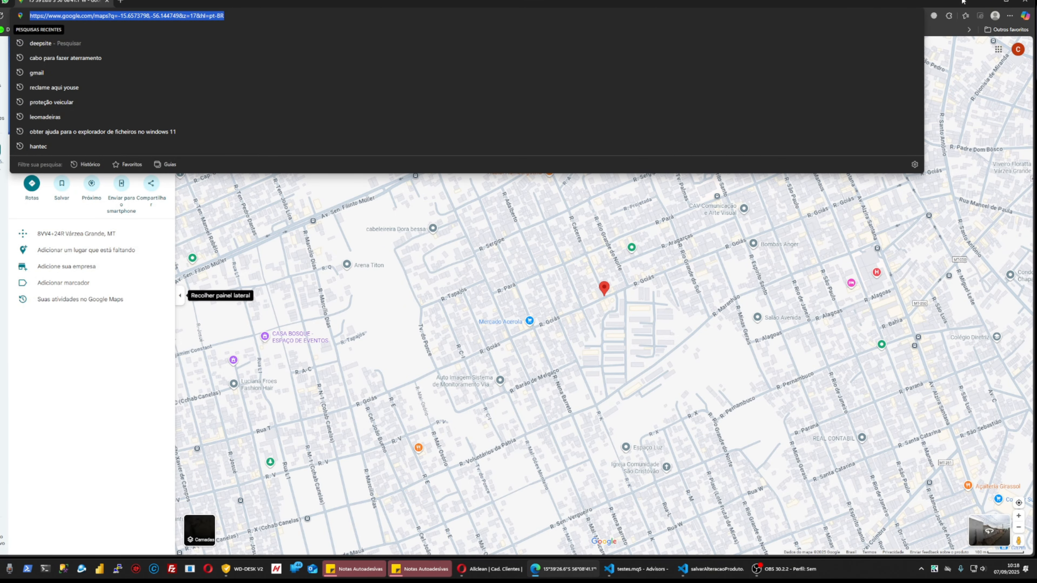
drag(914, 3, 0, 196)
Paste the Google Maps URL into Link da localização and note 'Web' in Observações.
click(69, 370)
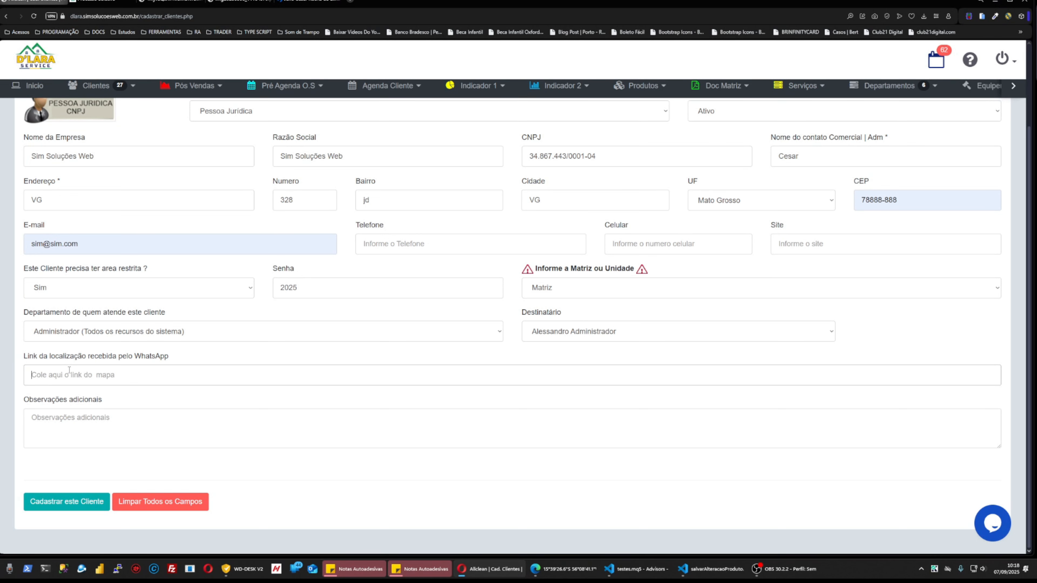
key(ctrl+v)
text(Web)
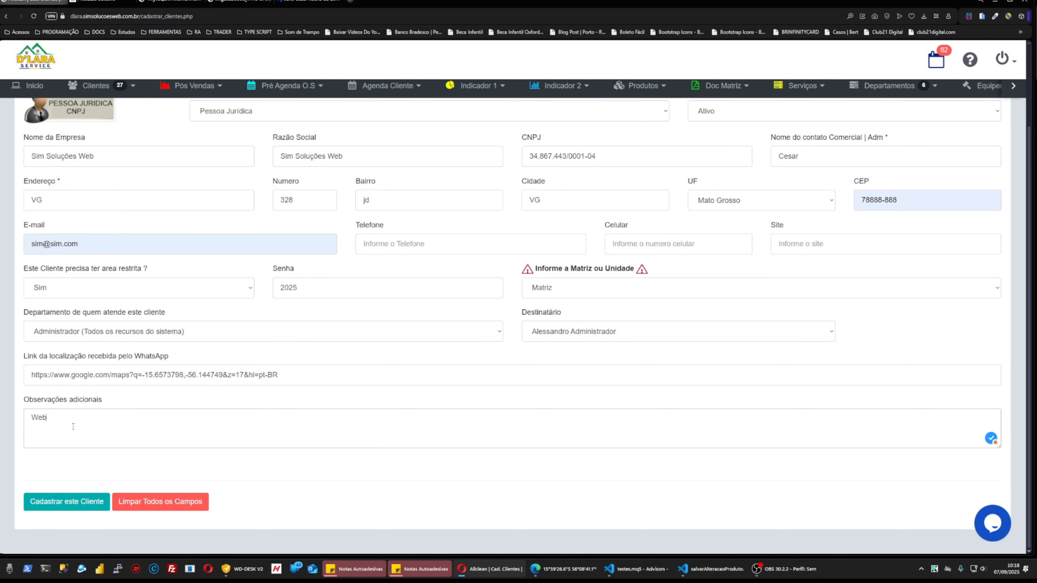
click(52, 505)
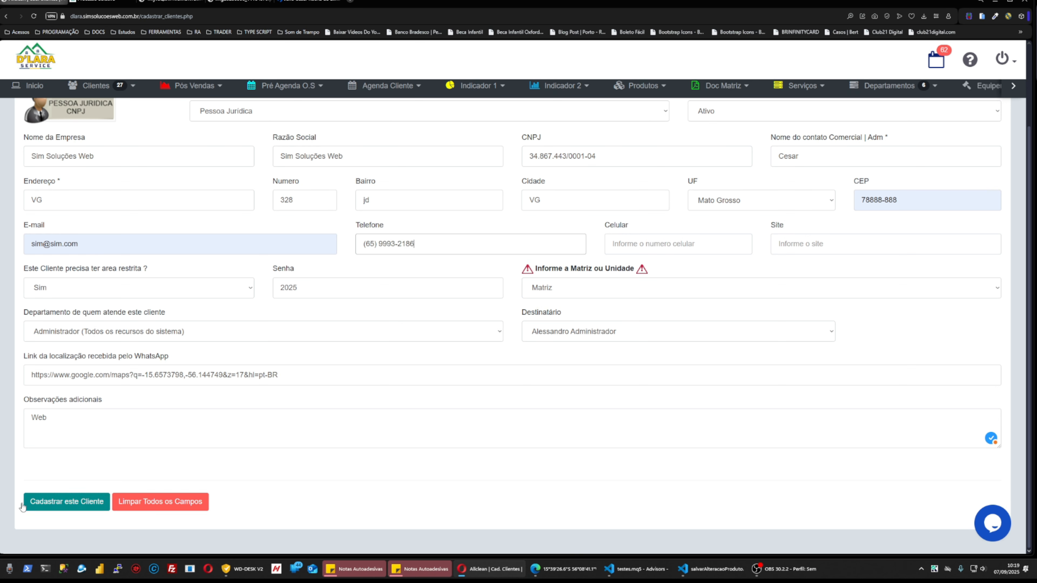
click(66, 503)
text(0)
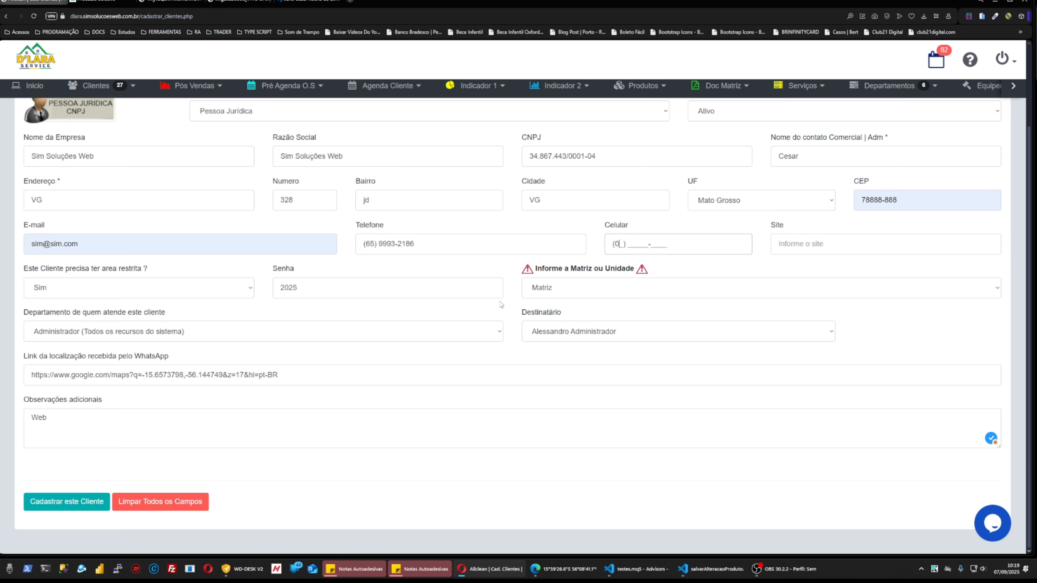
text(0) 00000-0000)
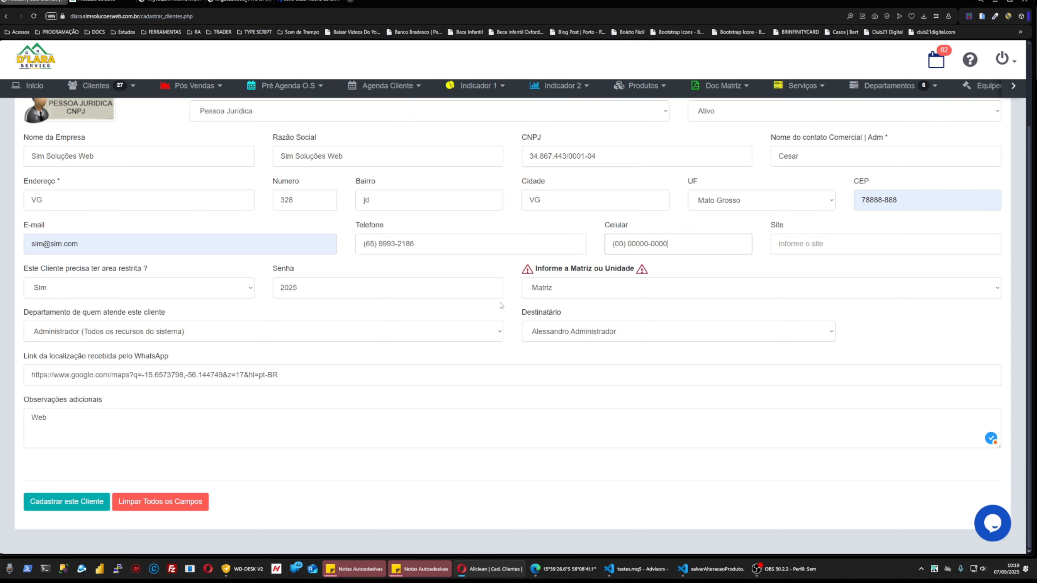
Register the client, then open Clientes Matriz and its search-by-name field.
click(68, 498)
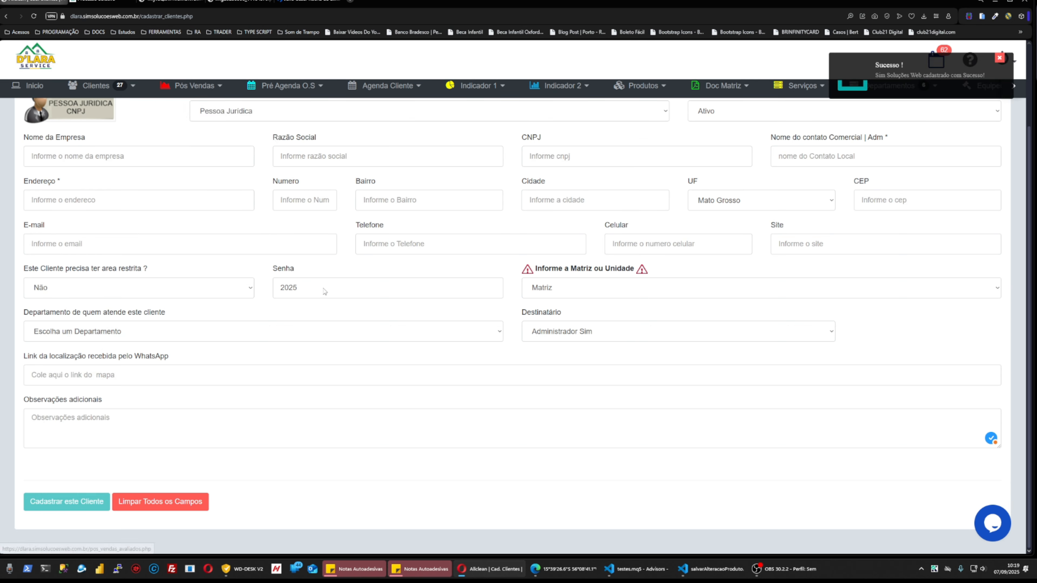
scroll(328, 293, up, 3)
click(102, 85)
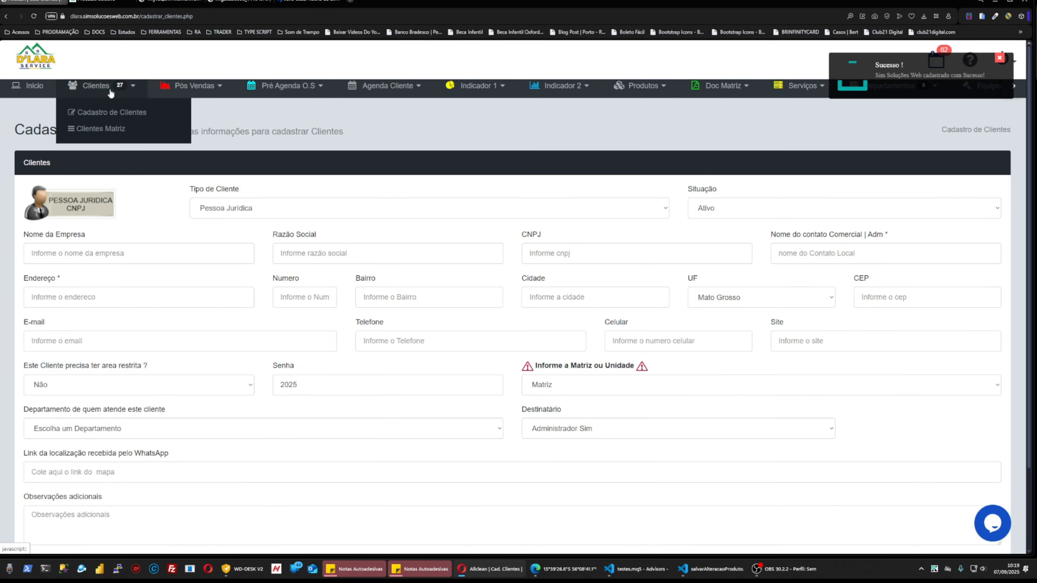
click(97, 128)
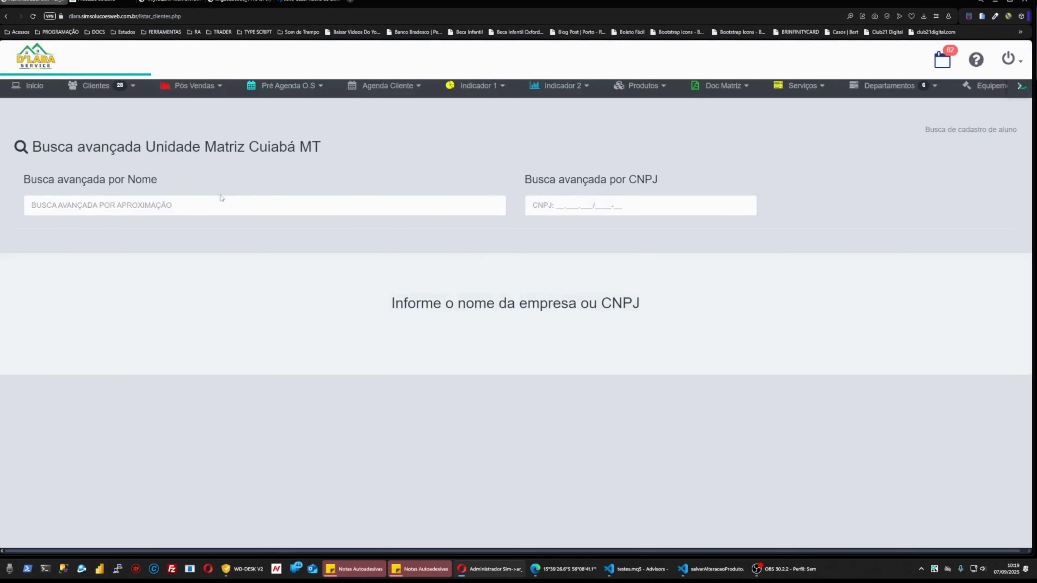
click(215, 206)
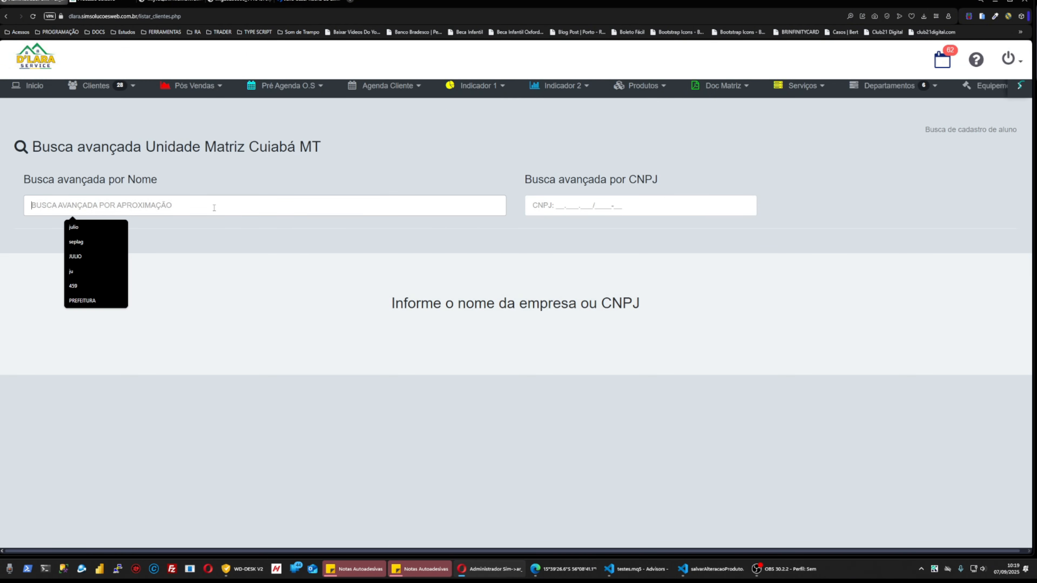
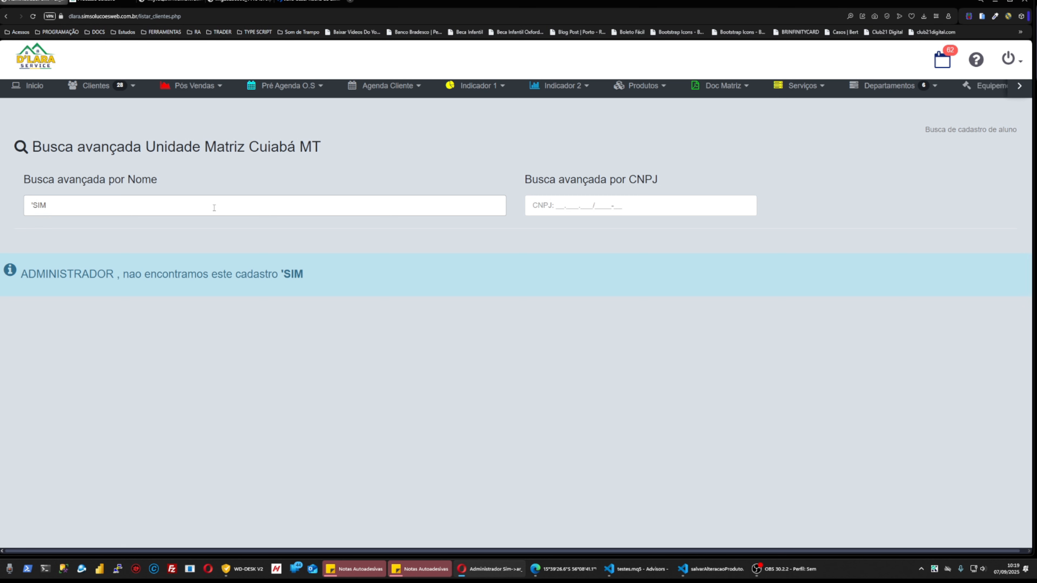
Search clients by name for SIM, then preview and close Sim Soluções Web's PDF record.
key(BackSpace)
key(BackSpace)
text(SIM)
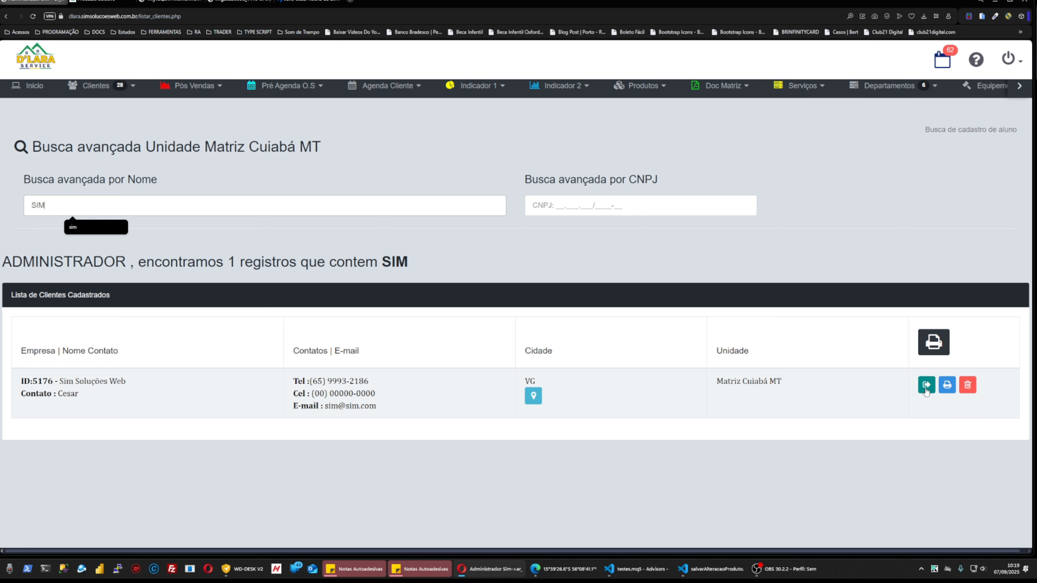
click(946, 386)
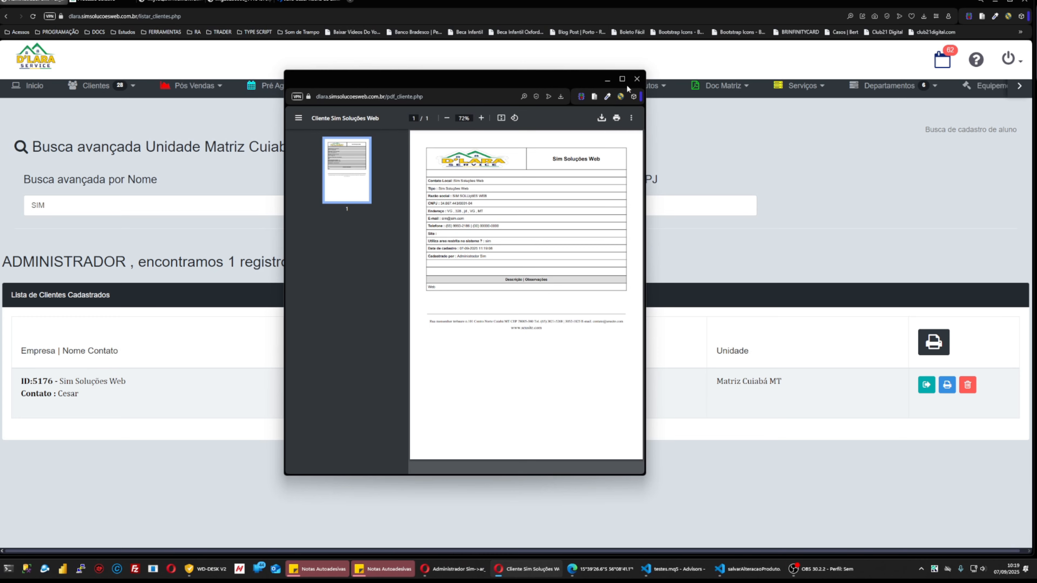
click(636, 79)
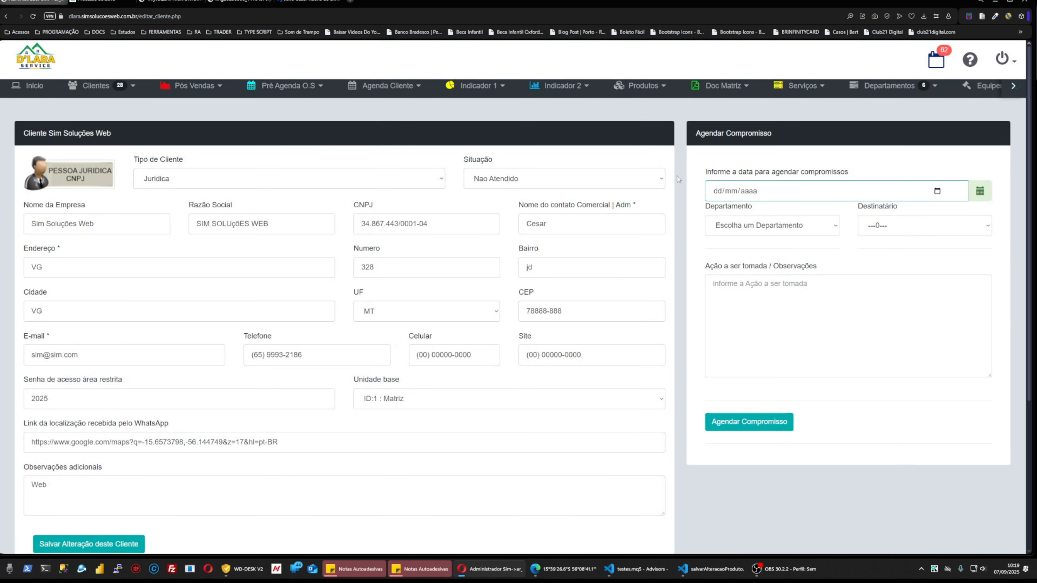
Add the note 'Teste' to the Sim Soluções Web client history.
scroll(303, 211, down, 2)
scroll(578, 327, up, 2)
scroll(850, 241, down, 5)
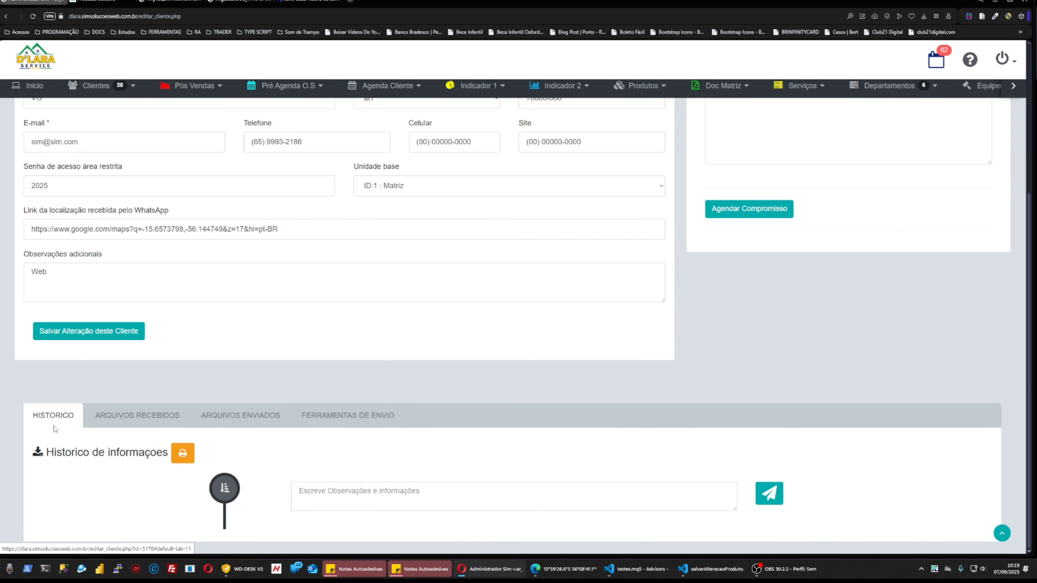
click(451, 502)
text(T)
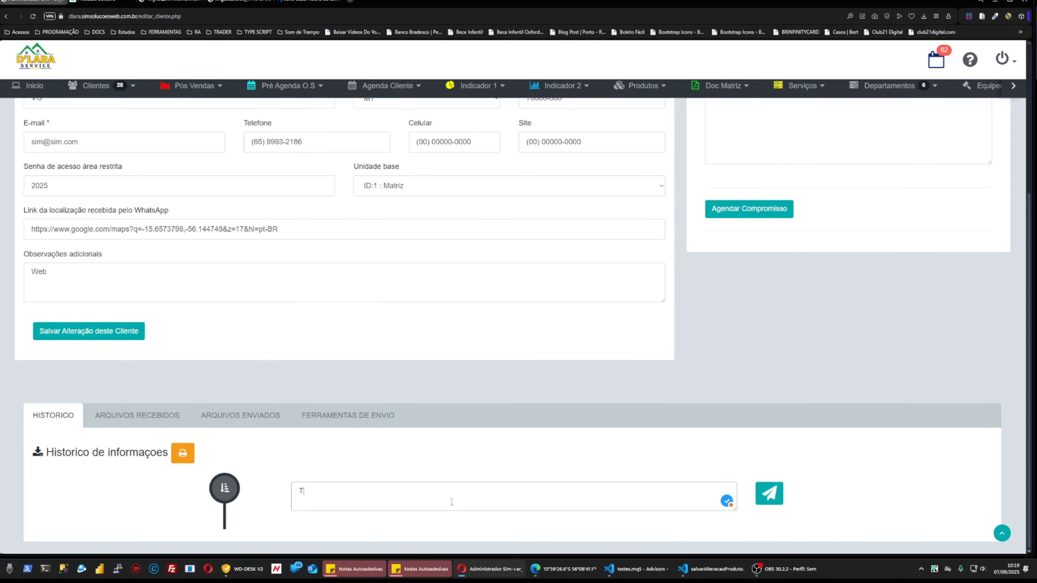
text(este)
click(768, 493)
Review the ARQUIVOS and FERRAMENTAS DE ENVIO sections and expand Cadastrar Laudo.
scroll(408, 469, down, 1)
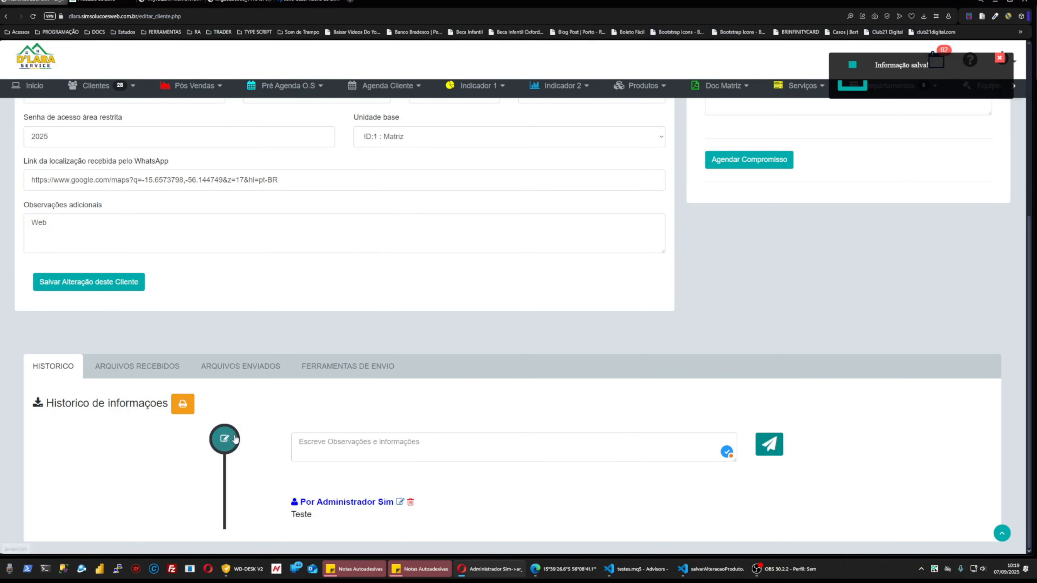
click(137, 367)
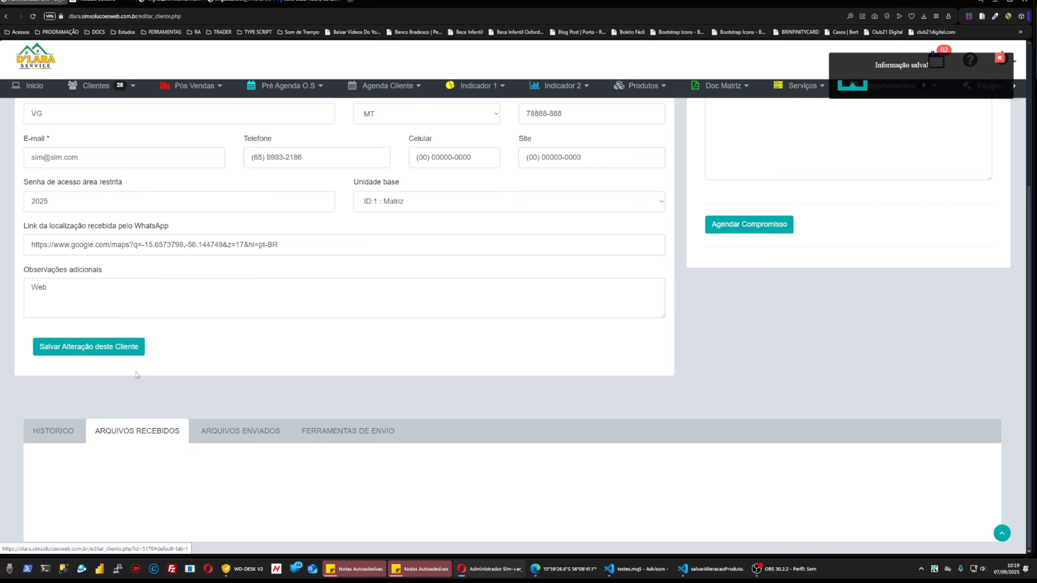
click(228, 431)
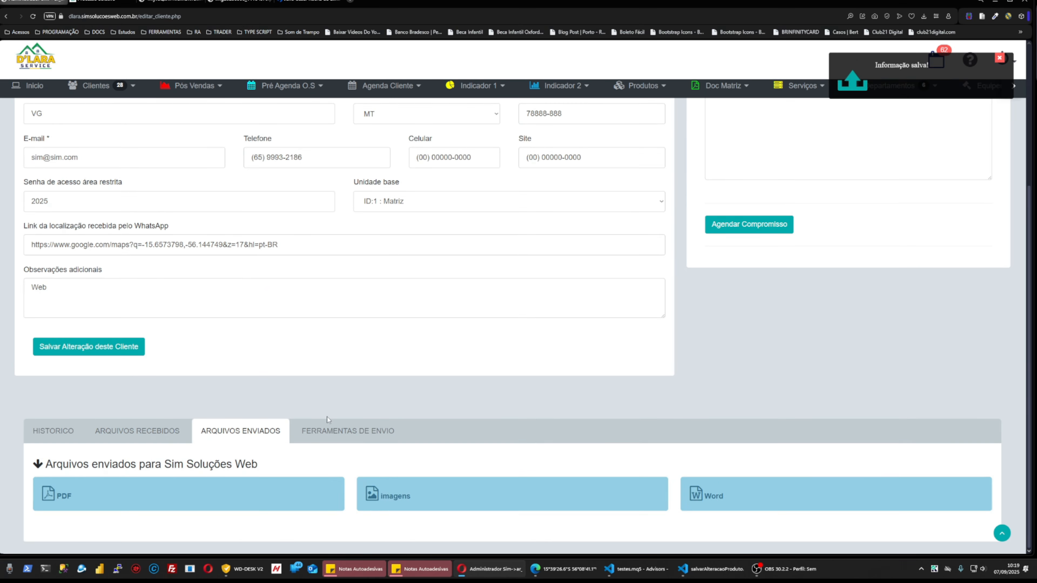
click(347, 430)
scroll(409, 409, down, 3)
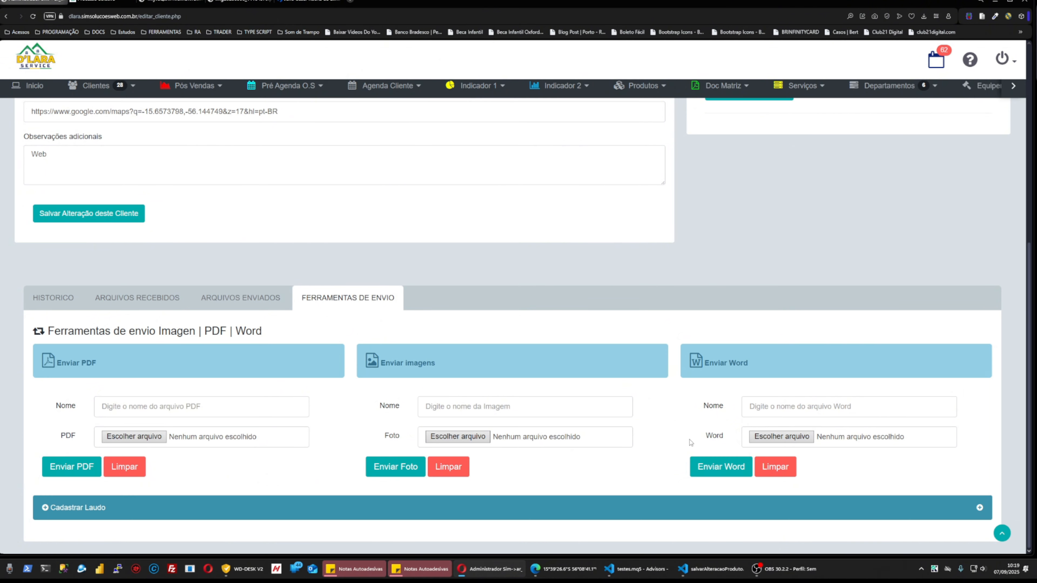
scroll(512, 465, up, 4)
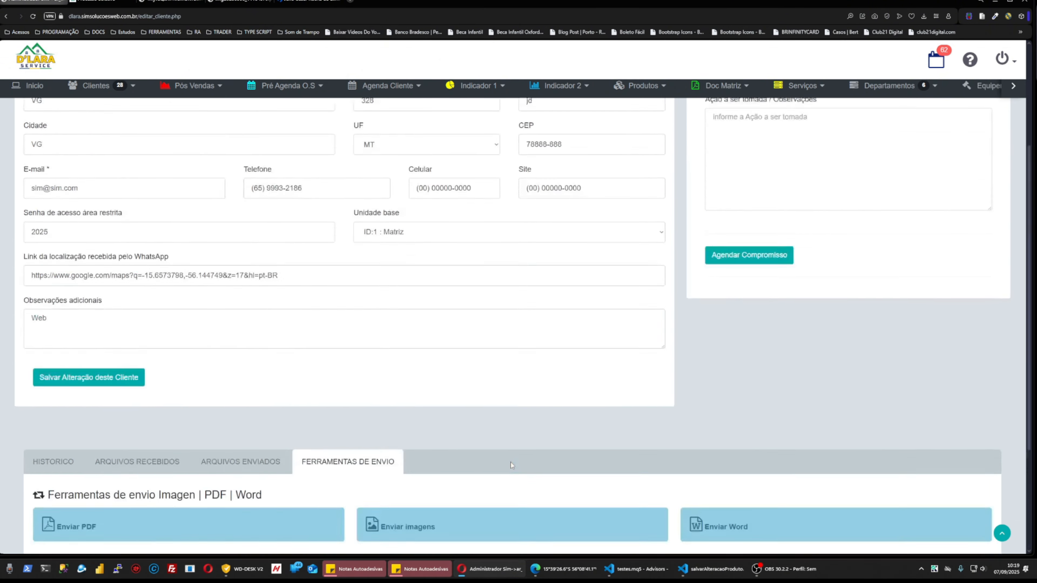
scroll(510, 461, down, 4)
click(82, 507)
scroll(171, 390, down, 4)
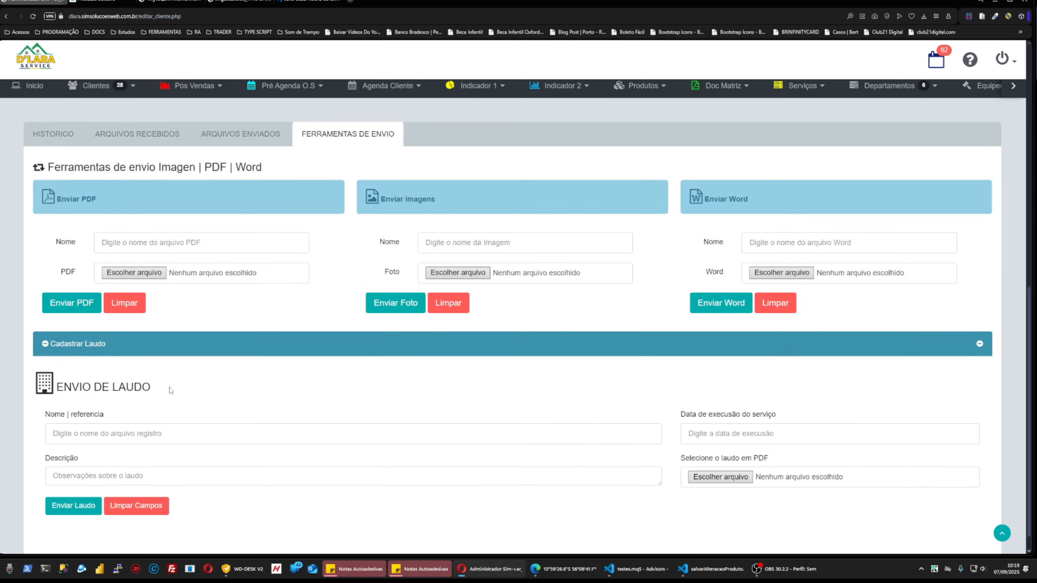
scroll(422, 446, up, 12)
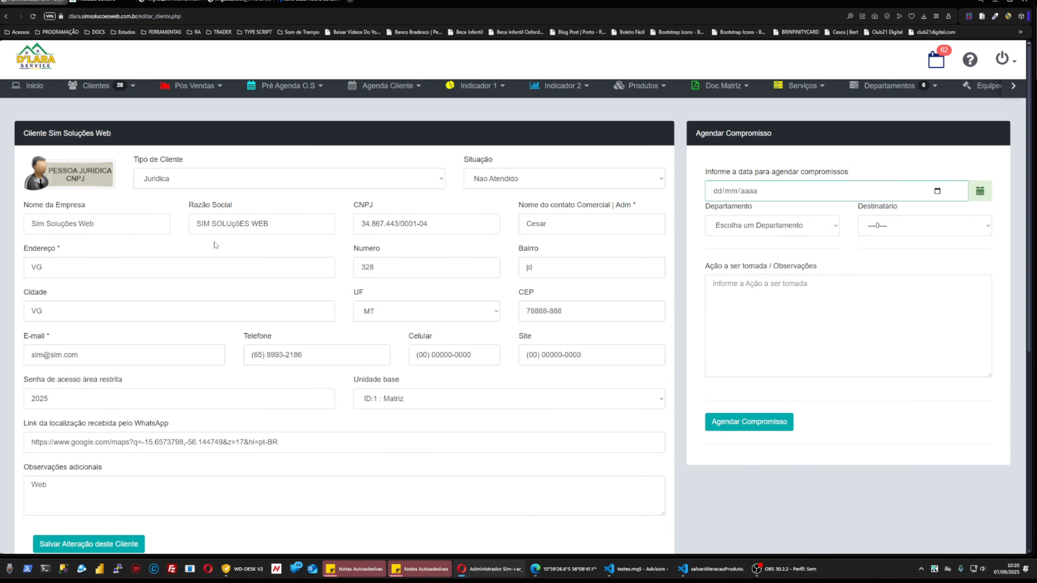
Check the empty Avaliação pendente list, then pre-schedule an O.S for the client found by searching SIM.
click(192, 85)
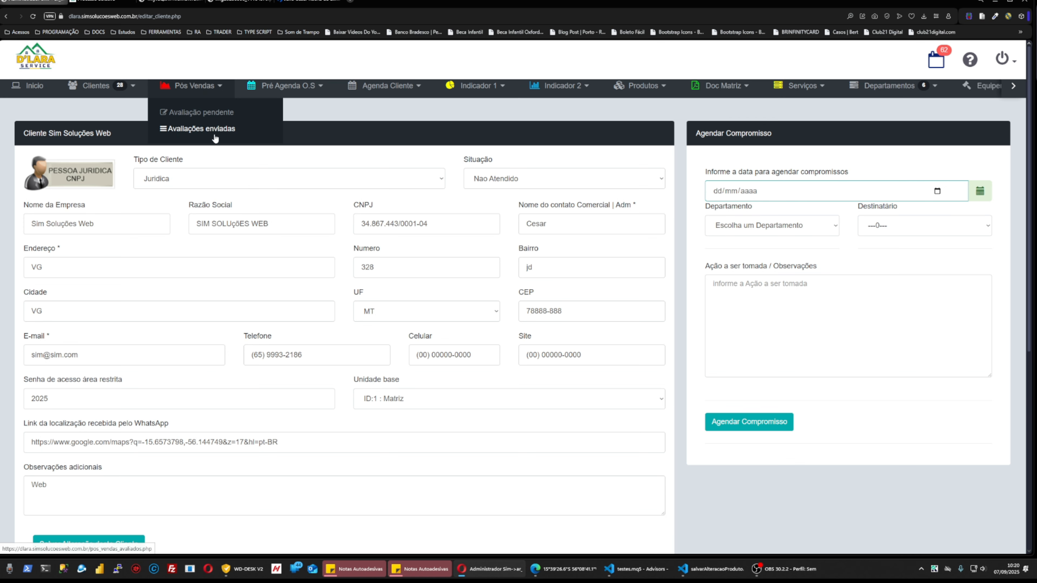
click(208, 115)
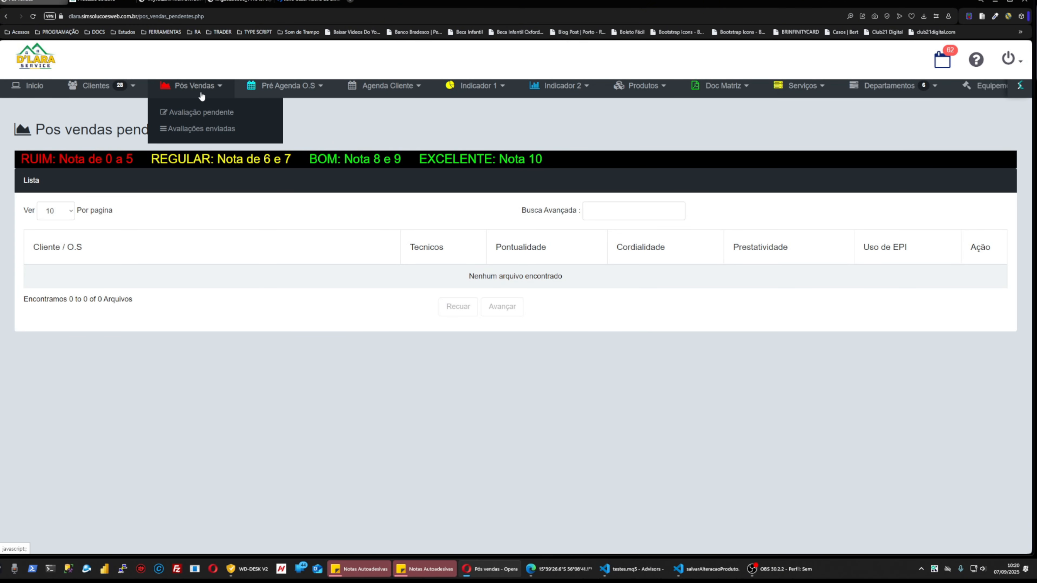
mouse_move(281, 121)
mouse_move(310, 97)
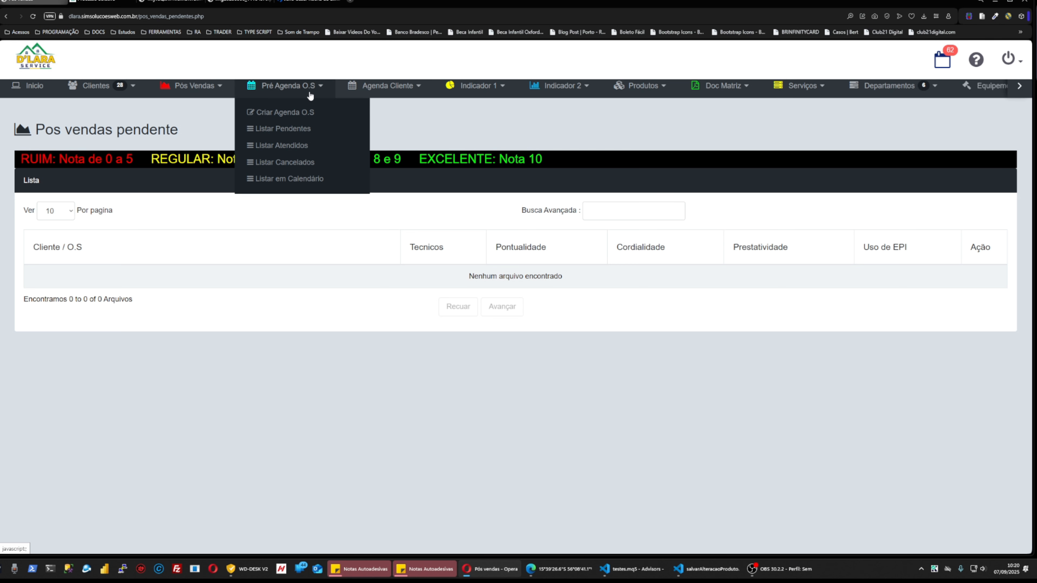
click(285, 114)
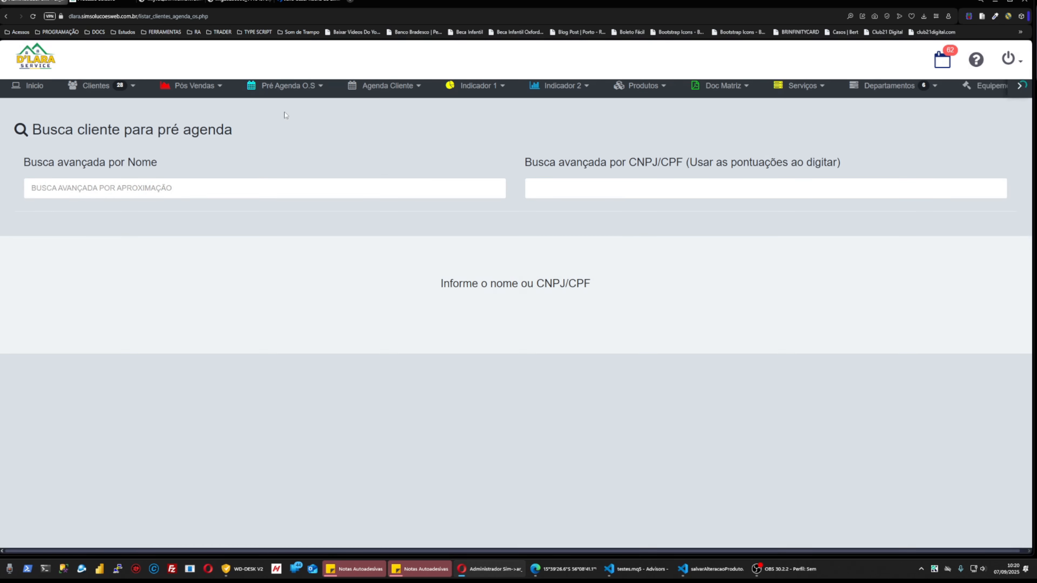
click(231, 188)
text(SIM)
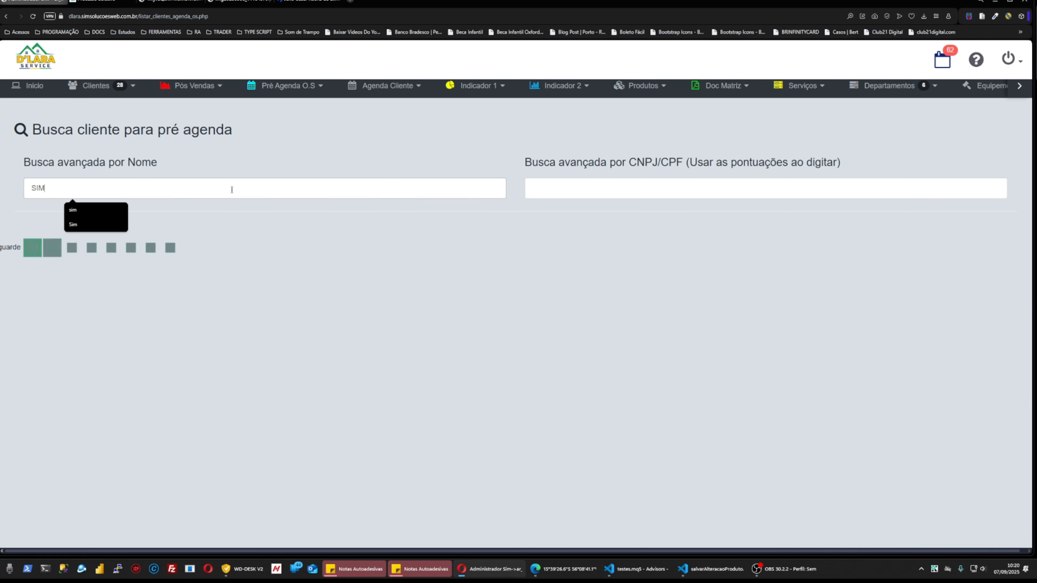
click(926, 349)
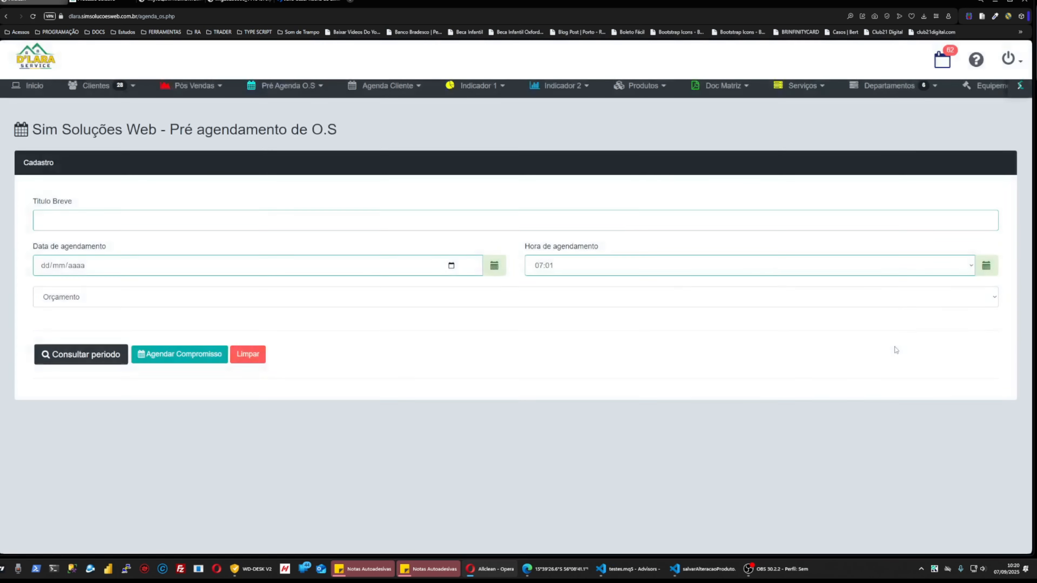
click(188, 228)
Book 'Compromisso de teste' as an Orçamento for today at 10:30, then list pending pre-agenda events.
text(Compromisso de teste)
click(451, 266)
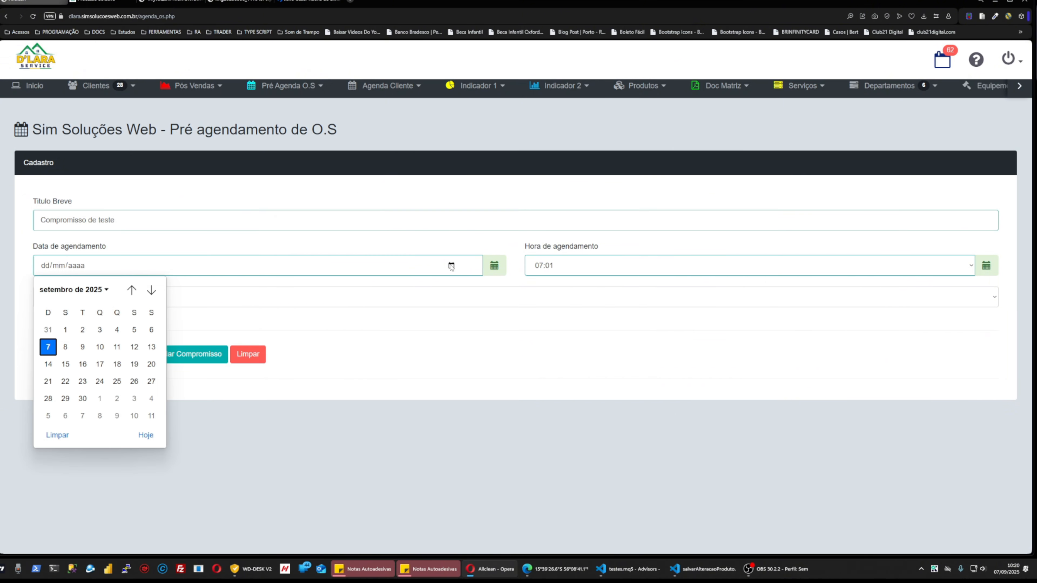
click(145, 435)
click(971, 265)
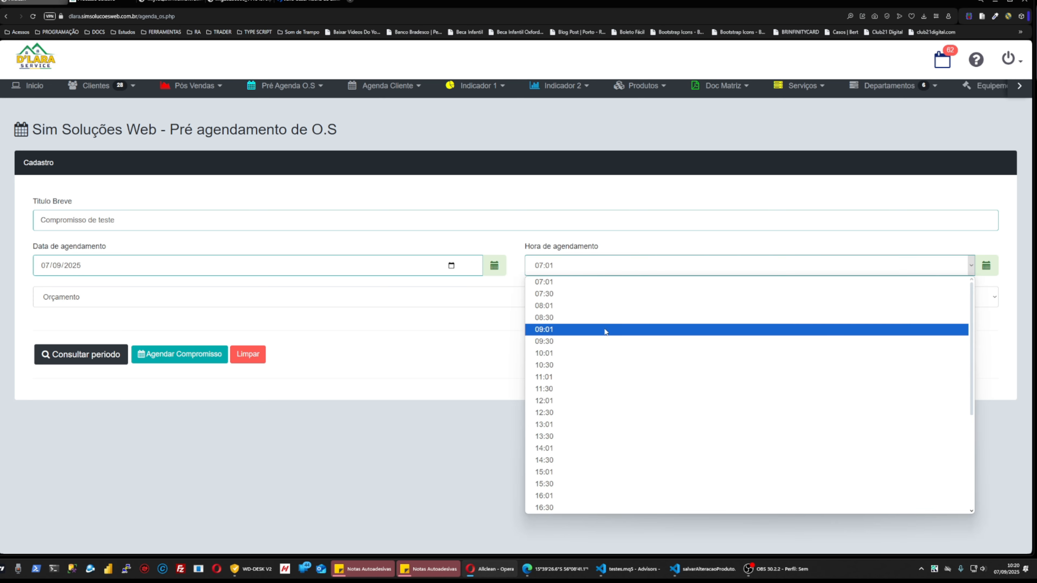
click(574, 365)
click(123, 297)
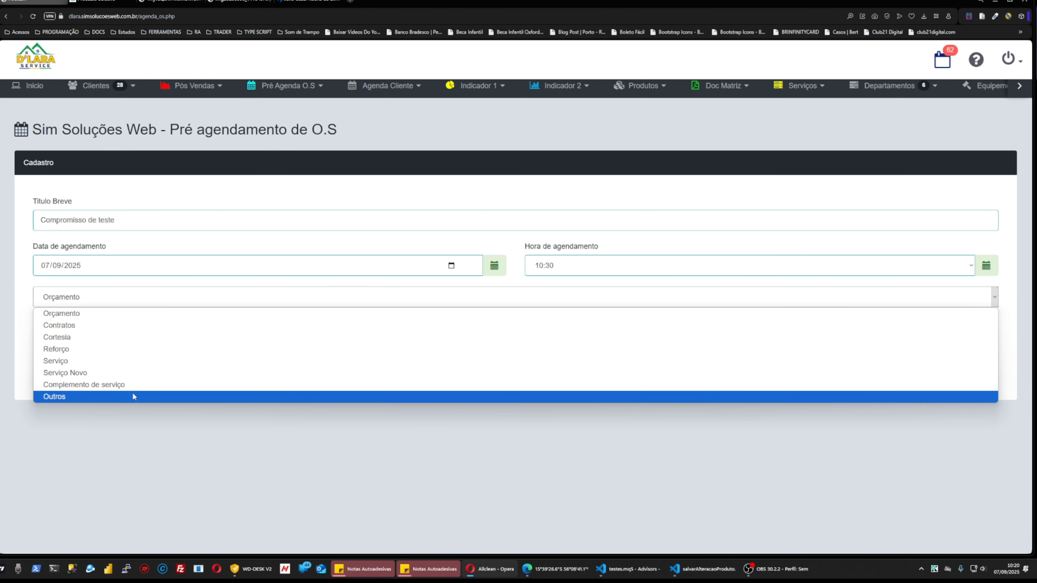
click(168, 314)
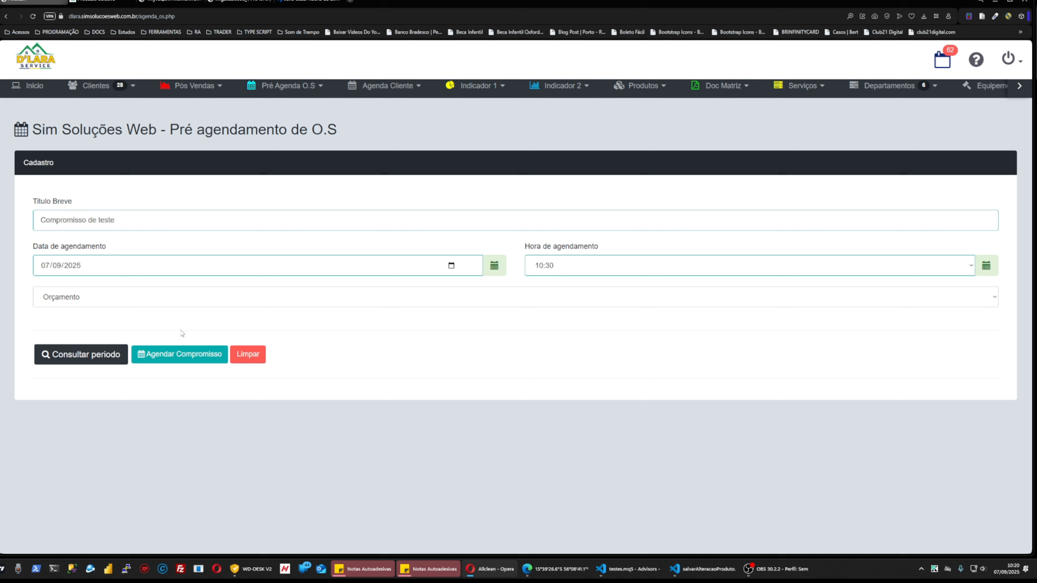
click(190, 357)
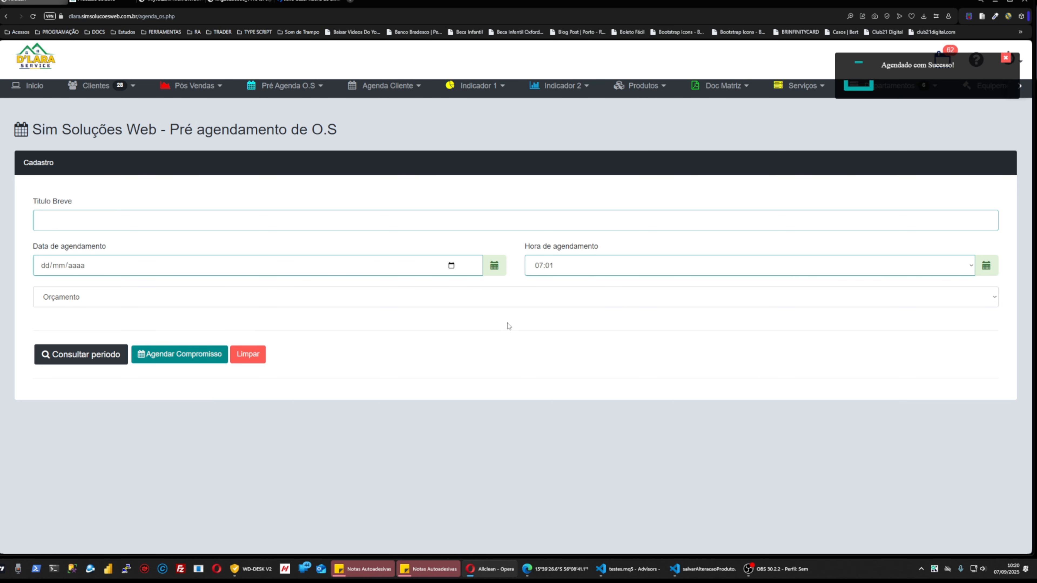
click(286, 86)
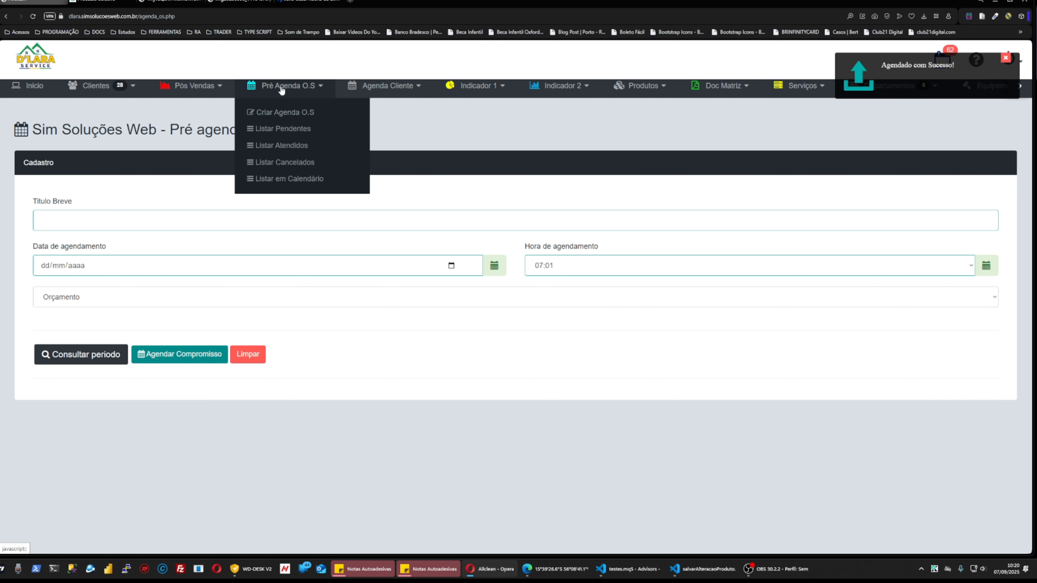
click(285, 129)
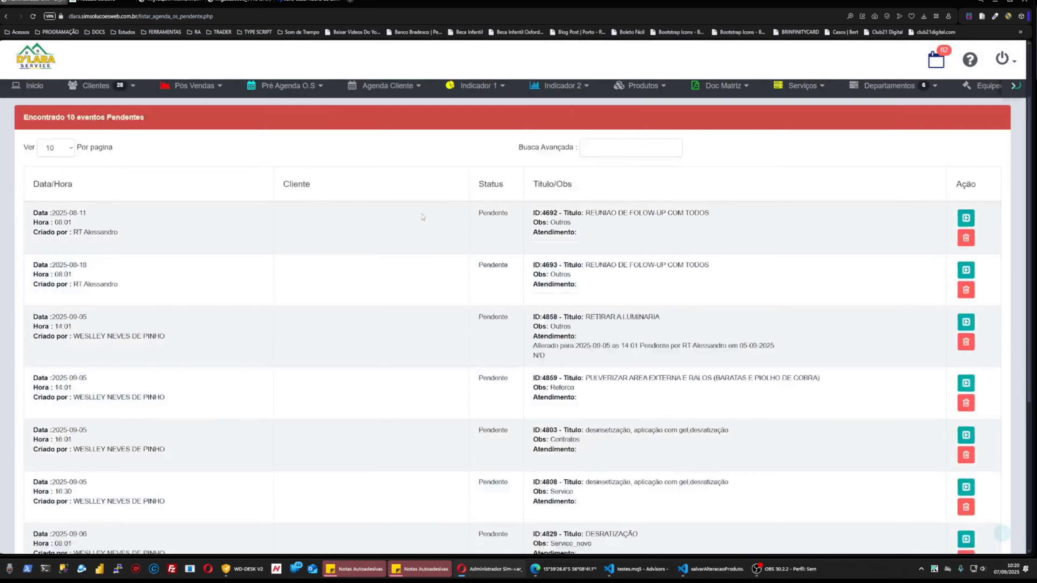
Open the pre-agenda calendar and inspect the day-7 test appointment and the 01-09 desinsetização event.
click(285, 86)
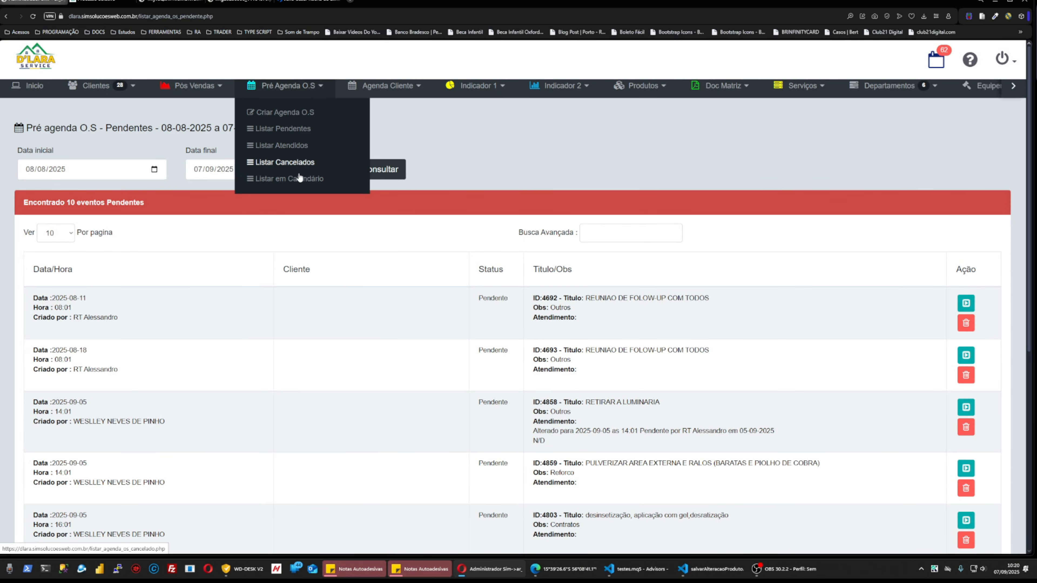
click(299, 184)
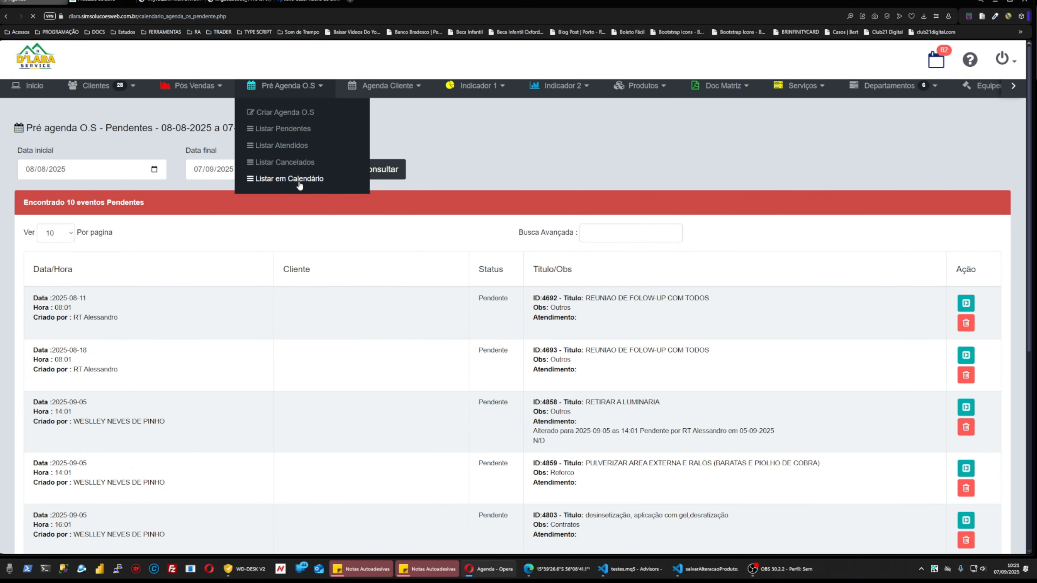
scroll(528, 343, down, 1)
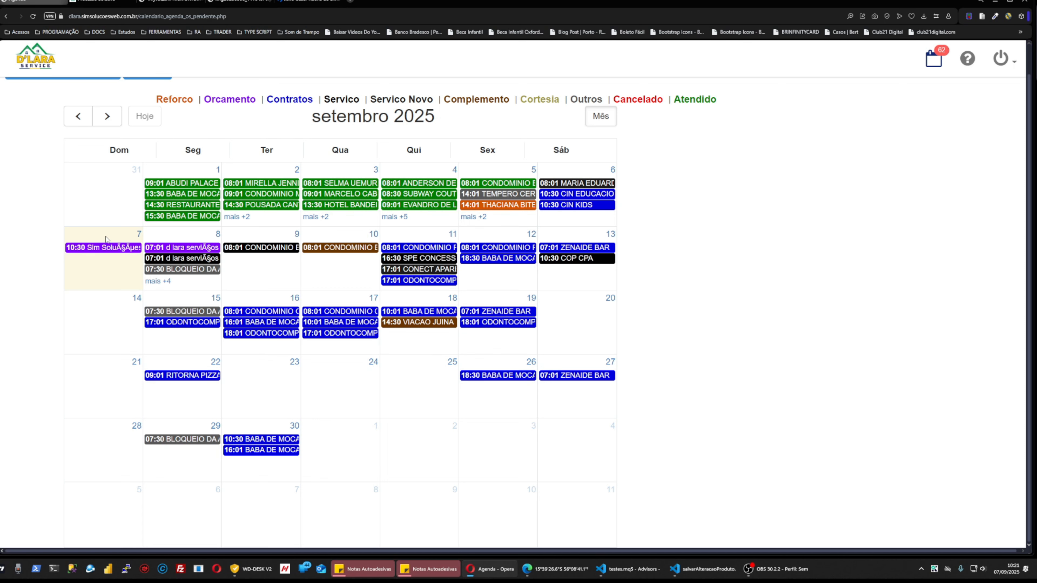
click(105, 250)
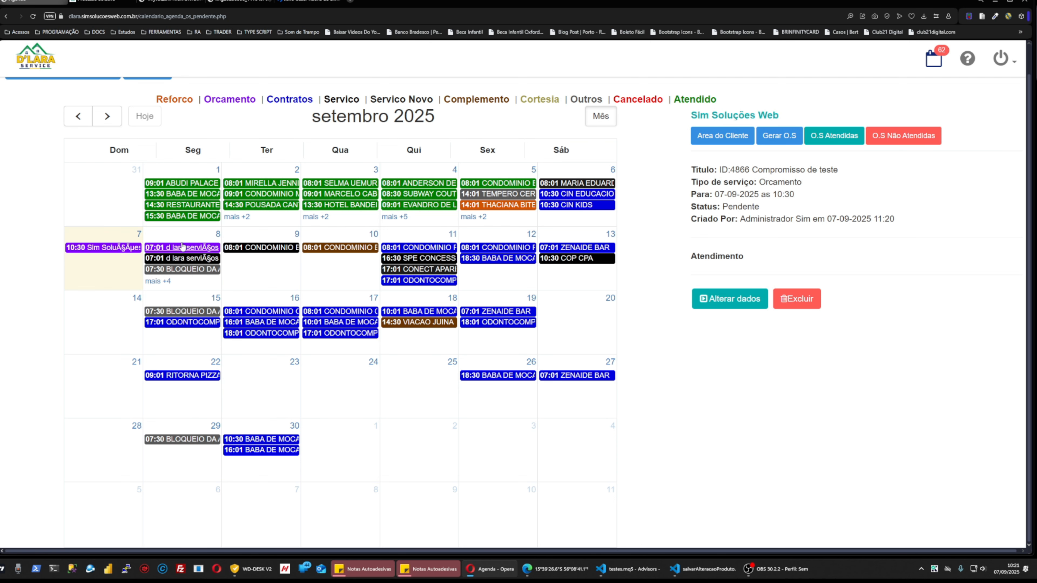
click(191, 205)
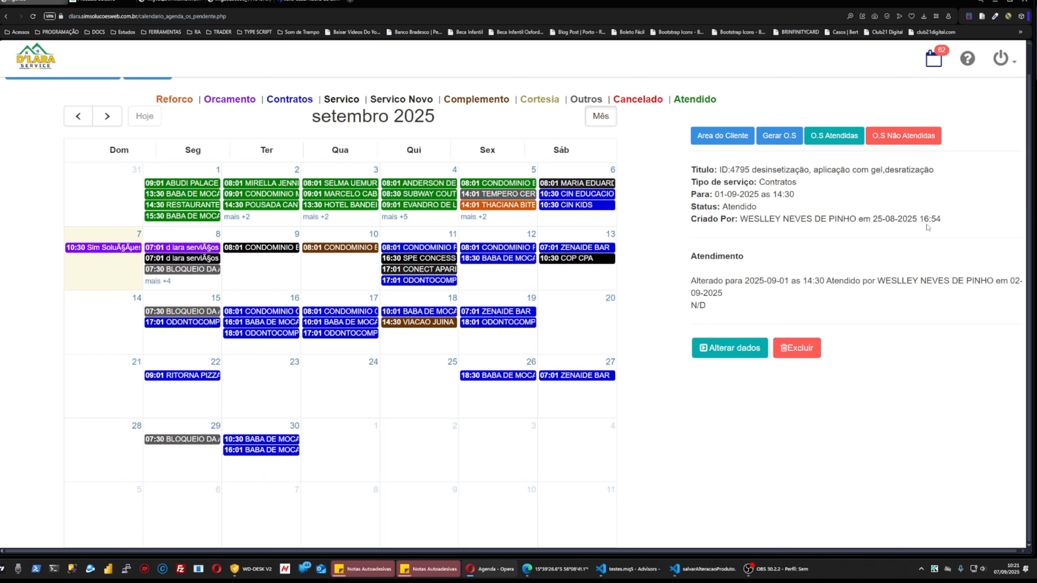
click(95, 249)
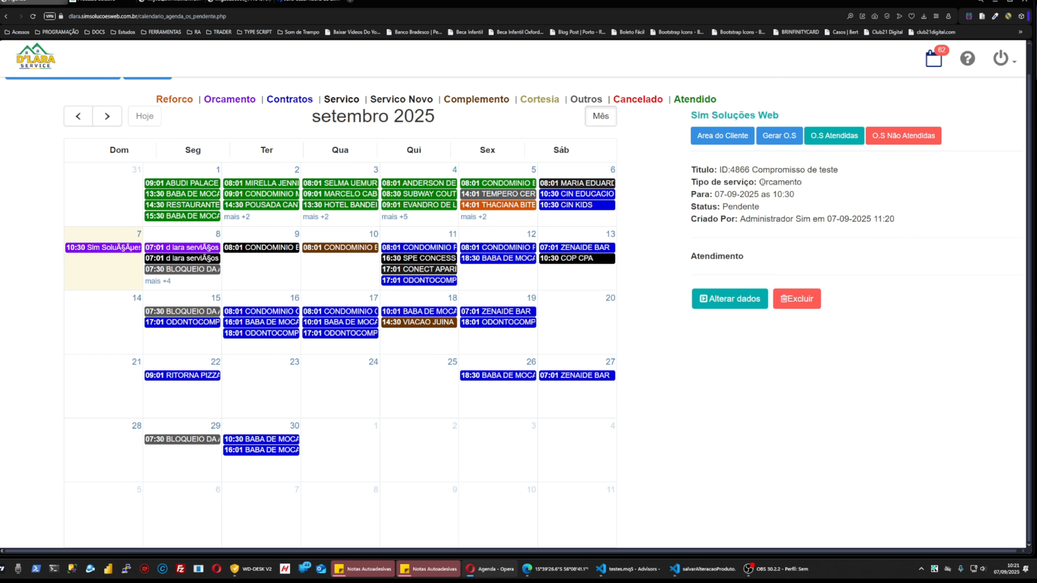
drag(760, 182, 815, 181)
click(741, 362)
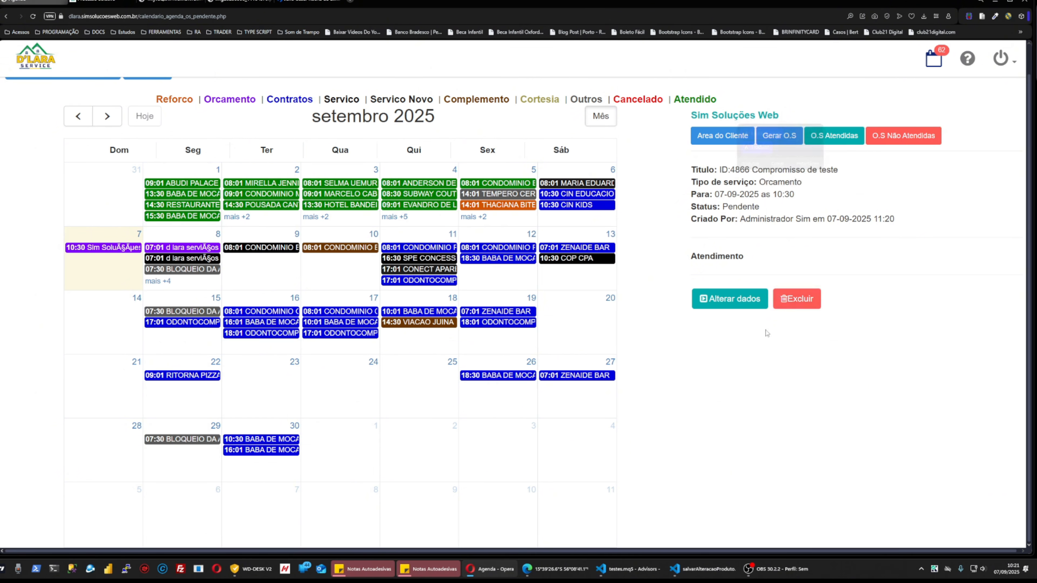
Open and close appointment 4866's status-change form, then its O.S generation form twice.
click(730, 304)
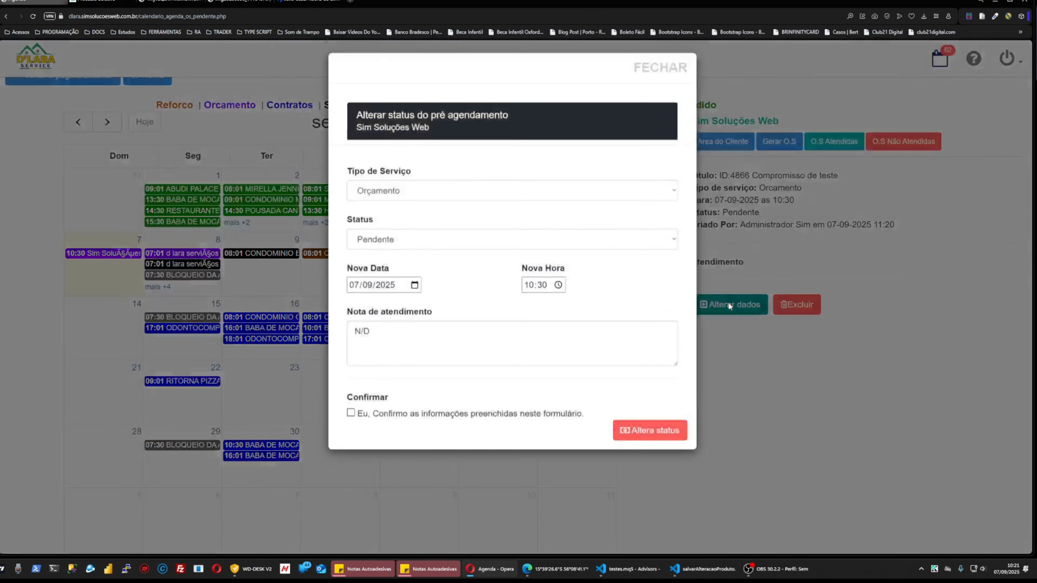
click(654, 77)
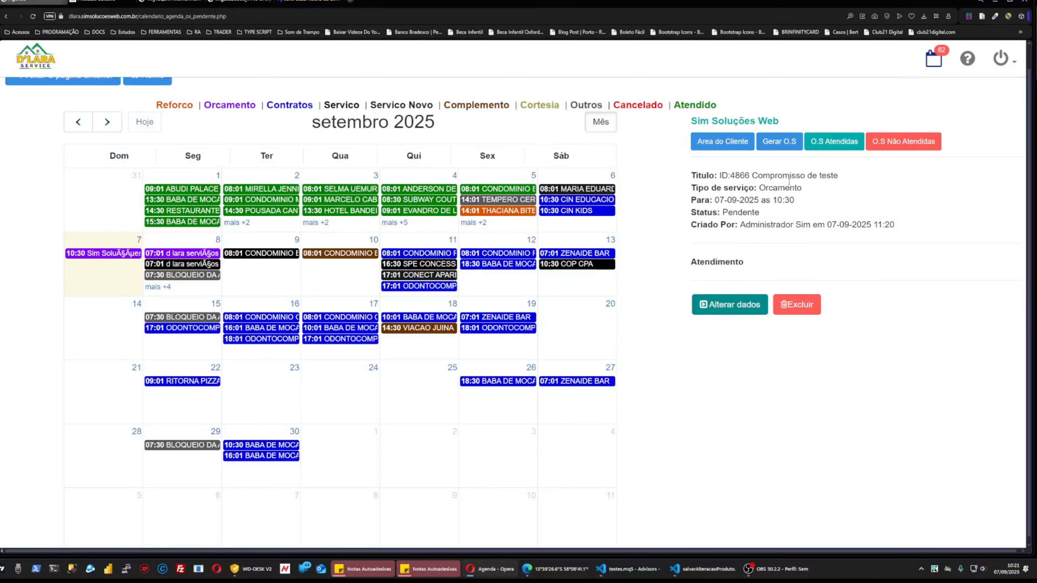
click(778, 141)
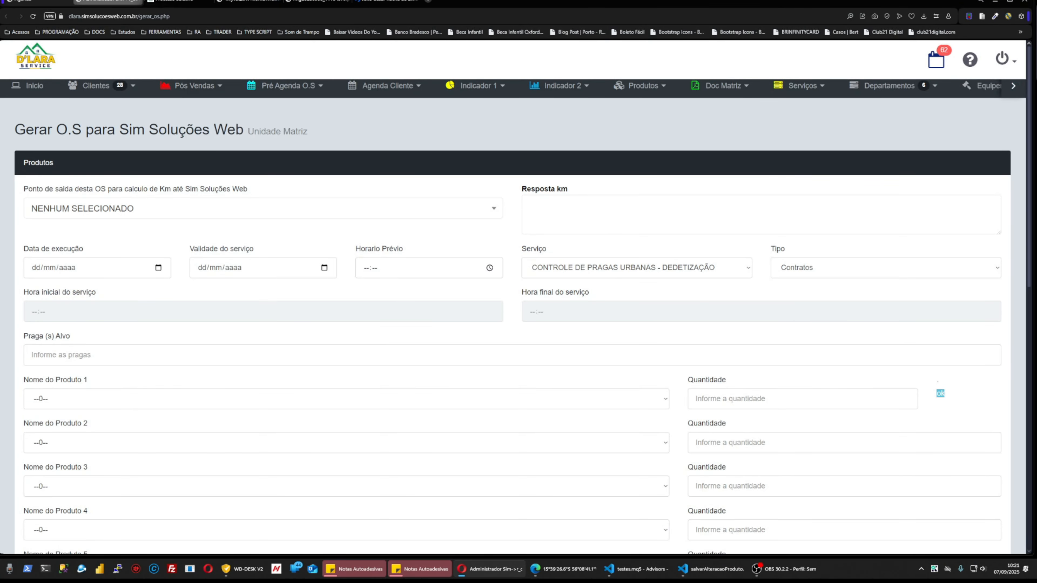
click(138, 3)
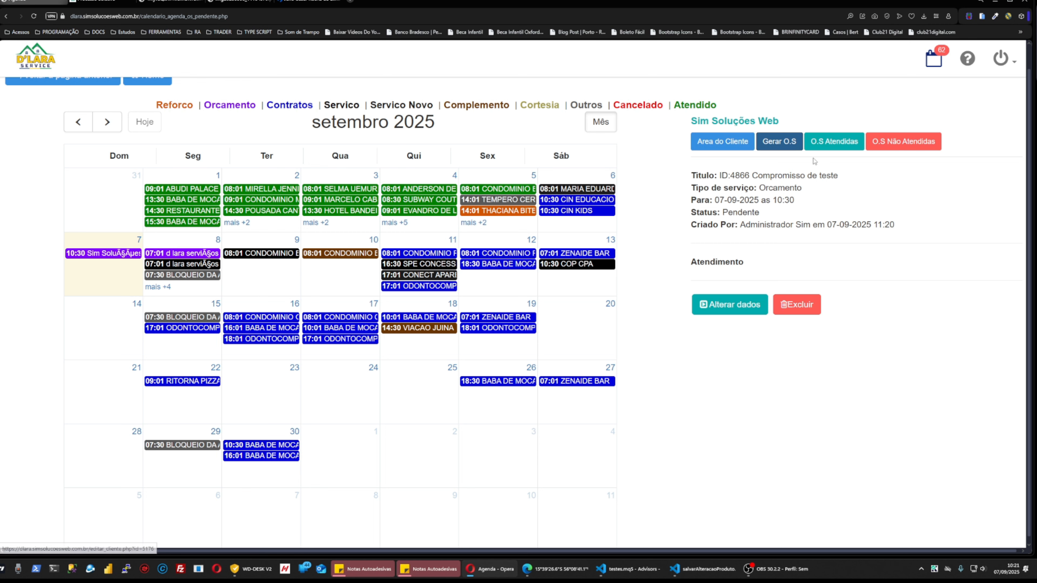
scroll(791, 144, up, 1)
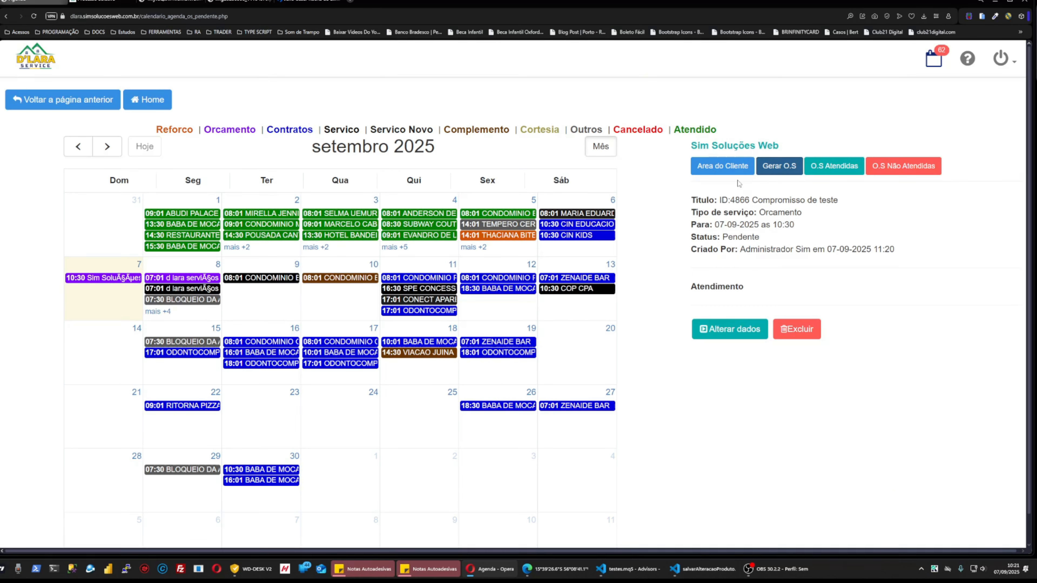
click(780, 167)
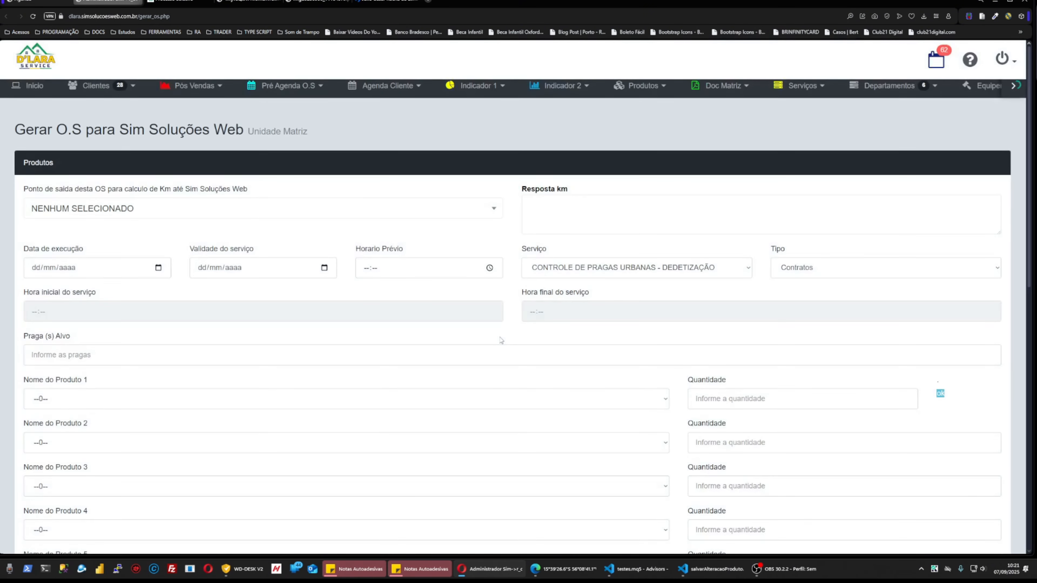
click(136, 1)
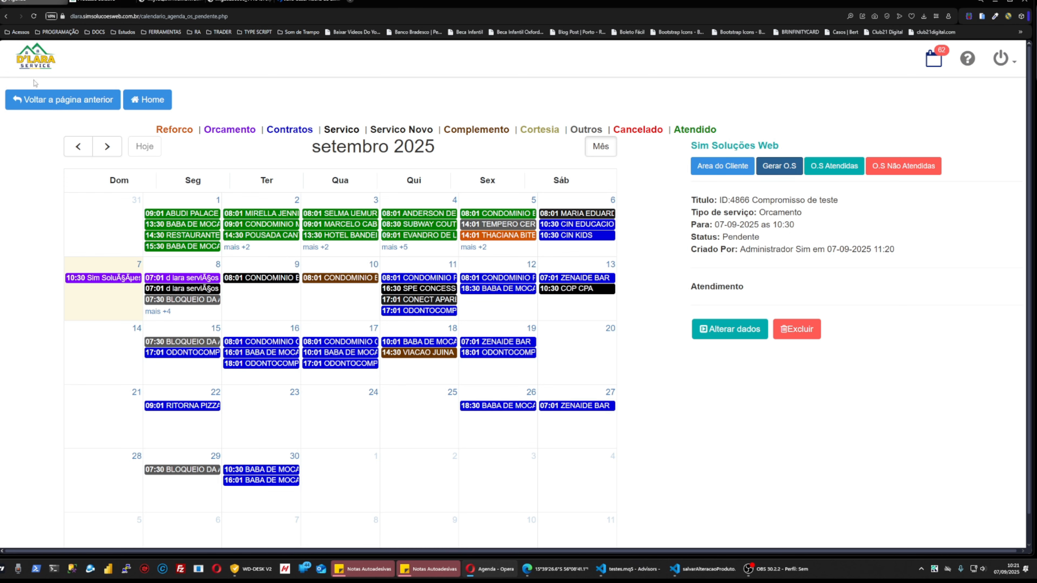
From Home, open the O.S-by-client search under Doc Matriz and search names for SIM.
click(141, 101)
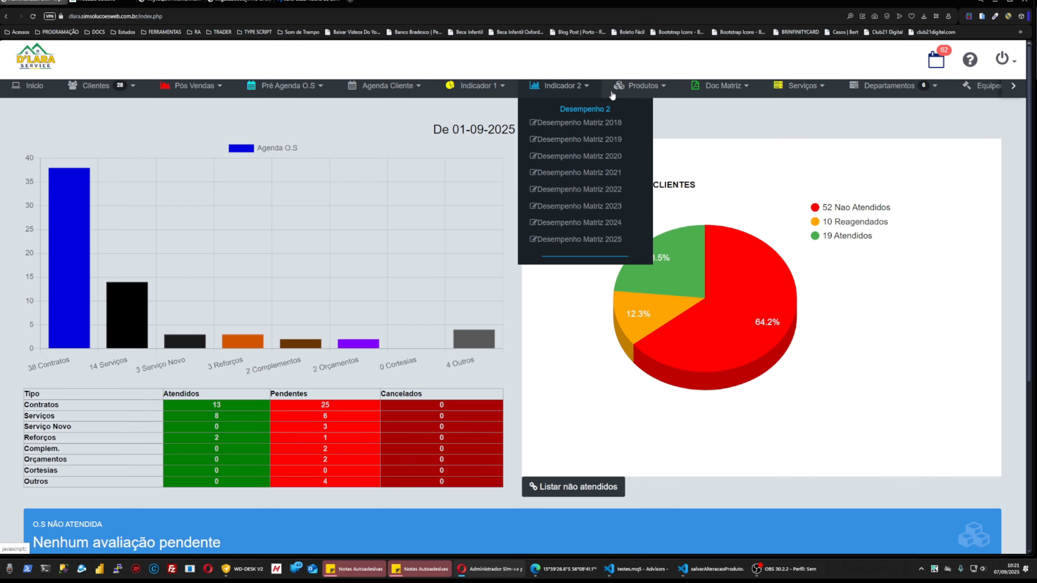
mouse_move(717, 94)
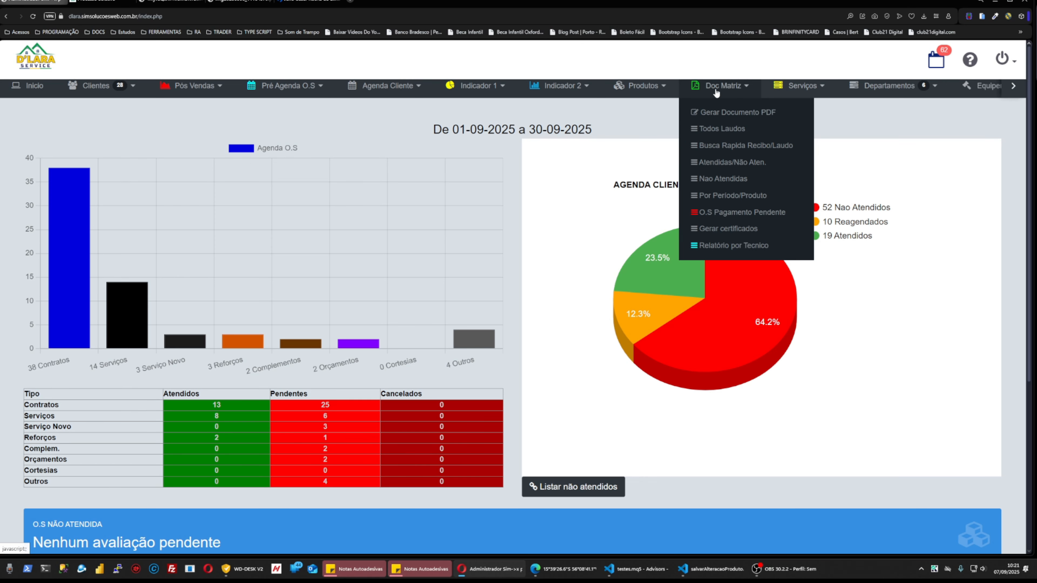
click(732, 113)
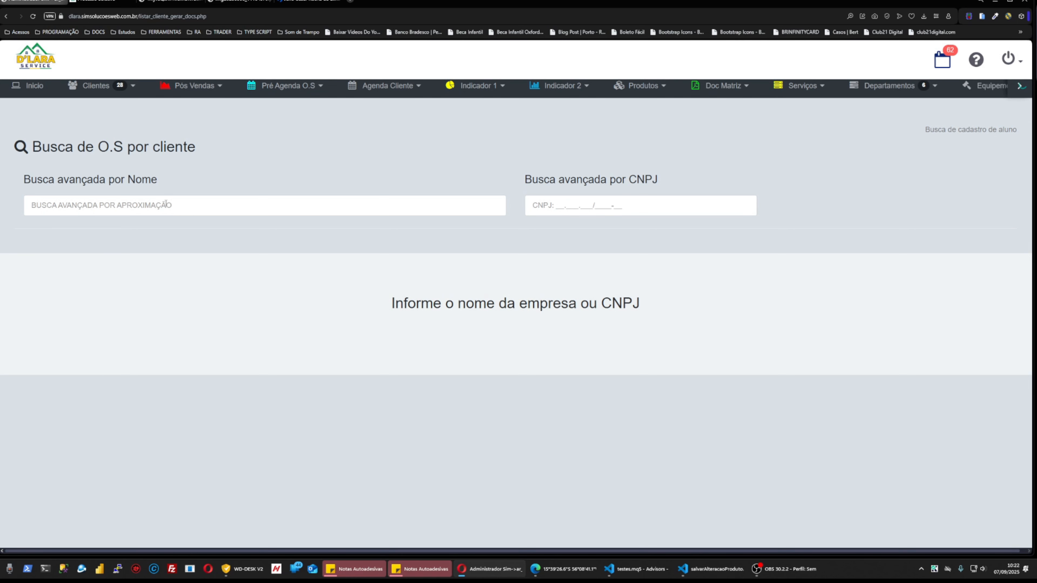
click(166, 205)
text(SIM)
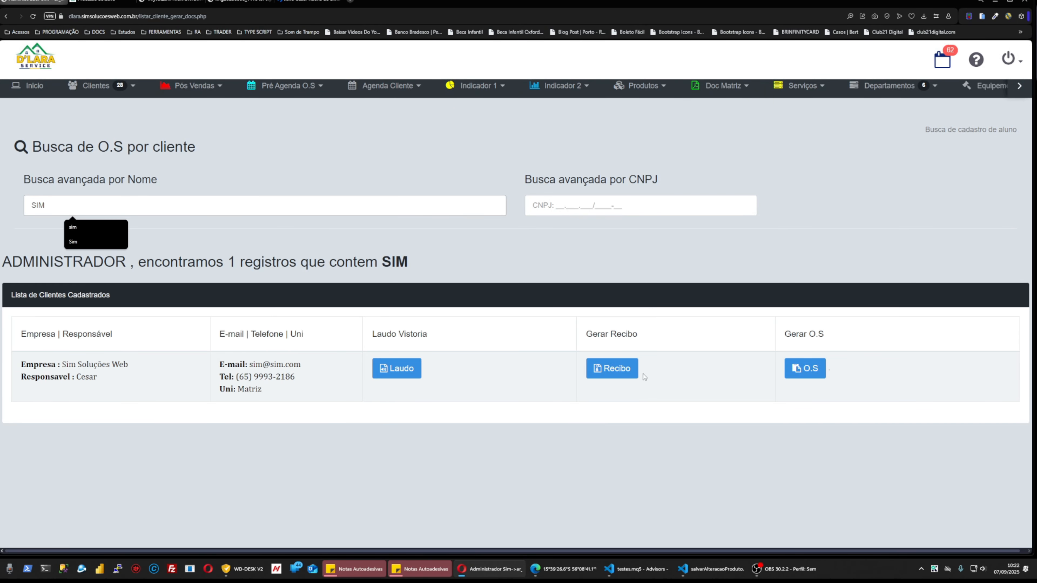
Start a new O.S for Sim Soluções Web departing from Matriz, noting the 8,9 km distance.
click(814, 373)
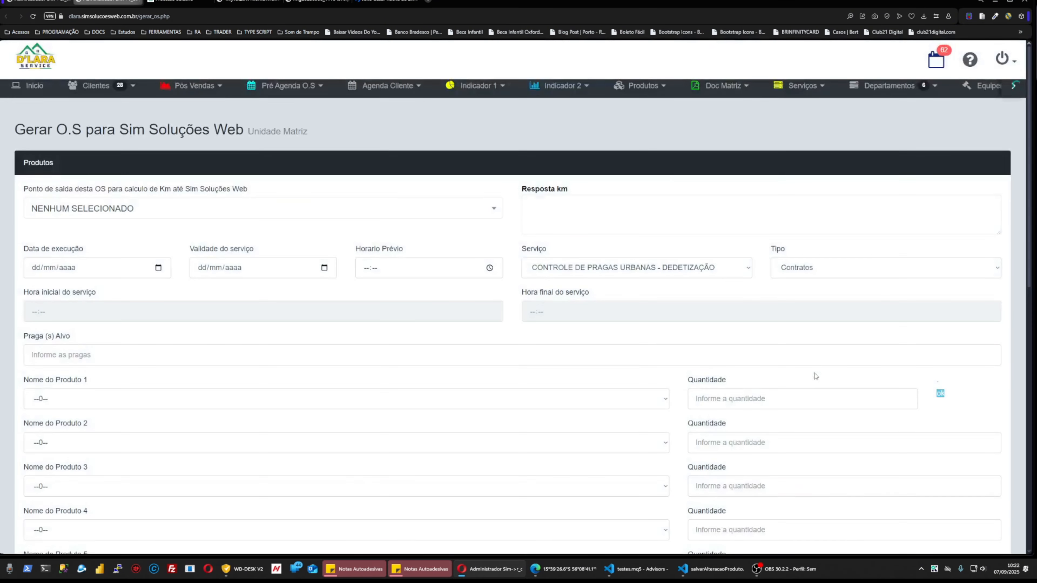
click(98, 212)
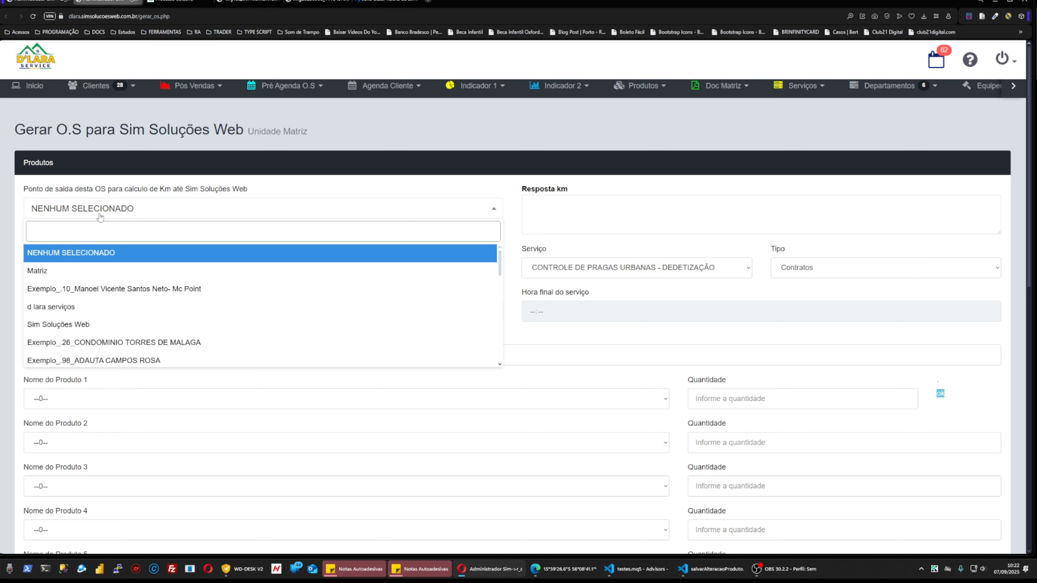
click(86, 271)
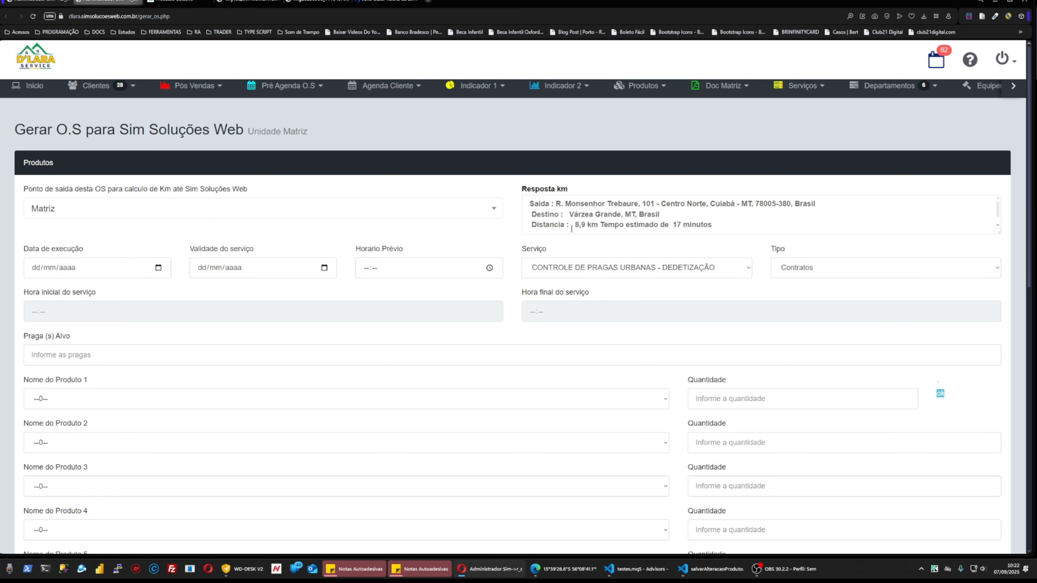
drag(576, 224, 599, 225)
click(702, 226)
drag(712, 225, 648, 225)
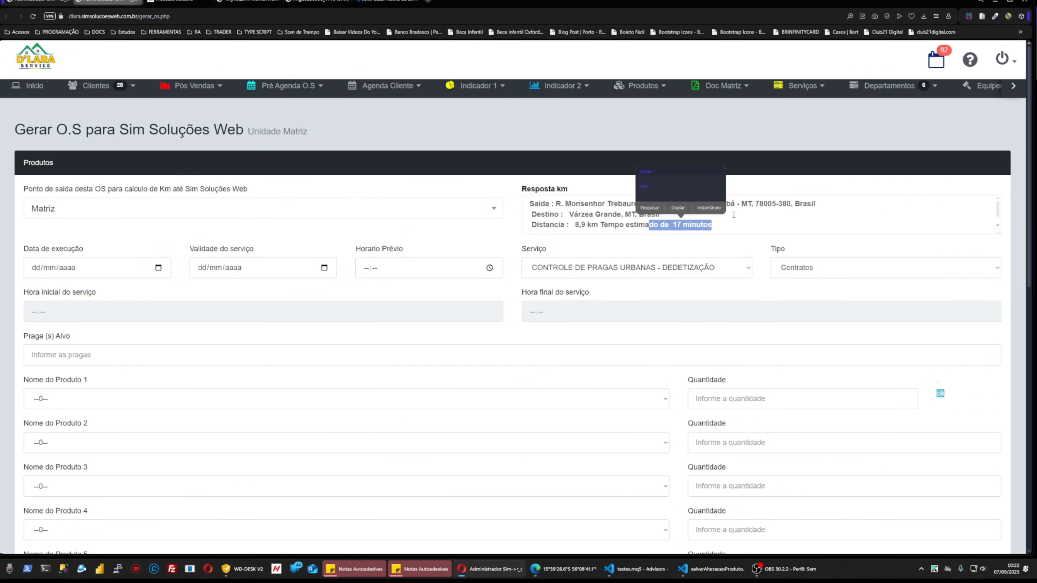
click(722, 225)
drag(722, 225, 561, 224)
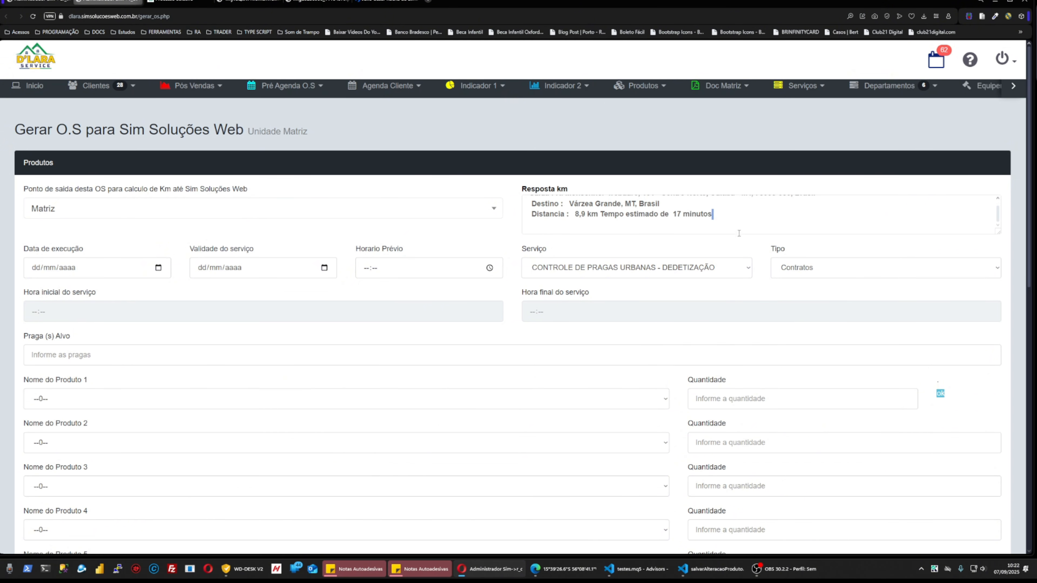
scroll(740, 232, up, 1)
scroll(739, 232, down, 1)
Set execution and validity dates to 07/09/2025, time 10:26, service Controle de Pragas Urbanas - Dedetização.
click(158, 268)
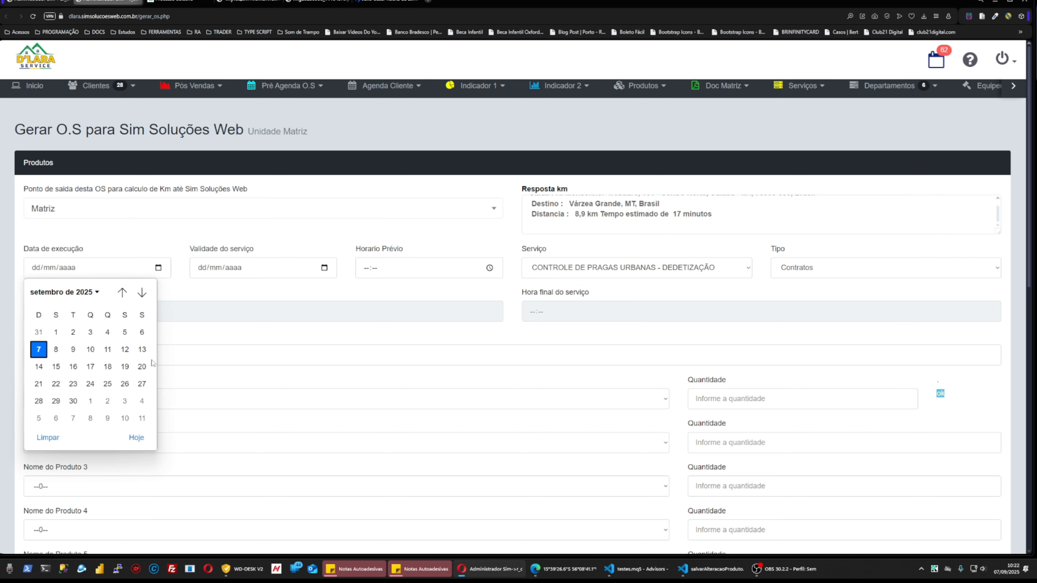
click(136, 438)
click(324, 268)
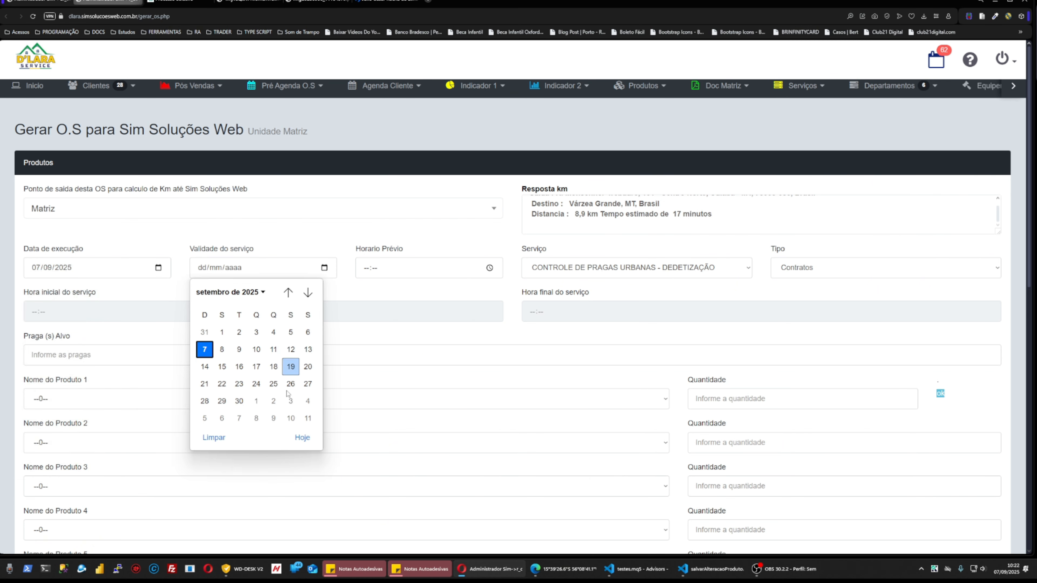
click(302, 437)
click(490, 269)
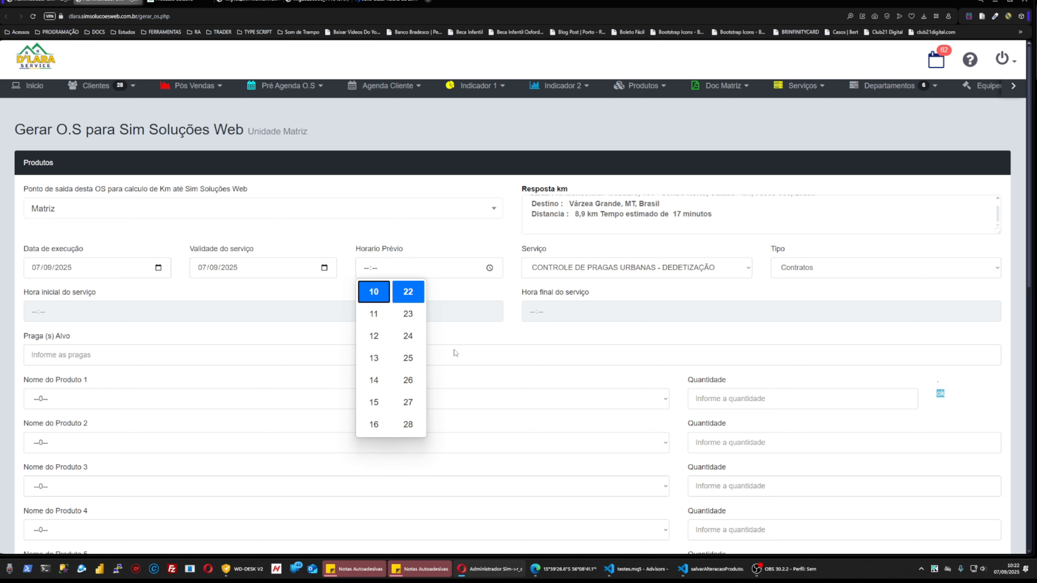
click(408, 380)
click(650, 269)
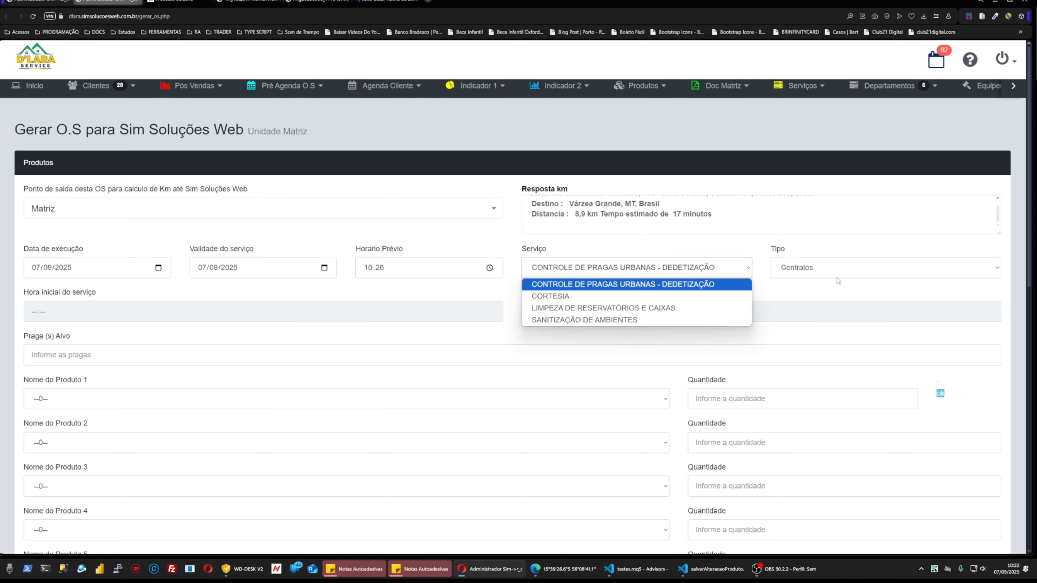
click(661, 283)
Fill the target pests with TESTE NAO ATENDER and CONTROLA.
scroll(74, 297, down, 2)
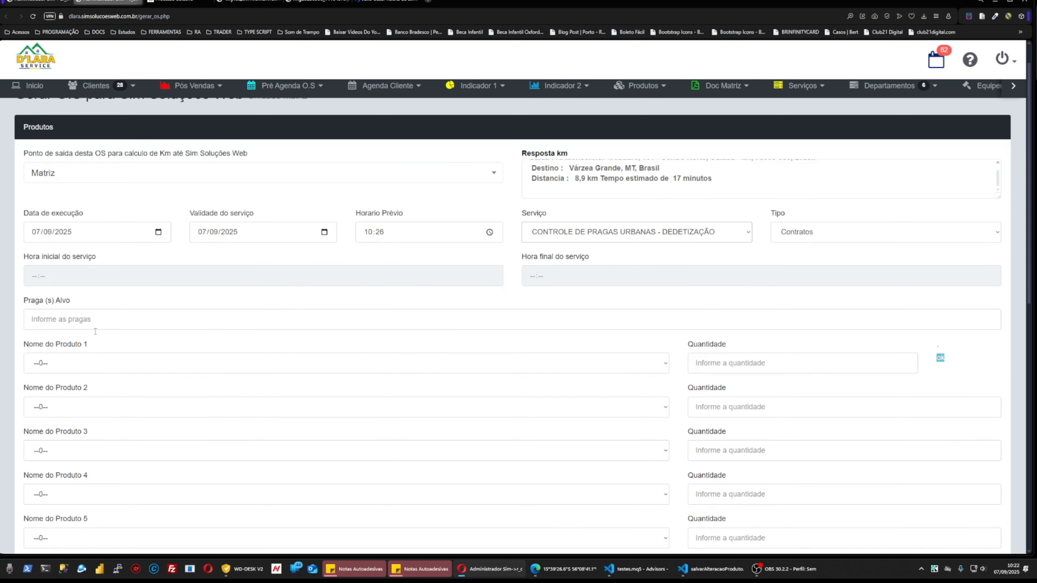
click(116, 275)
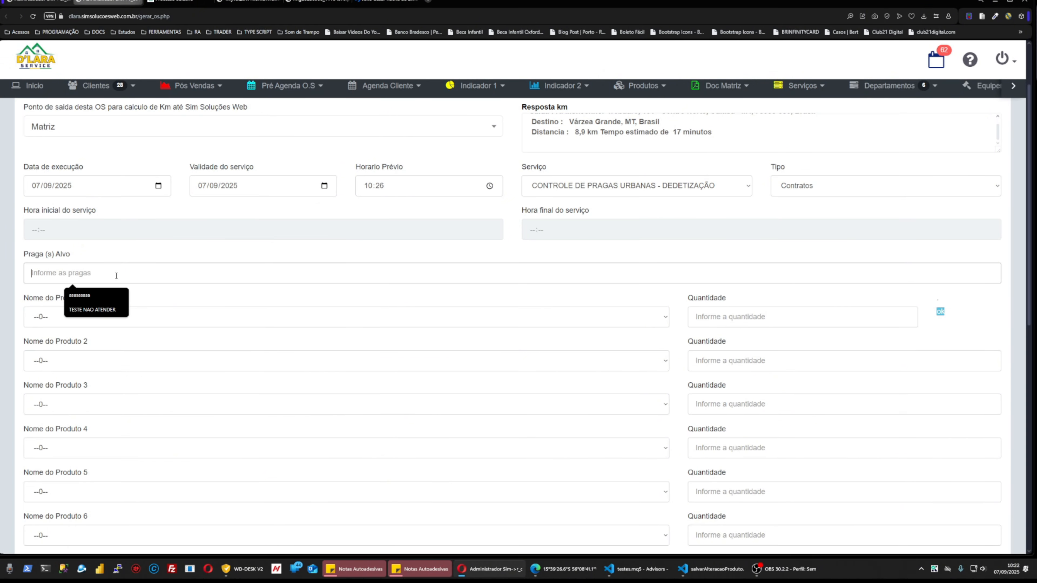
key(Down)
key(Down)
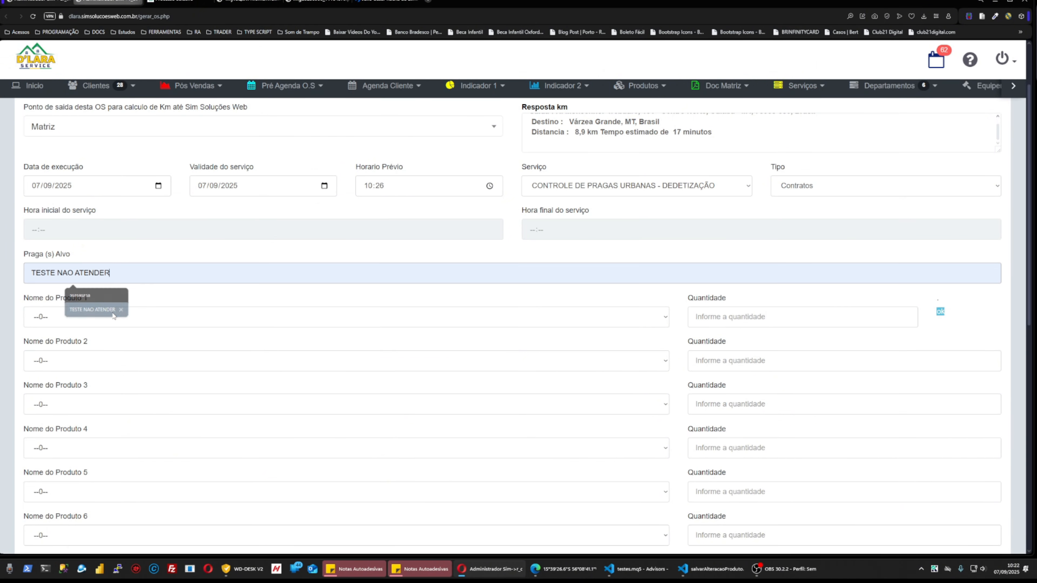
key(Return)
text(CONTROLA)
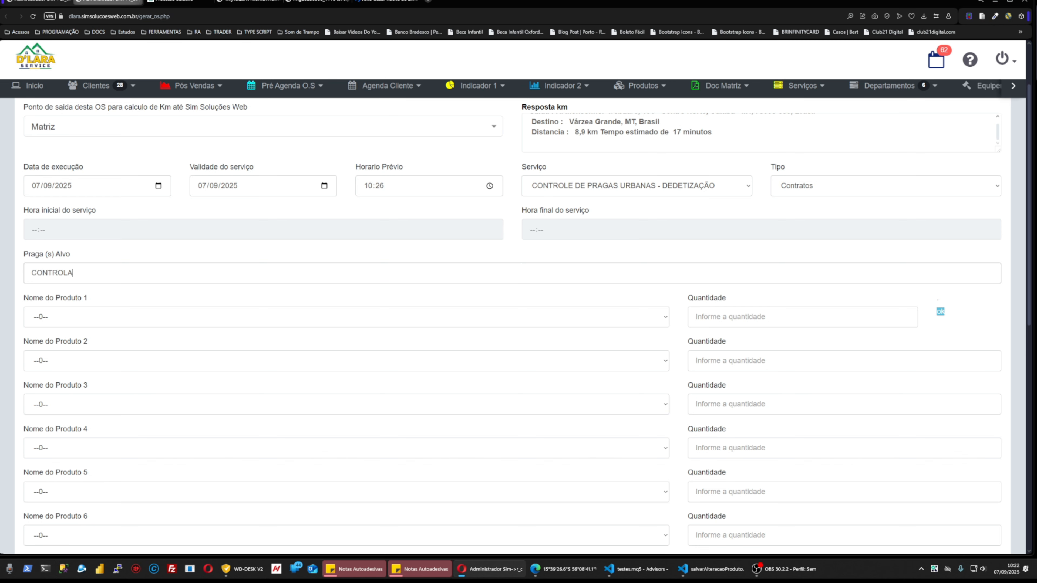
Try D FIM BARATICIDA quantity 1 as product 1 and dismiss its out-of-stock warning.
scroll(249, 294, down, 1)
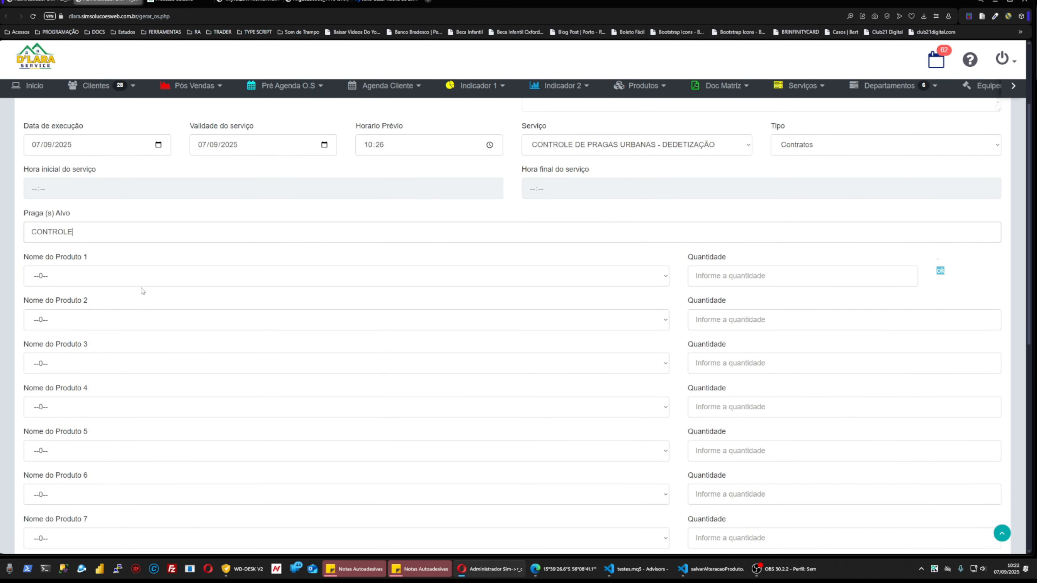
click(118, 284)
click(127, 257)
scroll(143, 271, down, 4)
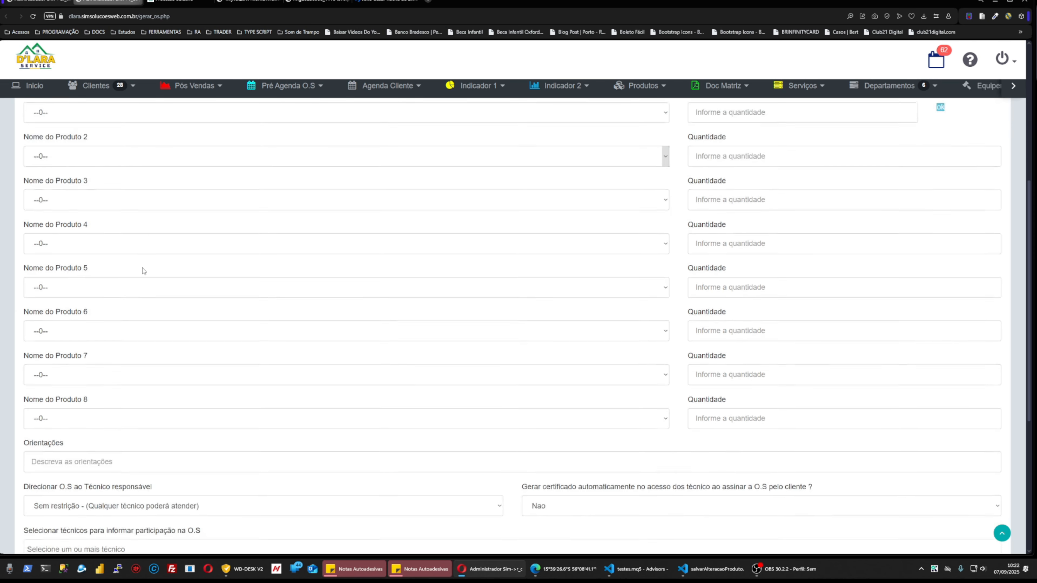
scroll(137, 370, up, 2)
scroll(273, 347, up, 5)
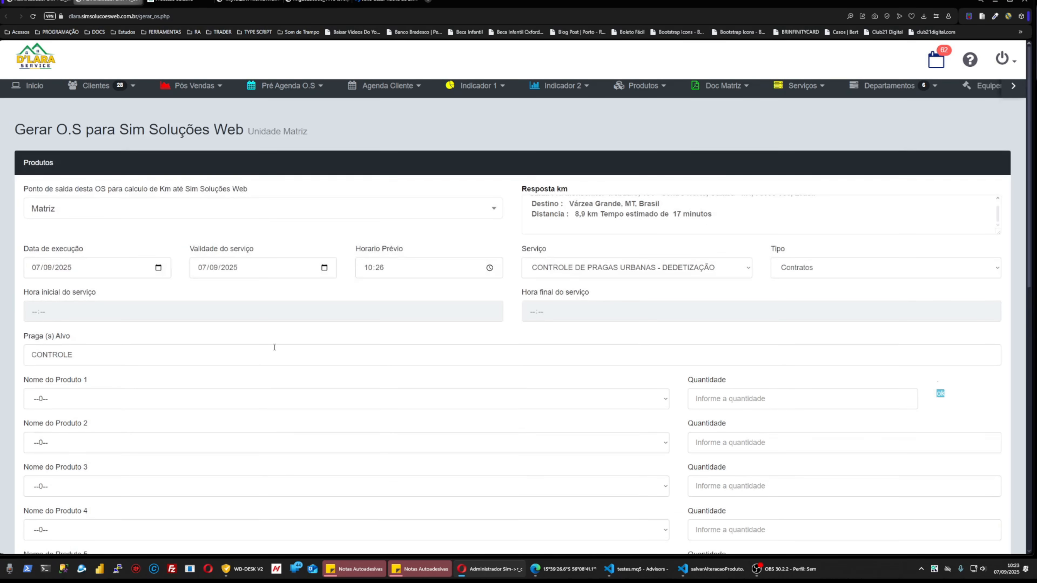
scroll(276, 345, down, 2)
click(96, 325)
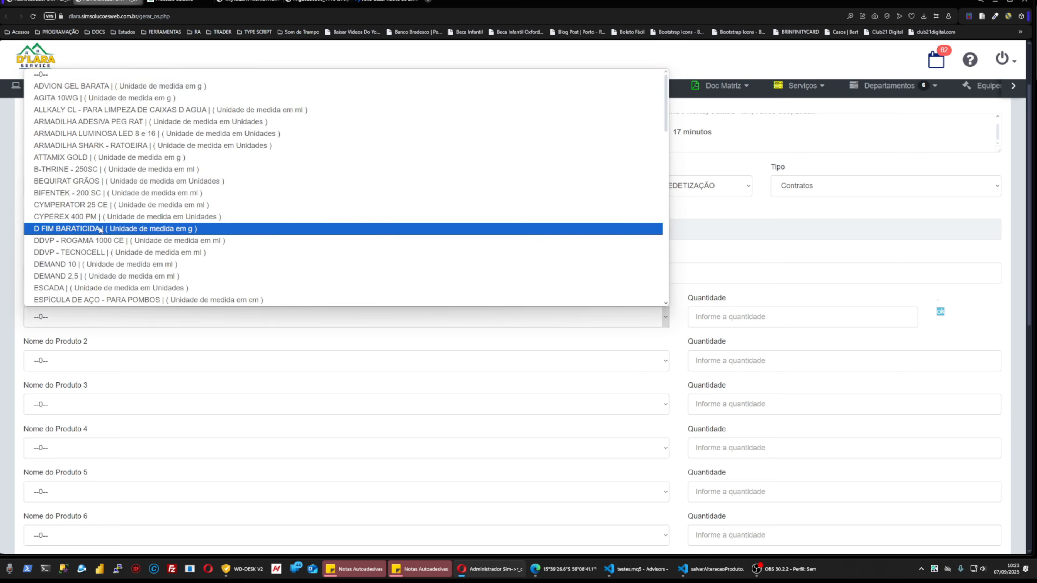
click(416, 229)
click(735, 312)
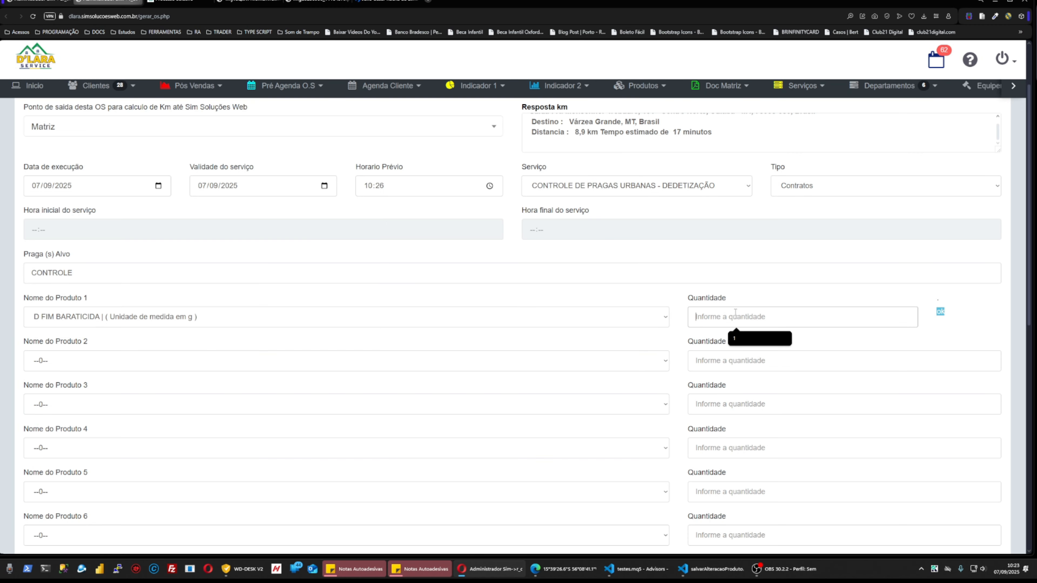
text(1)
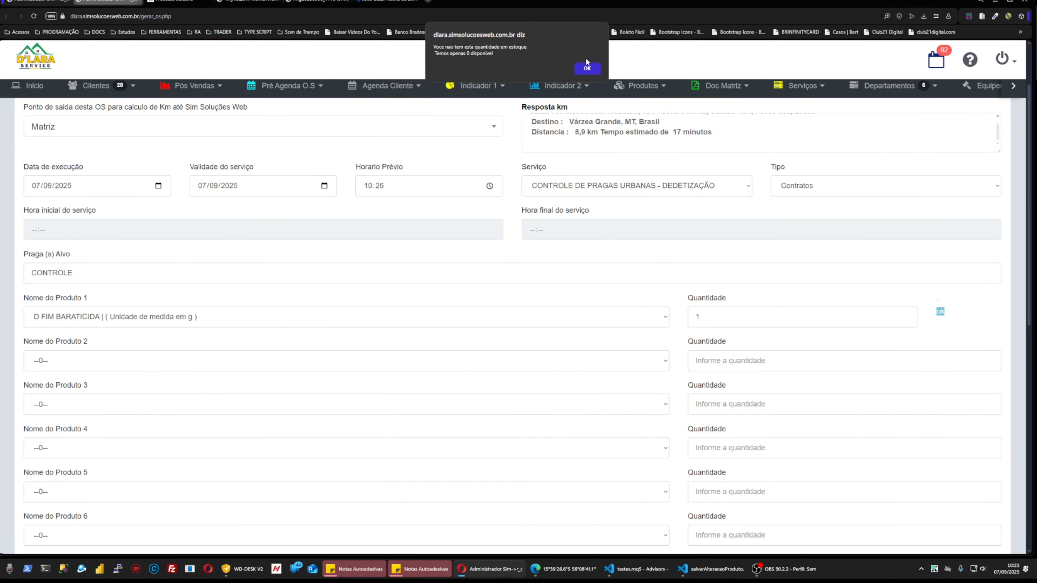
click(590, 67)
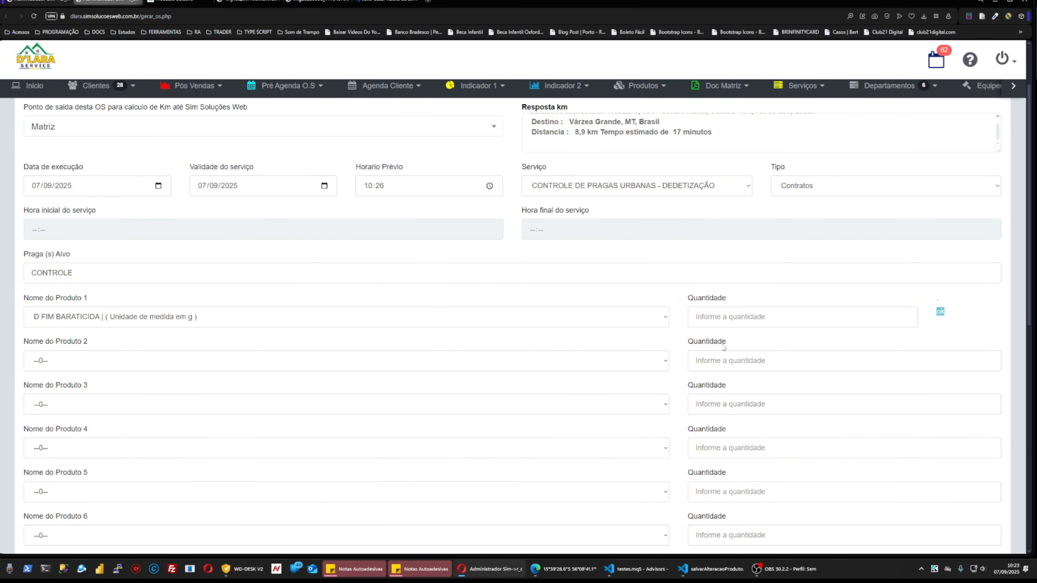
Set product 1 to teste with quantity 1.
click(168, 320)
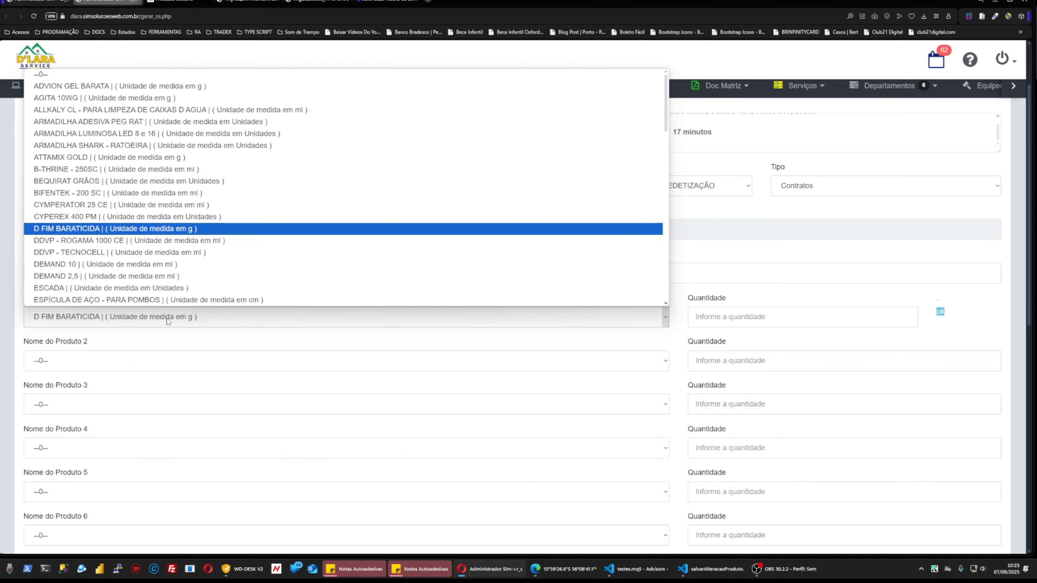
key(End)
key(Return)
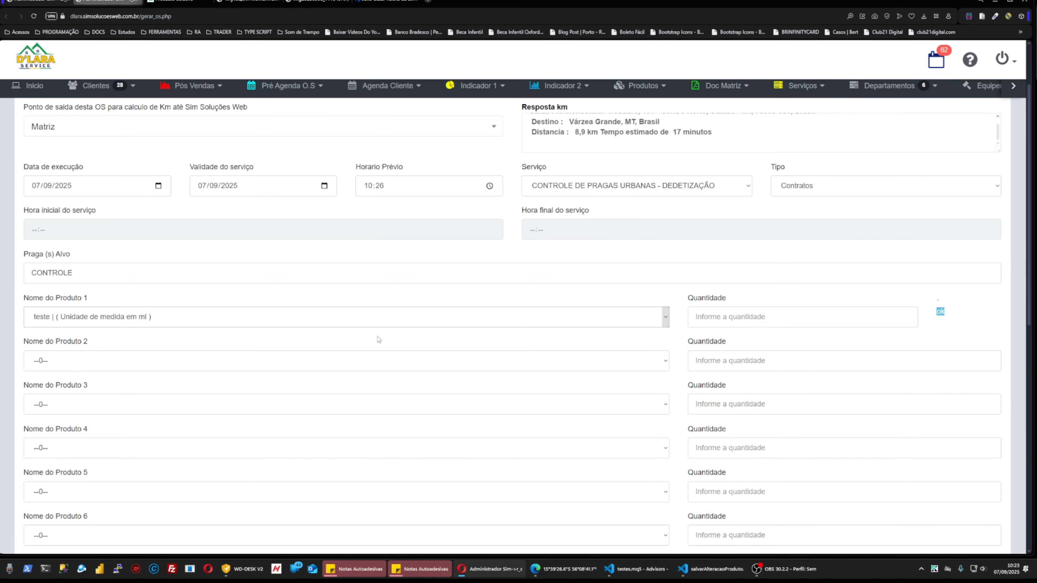
click(742, 318)
text(1)
scroll(530, 395, down, 10)
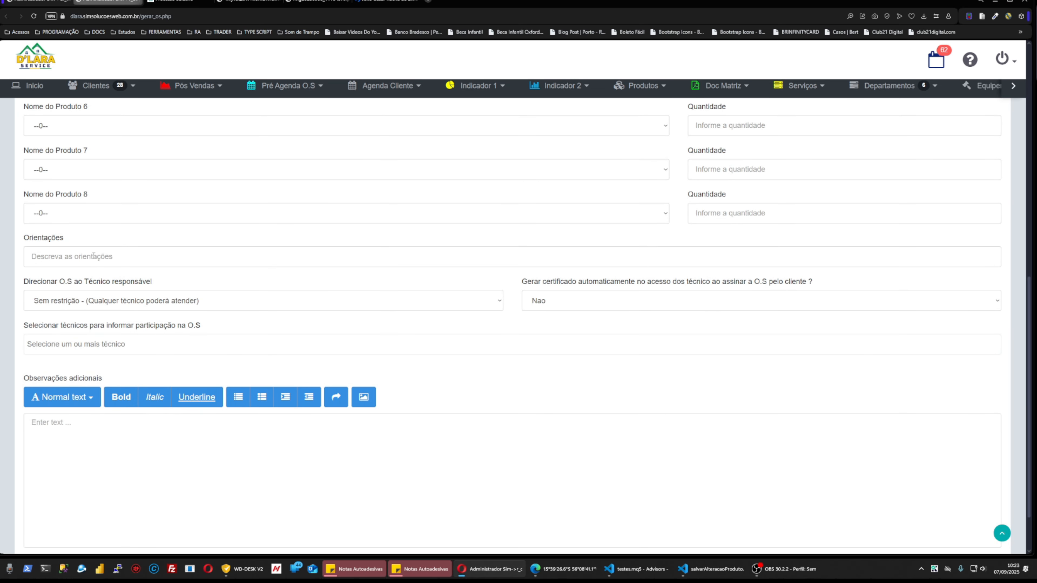
Write 'OBSEWRVAÇÃO DE TESTE' in the order's Orientações field.
click(85, 260)
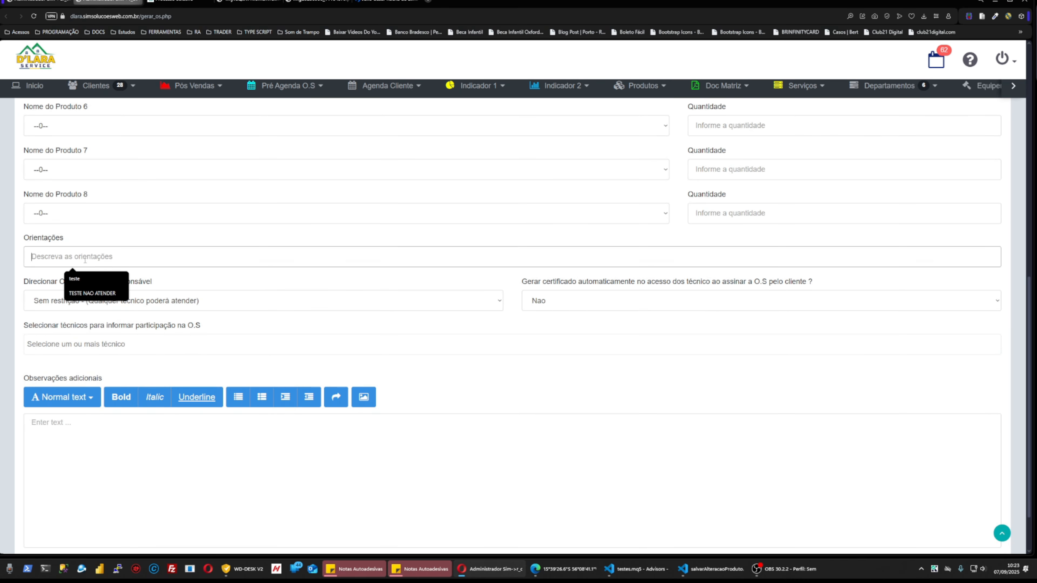
text(OBS)
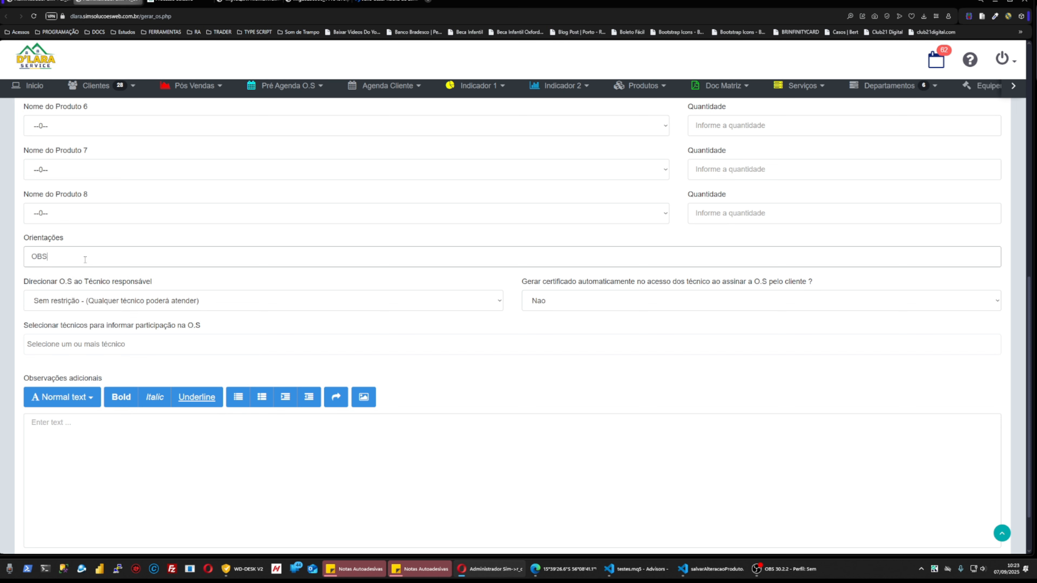
text(EWRVAÇÃO DE TESTE)
click(356, 280)
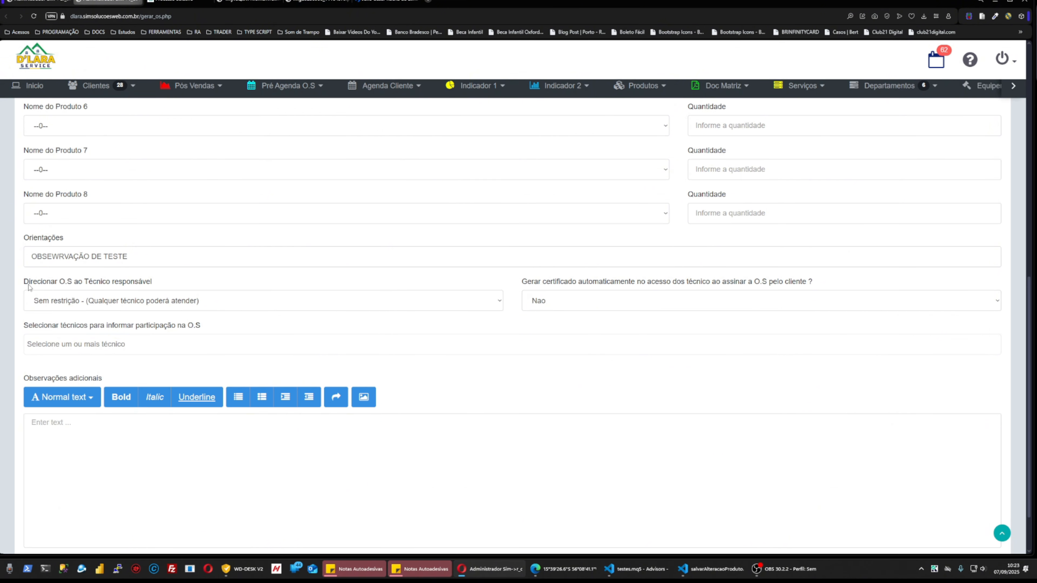
Try assigning the test technician, then reset Direcionar O.S ao Técnico to Sem restrição.
drag(24, 283, 174, 283)
key(ctrl+plus)
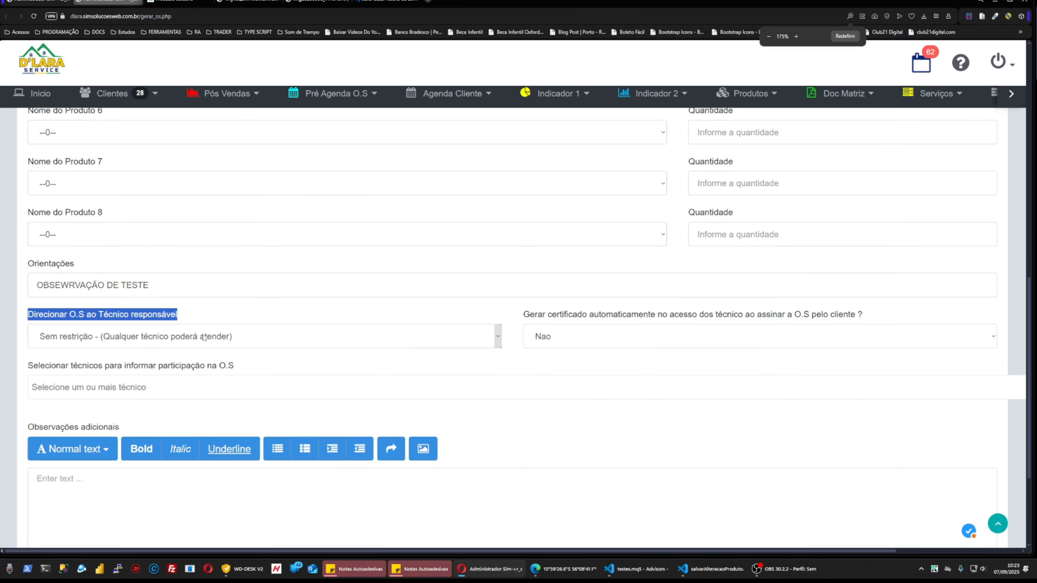
click(173, 304)
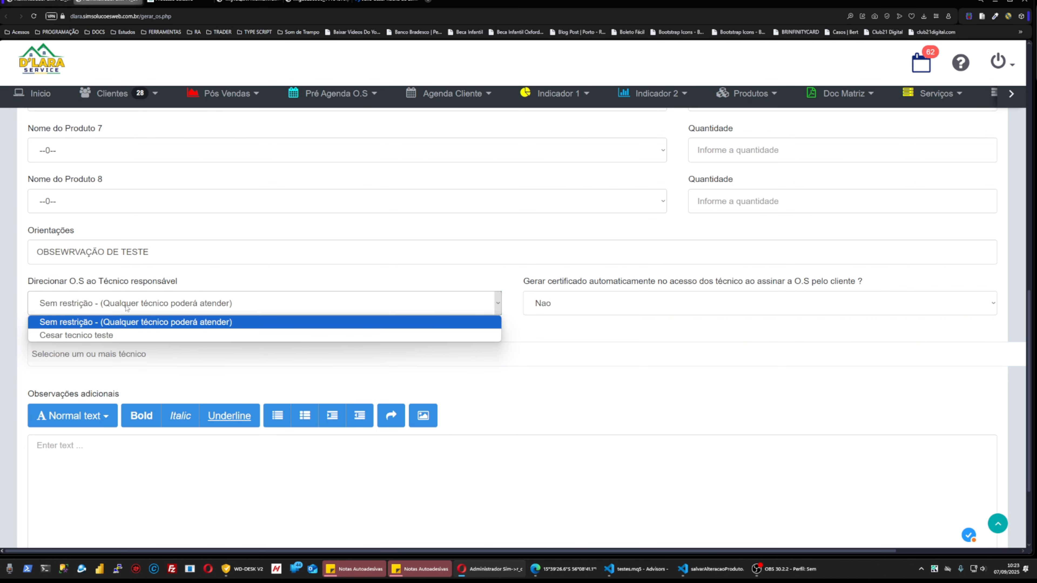
click(95, 339)
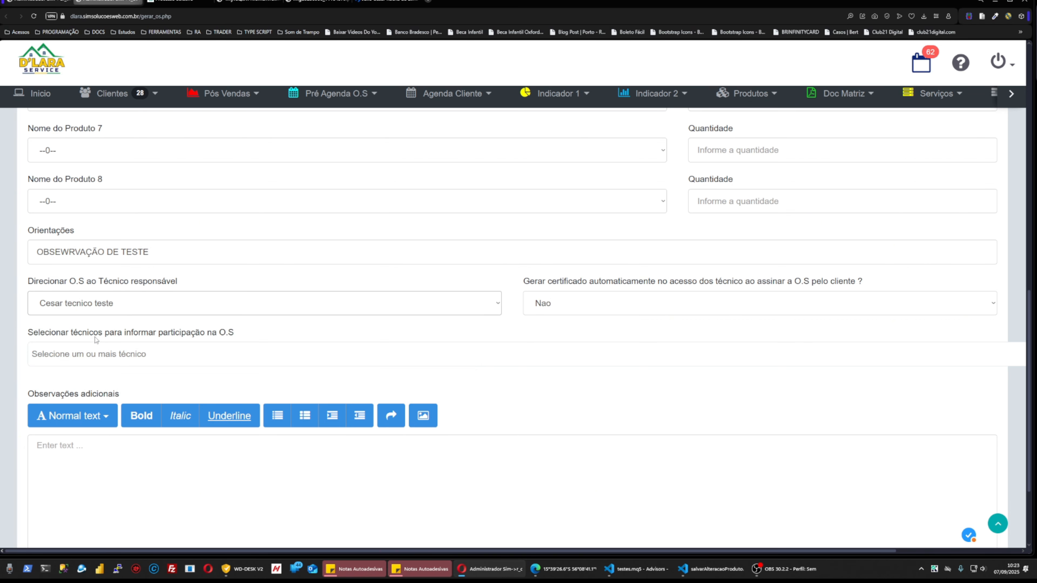
click(101, 309)
click(107, 323)
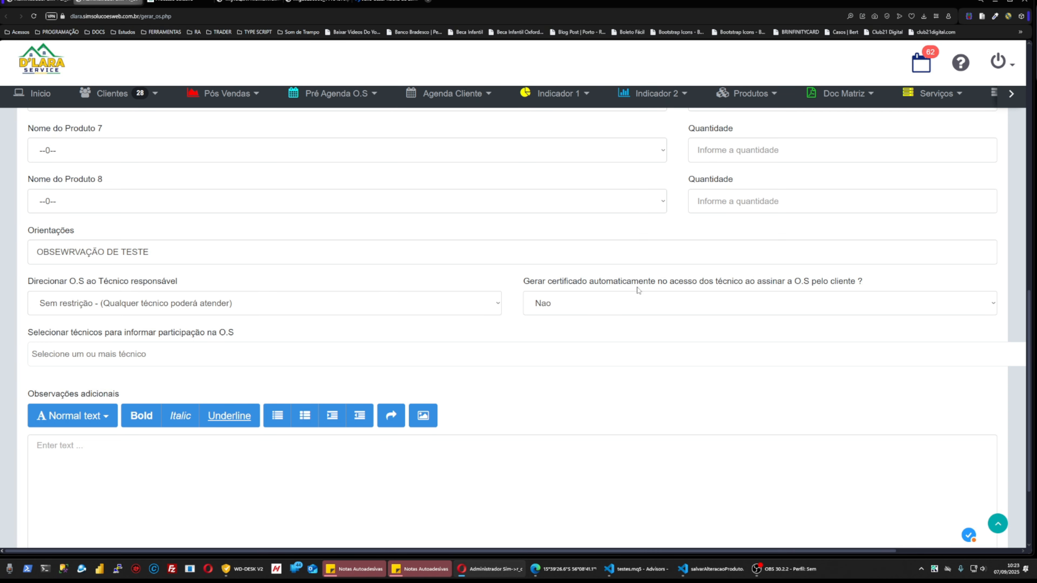
Set 'Gerar certificado automaticamente' to sim and add the observation 'OBS DE TESTE'.
click(630, 302)
click(591, 336)
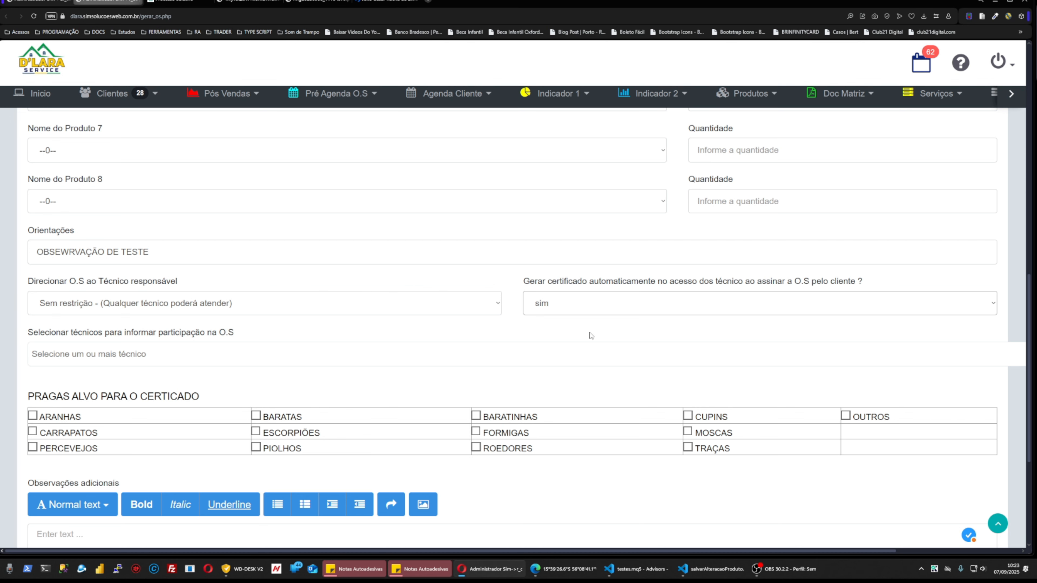
scroll(591, 336, down, 4)
scroll(456, 335, up, 2)
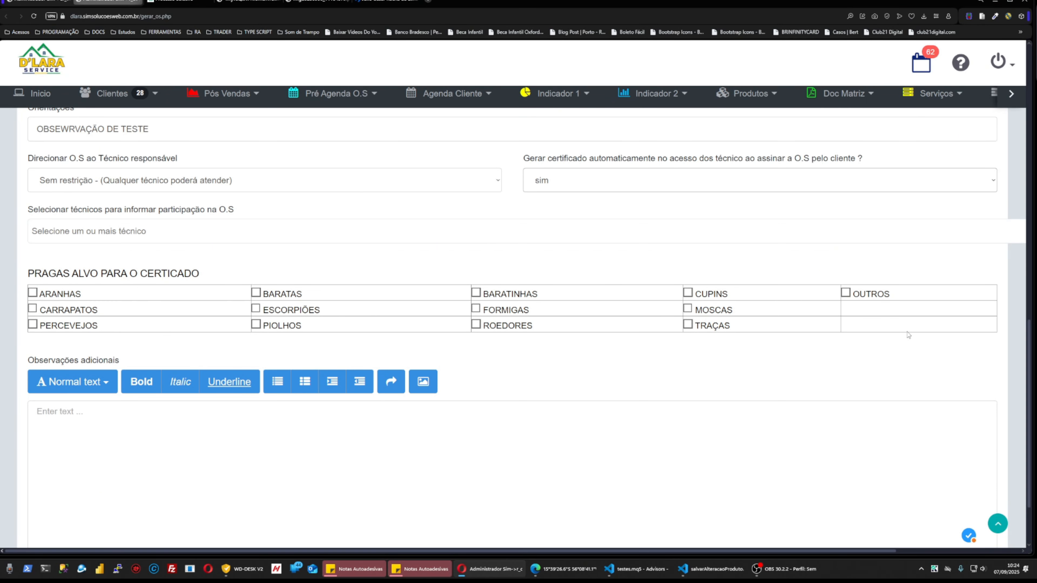
click(365, 445)
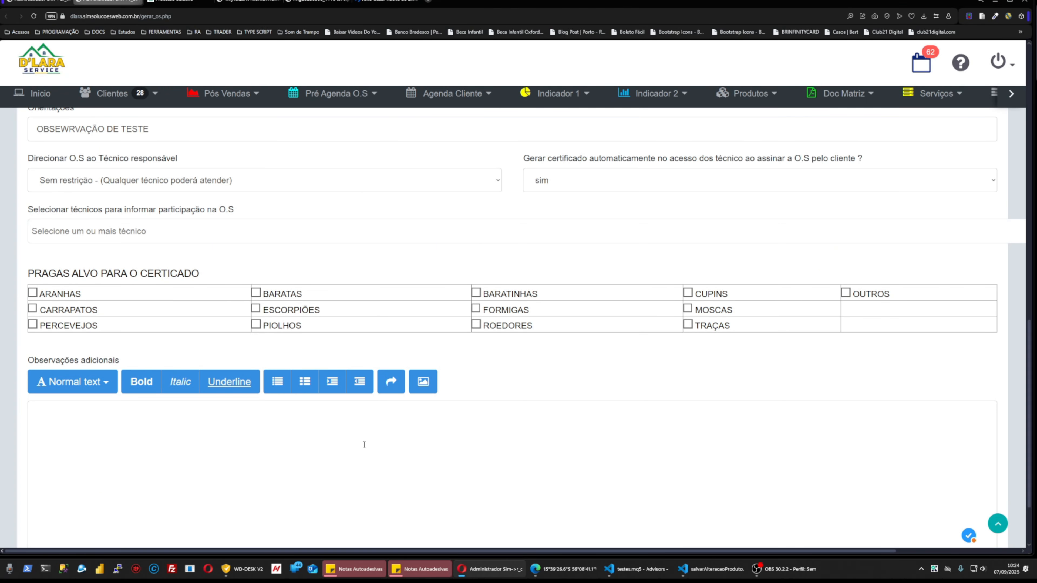
text(OBS DE TESTE)
Mark every target pest except OUTROS, from ARANHAS and BARATAS through ROEDORES and TRAÇAS.
click(32, 292)
click(255, 293)
click(475, 292)
click(687, 292)
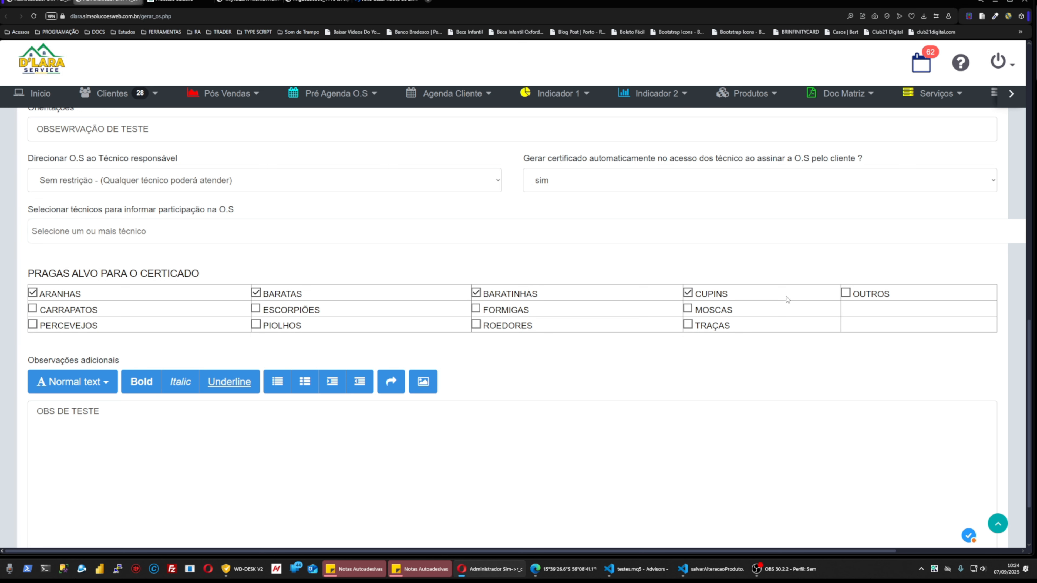
click(686, 309)
click(476, 324)
click(475, 308)
click(255, 309)
click(256, 325)
click(32, 308)
click(33, 324)
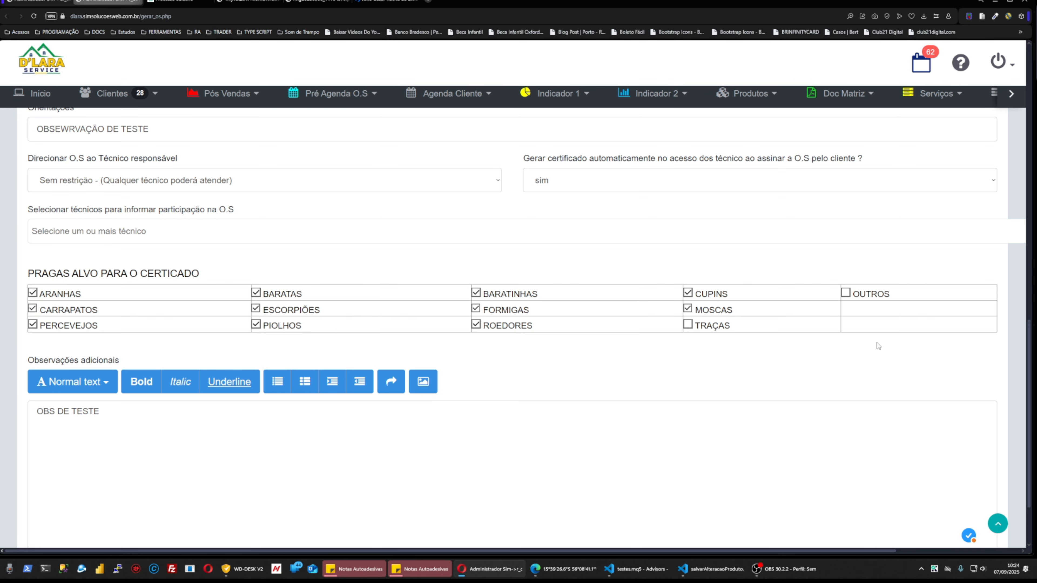
click(687, 324)
Generate the O.S and confirm creating its PDF.
scroll(283, 398, down, 2)
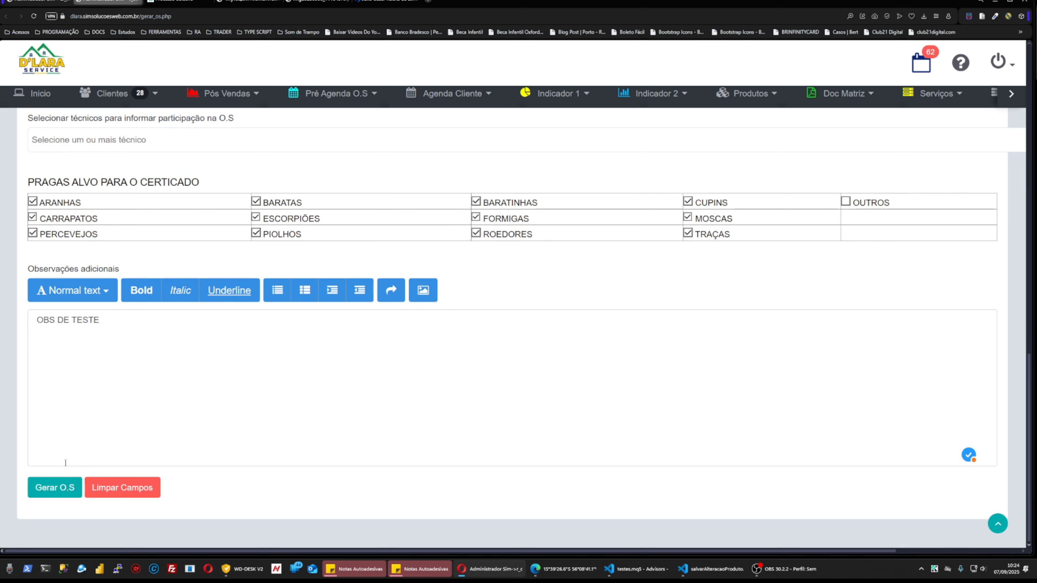
click(54, 488)
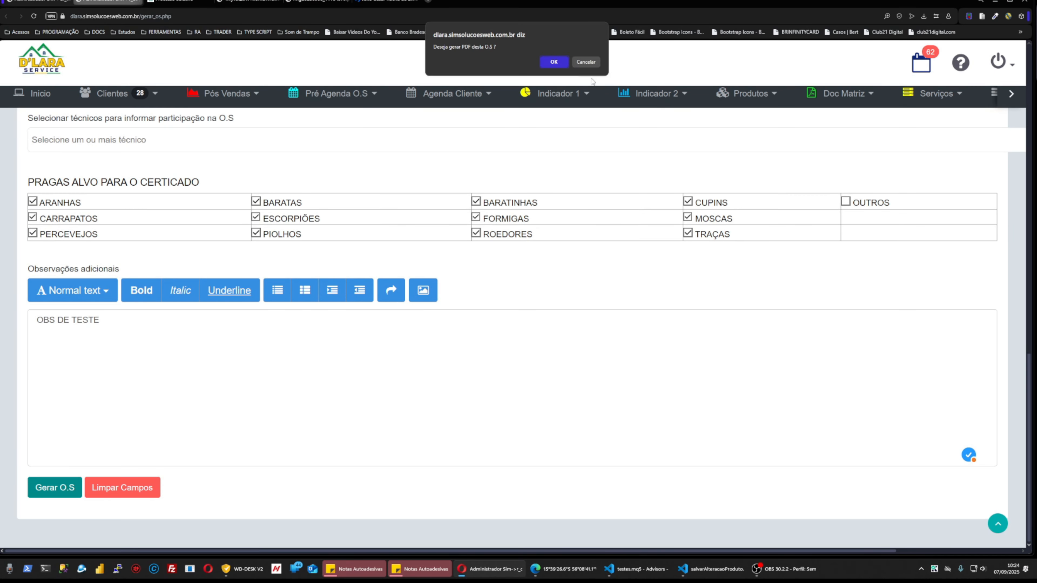
click(553, 62)
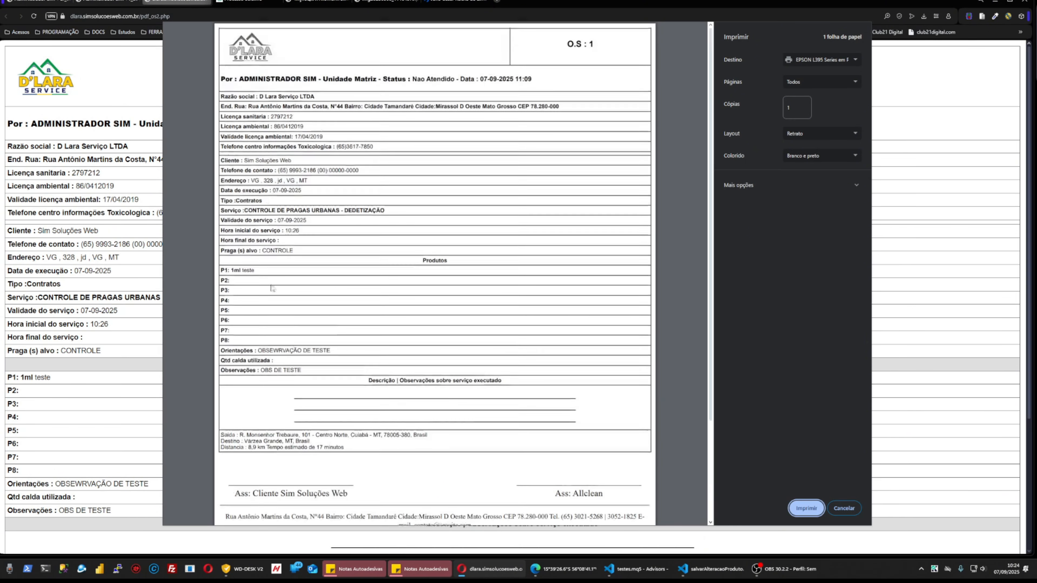
Review the O.S 1 preview, highlighting company details, licence phones, 'P1: 1ml teste' and route details.
drag(229, 92, 372, 102)
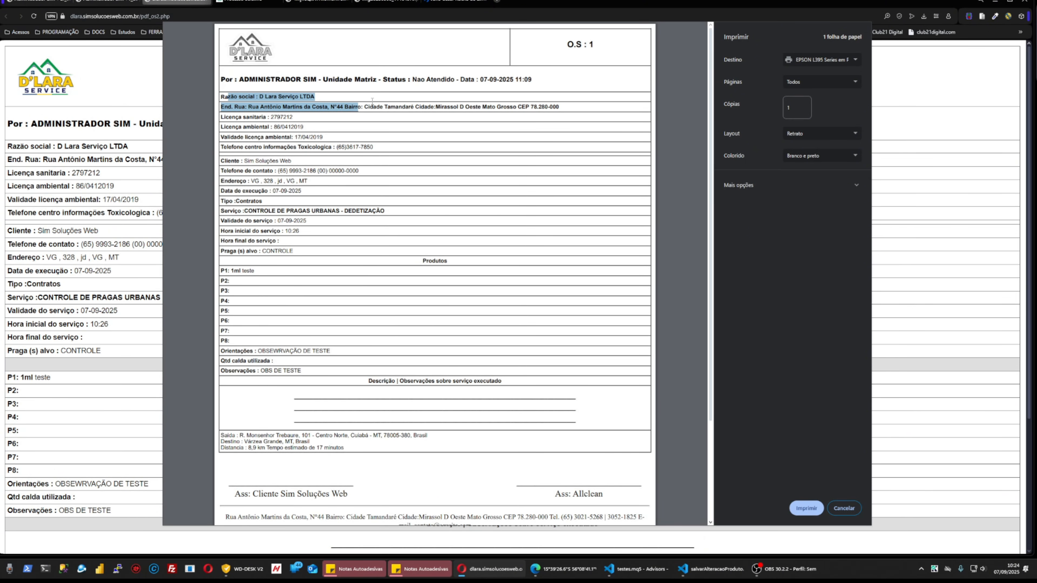
drag(253, 115, 323, 163)
drag(220, 271, 277, 276)
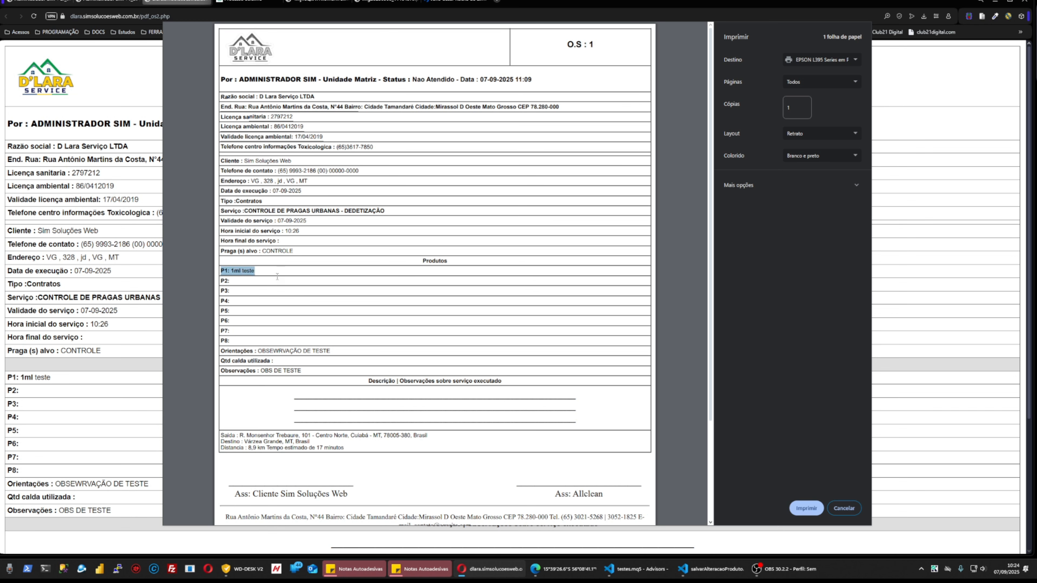
scroll(284, 368, down, 3)
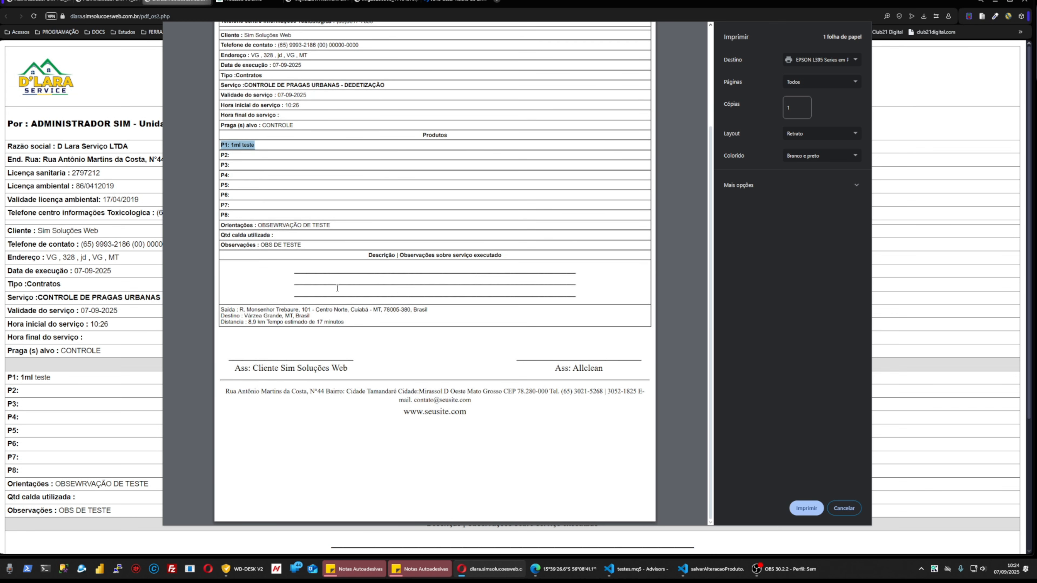
drag(228, 310, 384, 329)
click(234, 318)
click(311, 321)
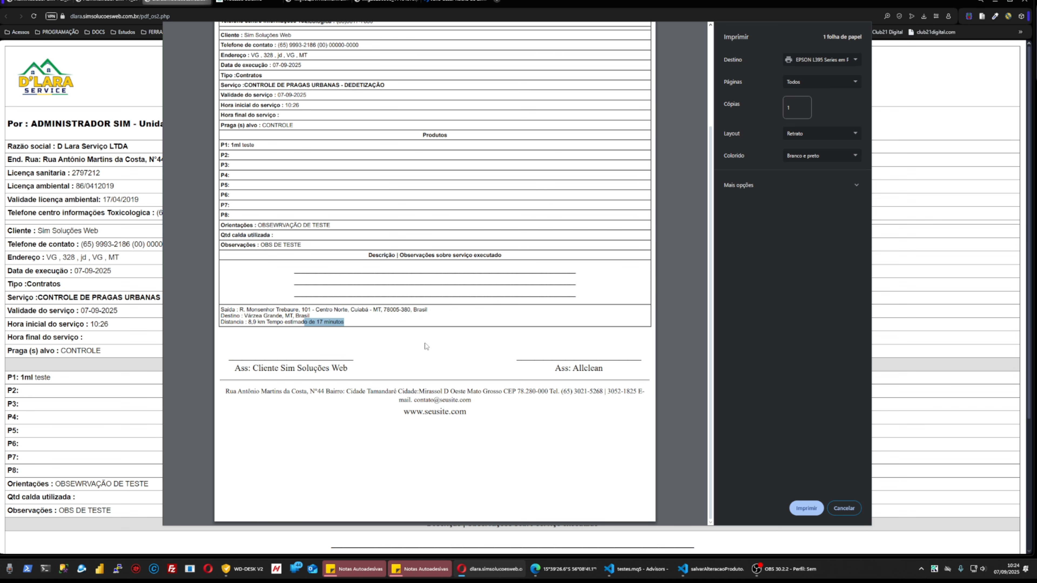
scroll(426, 346, up, 3)
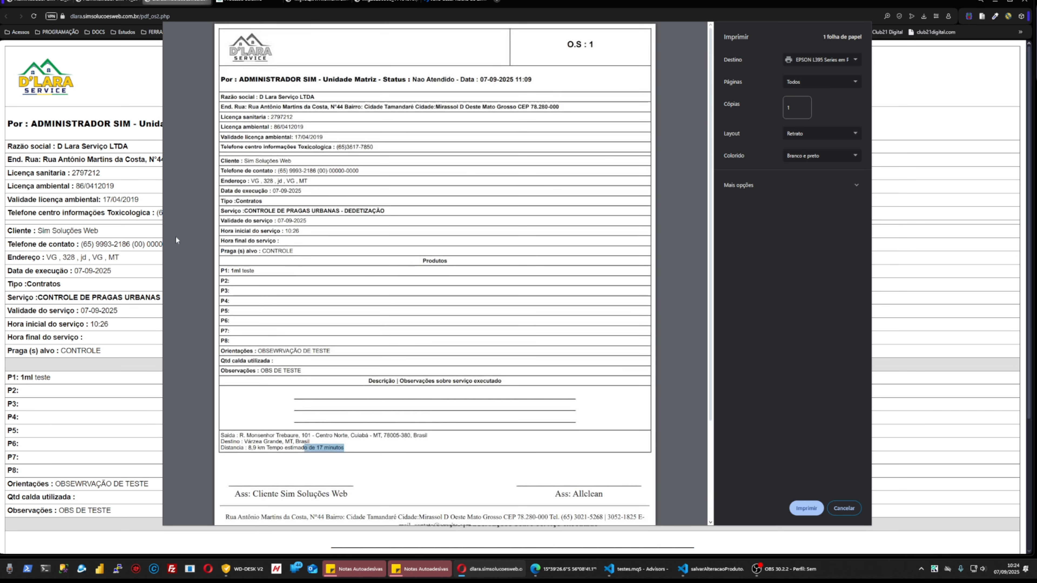
Cancel the O.S print preview without printing and return to the gerar_os.php tab.
click(843, 508)
click(854, 94)
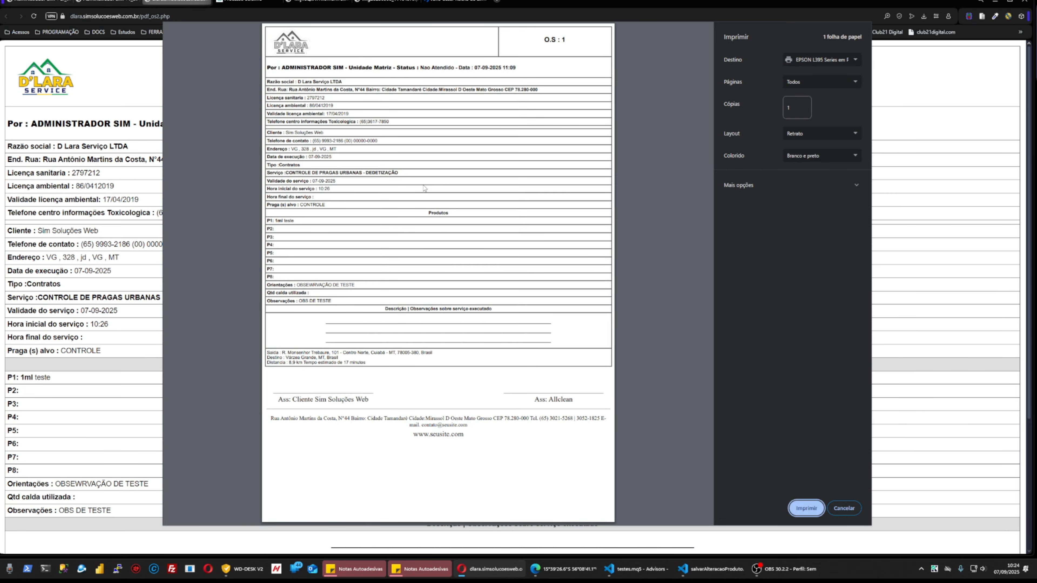
scroll(424, 188, up, 2)
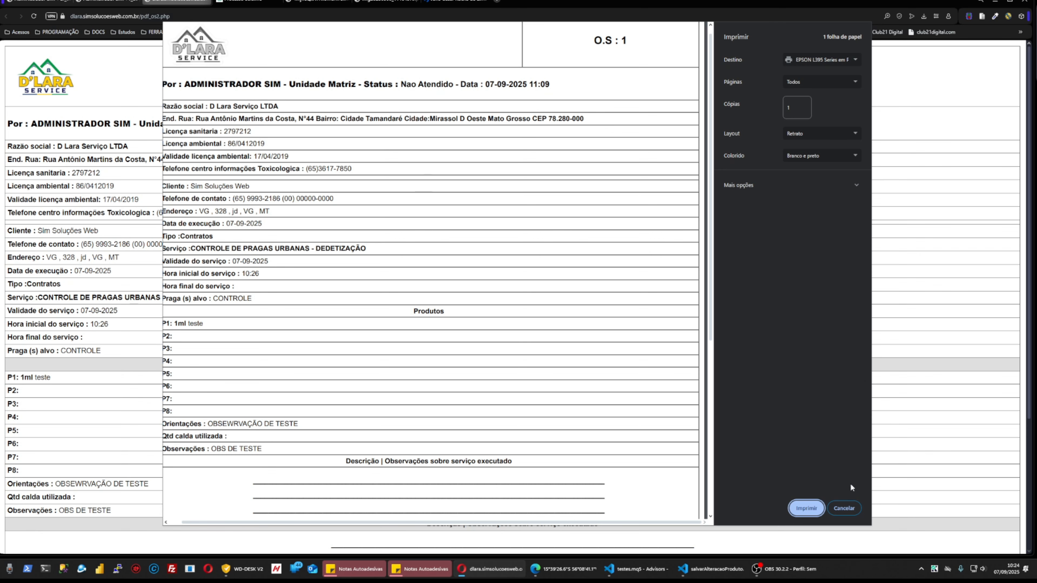
click(843, 508)
click(113, 2)
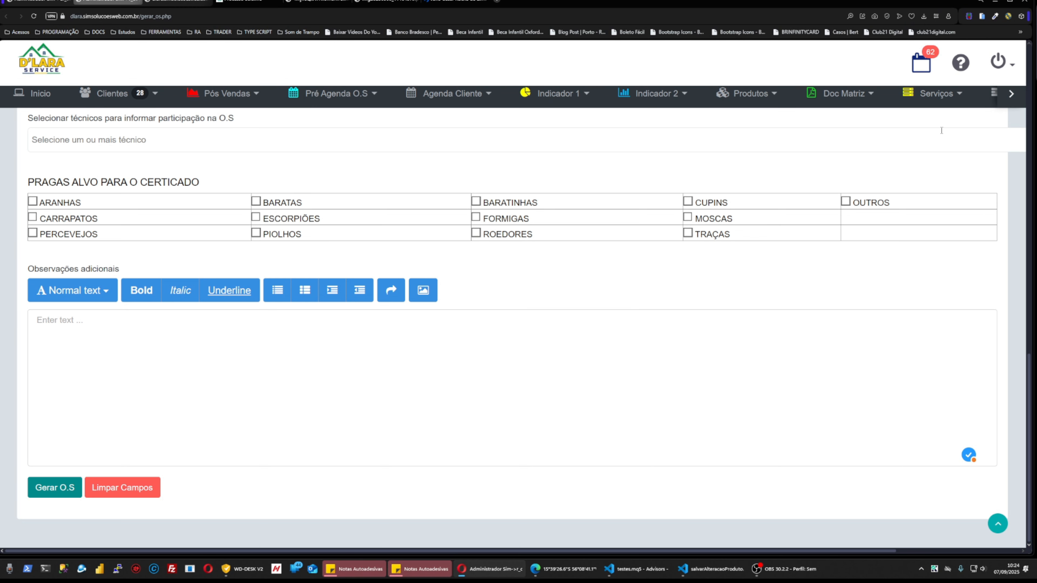
Open Doc Matriz > Nao Atendidas to list O.S 1 as NAO ATENDIDO.
click(1011, 96)
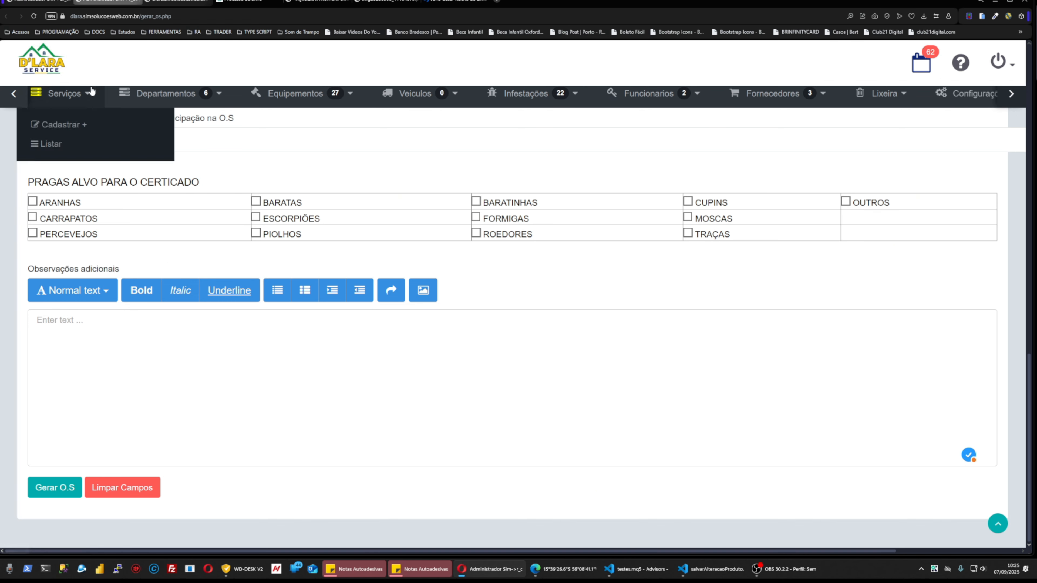
click(13, 93)
mouse_move(271, 95)
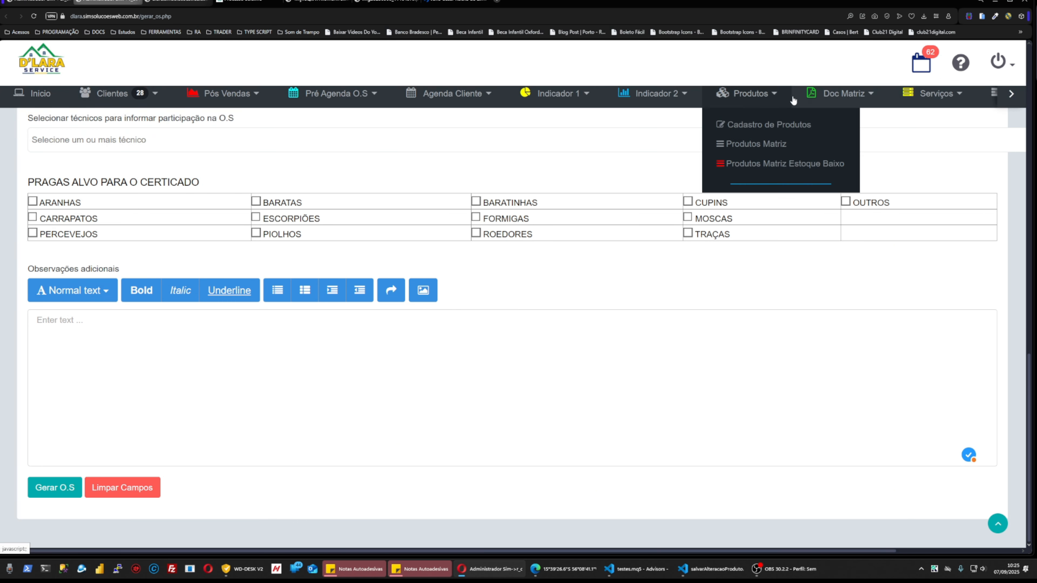
mouse_move(810, 98)
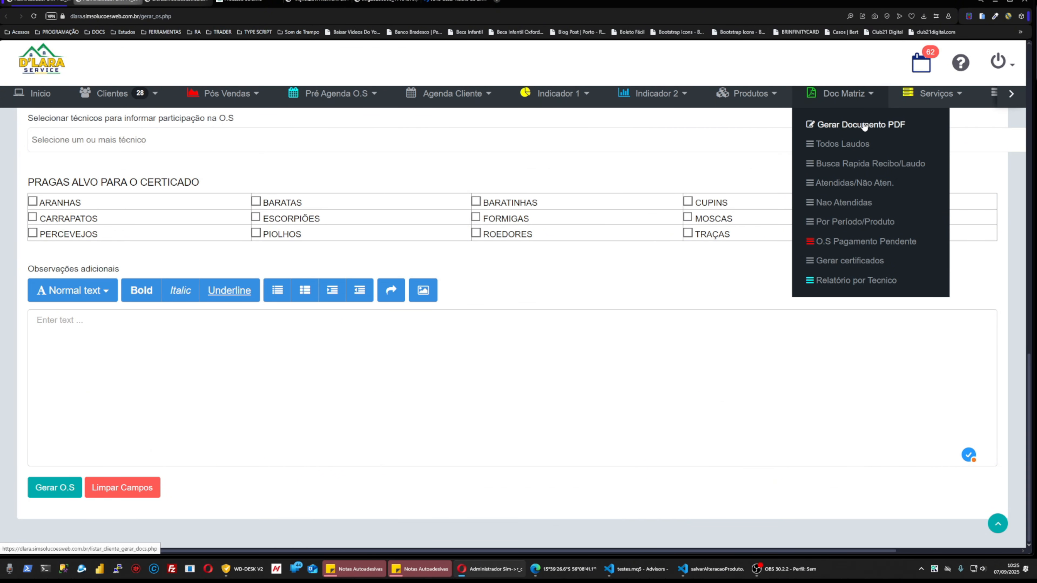
click(839, 204)
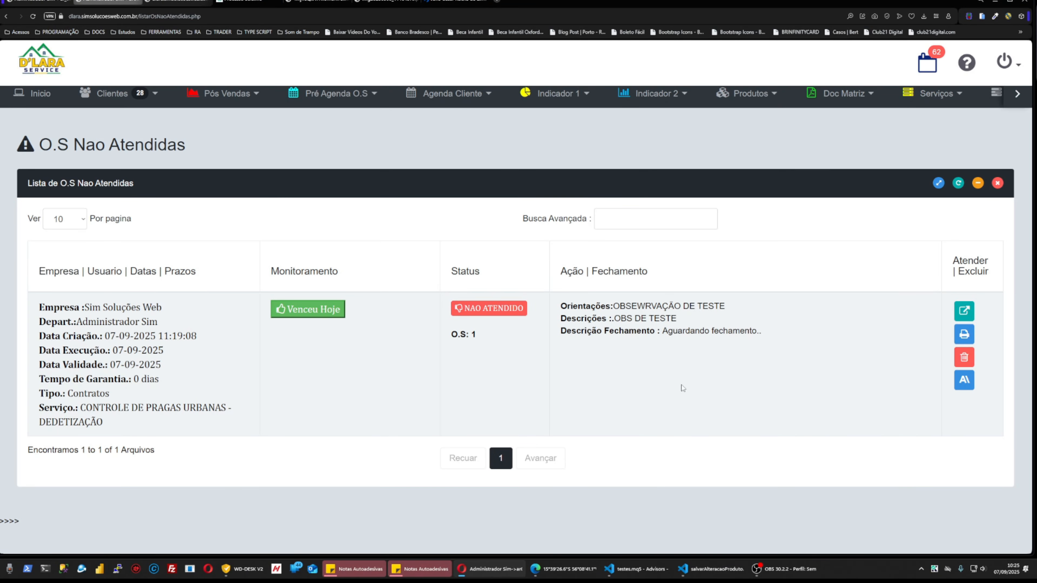
click(966, 313)
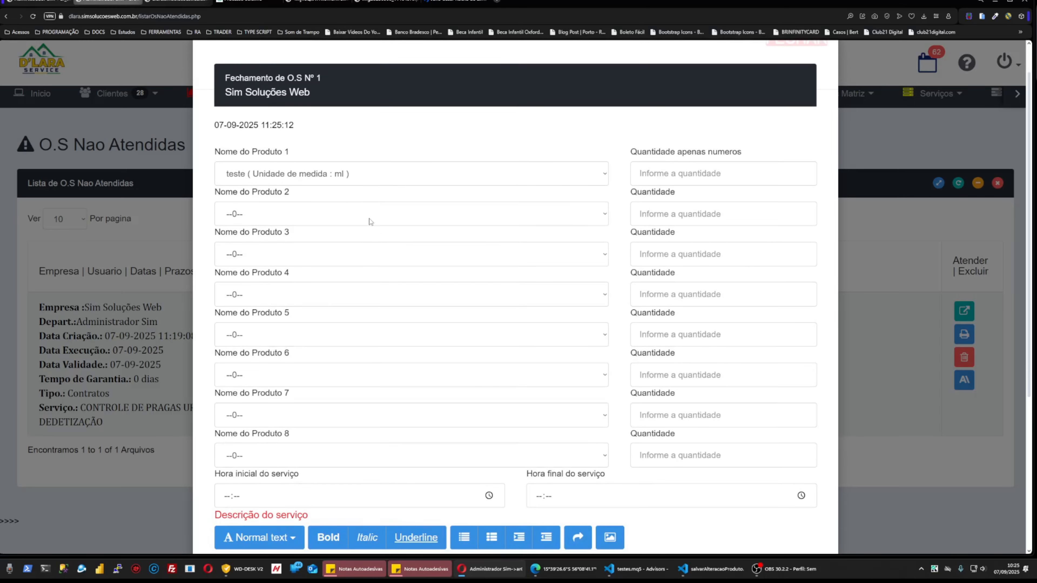
click(351, 178)
click(685, 180)
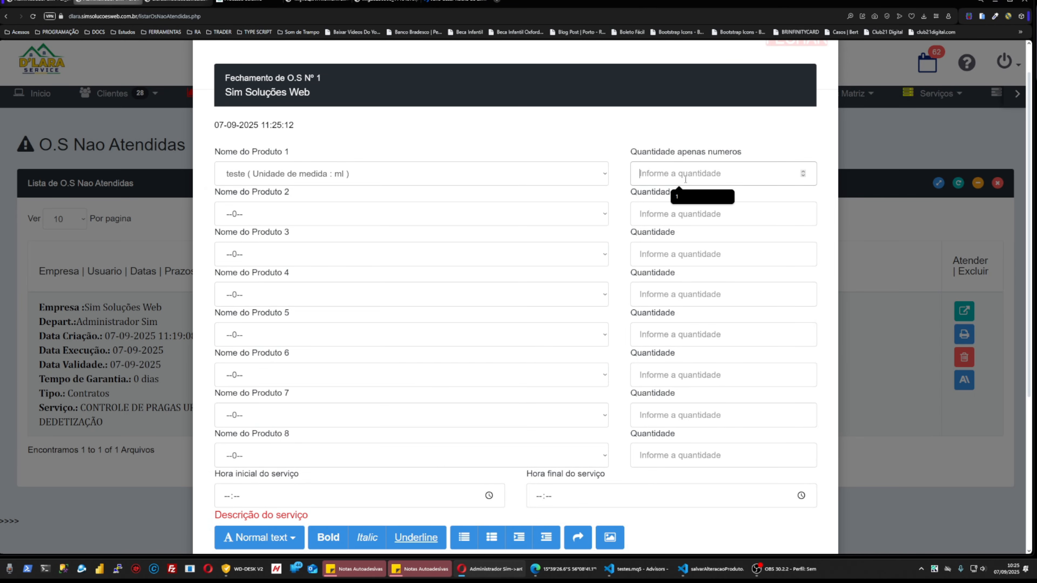
text(2)
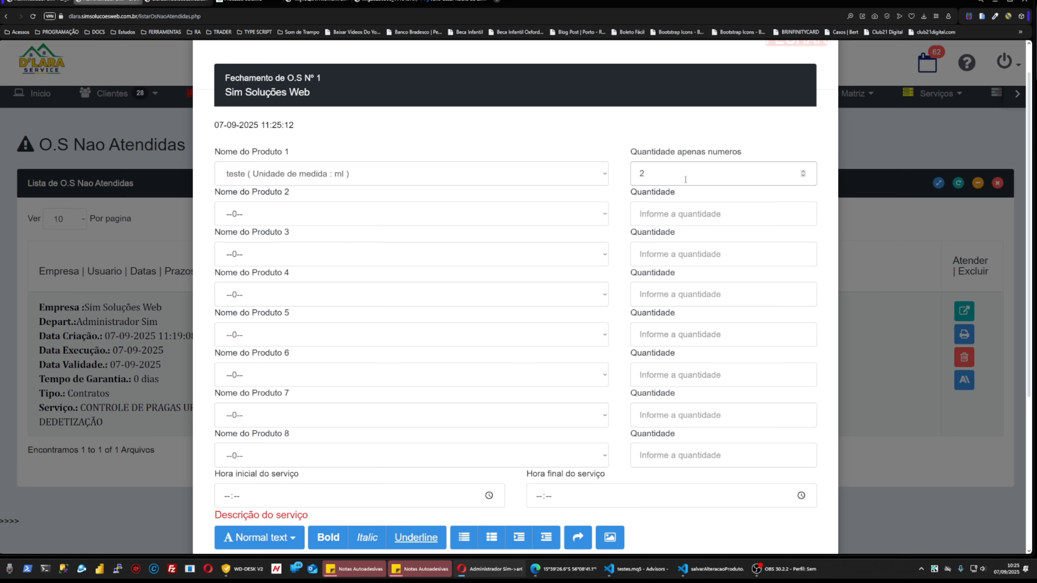
scroll(685, 180, down, 5)
click(488, 291)
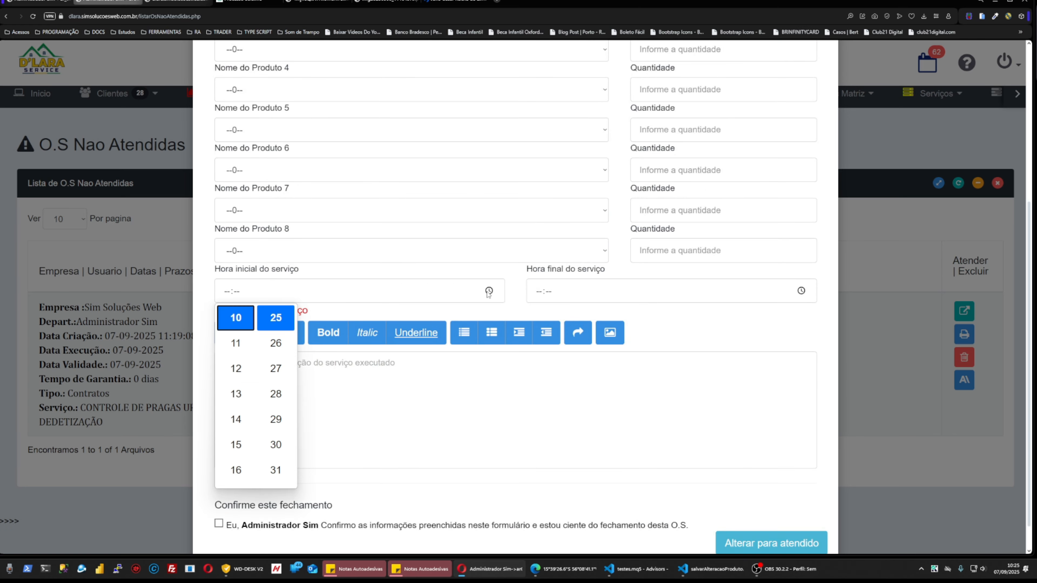
click(801, 292)
click(314, 380)
scroll(780, 528, down, 1)
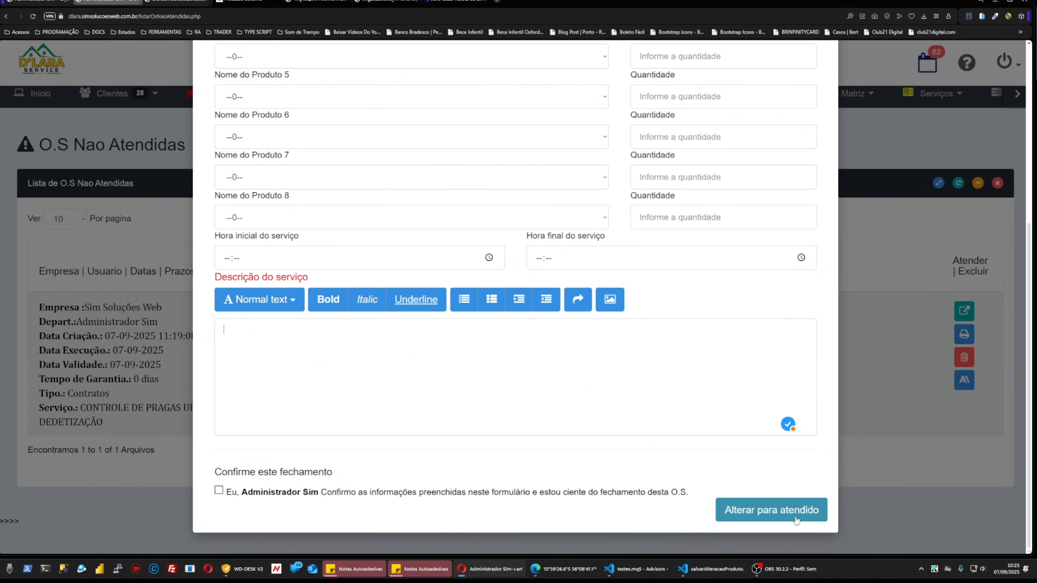
scroll(796, 519, up, 6)
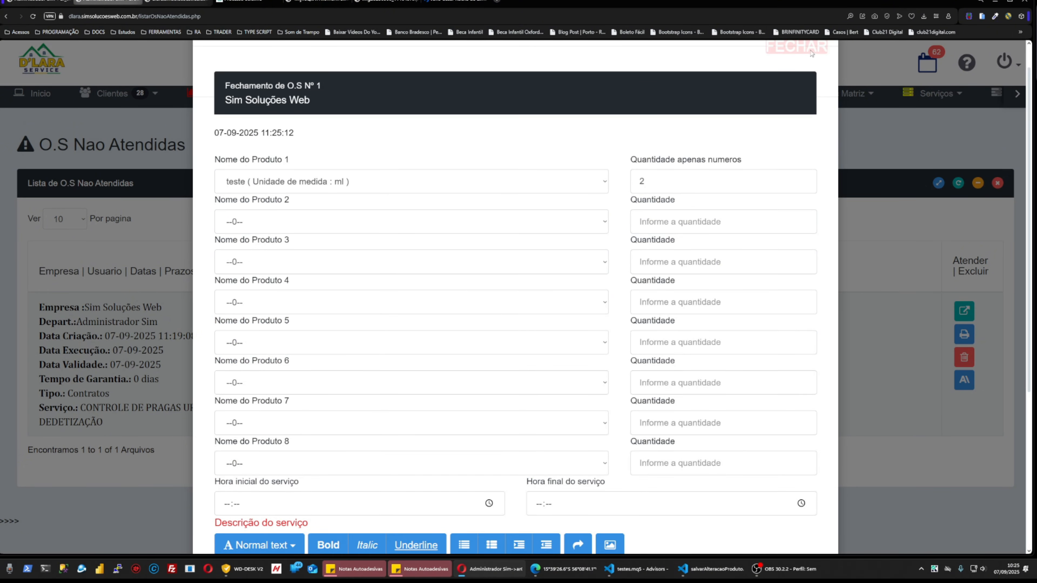
scroll(789, 51, up, 1)
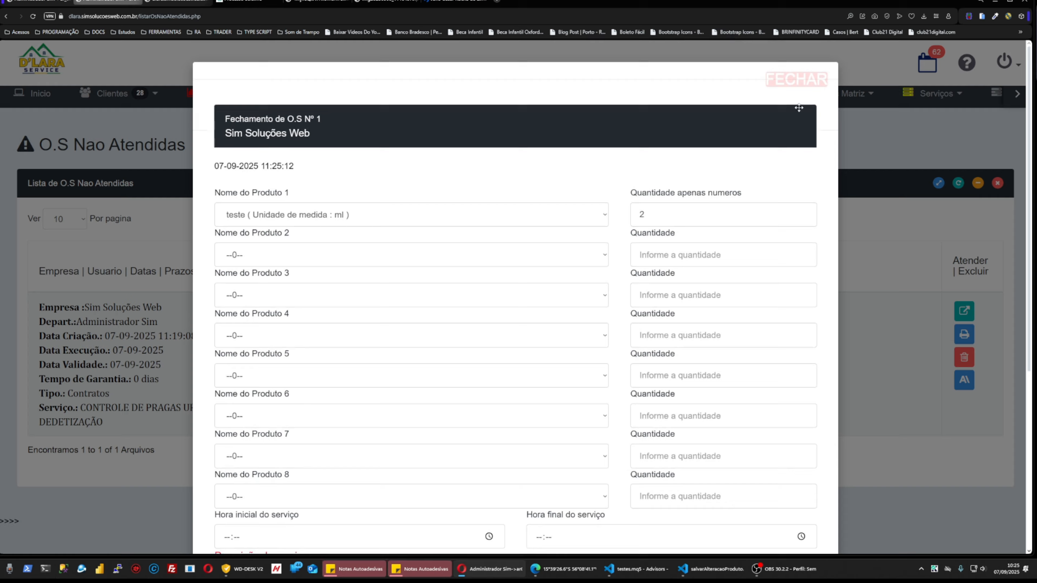
click(796, 82)
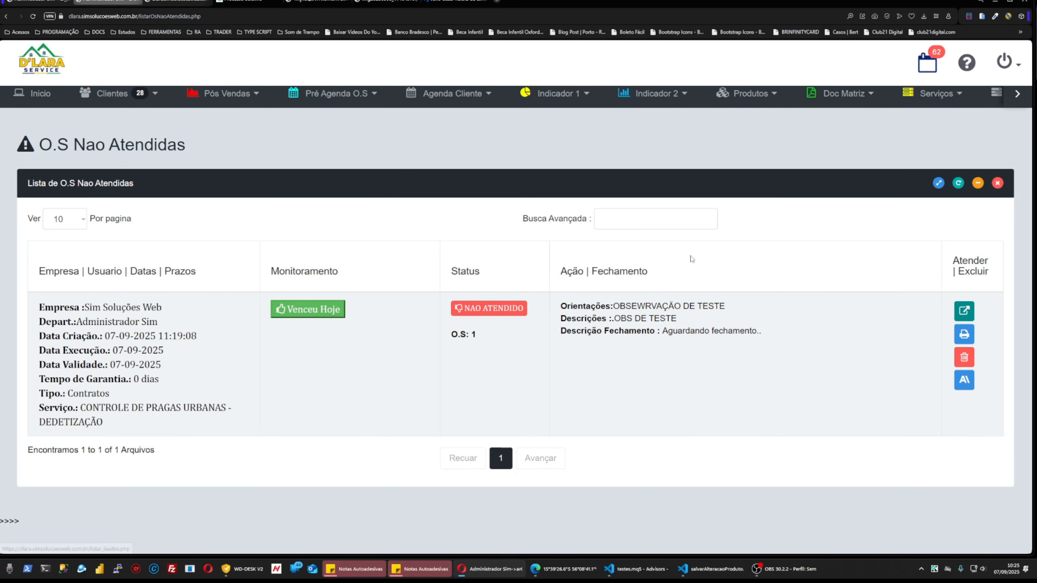
click(1019, 100)
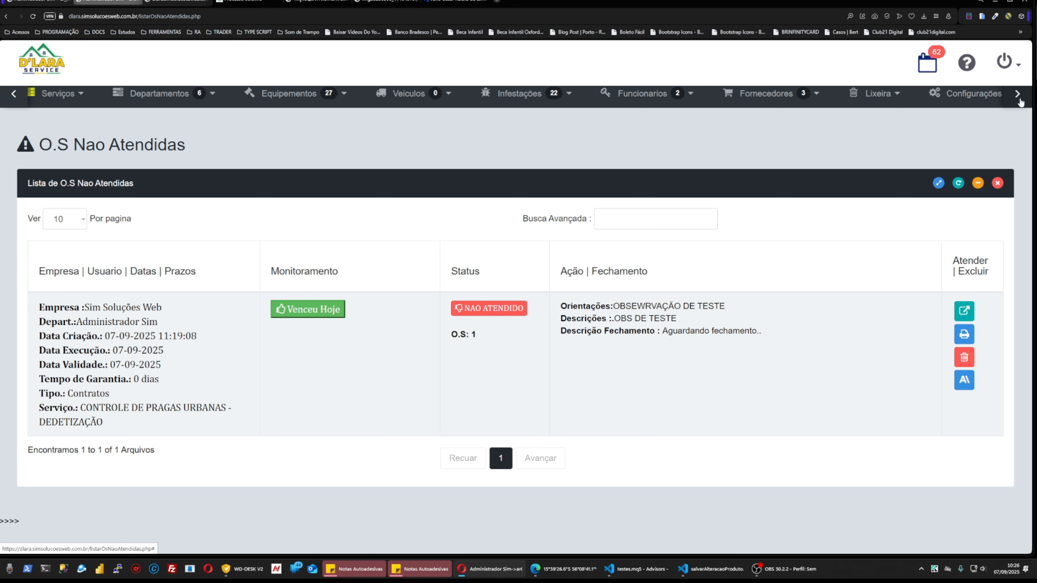
Frame the Funcionarios > Acesso Tecnico/Clientes menu item in red on a screen capture, then open it.
click(1017, 94)
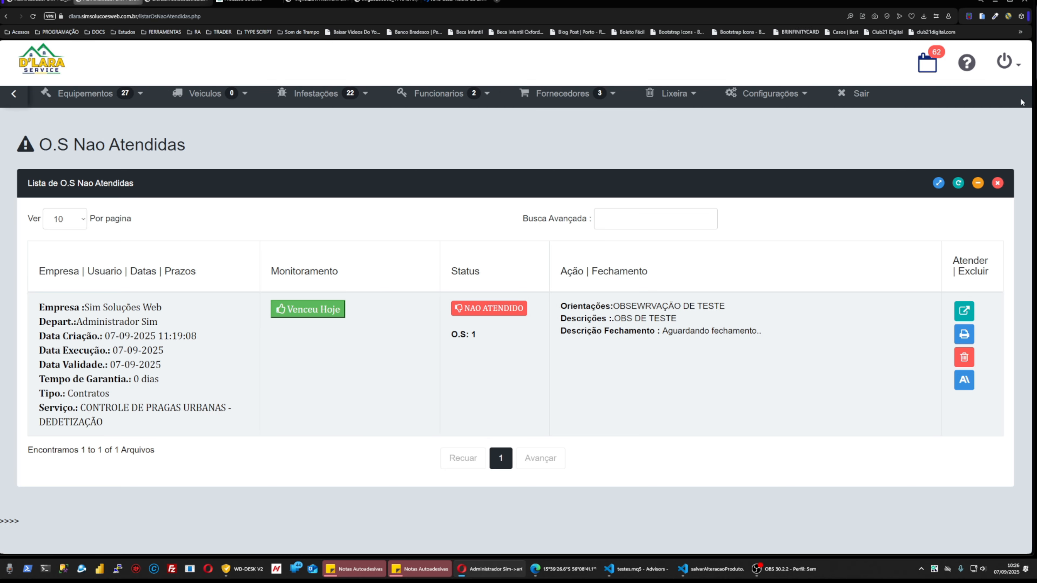
mouse_move(453, 93)
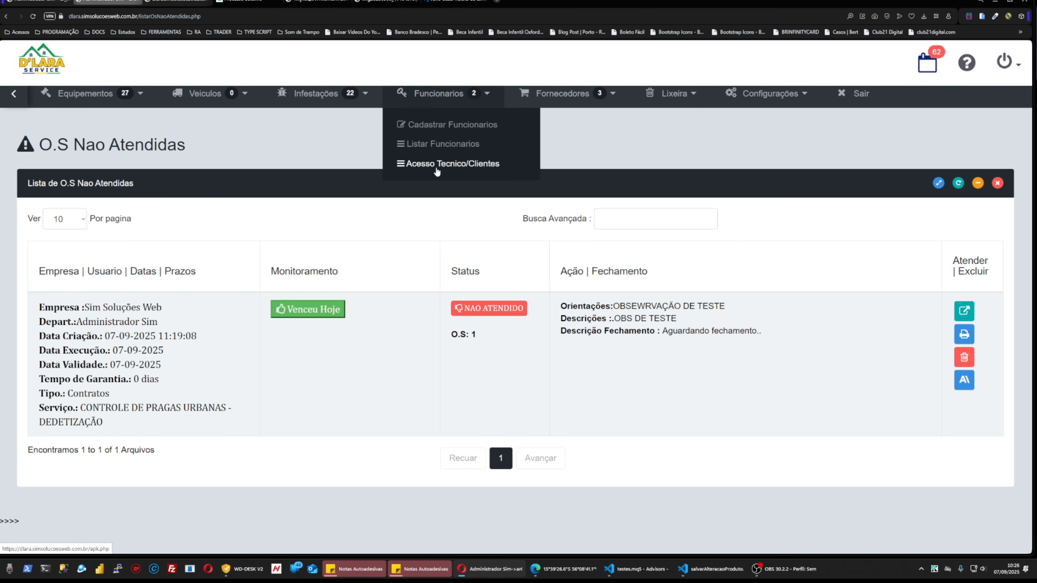
key(Print)
drag(282, 19, 676, 298)
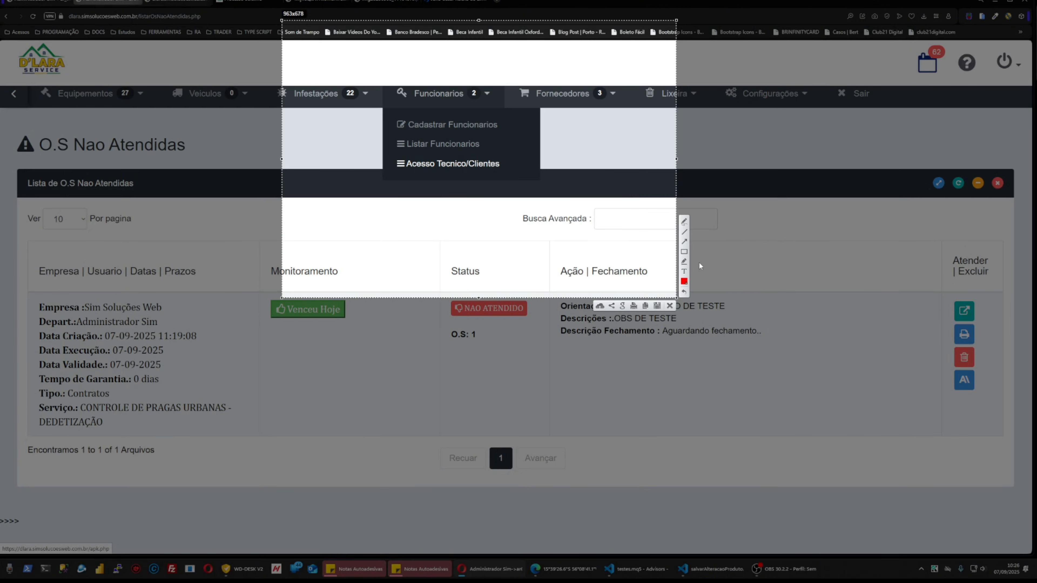
click(682, 253)
drag(371, 153, 552, 175)
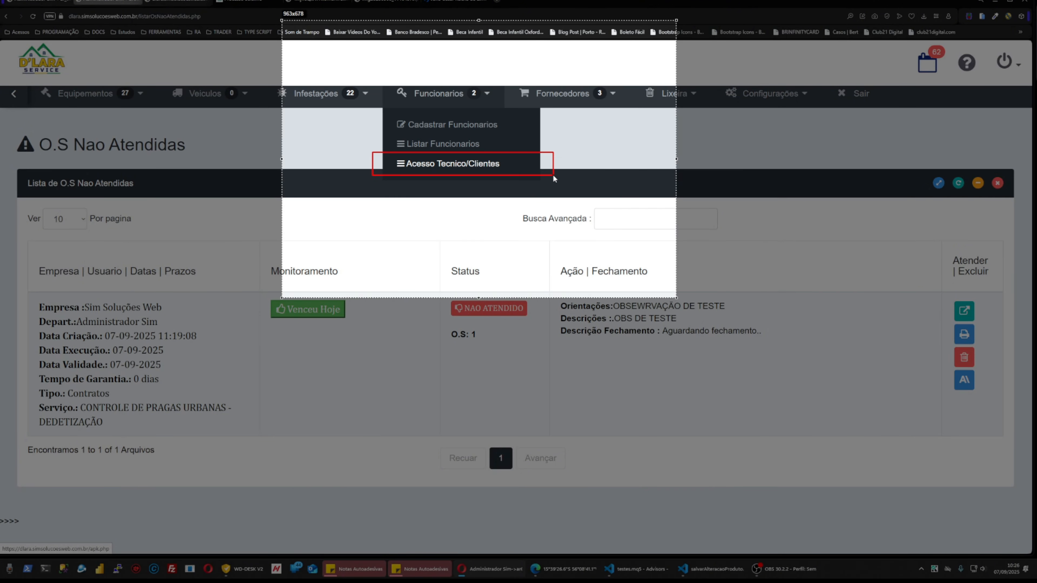
key(ctrl+c)
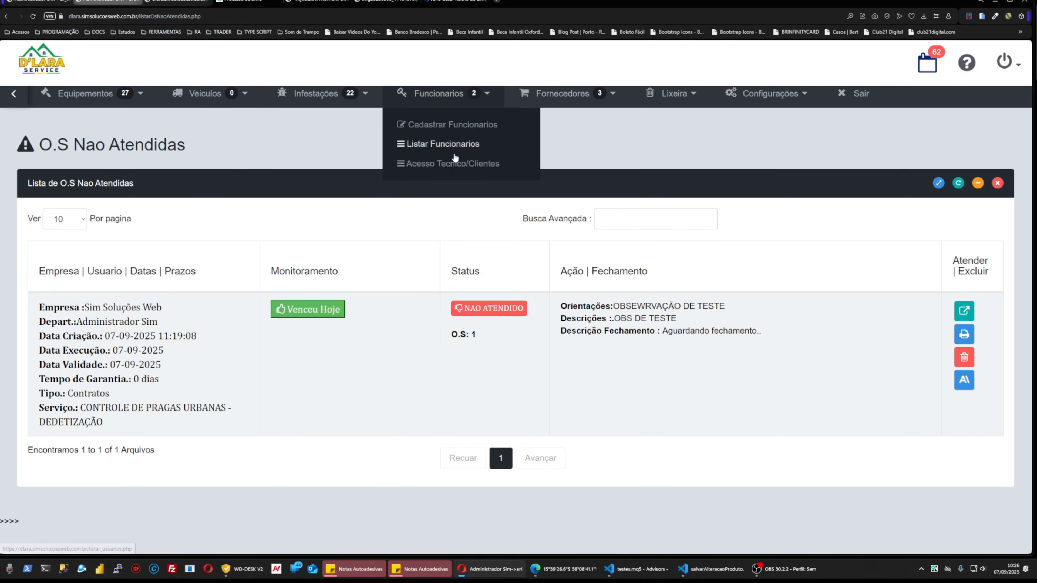
click(448, 169)
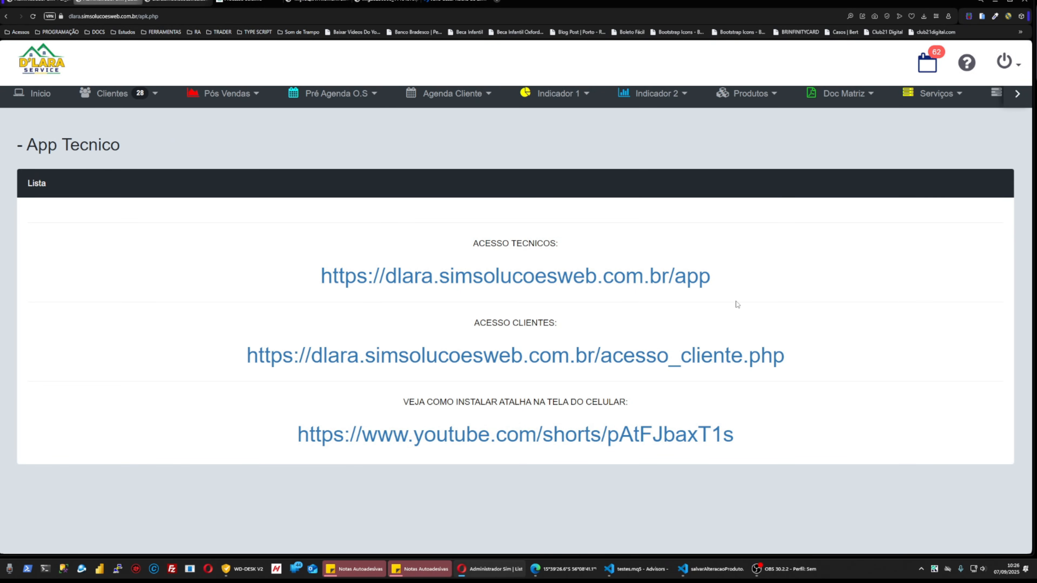
Select and deselect the ACESSO TECNICOS label and technician app address on the App Tecnico page.
drag(470, 245, 578, 247)
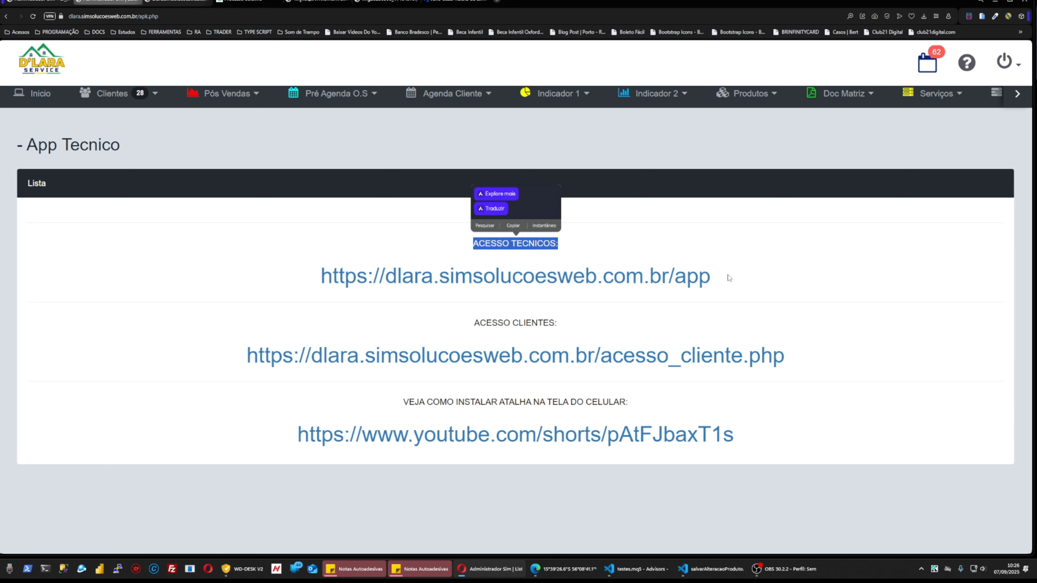
drag(727, 276, 319, 281)
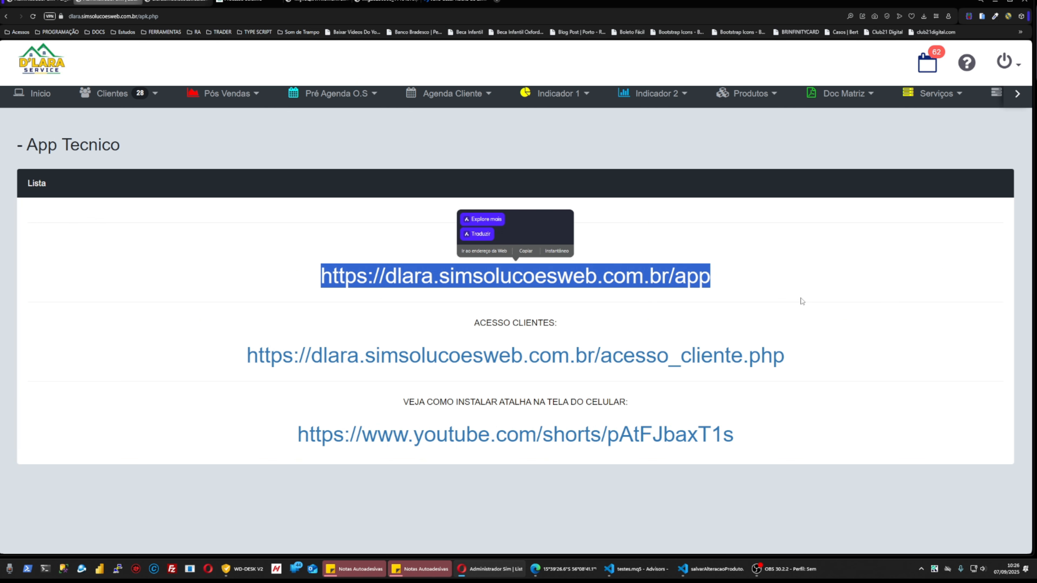
click(801, 301)
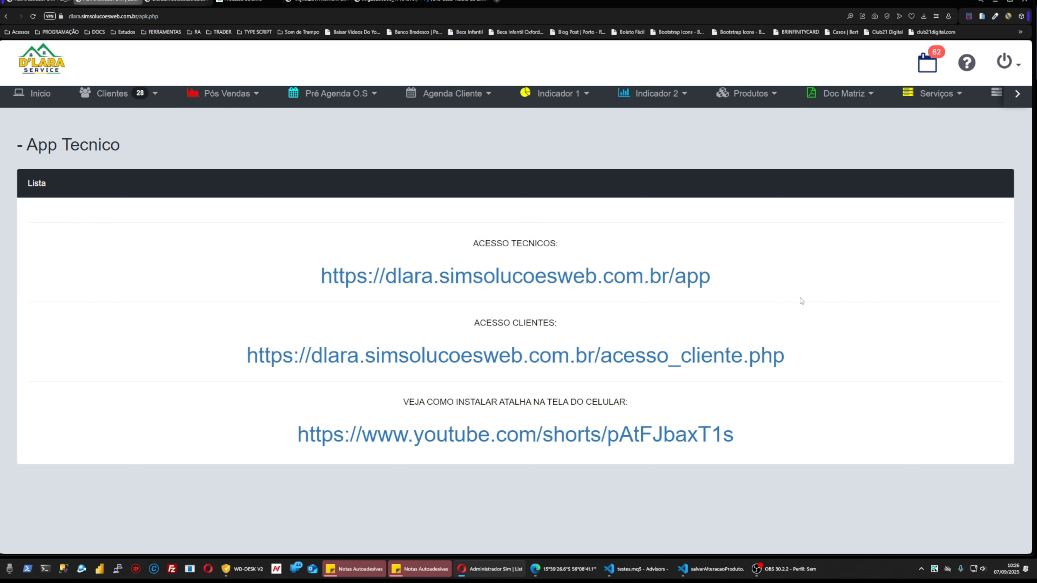
drag(719, 280, 322, 279)
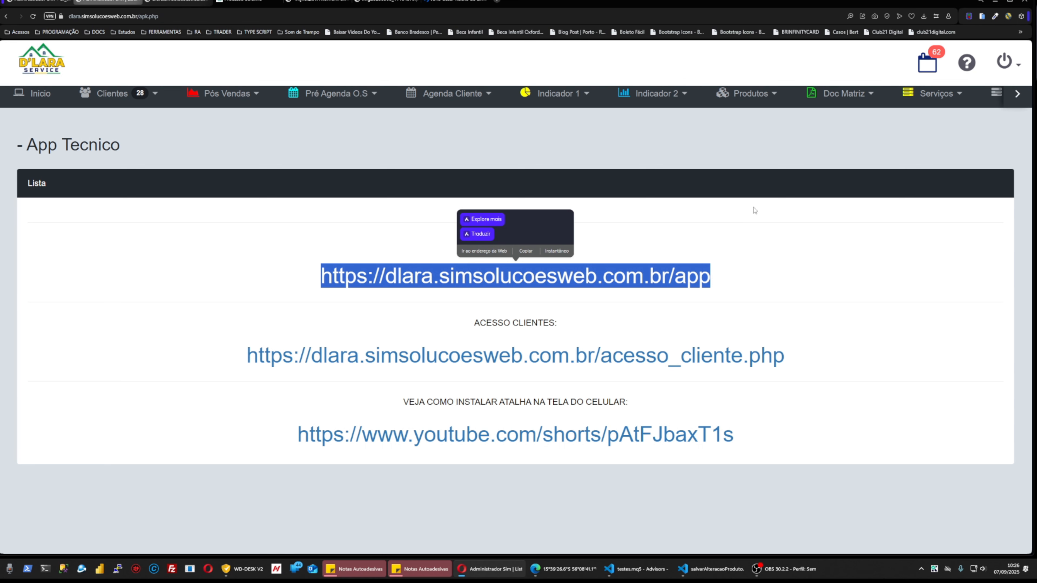
click(857, 273)
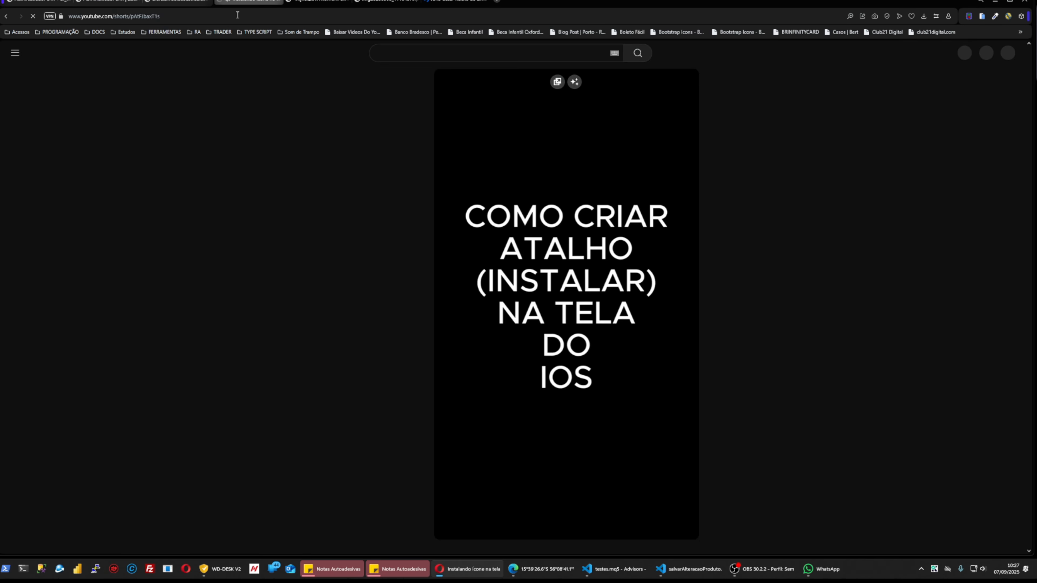
Watch the phone-shortcut installation Short, zooming in and out, then close its tab.
click(259, 2)
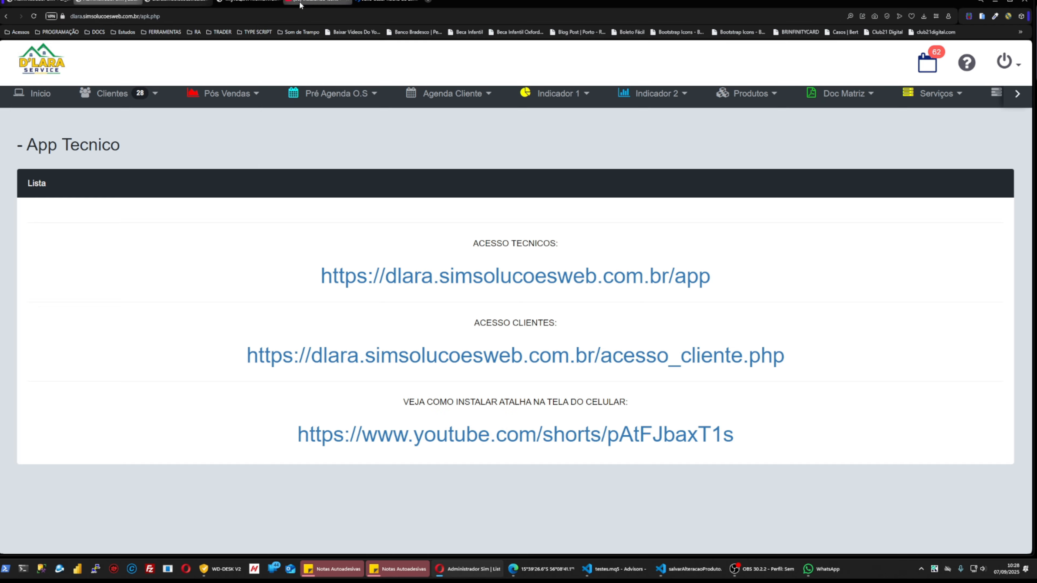
click(302, 3)
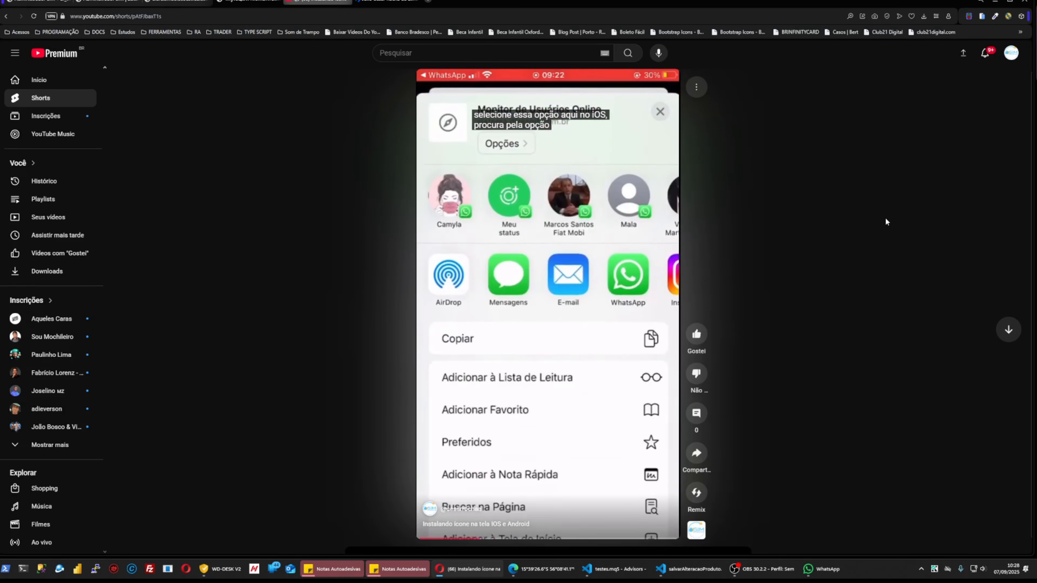
key(ctrl+plus)
key(ctrl+plus)
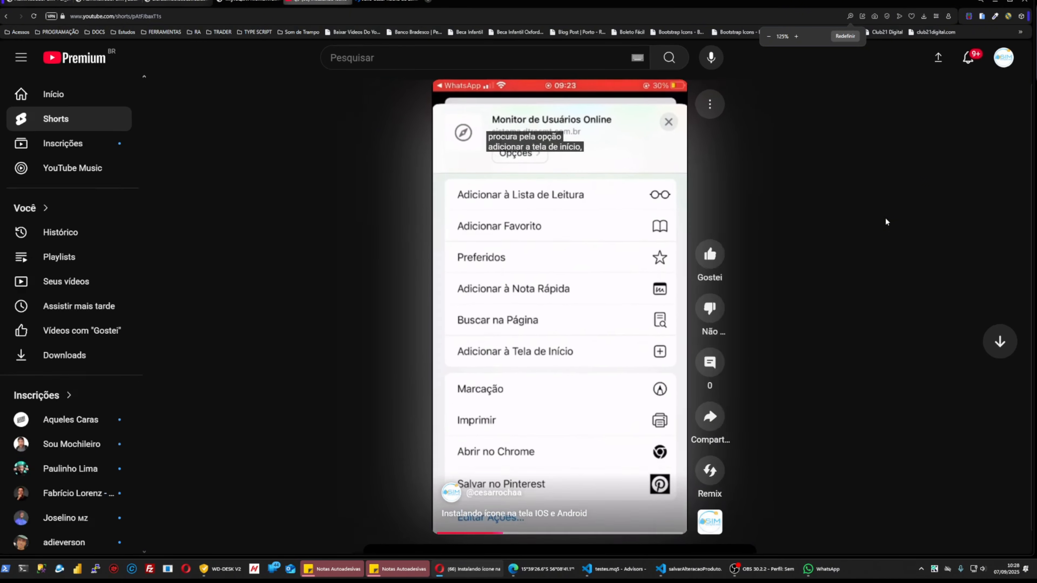
key(ctrl+minus)
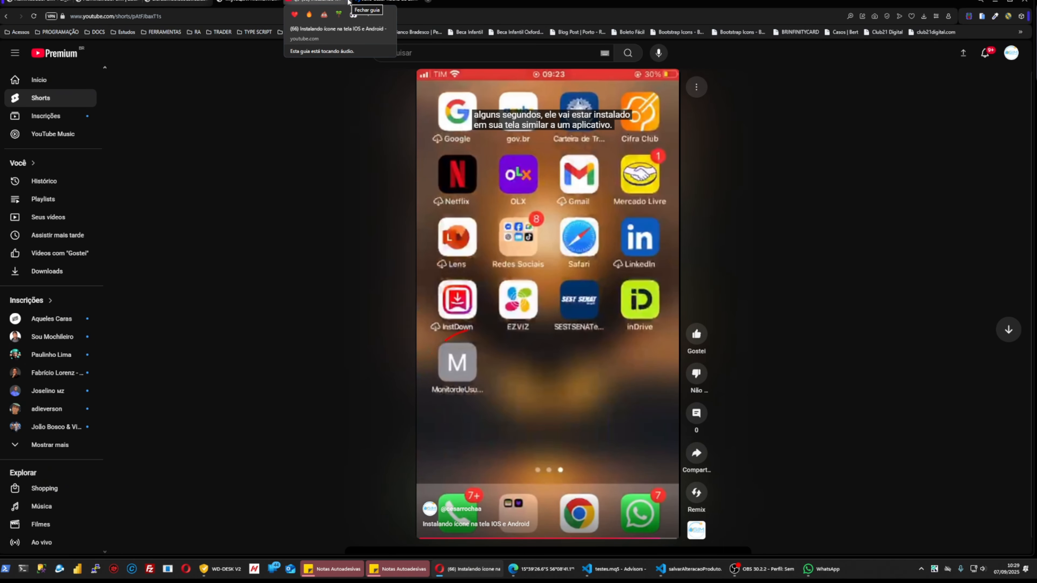
click(348, 1)
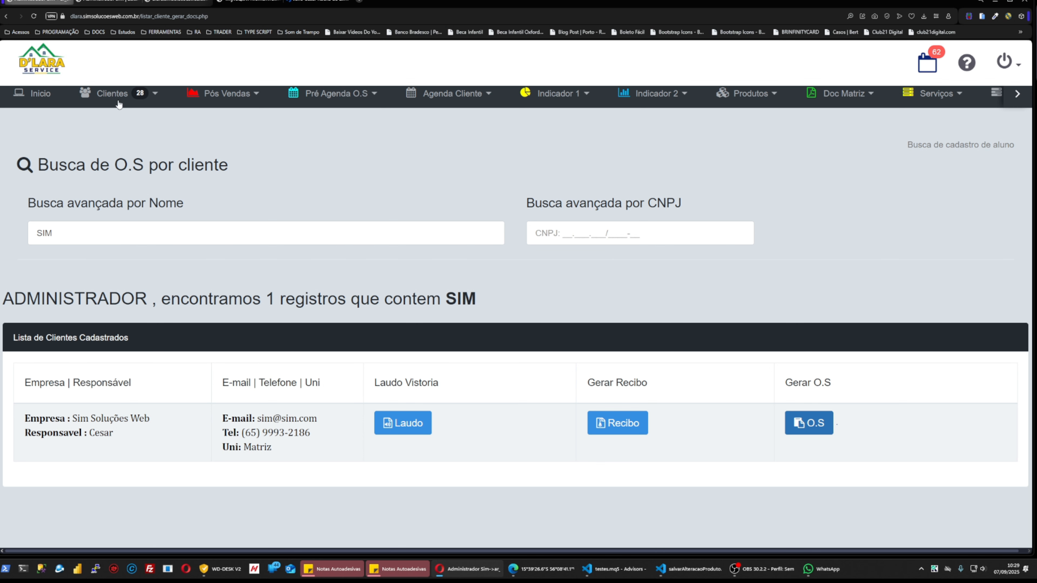
Return to the App Tecnico tab and select the technicians' access link to review it.
click(93, 3)
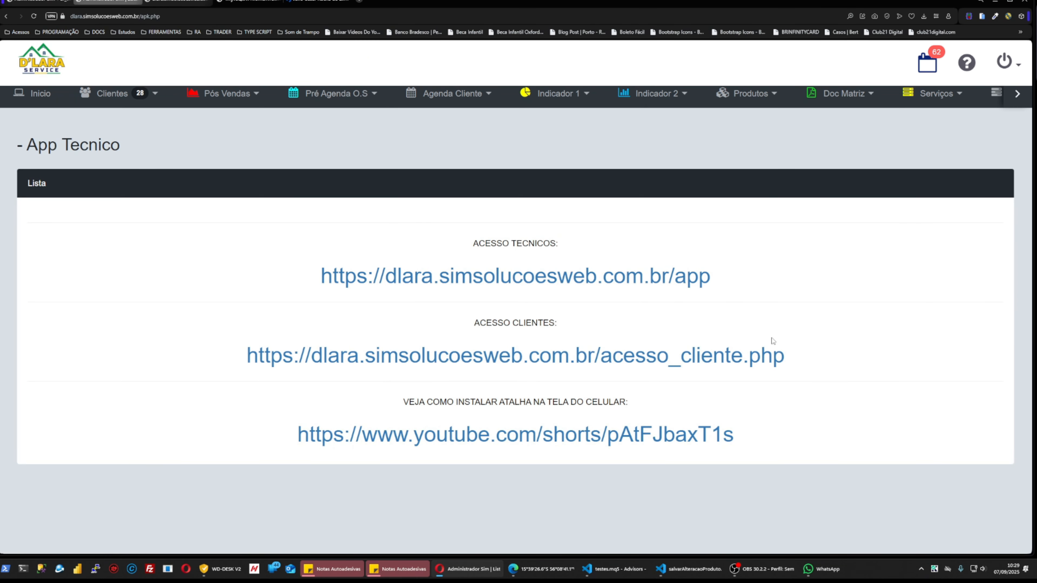
drag(726, 283, 320, 278)
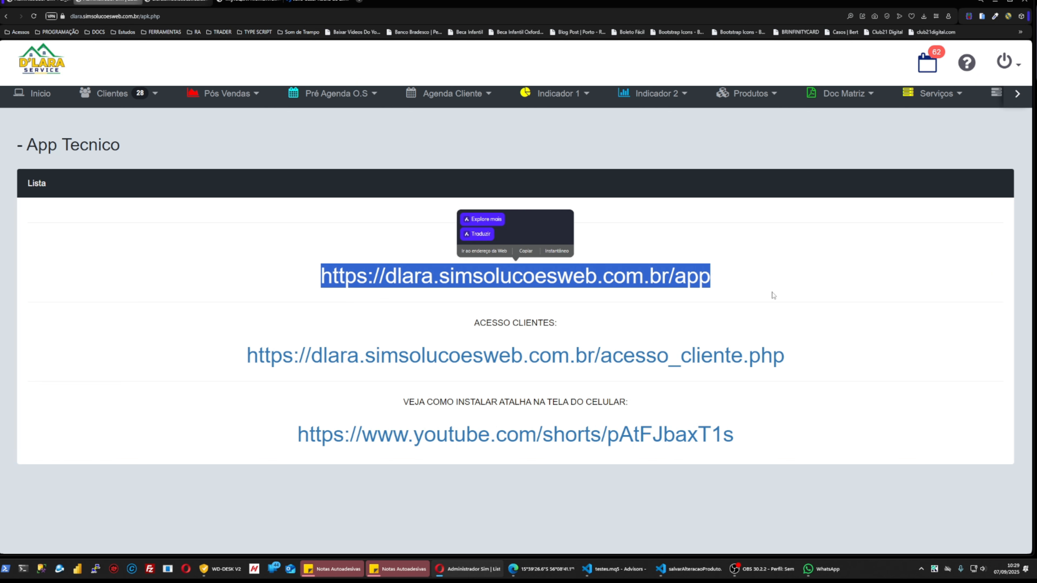
click(787, 280)
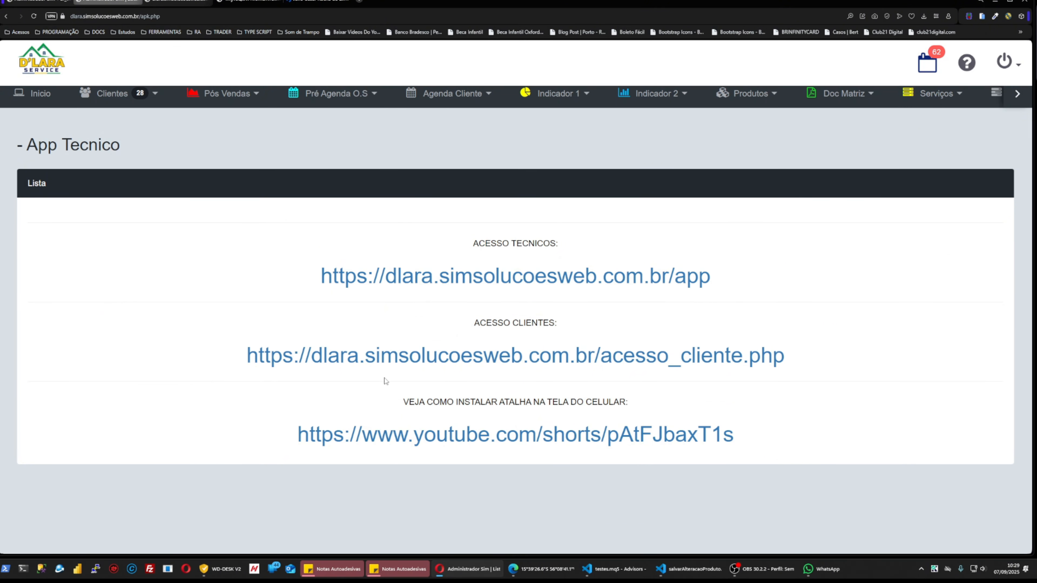
click(991, 97)
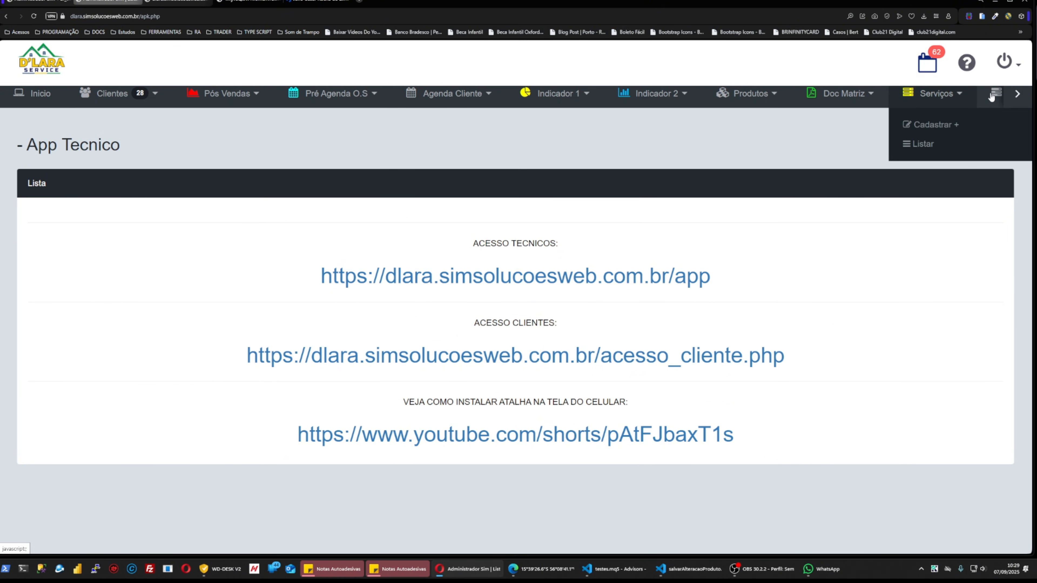
click(1016, 93)
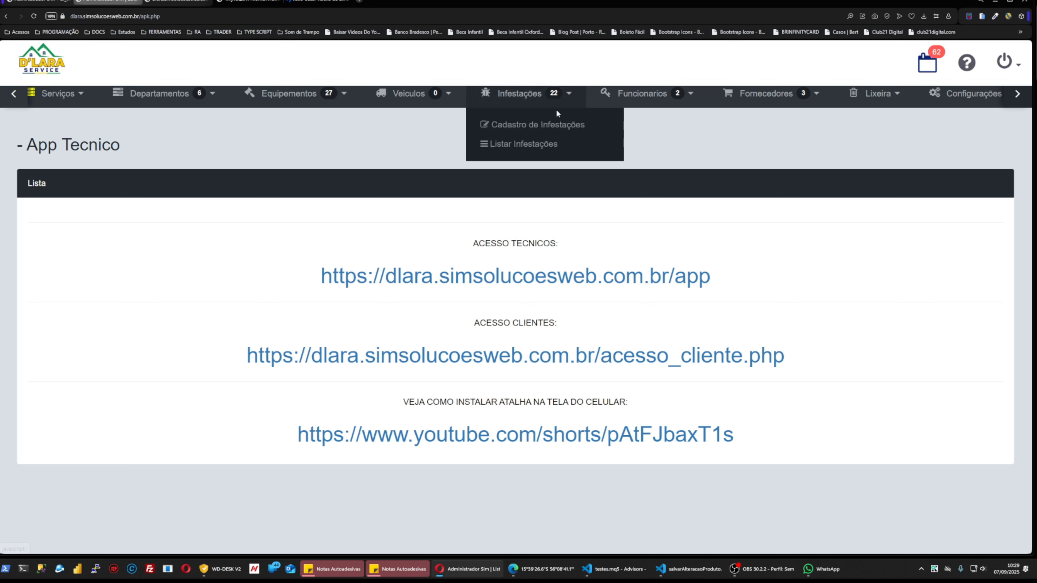
mouse_move(690, 101)
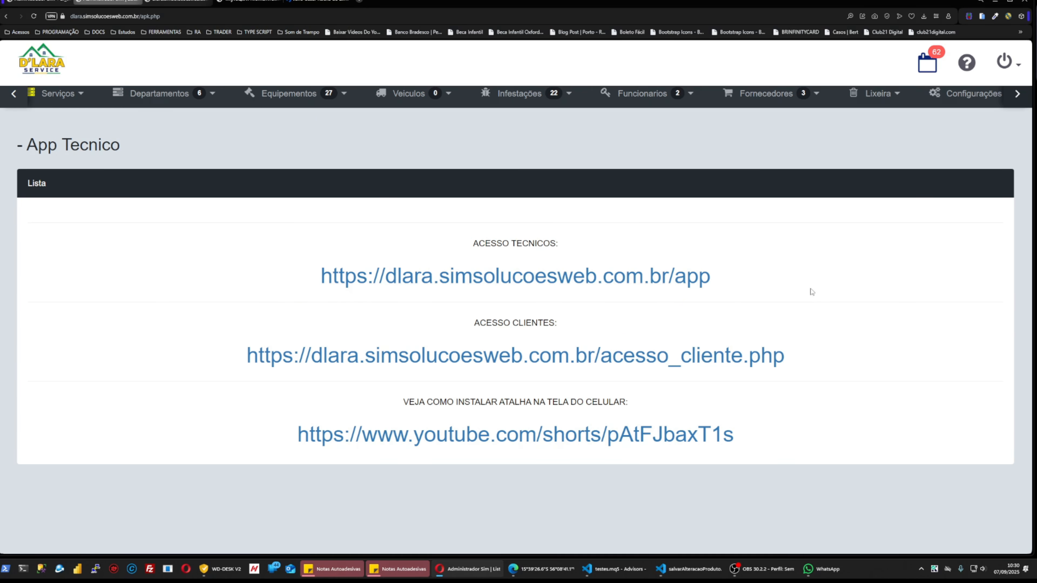
drag(729, 282, 326, 283)
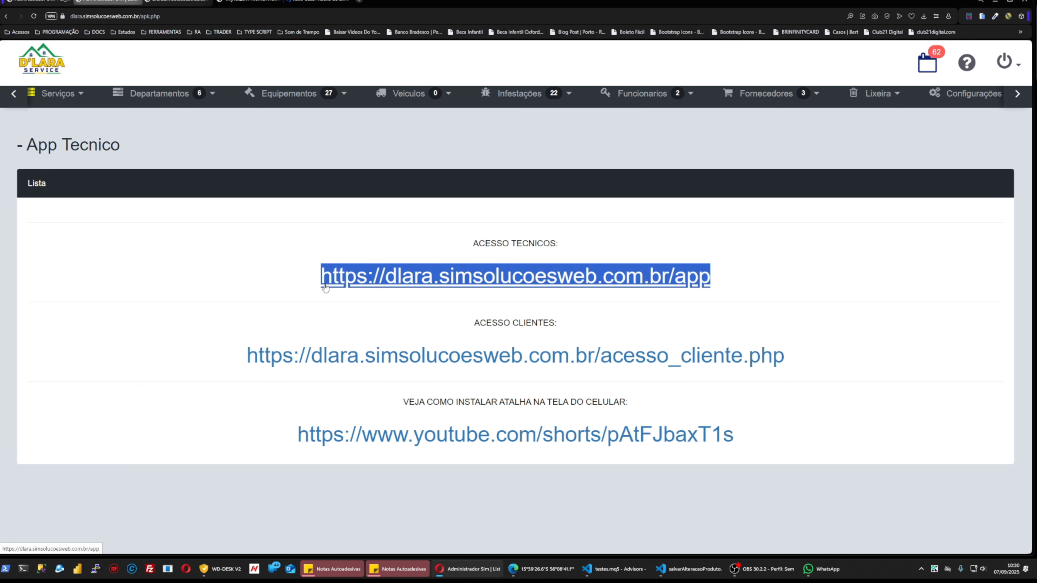
click(96, 5)
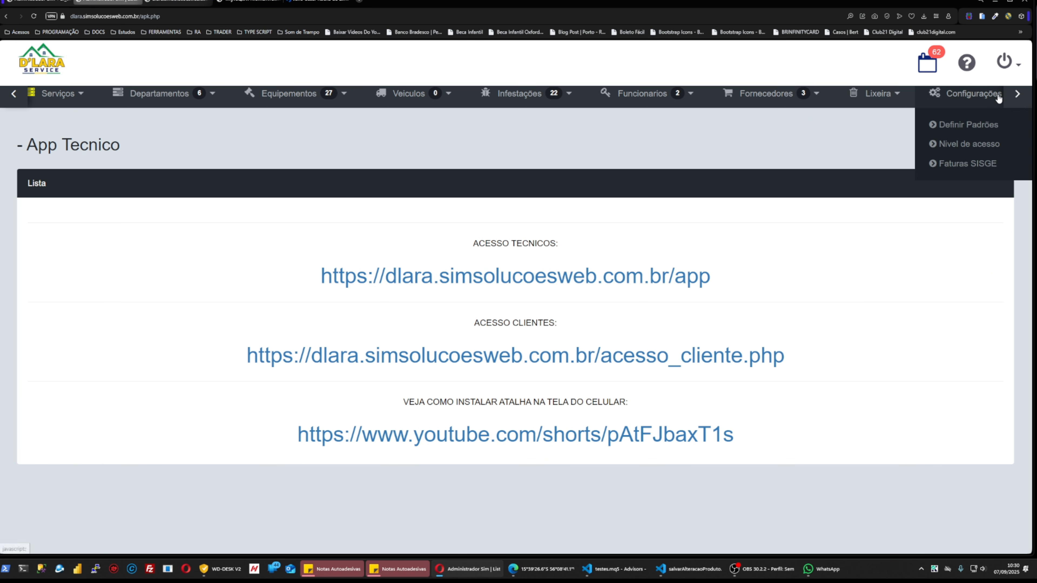
Log out of the management panel with Sair.
click(1017, 94)
click(857, 95)
click(196, 15)
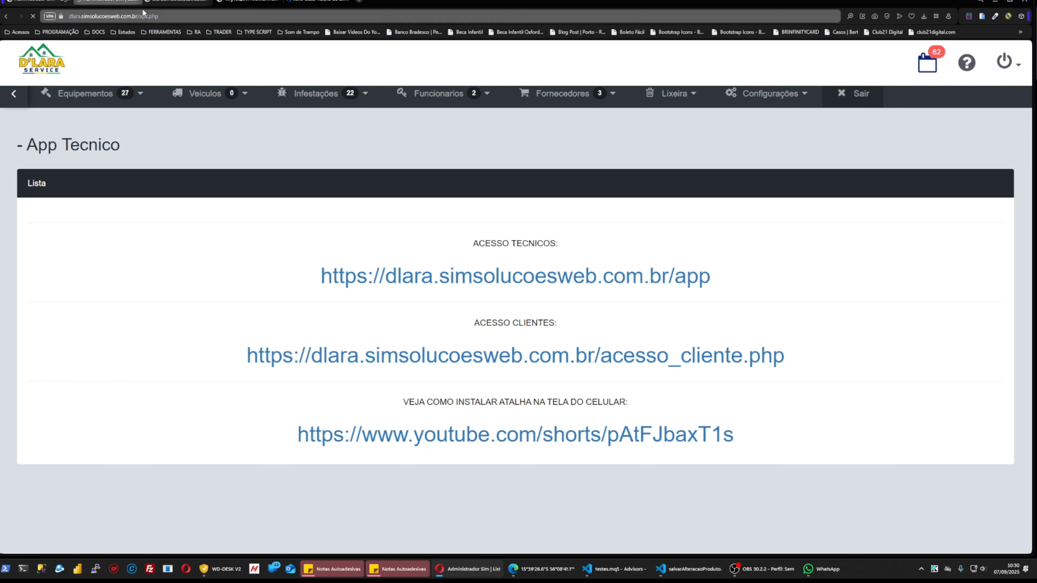
Preview the /app technician login in the phone-mockup extension, then open an Opera private window.
key(BackSpace)
key(BackSpace)
key(BackSpace)
key(BackSpace)
key(BackSpace)
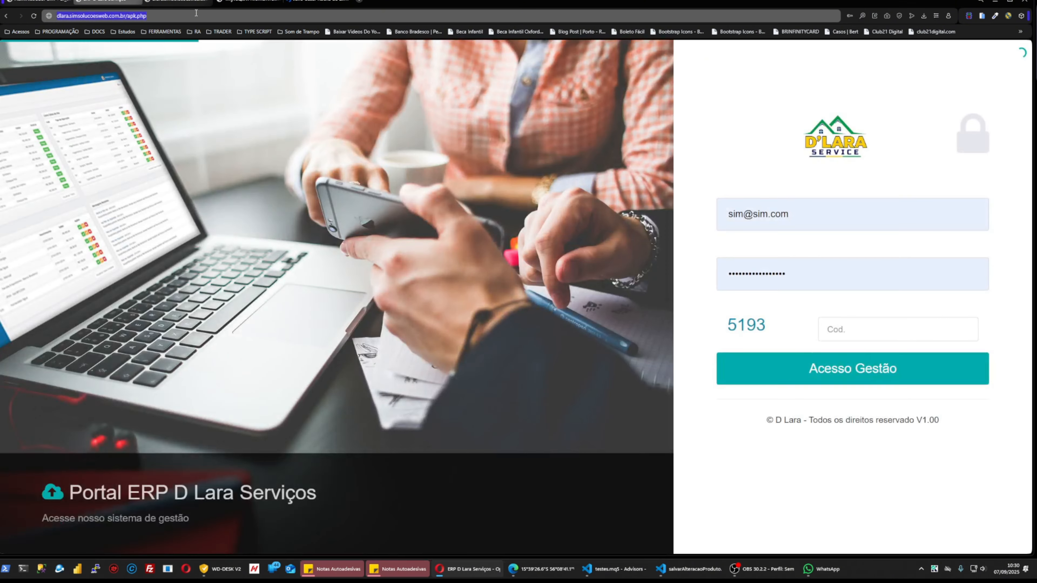
text(ps://)
key(Return)
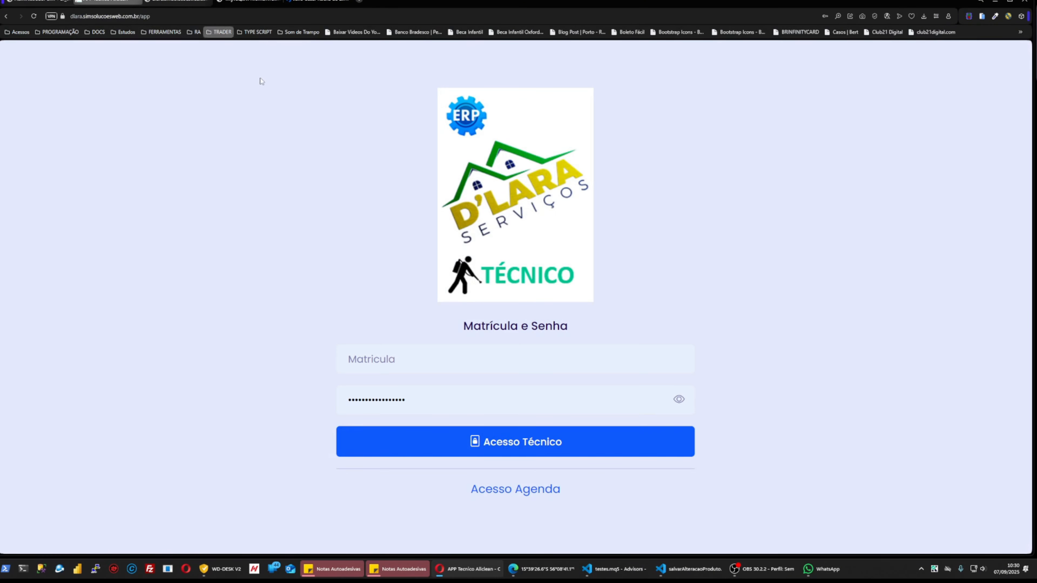
click(982, 16)
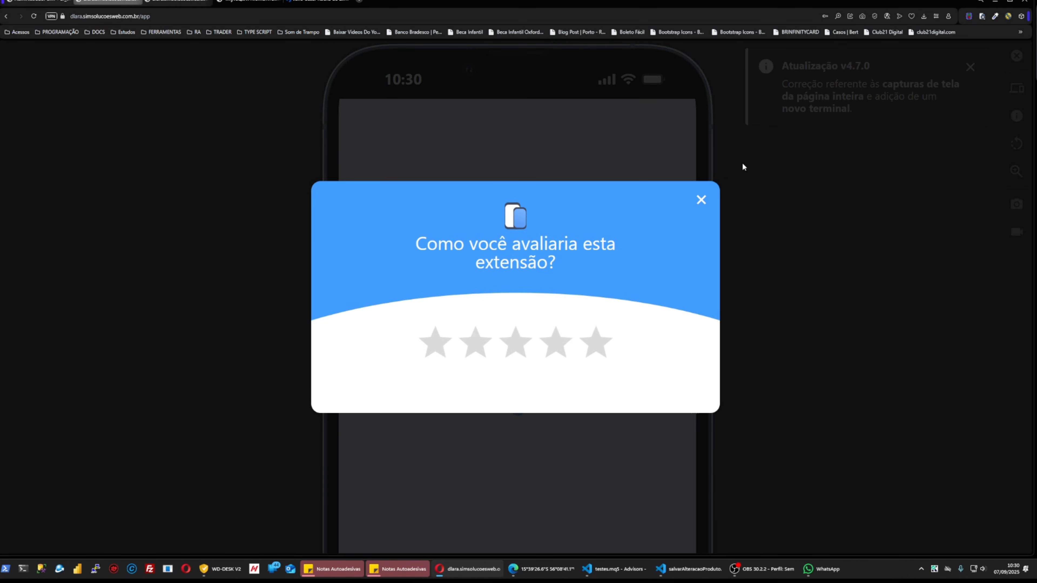
click(701, 199)
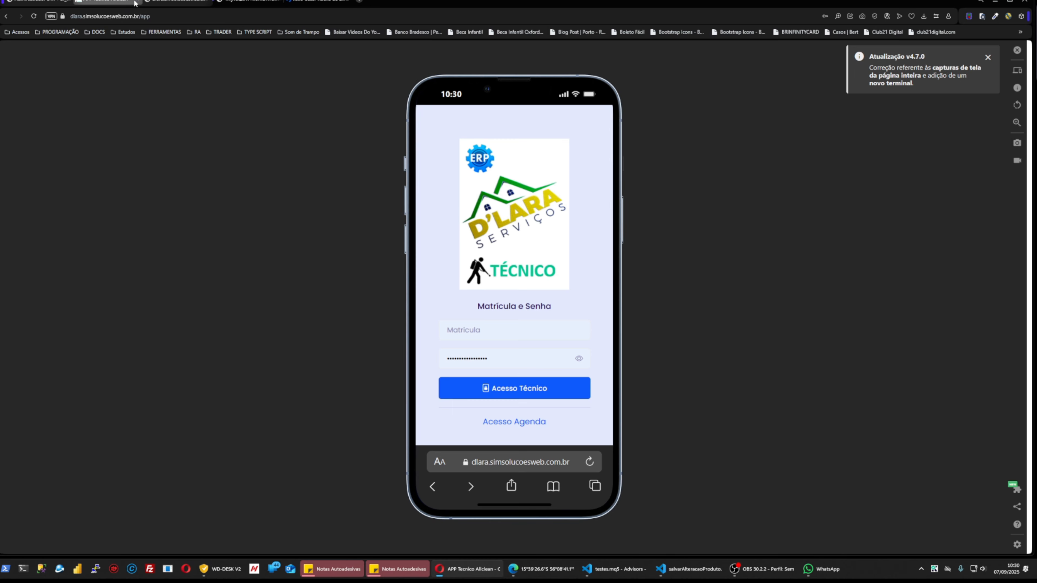
key(ctrl+shift+n)
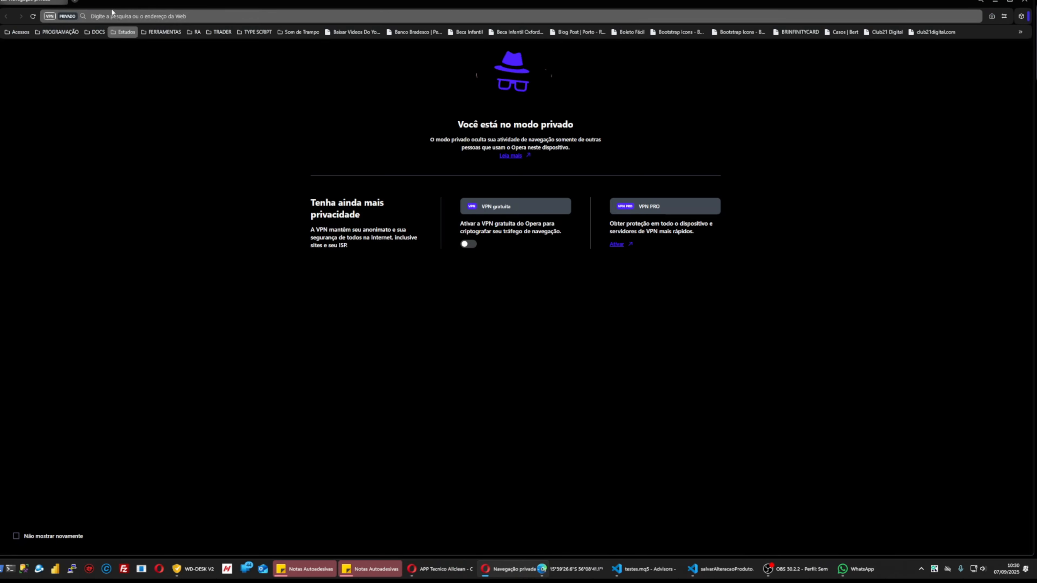
Load the ERP in the private window and sign in with the saved administrator login and captcha code.
click(199, 16)
text(DLAra.simsolucoesweb.com.br/listar_departamentos.php)
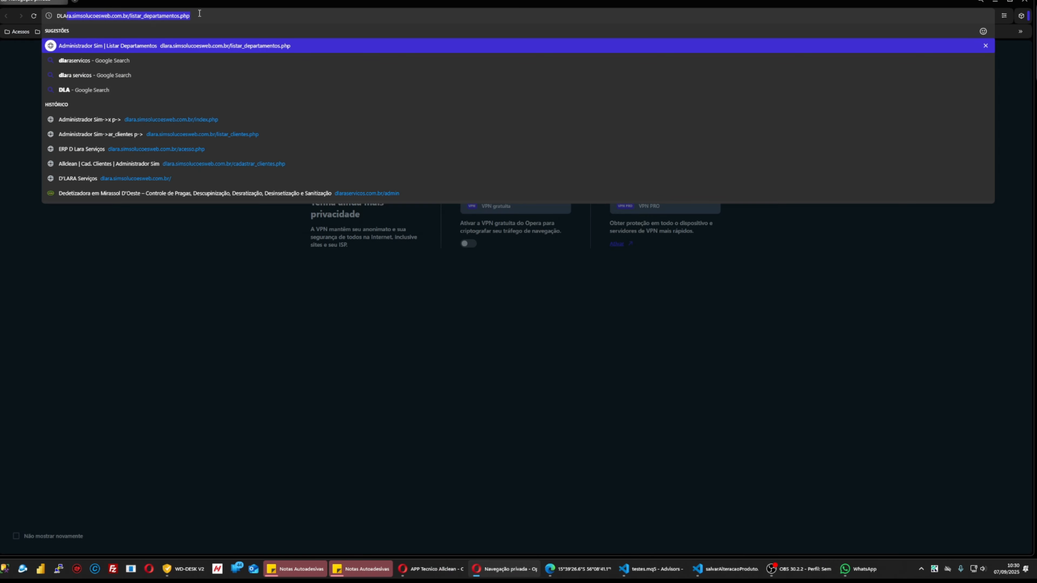
key(Return)
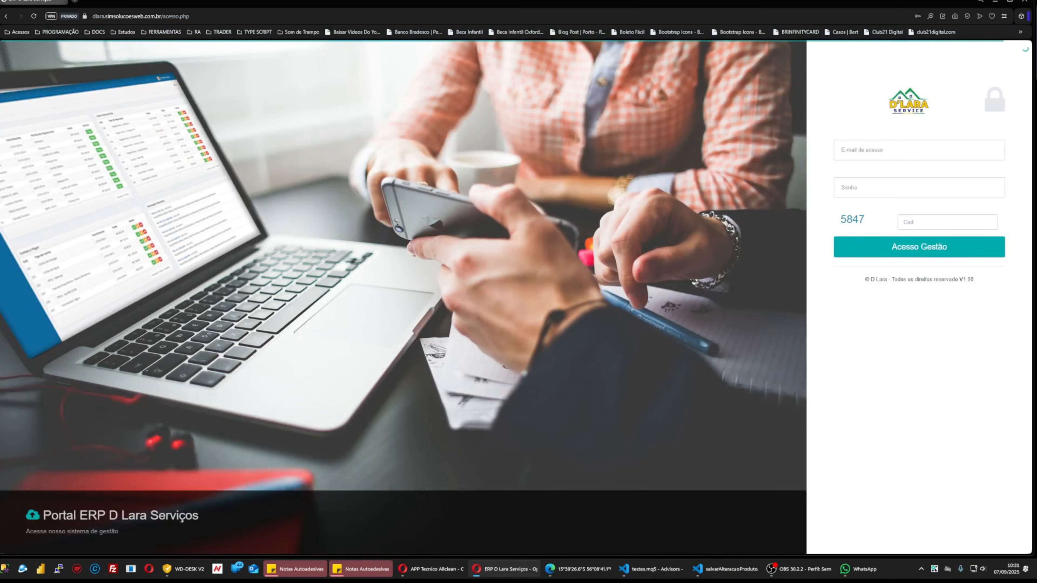
click(849, 150)
click(849, 220)
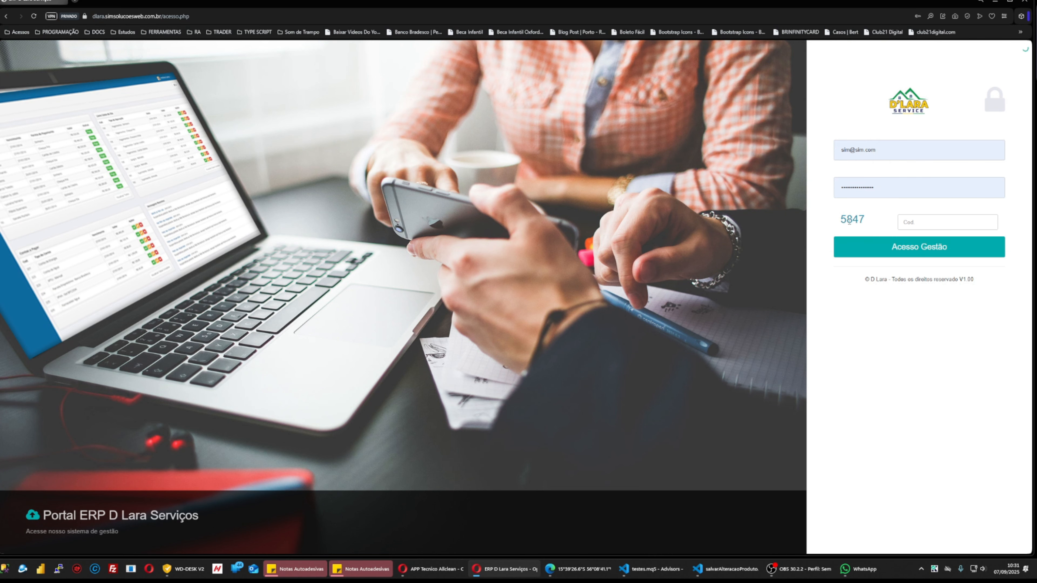
double_click(851, 219)
drag(851, 219, 943, 223)
click(867, 246)
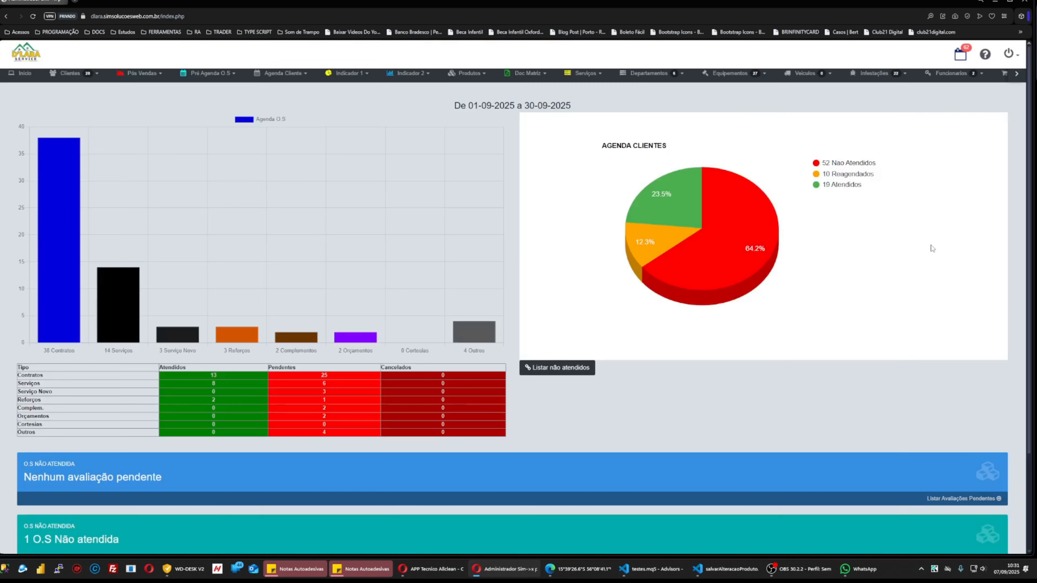
scroll(877, 186, up, 4)
click(1008, 104)
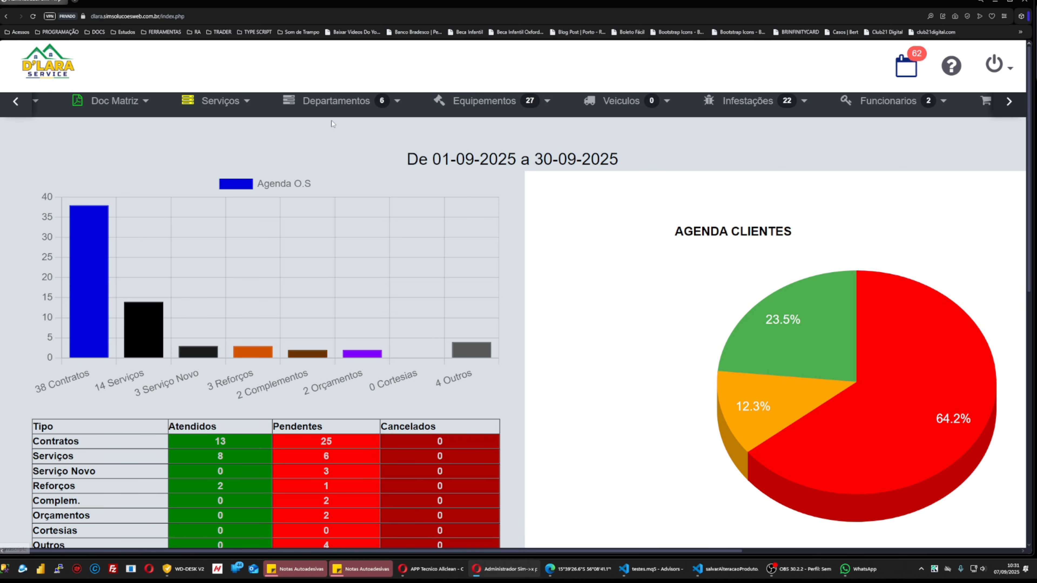
List the registered employees under Funcionarios, sorted by Matrícula in reverse order.
mouse_move(884, 112)
click(880, 161)
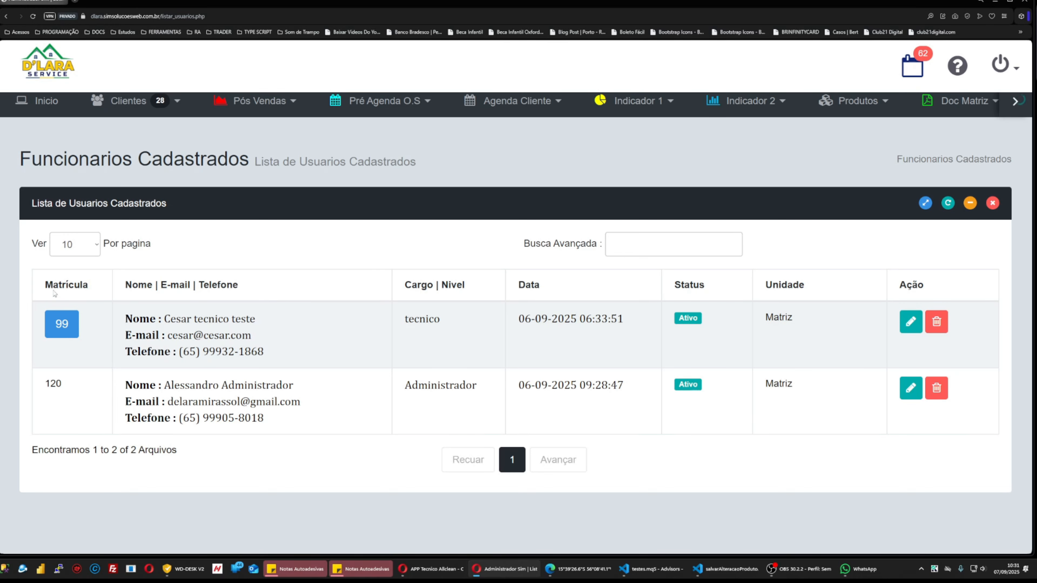
click(76, 284)
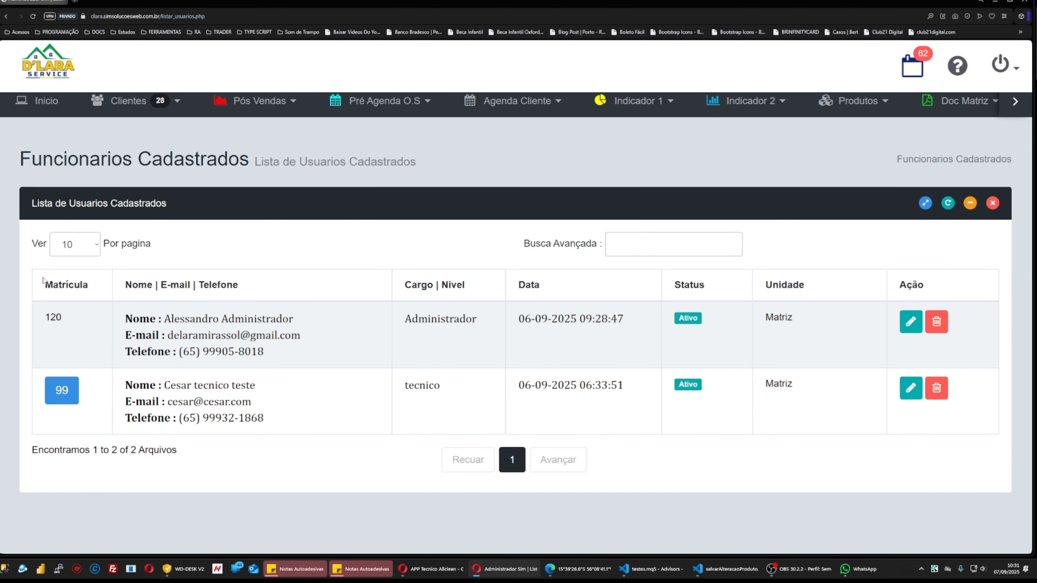
click(66, 283)
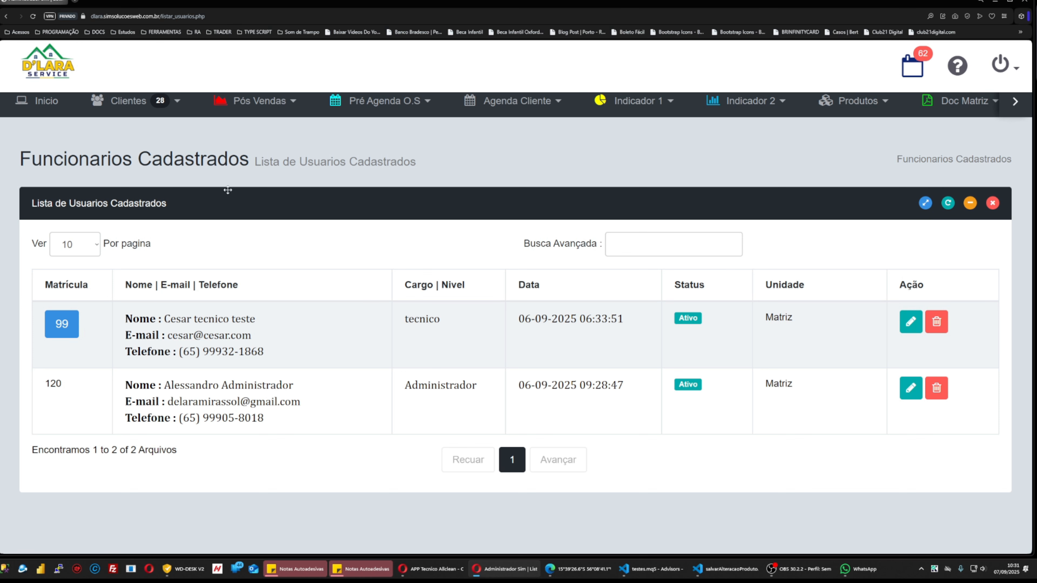
Bring up a blank form via Funcionarios > Cadastrar Funcionarios.
click(1014, 102)
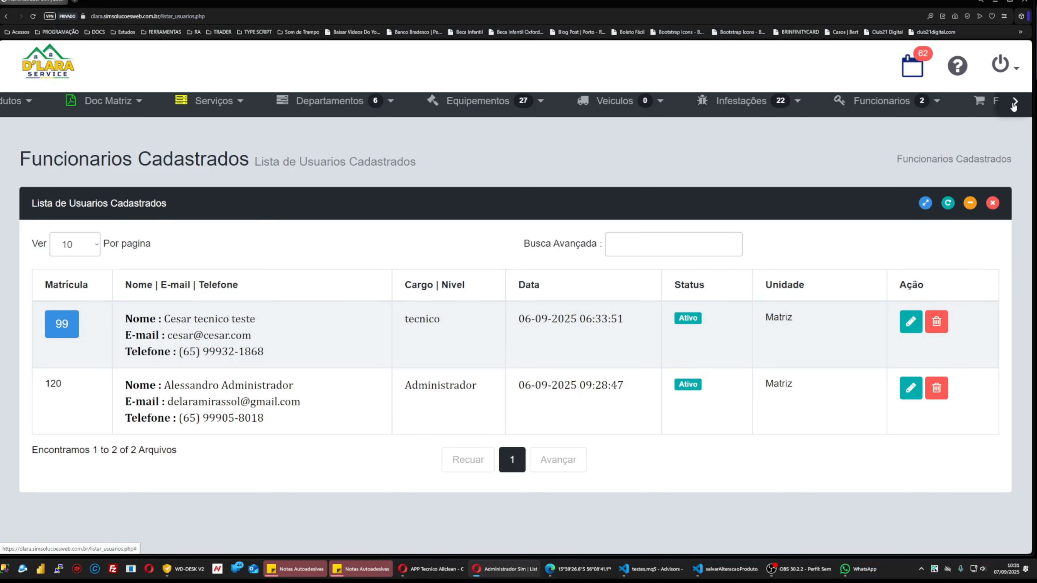
mouse_move(745, 106)
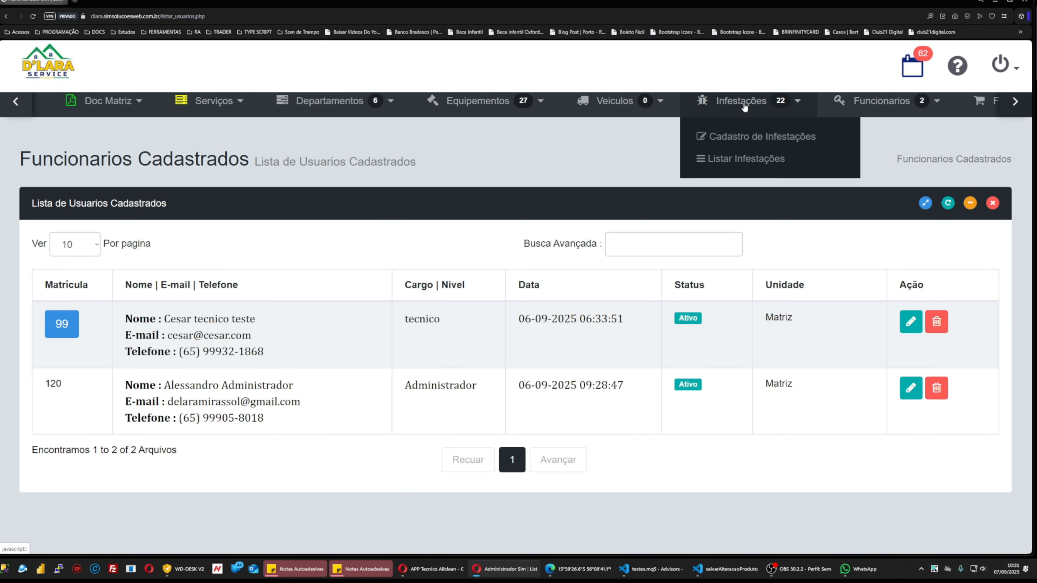
click(877, 140)
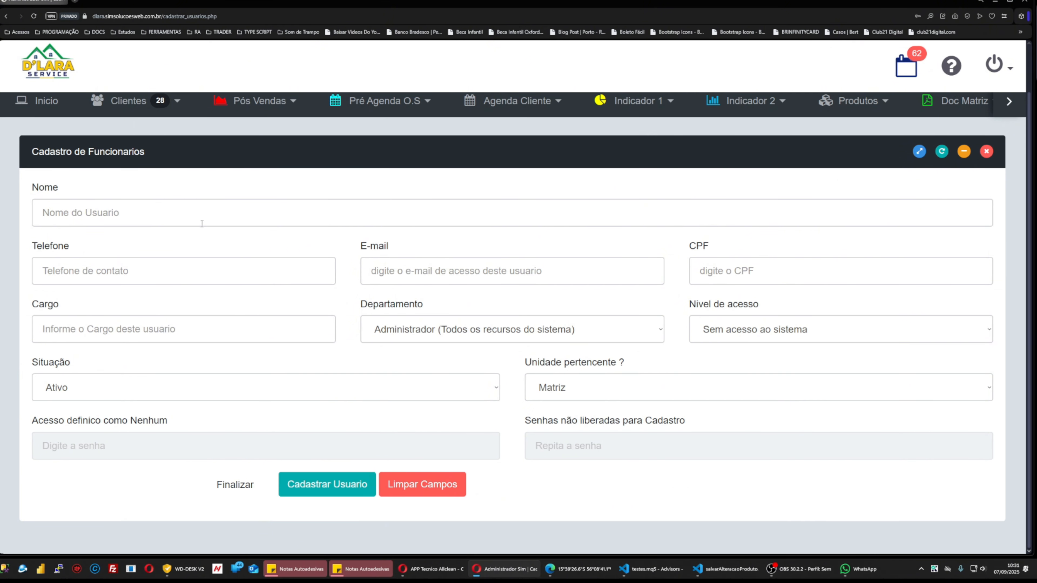
Pick department Área Tecnica and access 'Acesso ao APP de Baixar O.S', then leave the form unsaved.
click(421, 333)
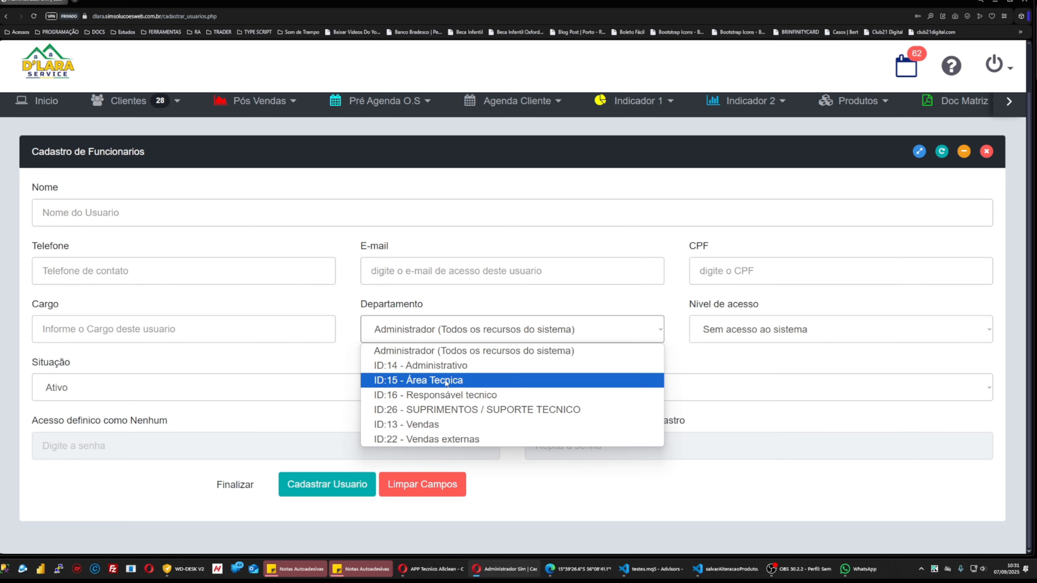
click(481, 379)
drag(687, 307, 759, 305)
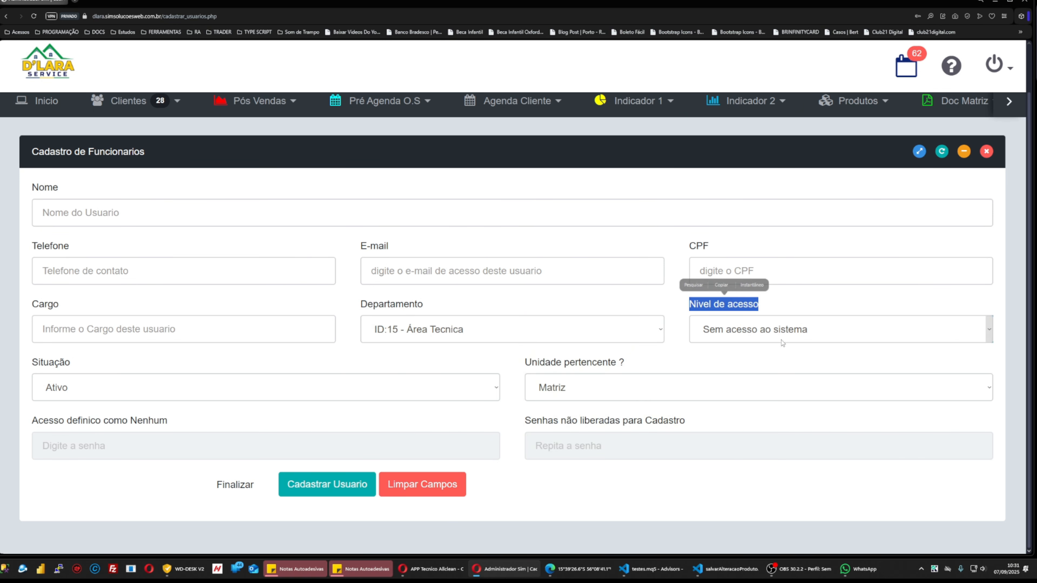
click(772, 335)
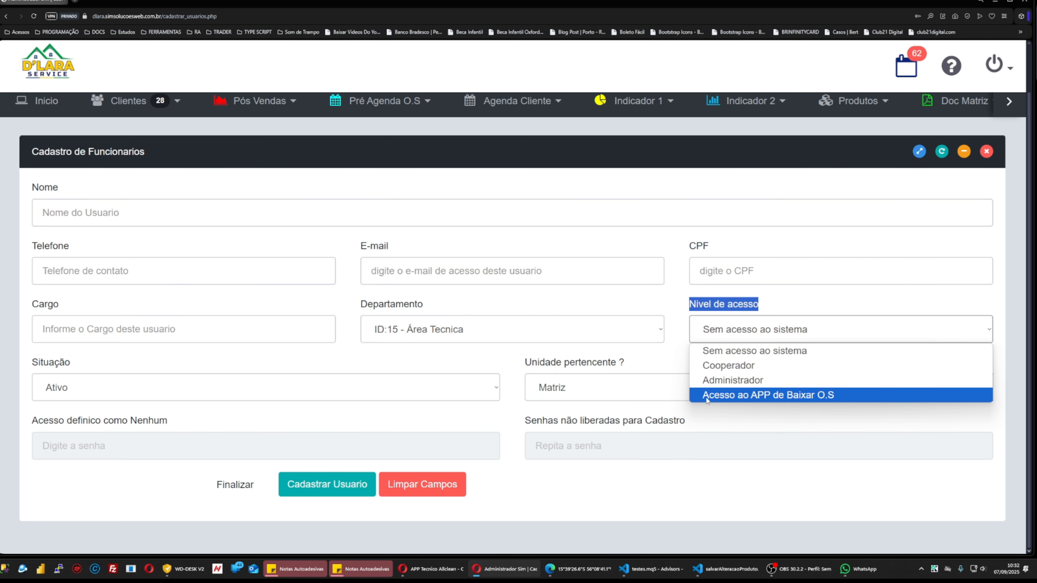
click(789, 399)
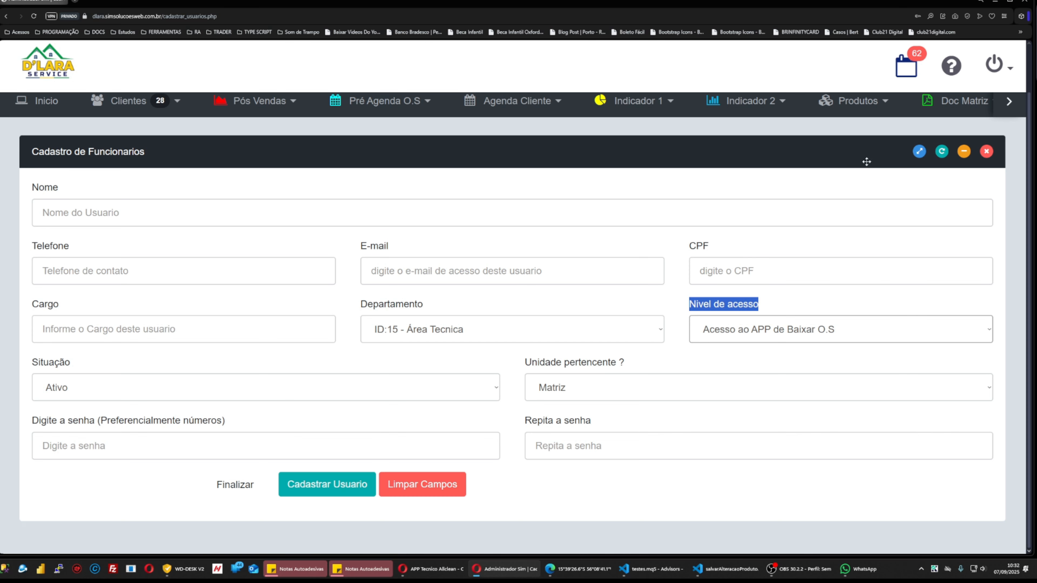
key(alt+Left)
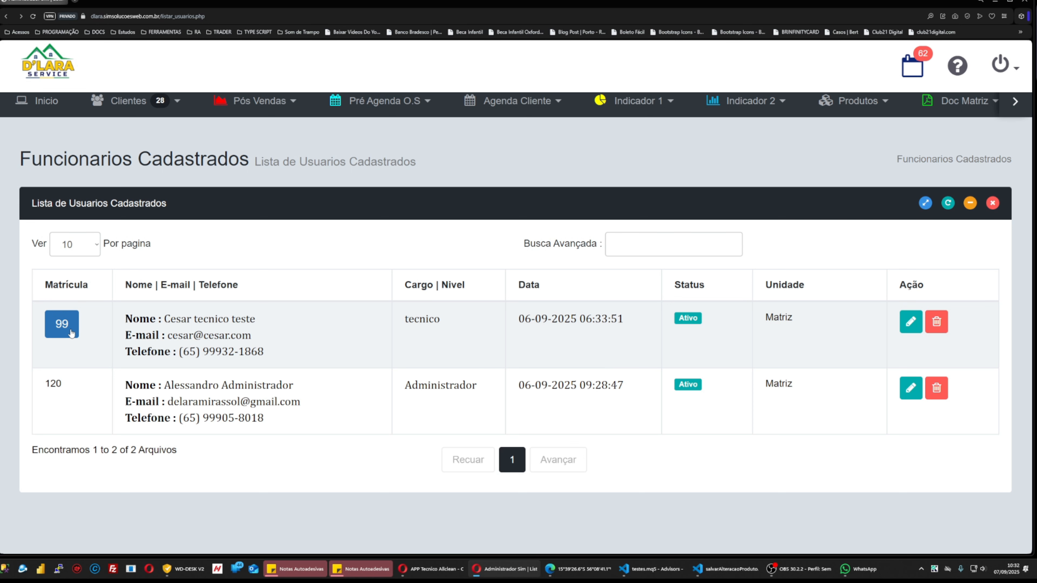
Edit the test technician's record, enter a new numeric password twice, and save it.
click(910, 327)
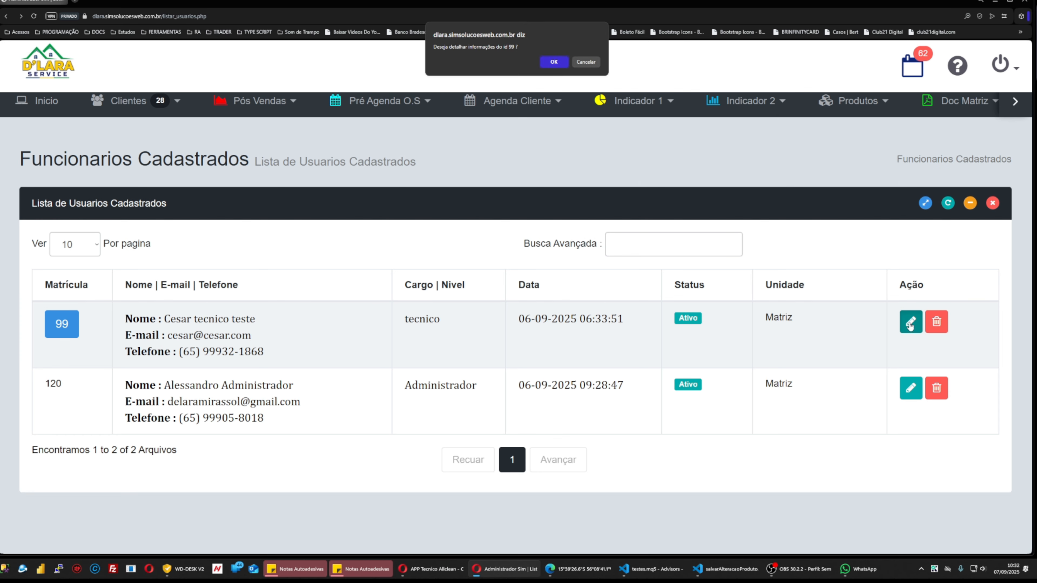
click(554, 62)
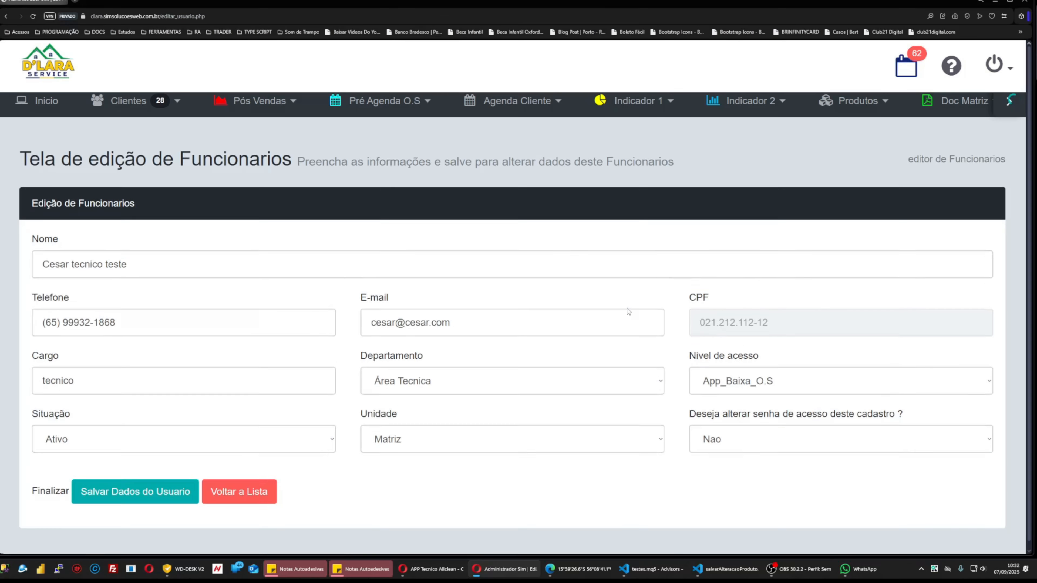
click(736, 436)
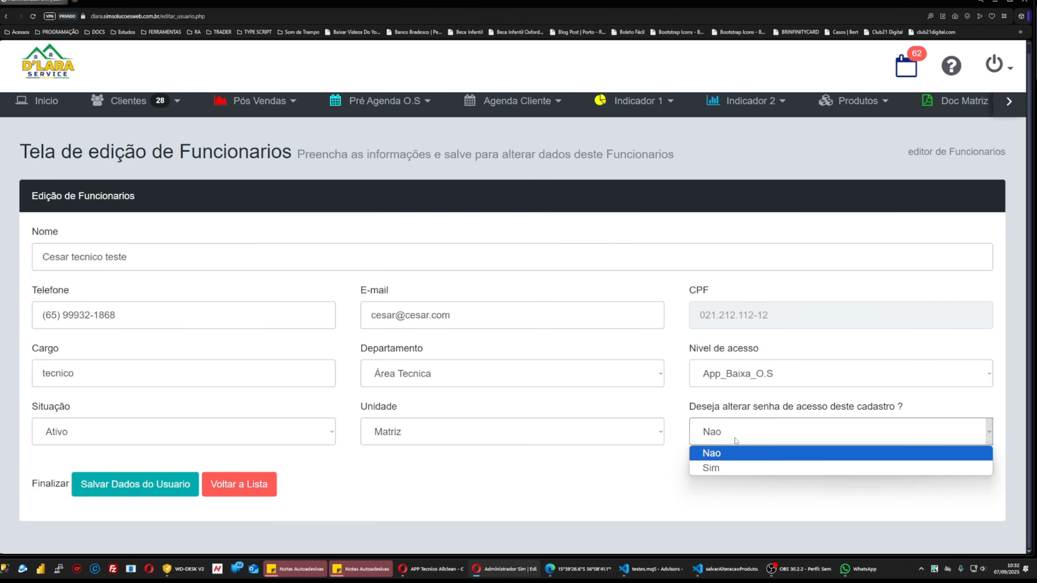
click(731, 468)
click(161, 496)
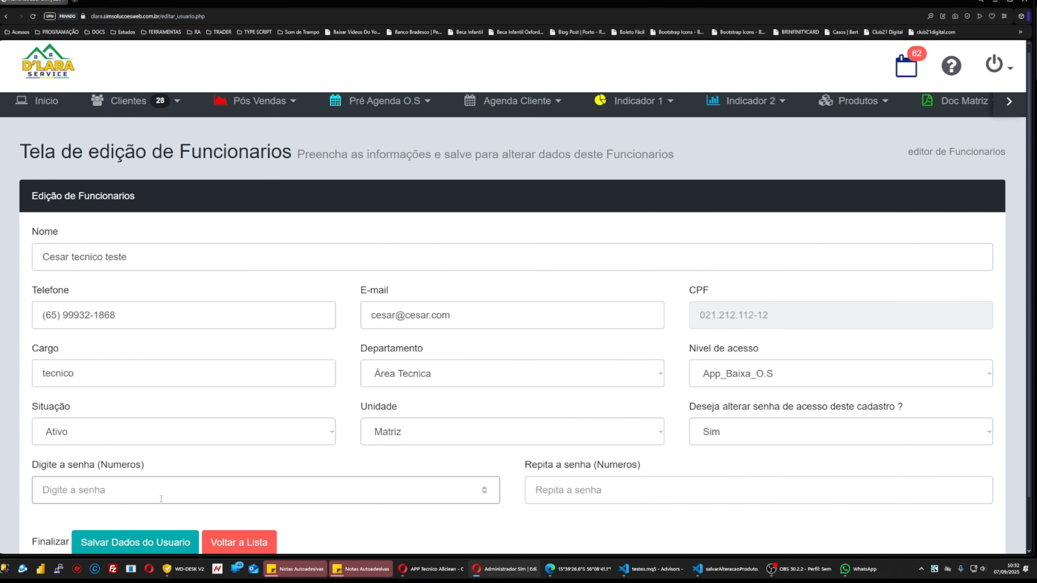
text(1234)
key(Tab)
text(12)
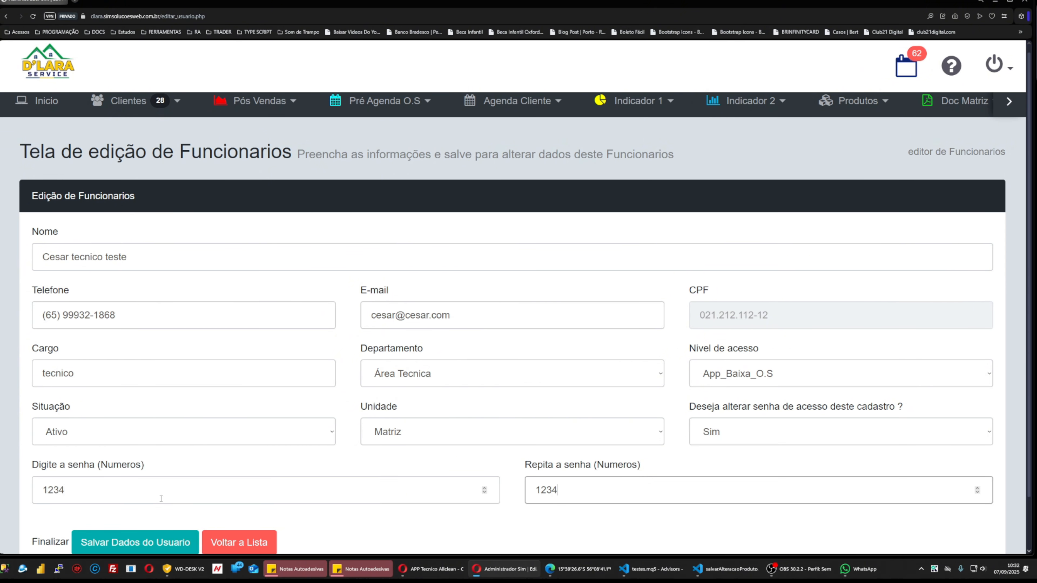
text(34)
click(134, 542)
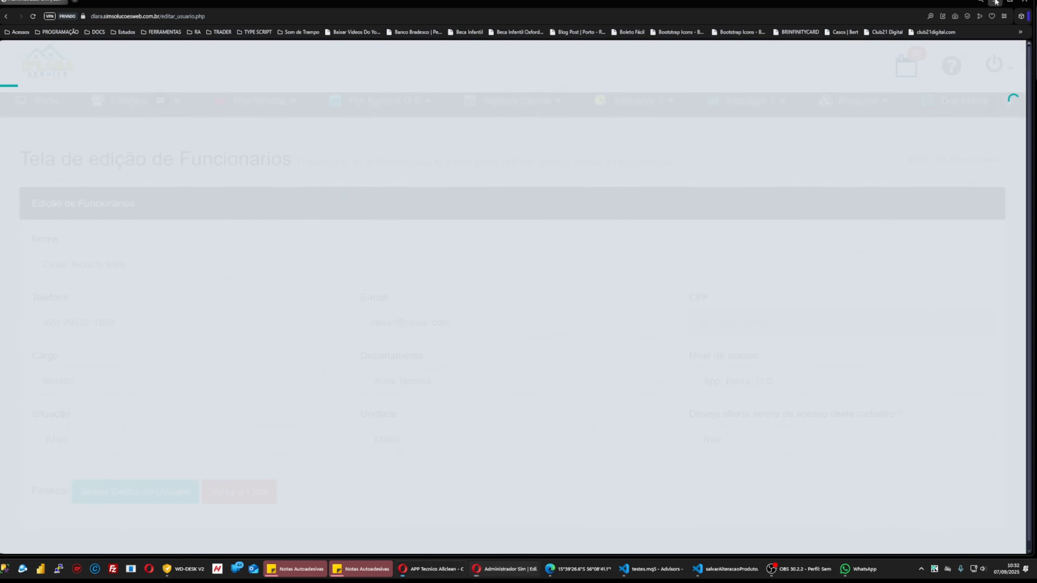
Log into the technician app with the technician's registration number and password, saving the login.
click(994, 2)
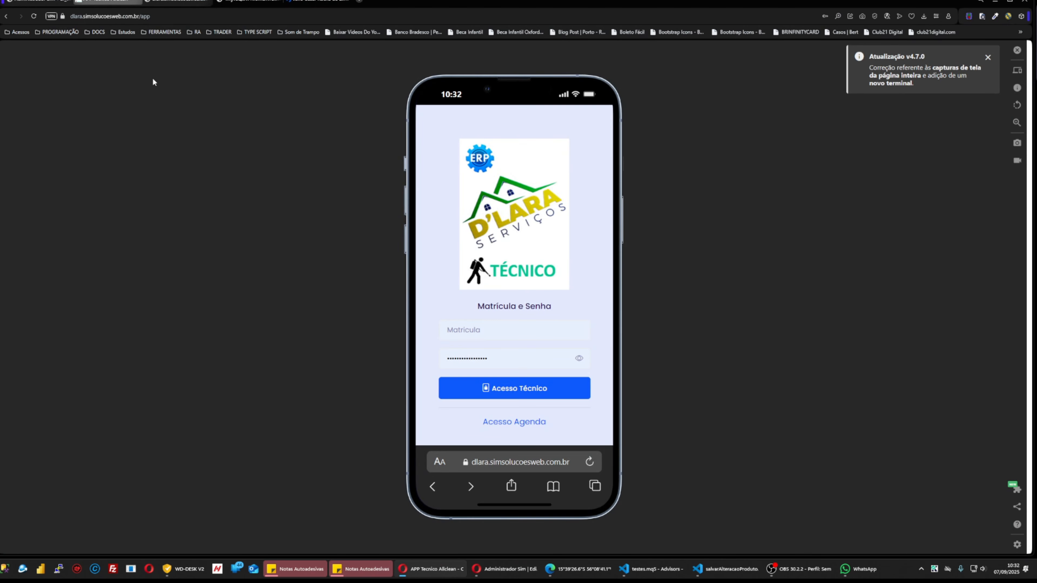
click(507, 338)
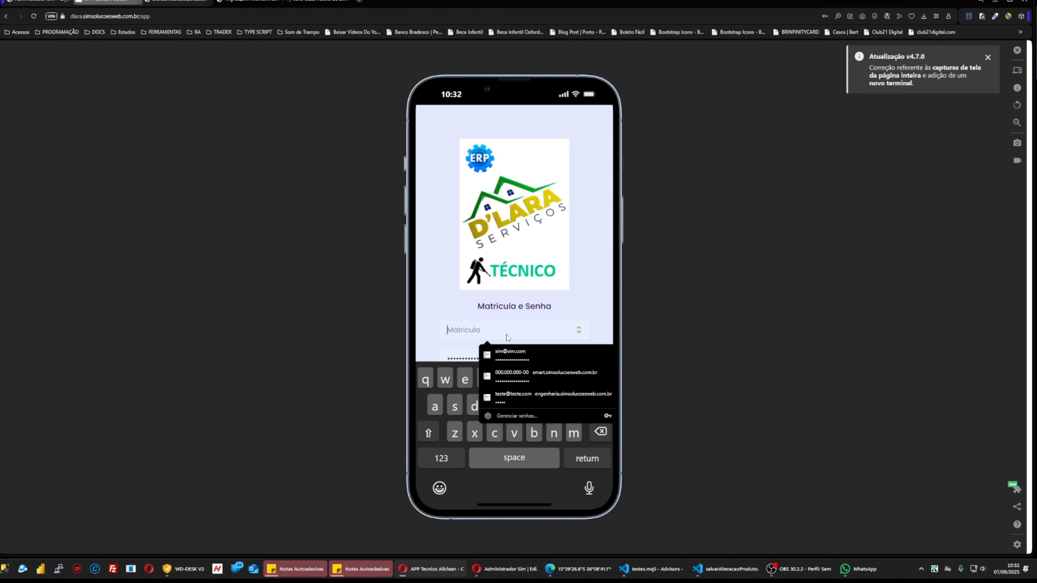
text(99)
scroll(534, 286, down, 2)
click(527, 269)
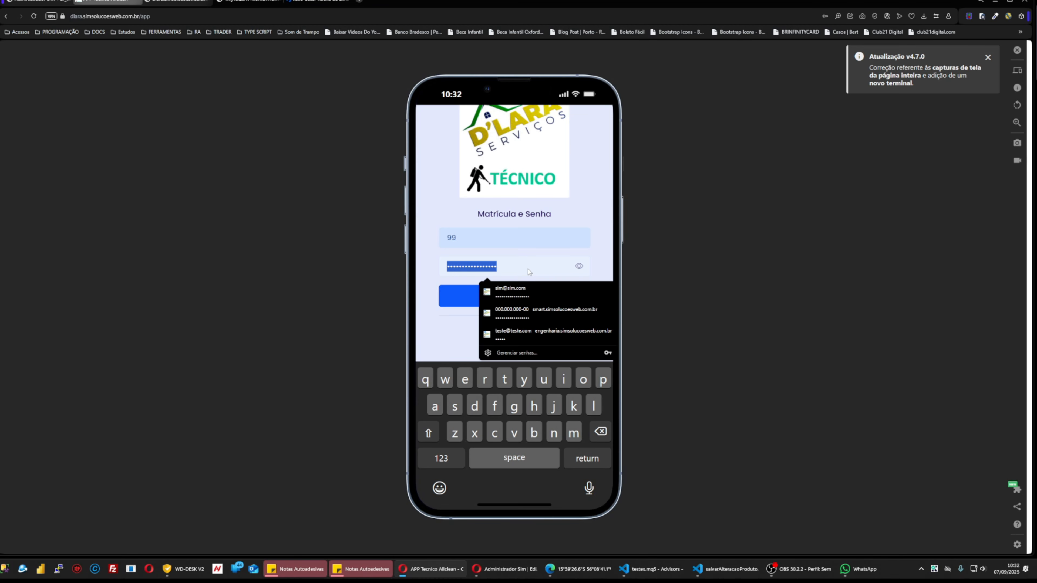
text(•••)
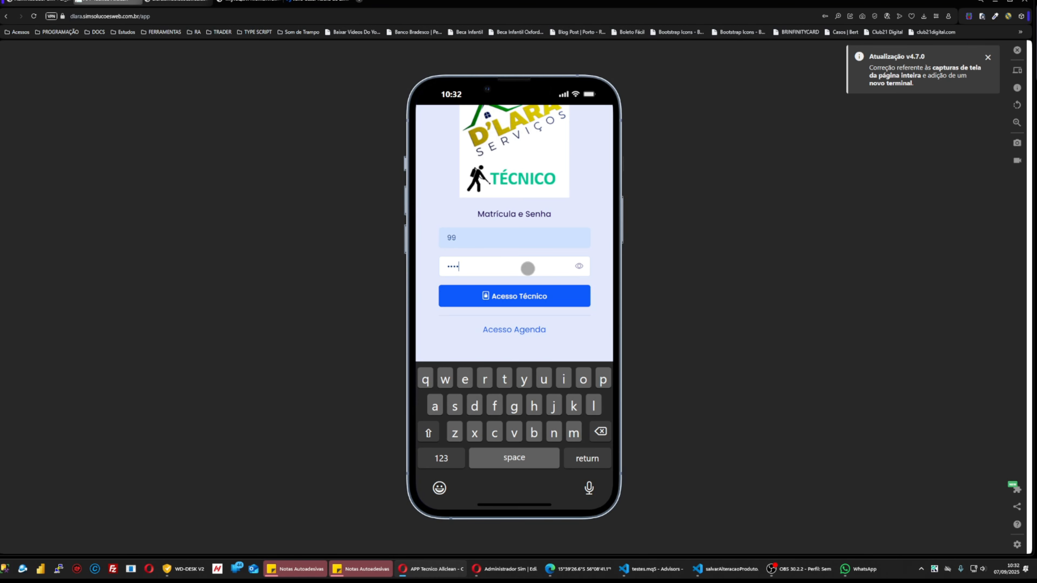
click(531, 297)
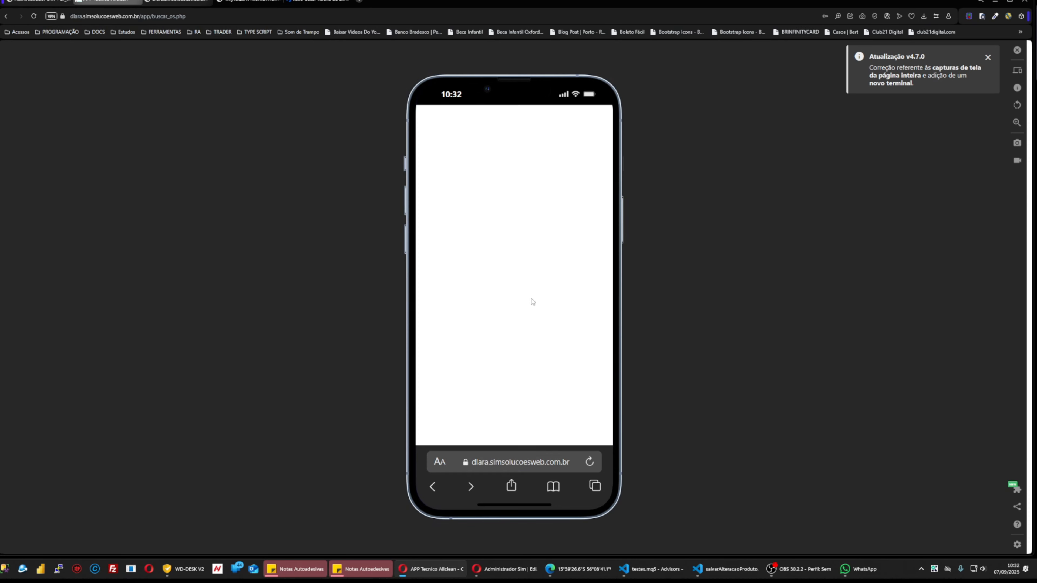
click(909, 174)
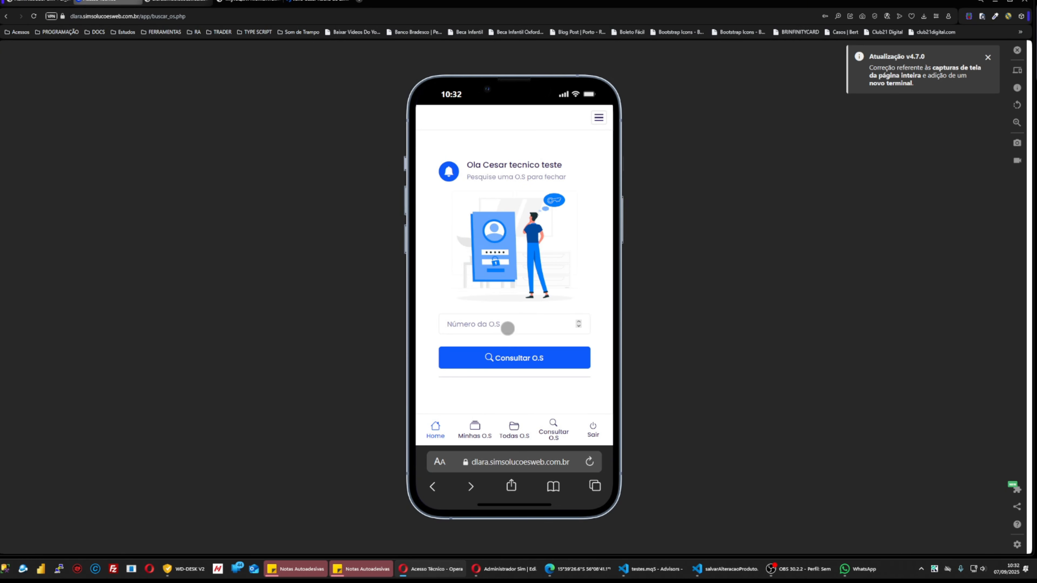
Show the Todas O.S list containing O.S 1 for Sim Soluções Web.
click(507, 328)
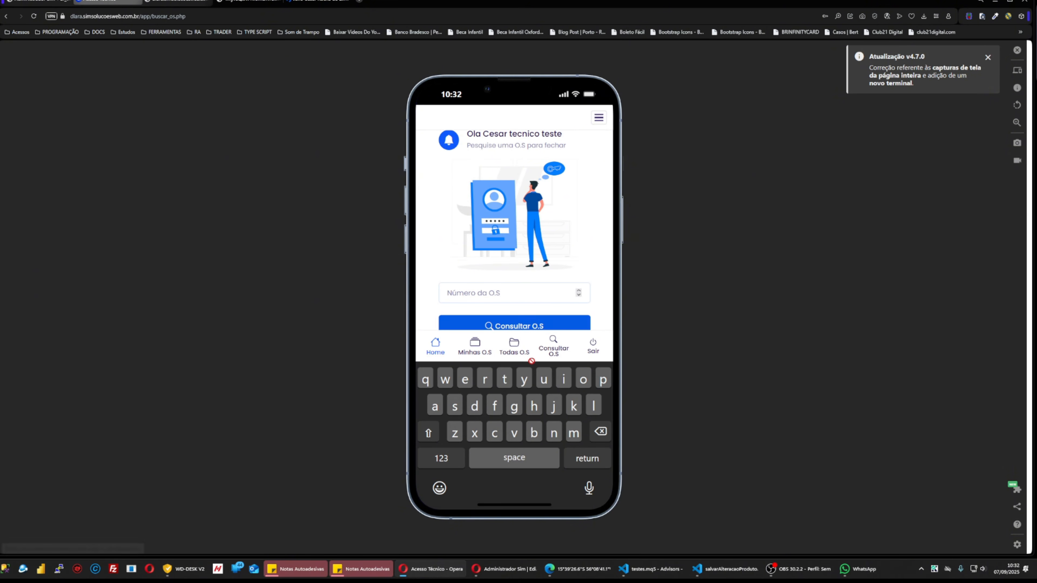
click(607, 261)
click(485, 428)
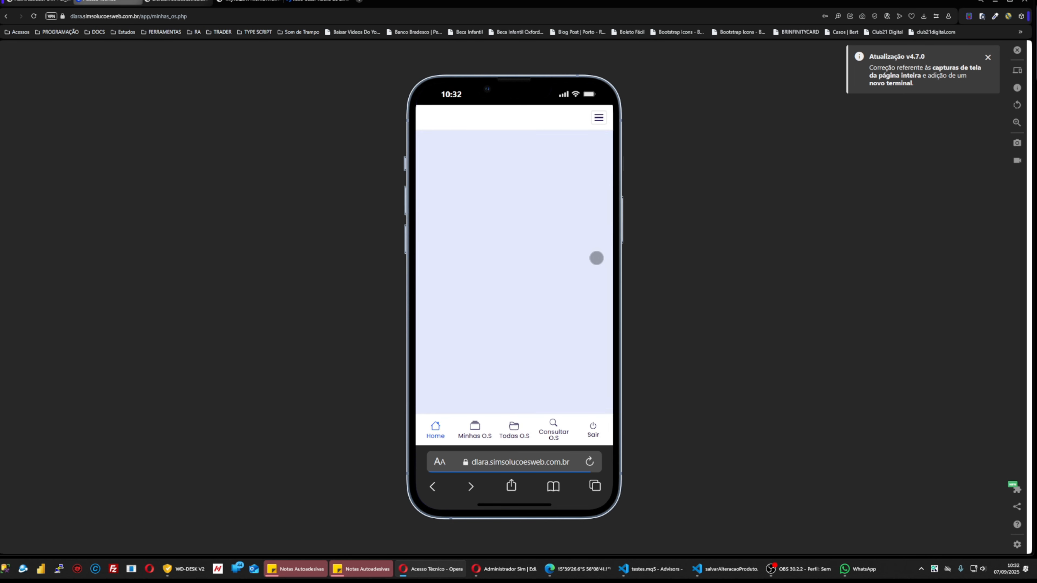
click(514, 426)
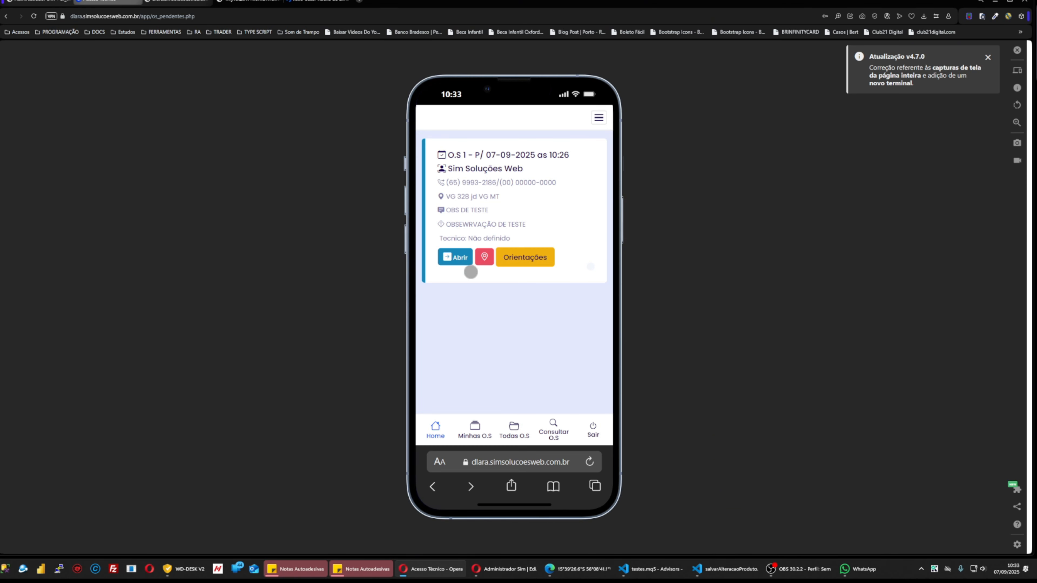
Tick and confirm O.S 1's Orientações terms, then return to the Acesso Técnico tab.
click(523, 261)
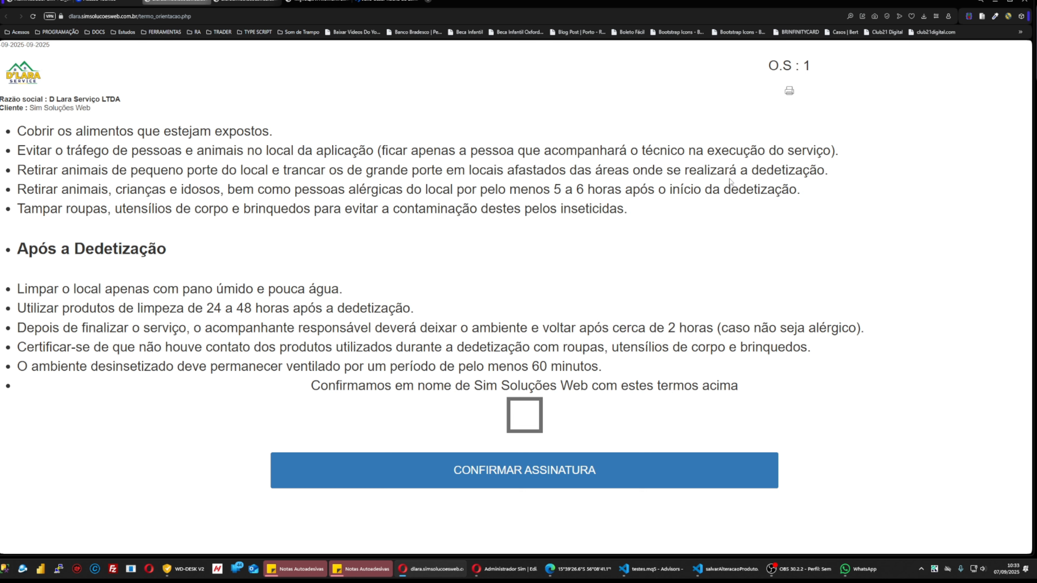
click(520, 417)
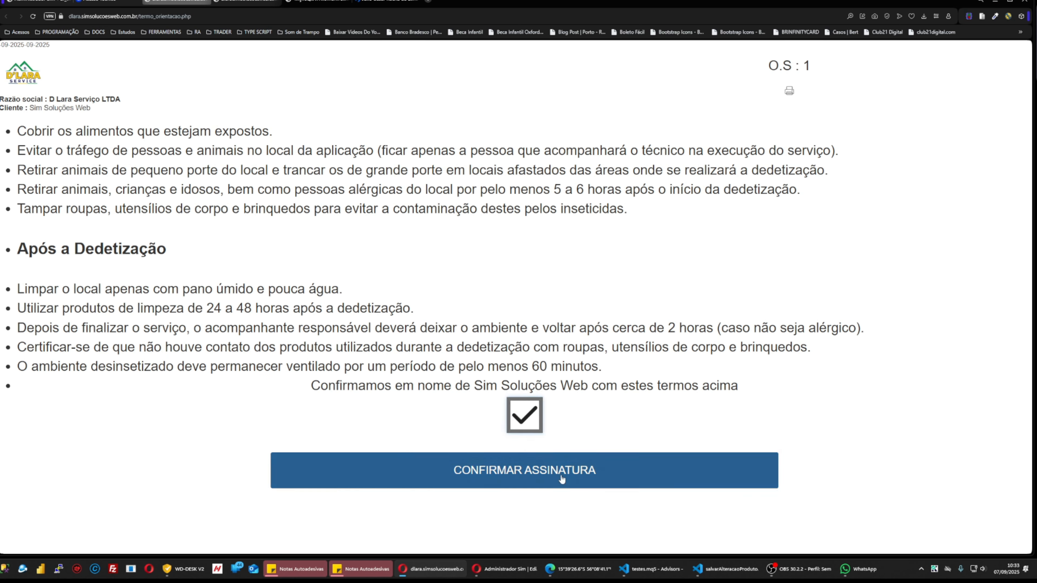
click(559, 474)
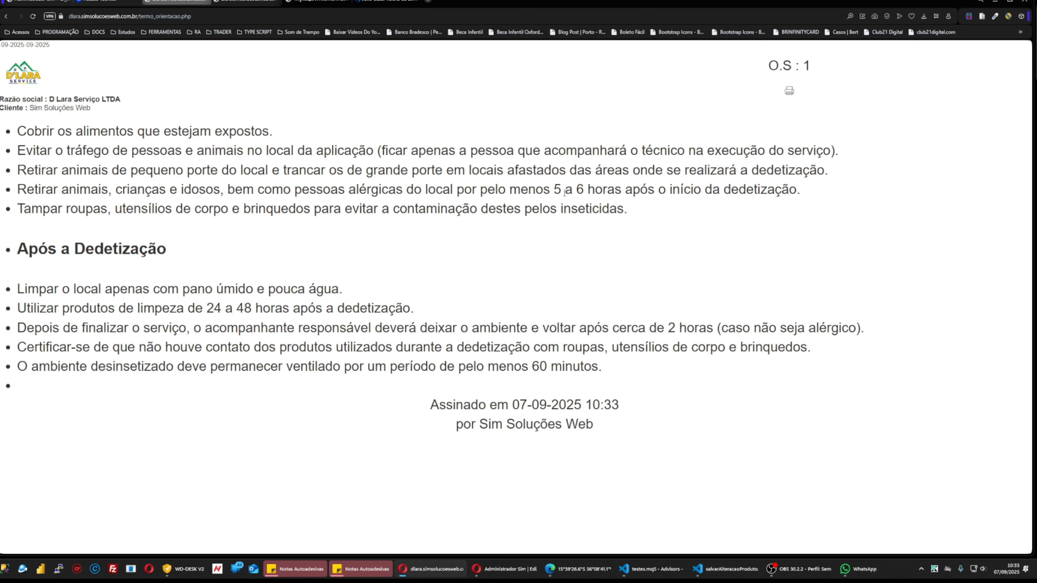
click(84, 2)
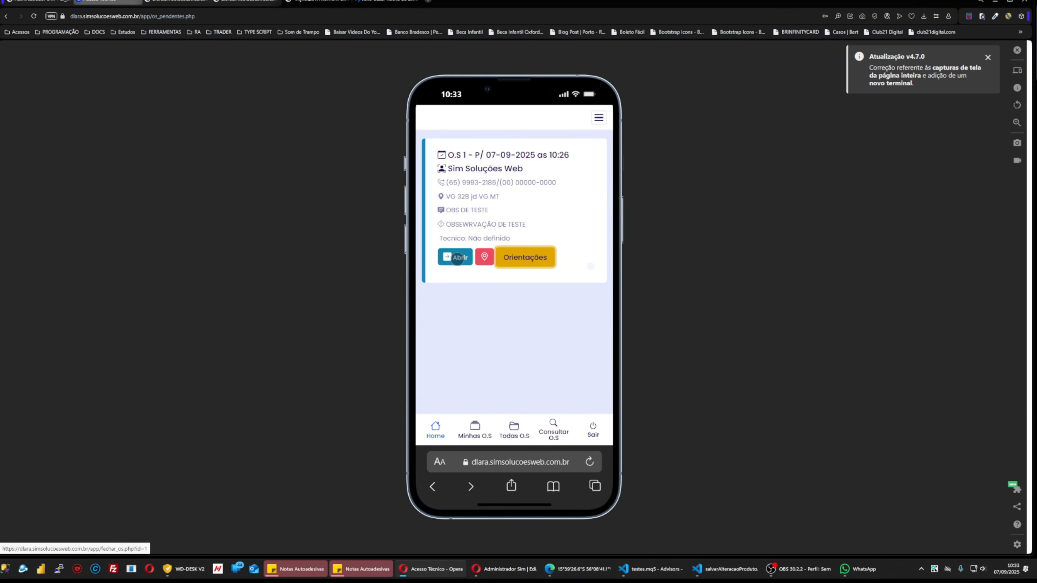
Load O.S 1's fechar_os page from the Todas O.S list.
click(457, 258)
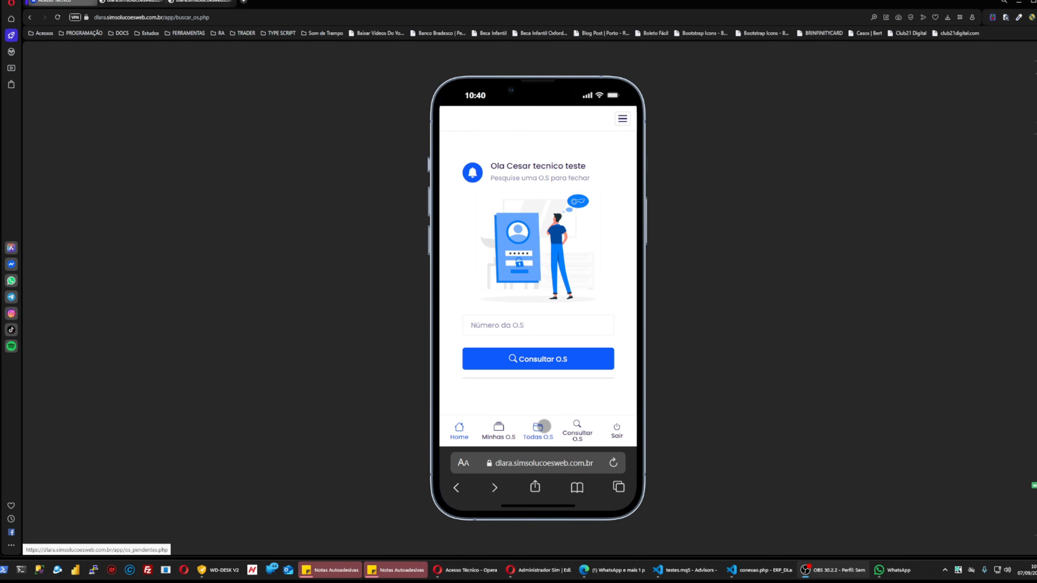
click(542, 426)
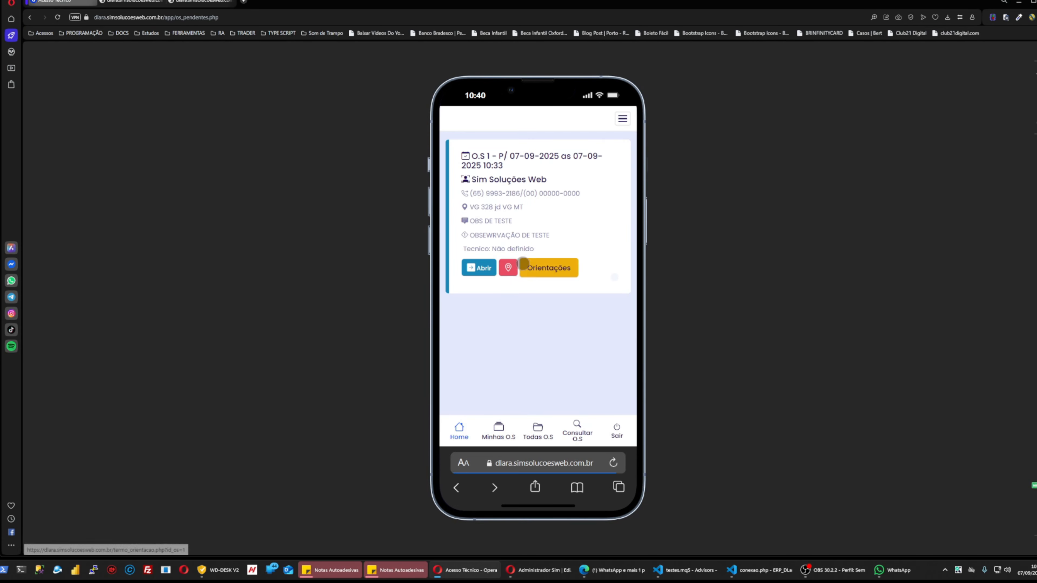
click(491, 267)
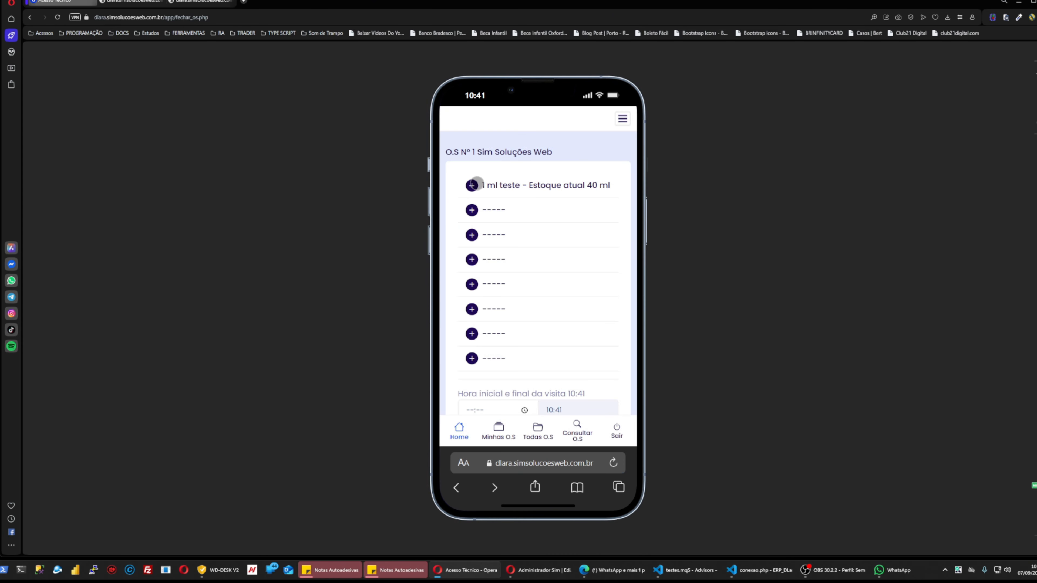
Record 3 ml of teste used on the first product row and save it.
click(471, 184)
click(586, 183)
click(472, 185)
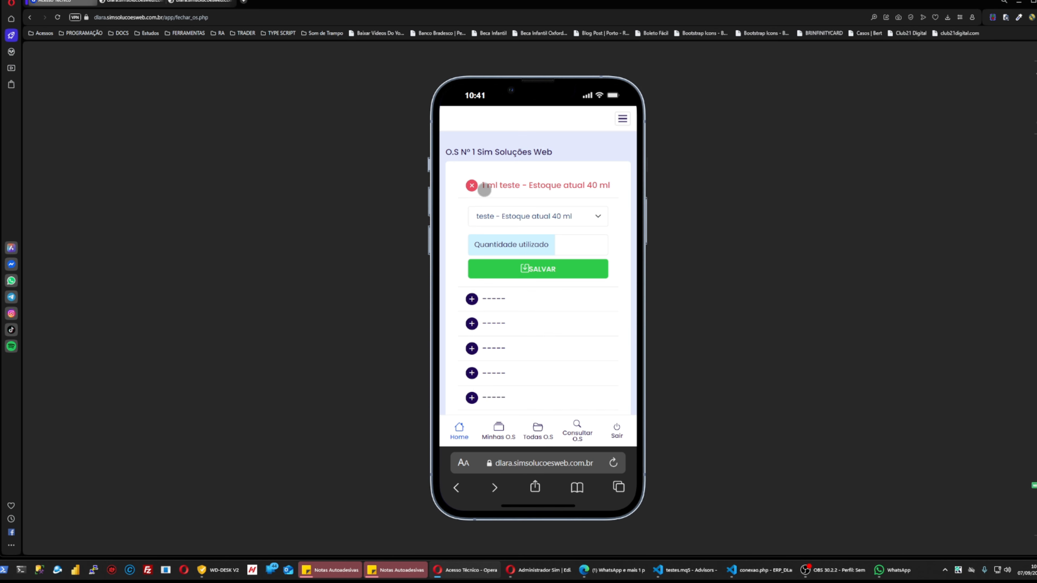
drag(482, 187, 497, 183)
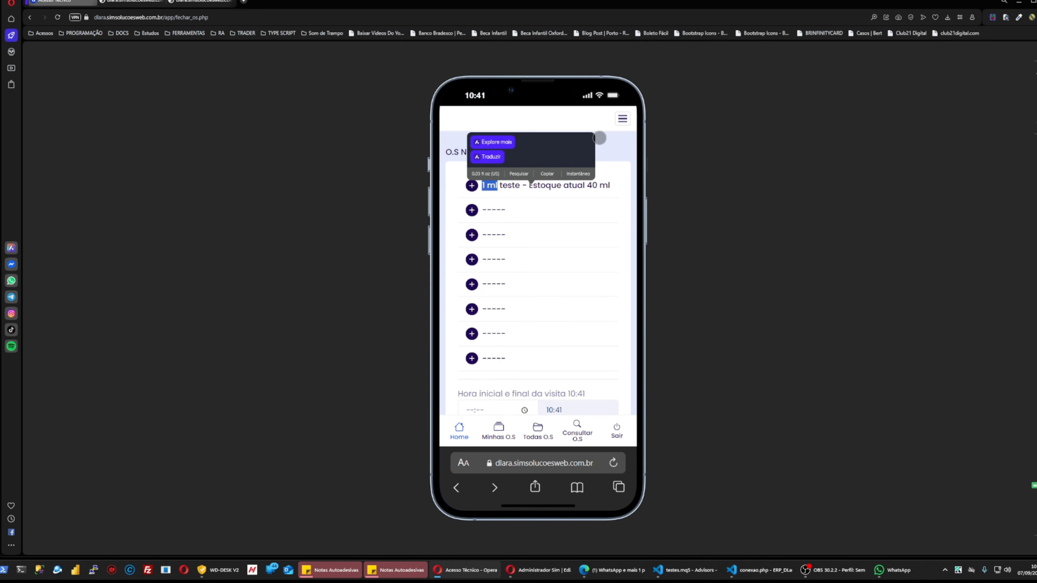
click(608, 137)
click(486, 183)
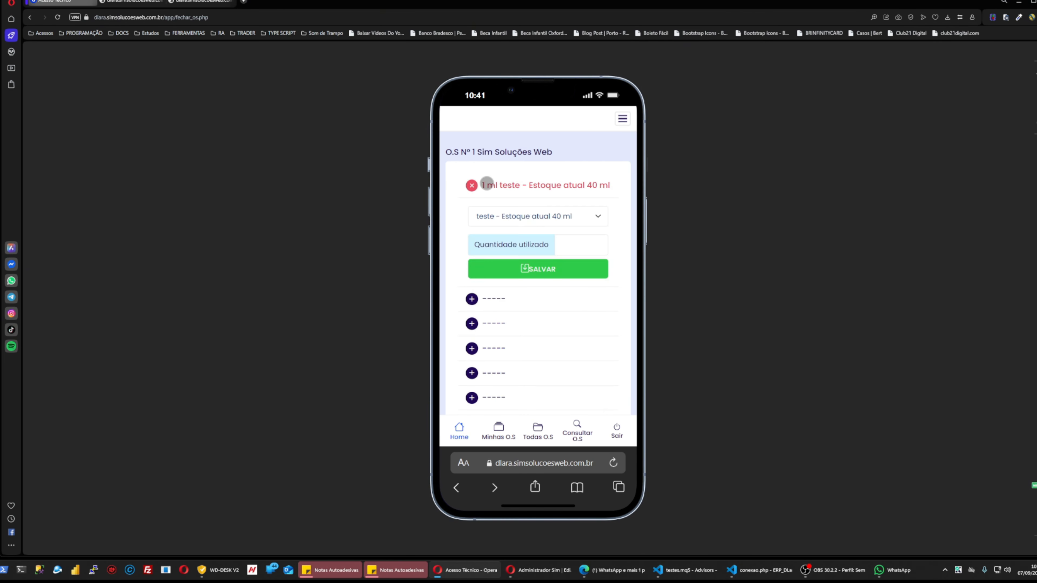
click(577, 244)
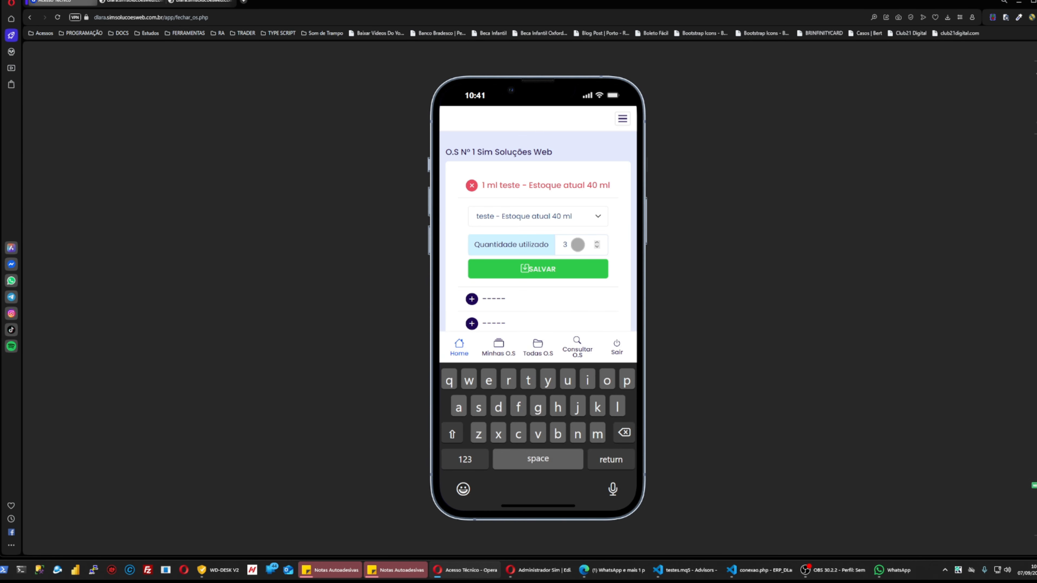
click(569, 268)
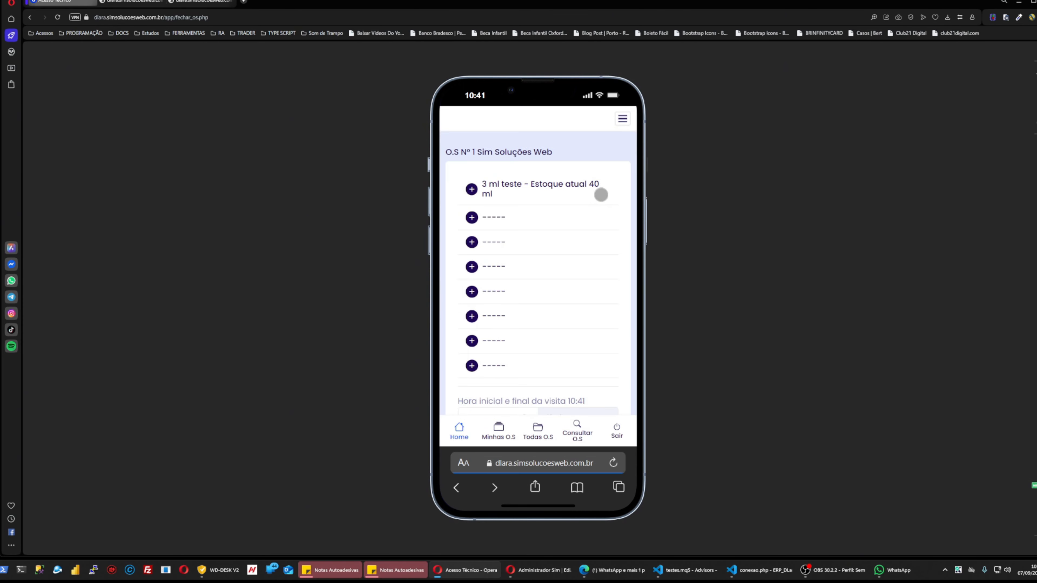
Try saving ADVION BARATA GEL, quantity 1, in the second slot; dismiss the 0 g stock refusal.
click(539, 223)
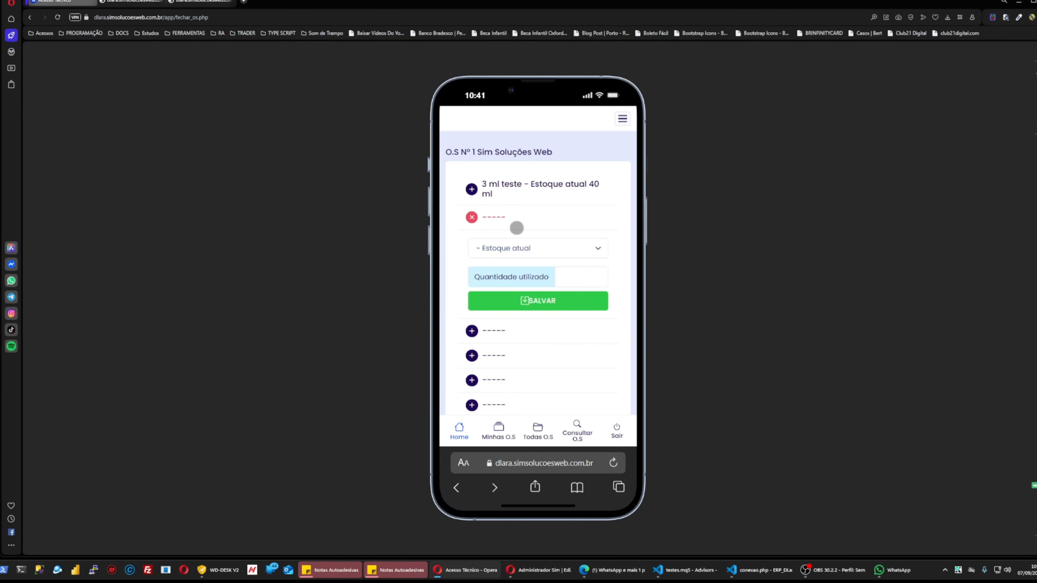
click(510, 247)
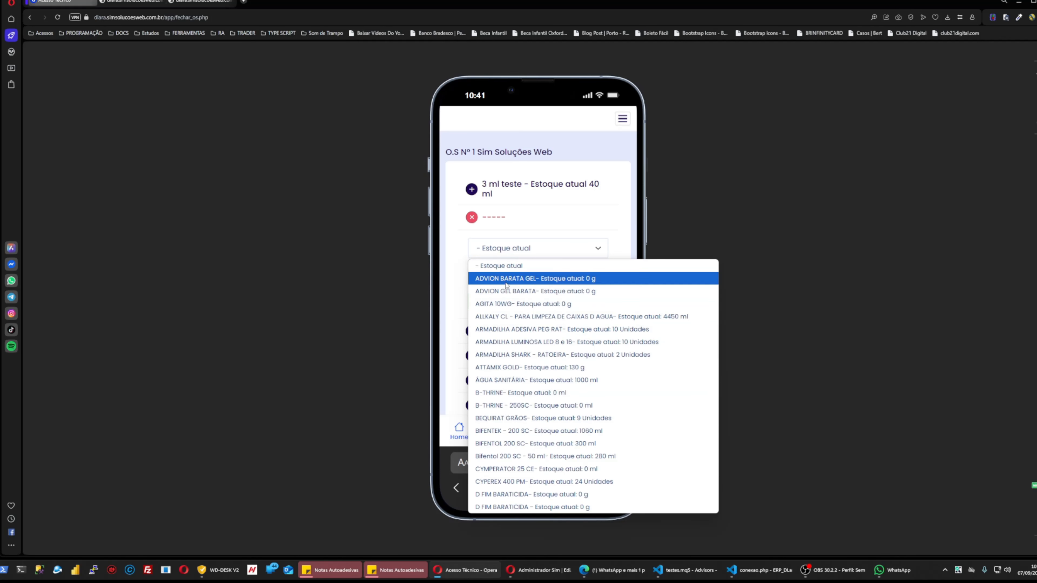
click(482, 278)
click(597, 280)
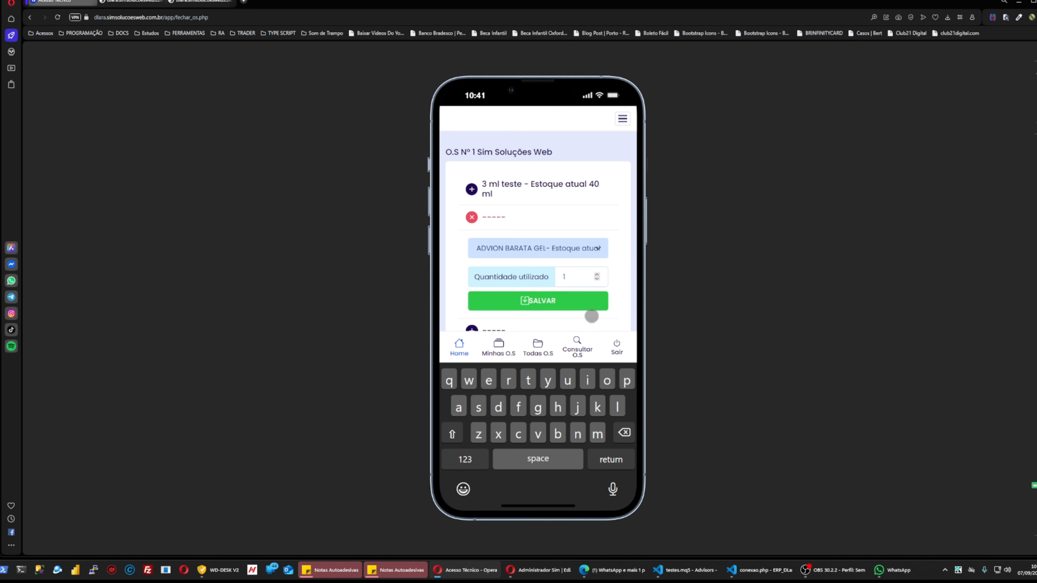
click(591, 317)
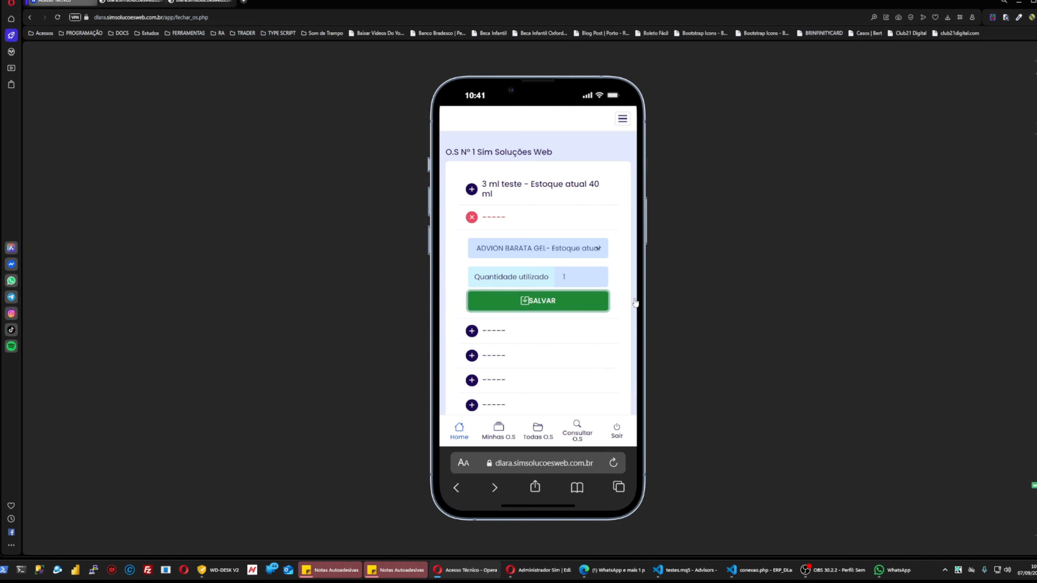
click(575, 301)
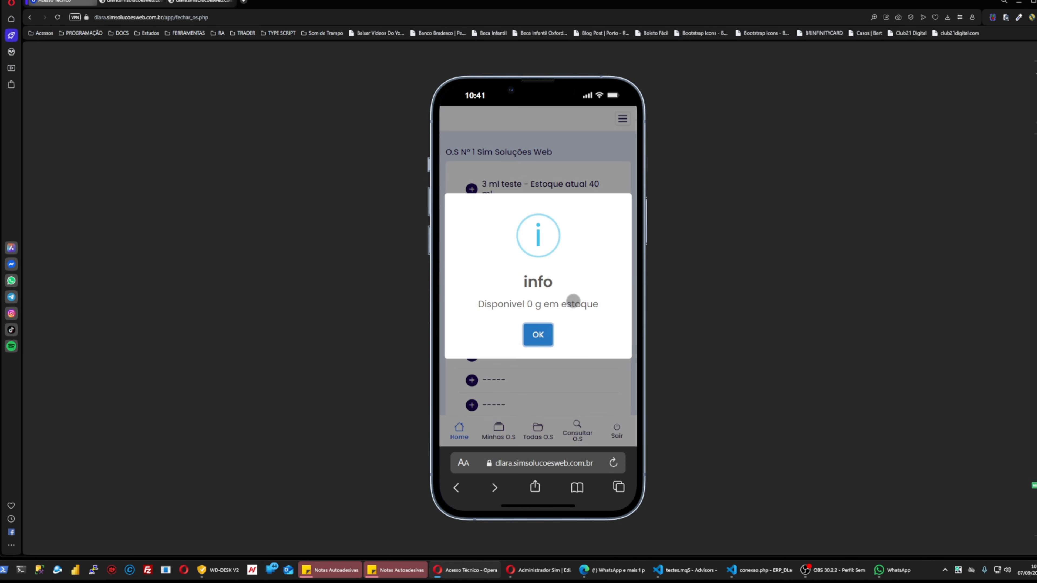
click(522, 341)
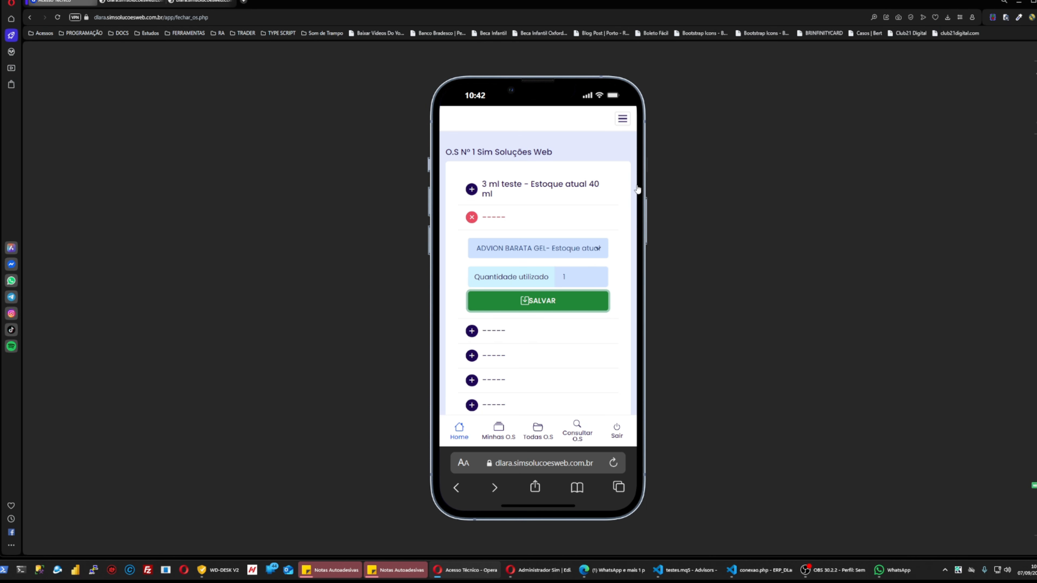
click(617, 210)
Save start time 10:00 with observation R:FDDSFDS, then request the client's signature.
click(477, 221)
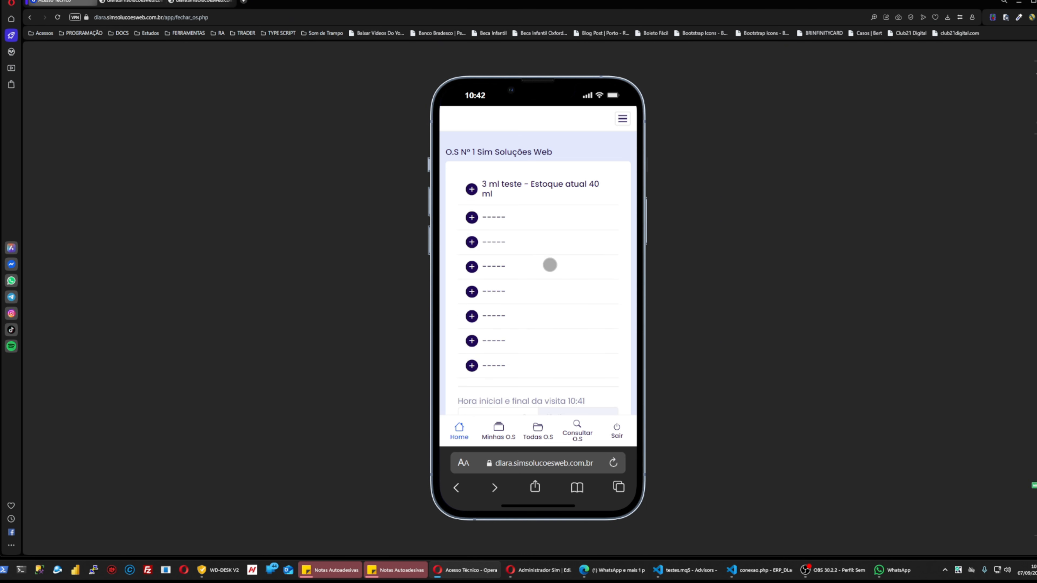
scroll(549, 264, down, 3)
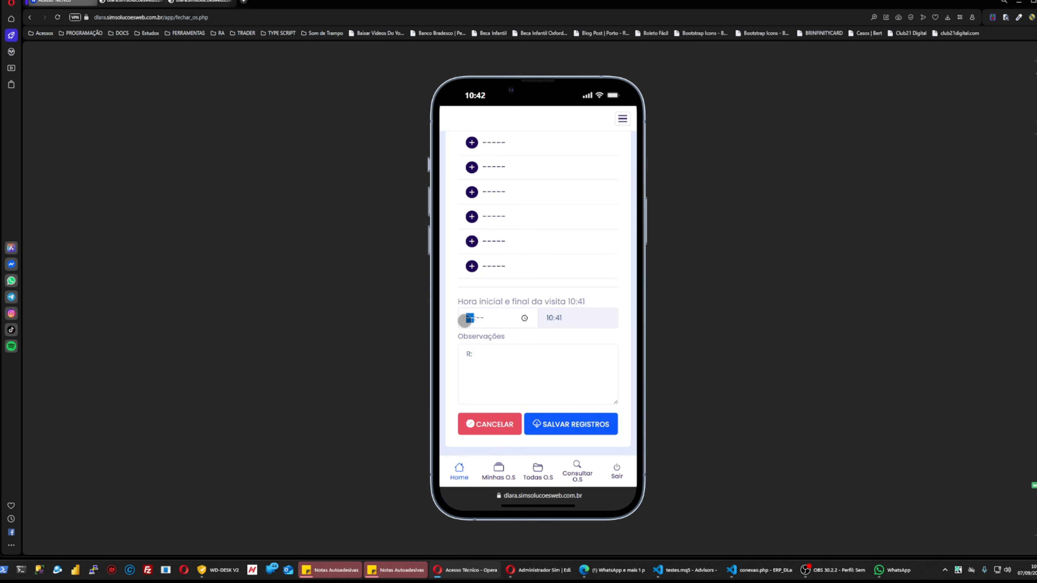
text(1000)
click(549, 318)
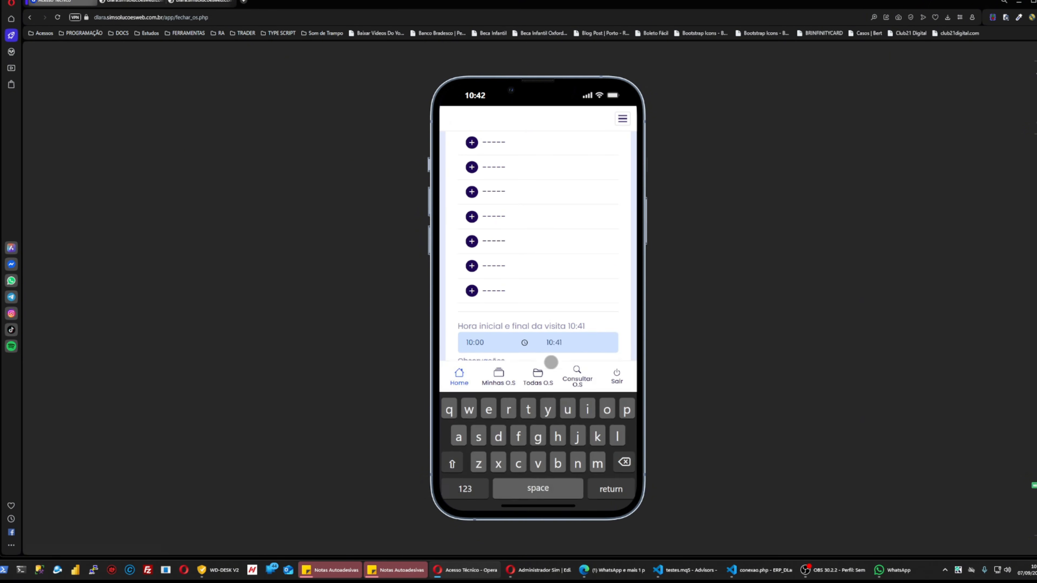
click(551, 361)
text(R:FDDSFDS)
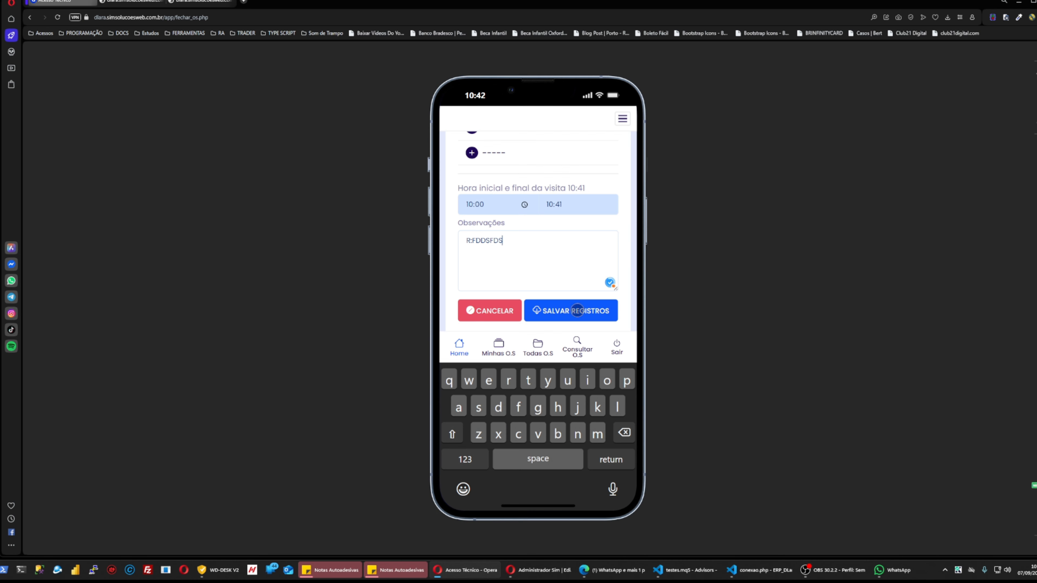
click(535, 320)
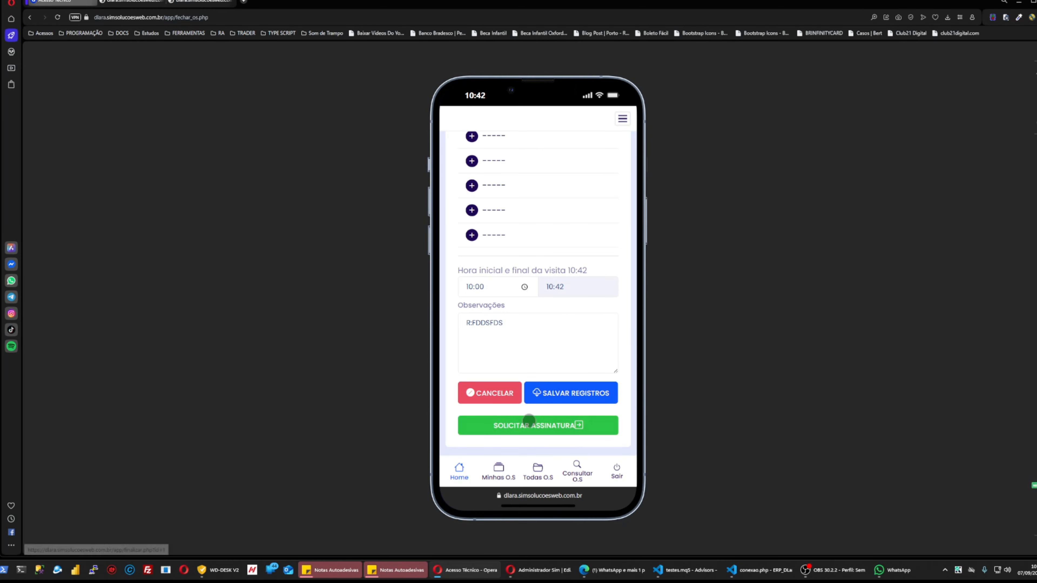
click(541, 425)
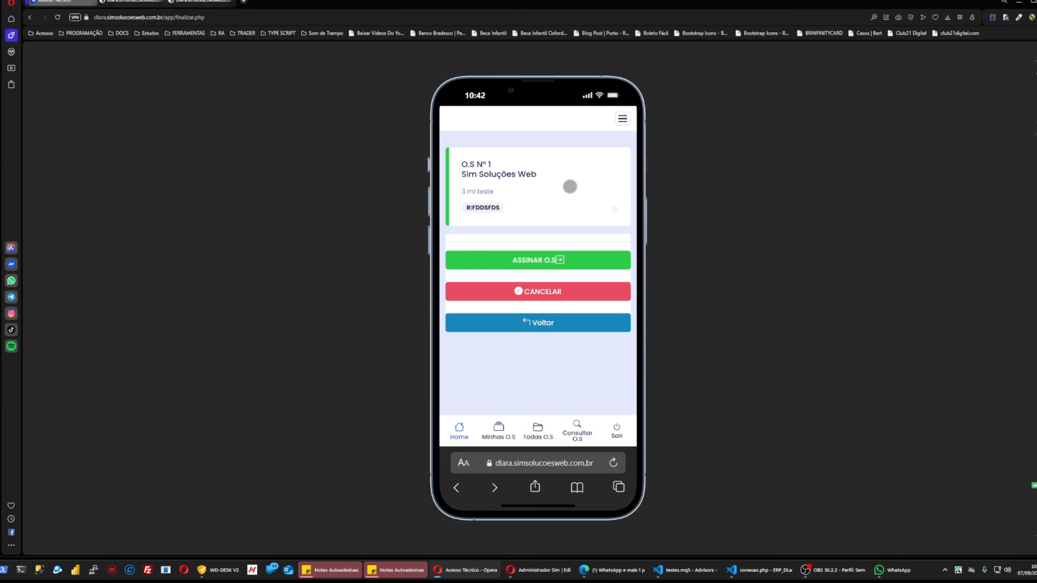
Draw a signature on the pad, allowing location once, and confirm it to close O.S 1.
click(550, 260)
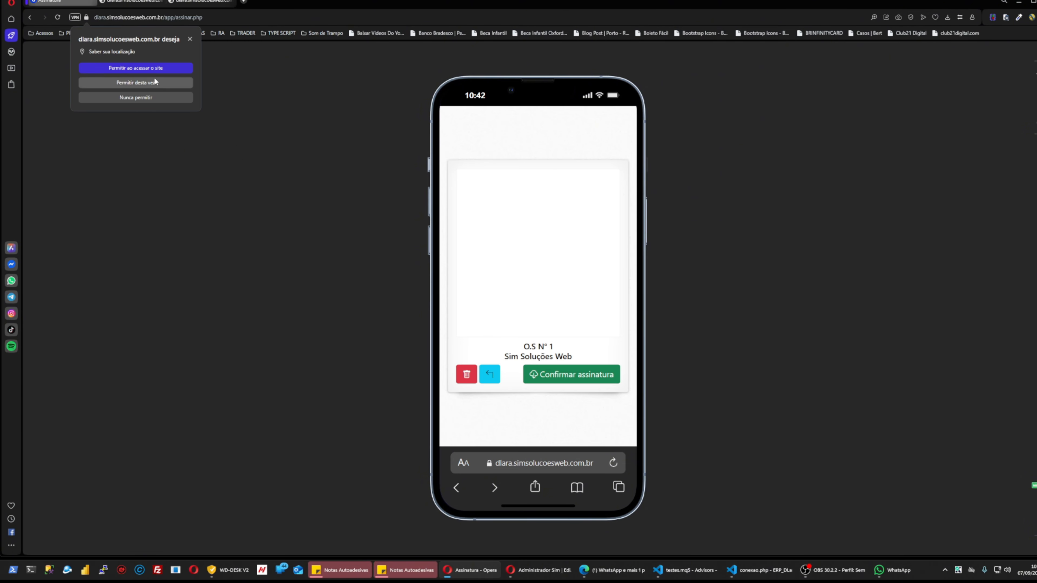
click(136, 83)
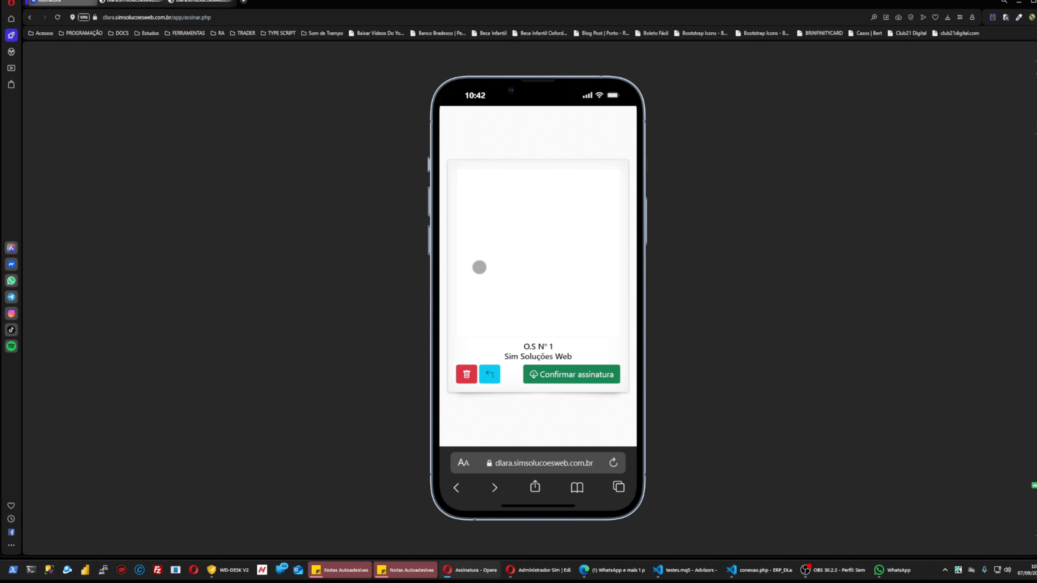
mouse_move(479, 267)
mouse_down()
mouse_move(507, 266)
mouse_move(518, 215)
mouse_up()
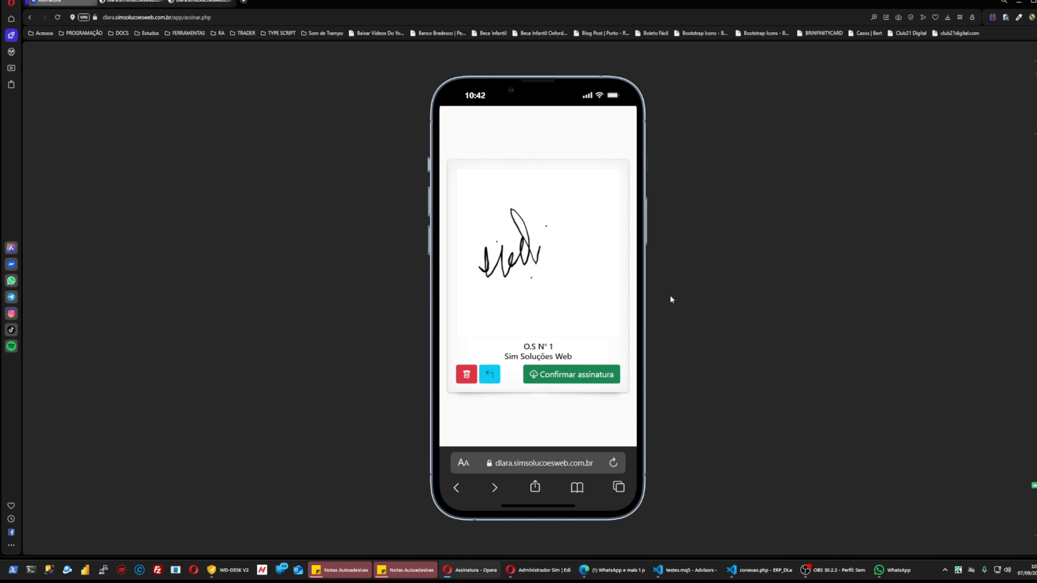
click(593, 373)
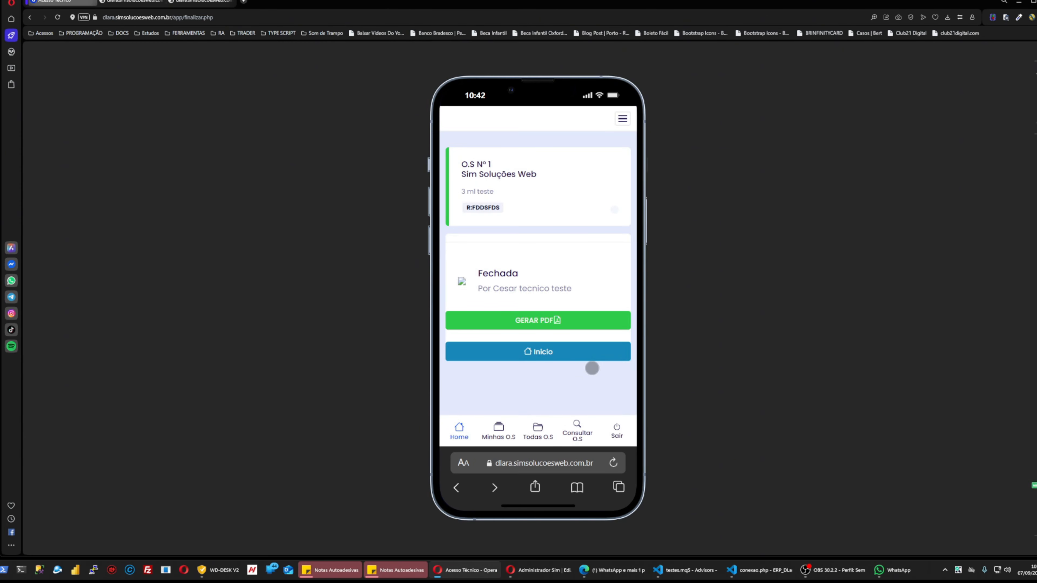
Generate O.S 1's PDF, cancel printing, and switch to the administrator window.
click(542, 321)
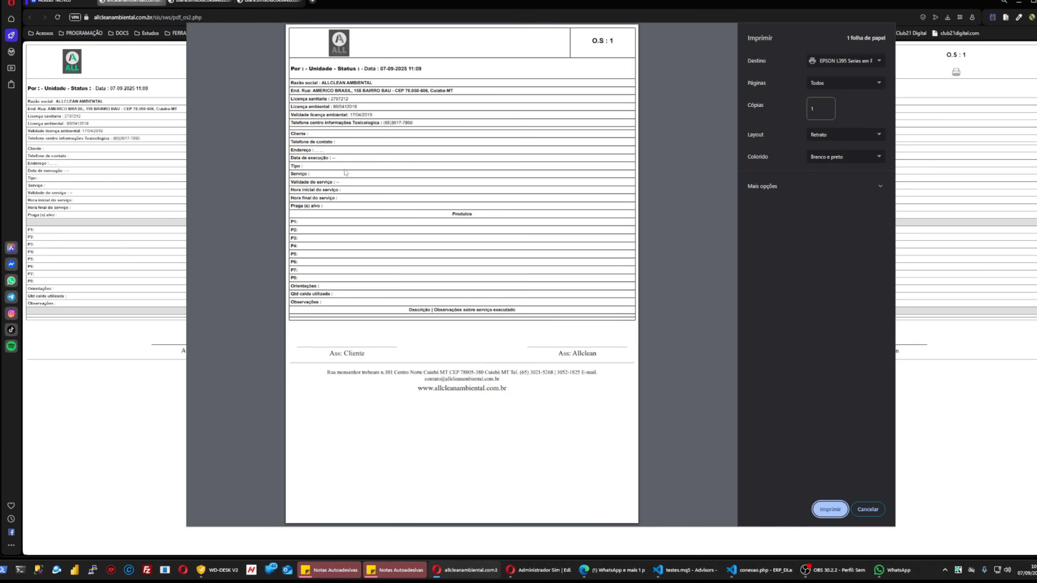
click(873, 510)
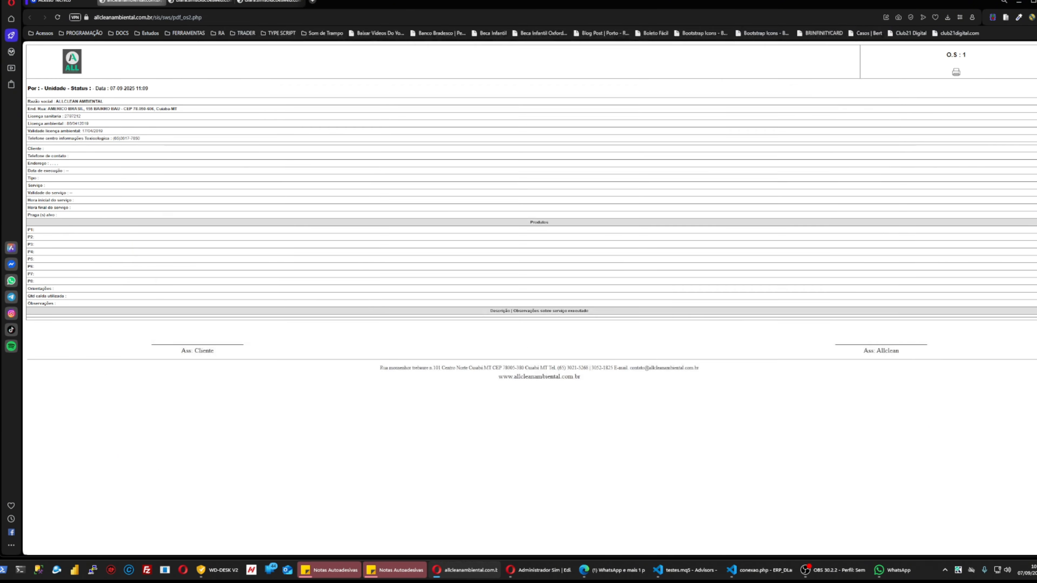
click(72, 2)
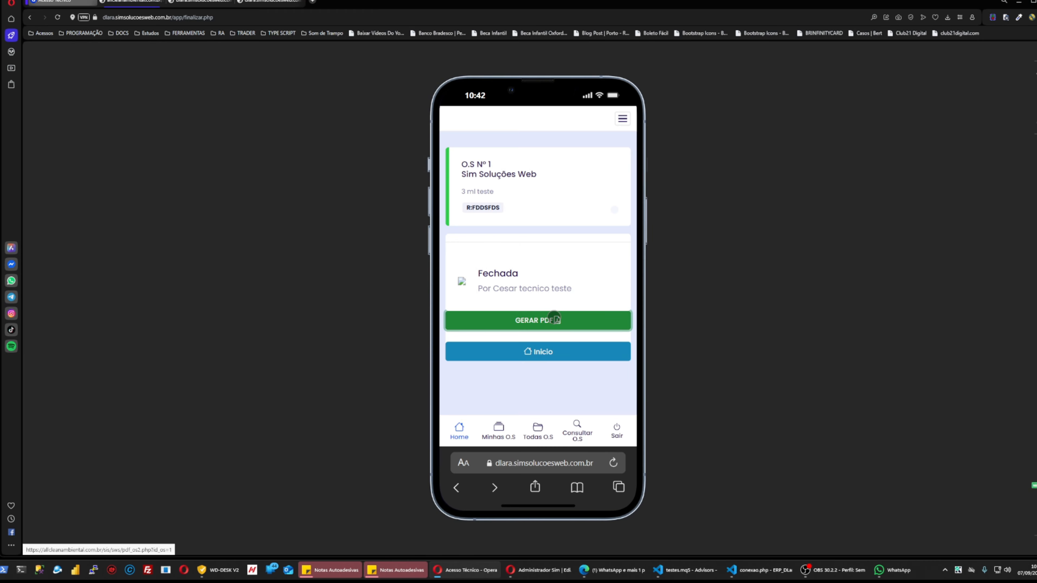
click(538, 570)
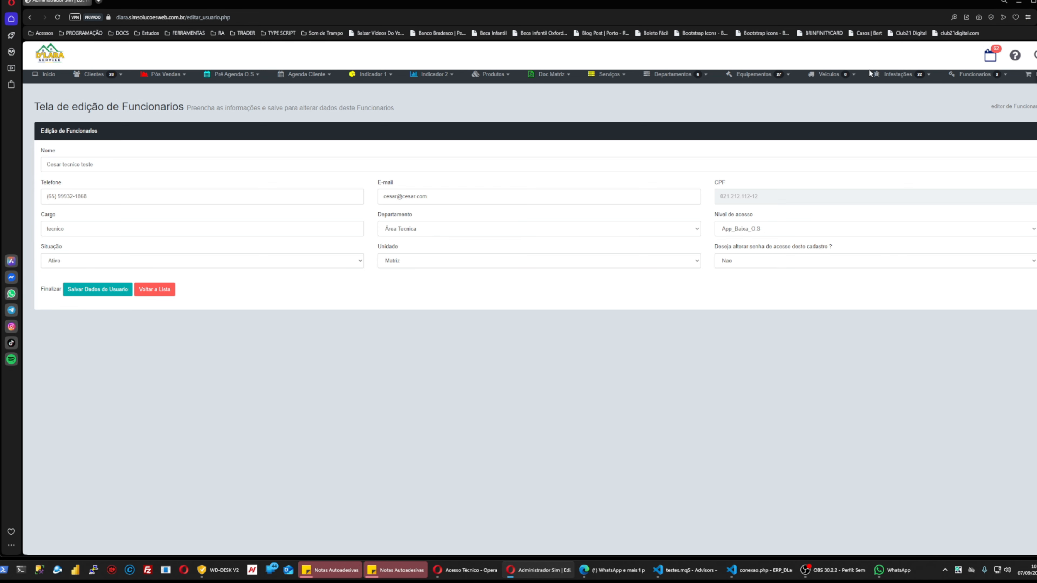
Search 'SIM' under Atendidas/Não Aten. and view O.S 1 marked ATENDIDO, zoomed in.
mouse_move(661, 84)
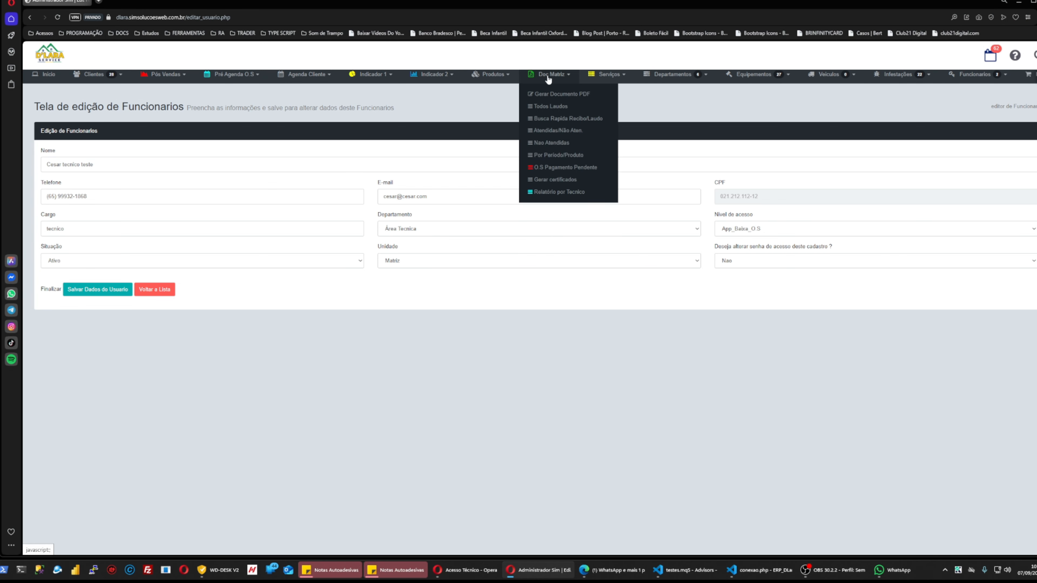
click(561, 94)
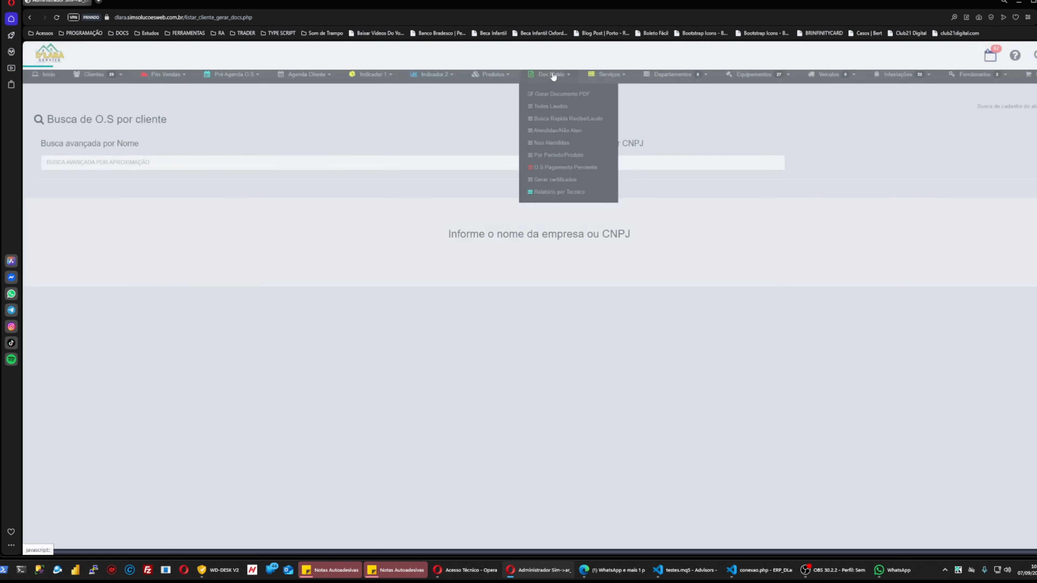
click(542, 130)
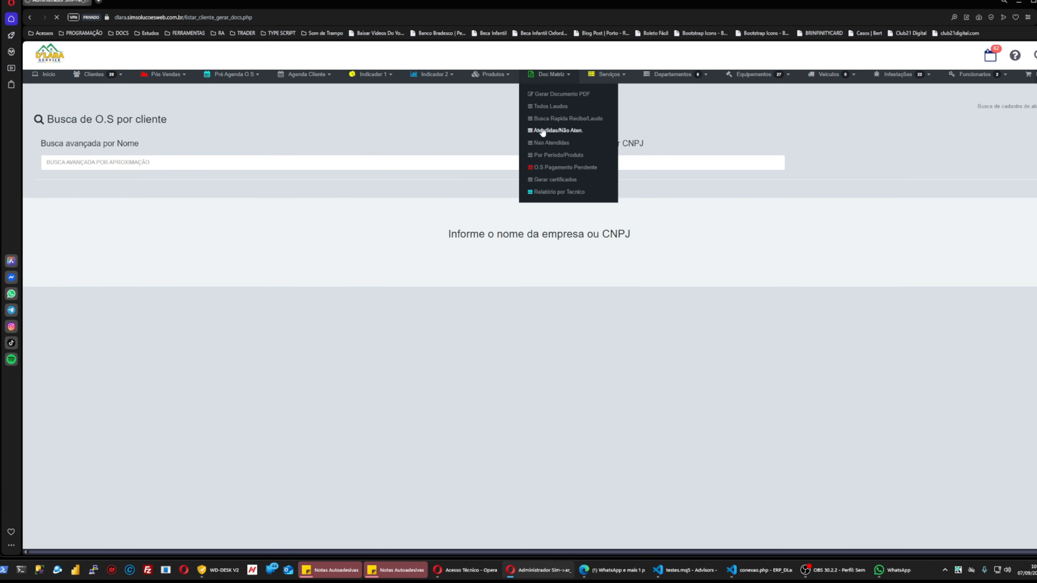
click(465, 164)
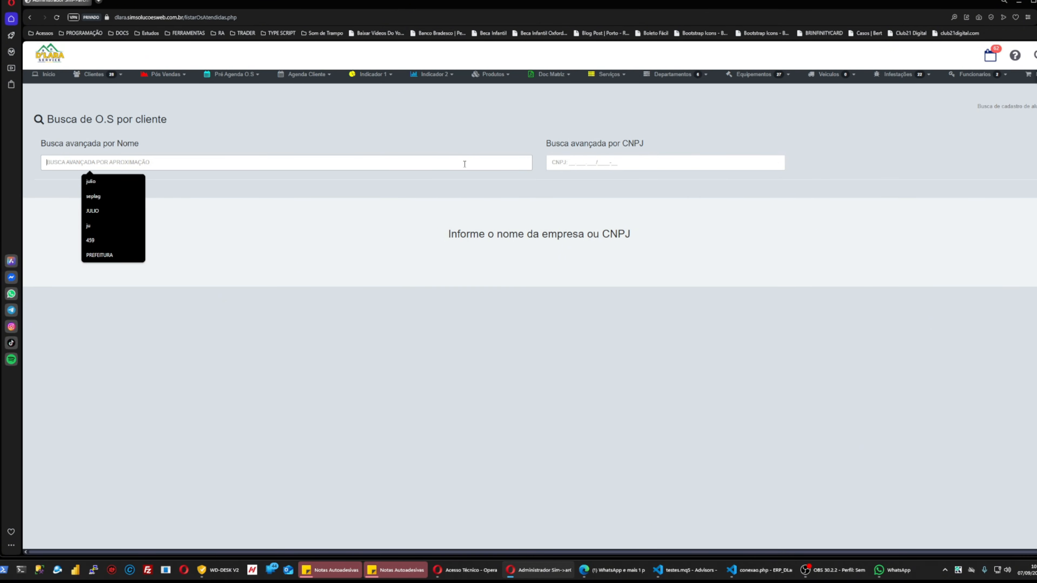
text(SIM)
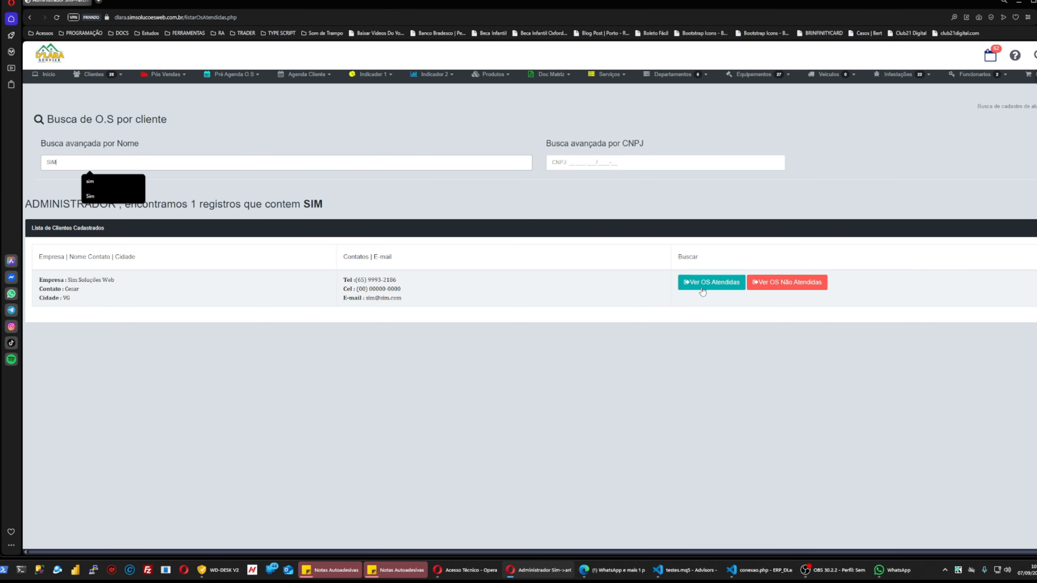
click(712, 283)
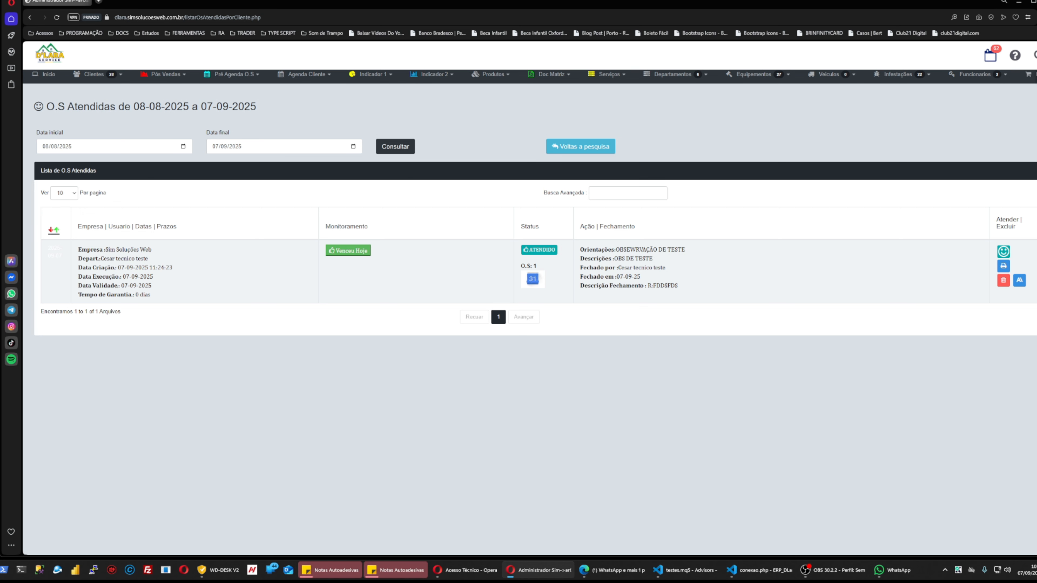
key(ctrl+plus)
key(ctrl+plus)
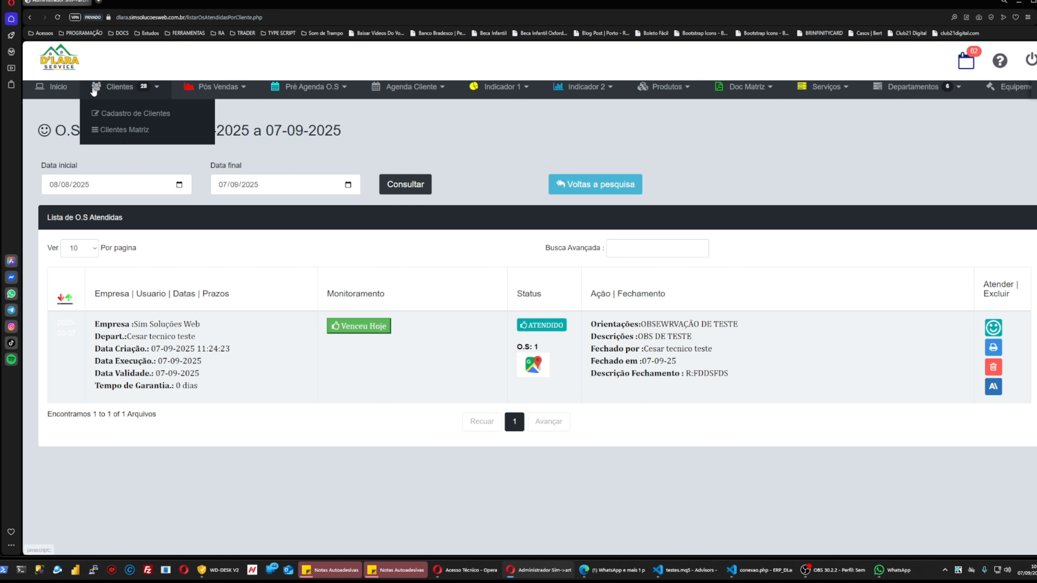
Open the pending post-sale evaluations and begin an observation for O.S 1.
mouse_move(212, 85)
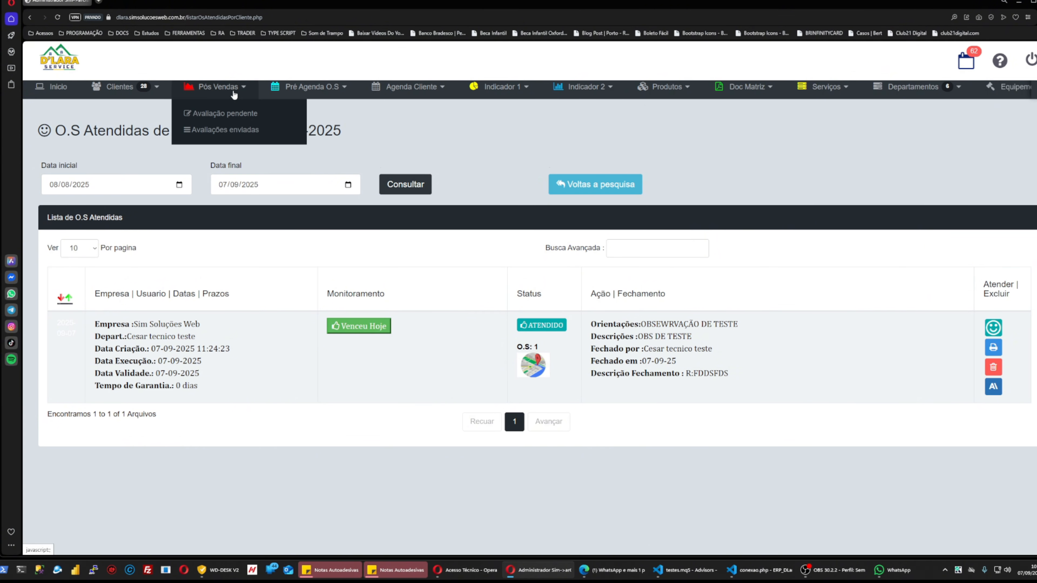
click(225, 114)
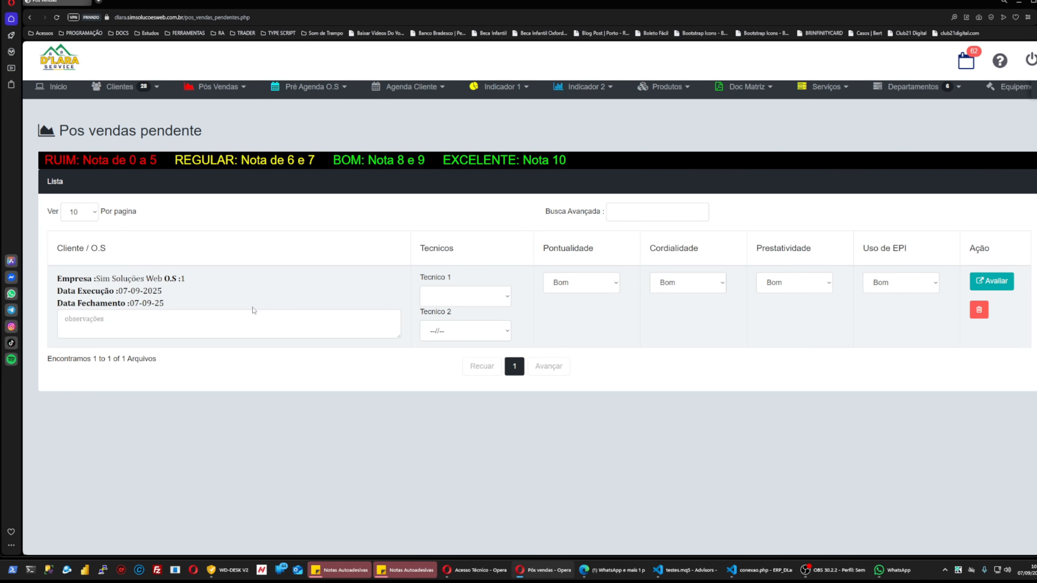
drag(110, 280, 186, 280)
click(125, 331)
Set the test technician as both Tecnico 1 and Tecnico 2.
click(465, 302)
click(461, 325)
click(463, 332)
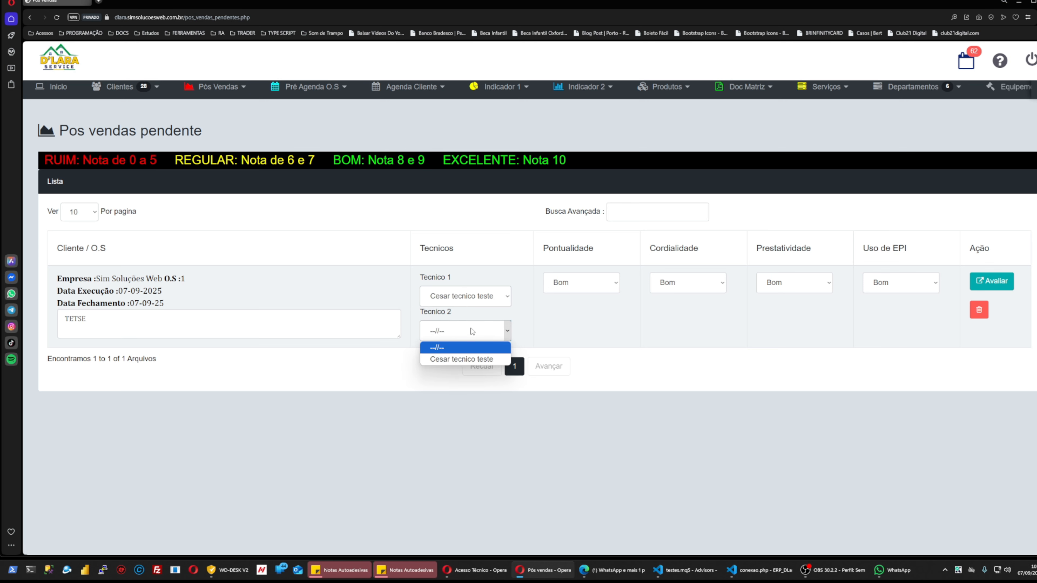
click(457, 359)
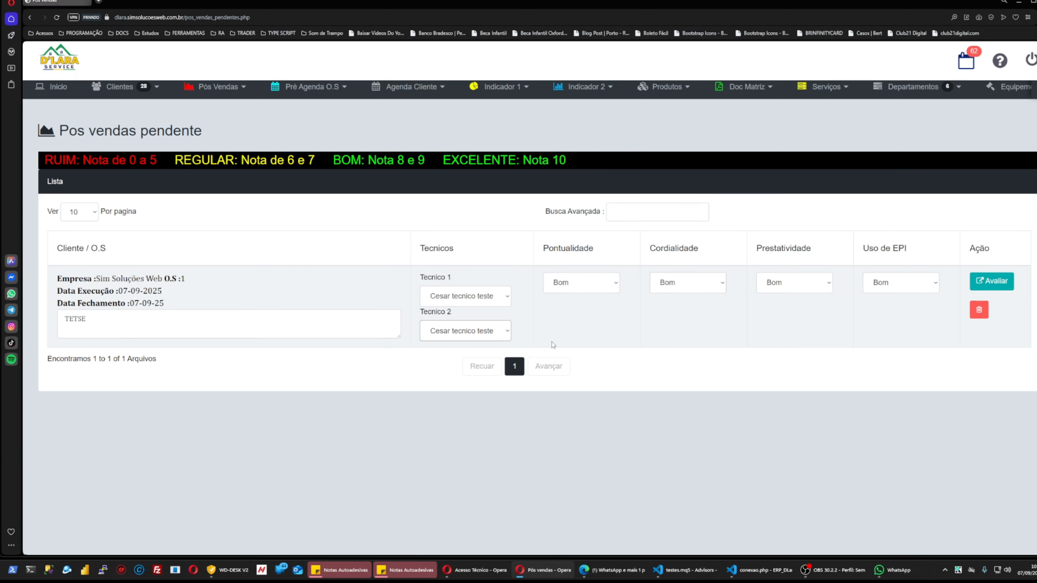
Rate Cordialidade Regular, and Prestatividade and Uso de EPI Excelente.
click(584, 290)
click(679, 291)
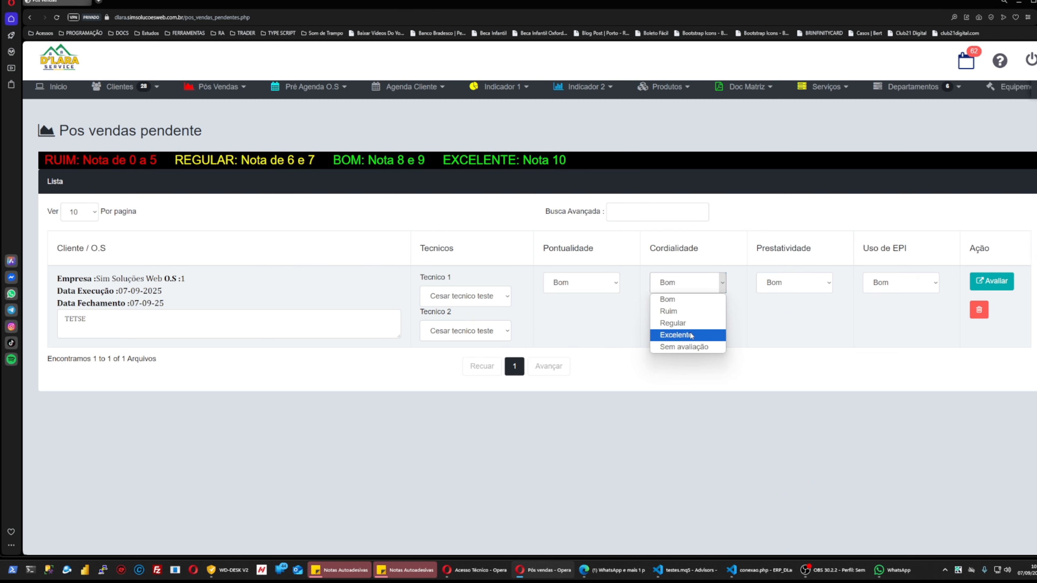
click(689, 299)
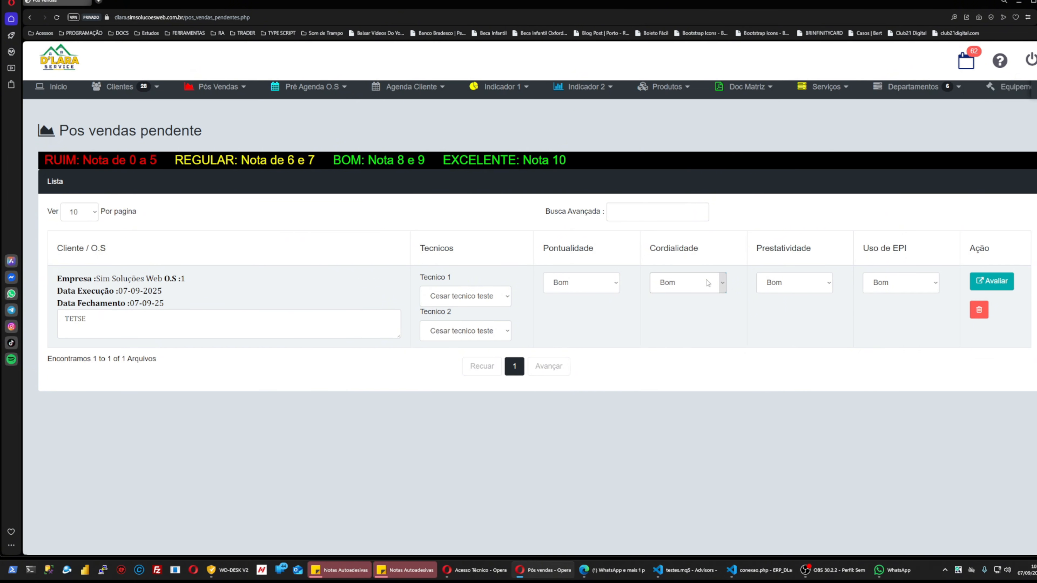
click(694, 286)
click(681, 323)
click(799, 283)
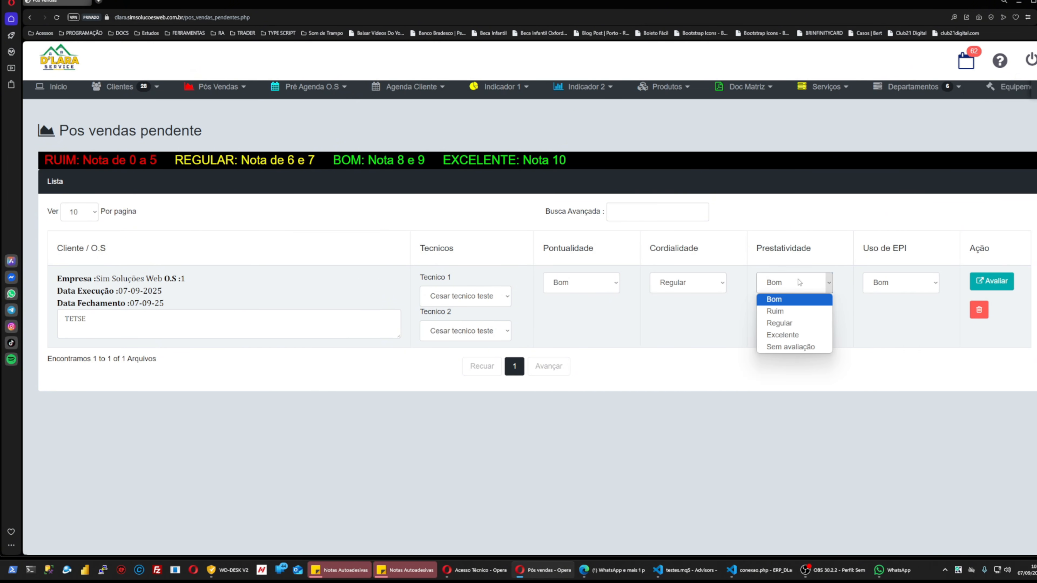
click(782, 334)
click(868, 290)
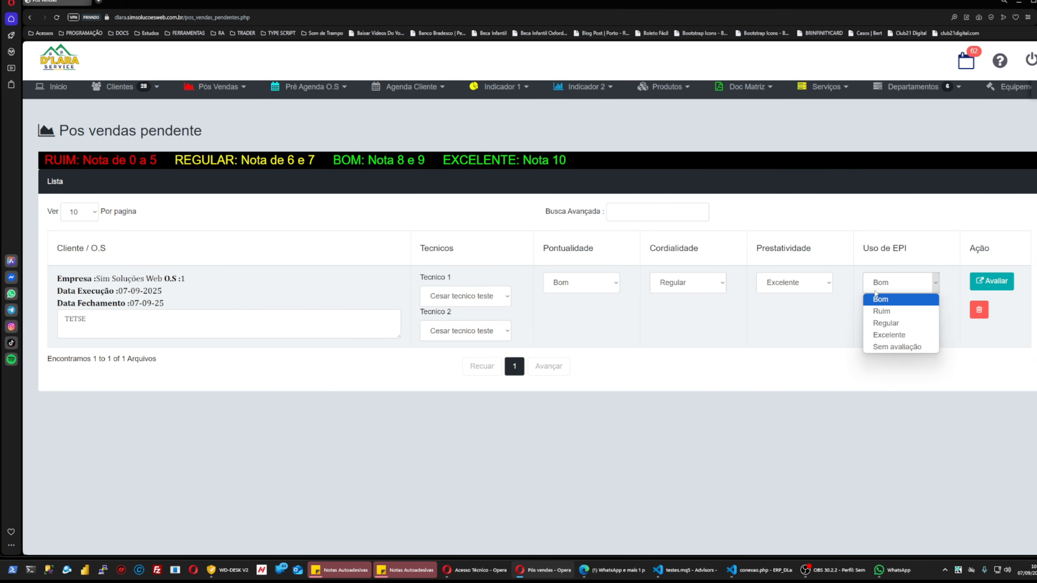
click(888, 335)
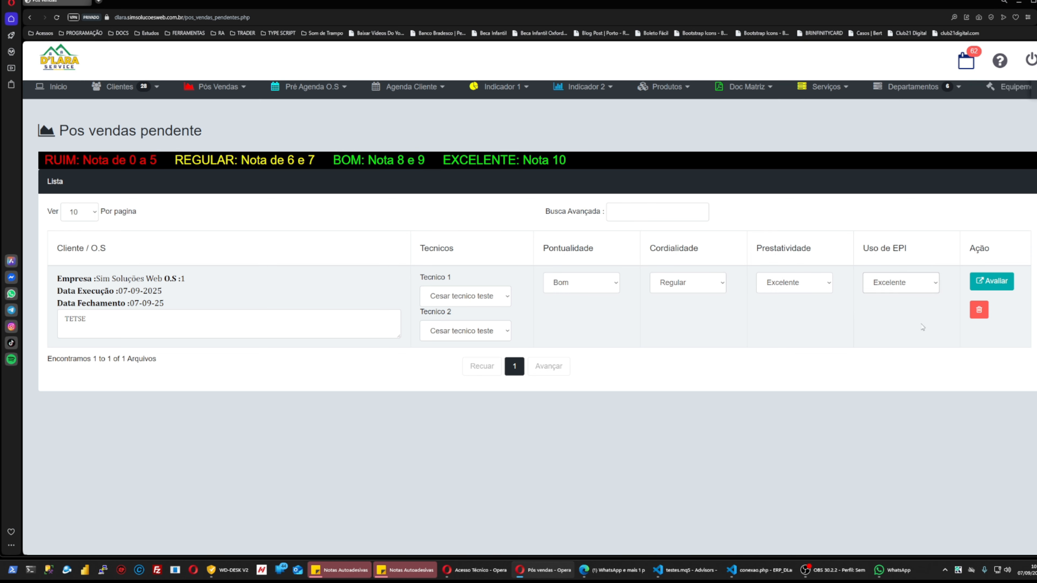
Submit the O.S 1 evaluation with Avaliar and confirm with 'Sim, continuar!'.
click(991, 281)
click(530, 345)
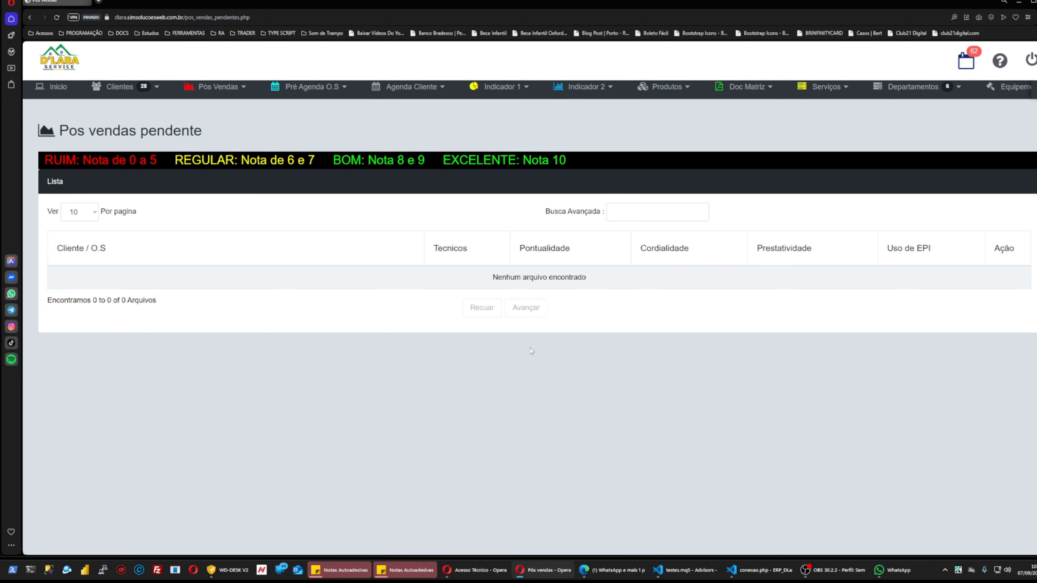
click(213, 87)
Open Avaliações enviadas for 09-07-2025 to 07-09-2025 and review its rating chart and Colaborador filter.
click(227, 134)
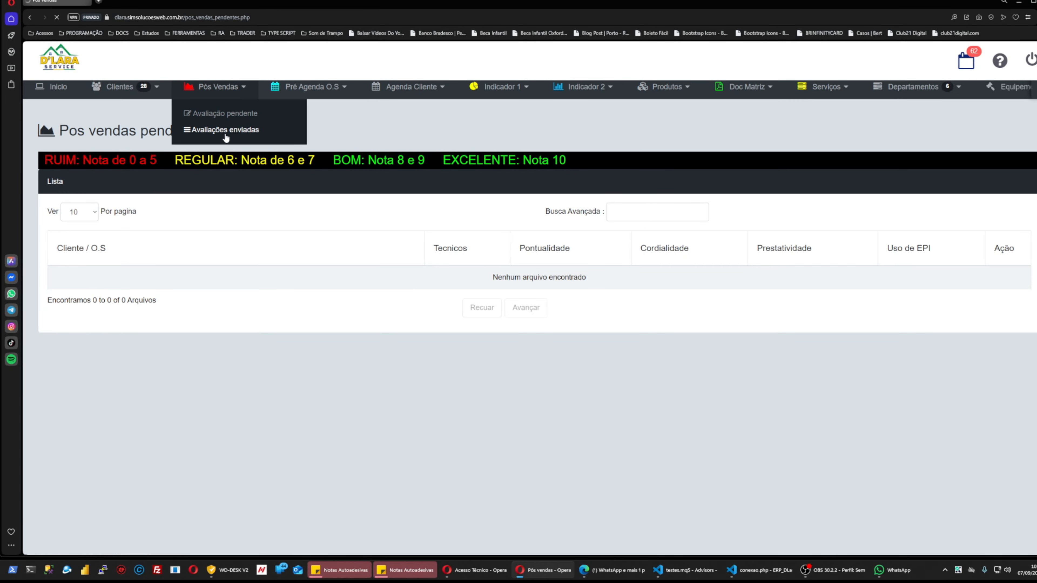
scroll(367, 366, down, 10)
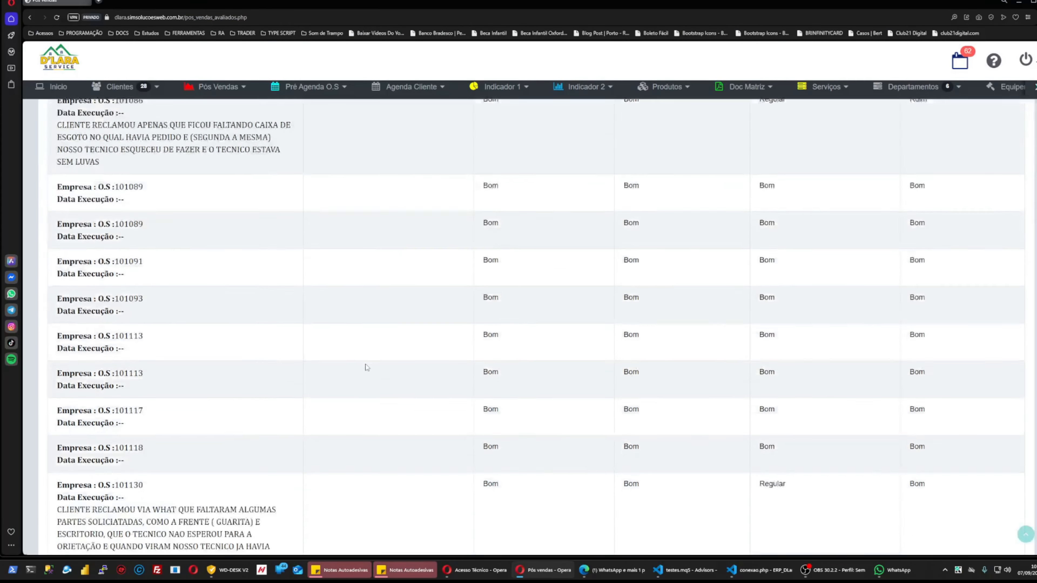
scroll(506, 417, up, 10)
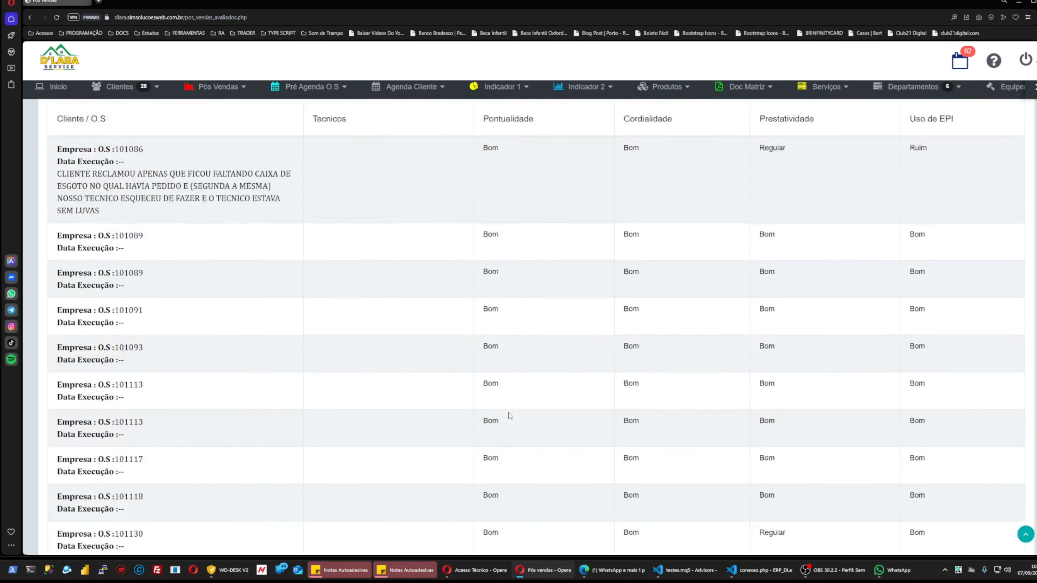
click(98, 175)
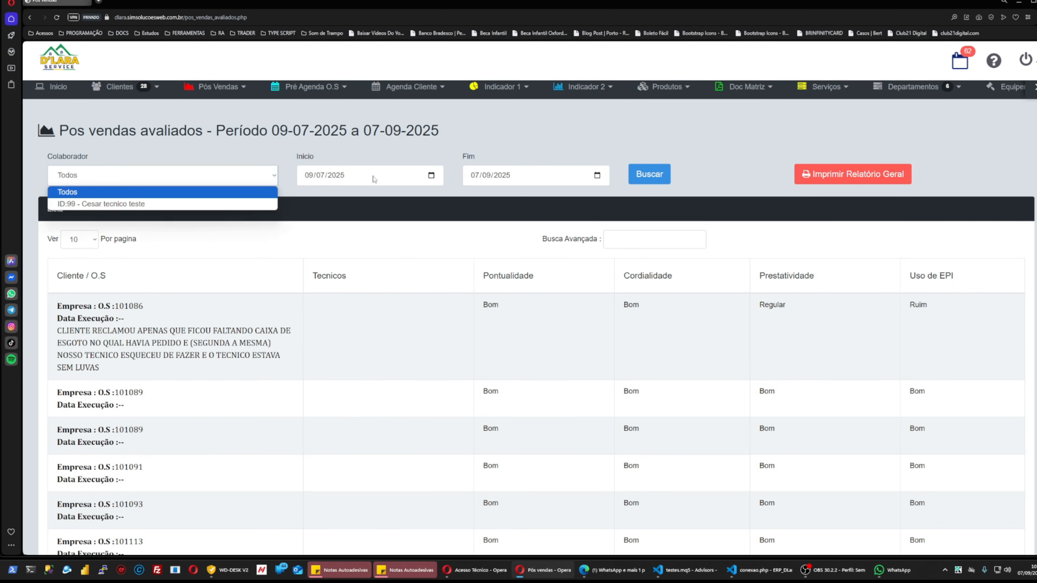
scroll(561, 314, down, 10)
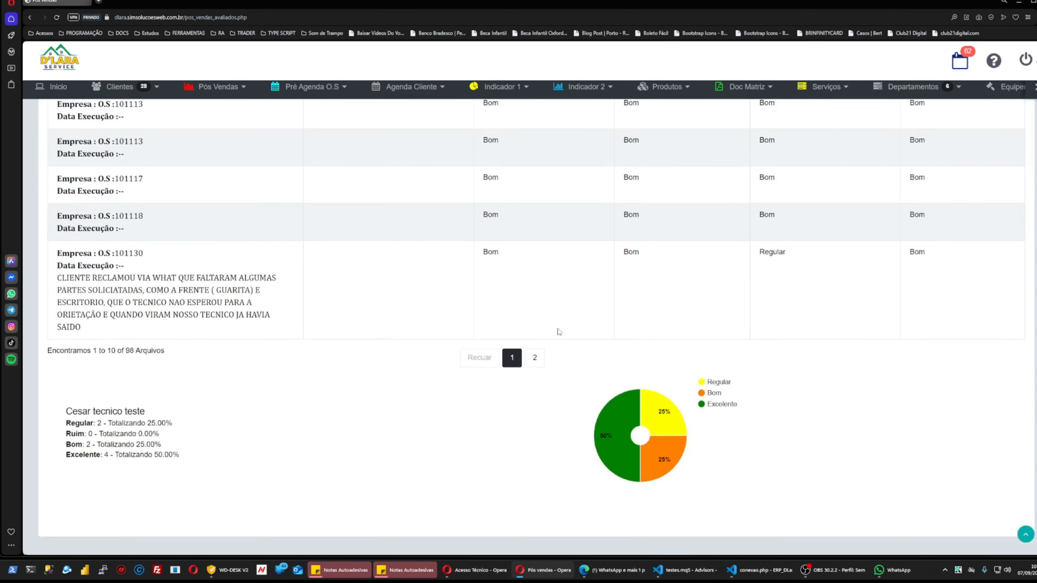
scroll(557, 331, up, 10)
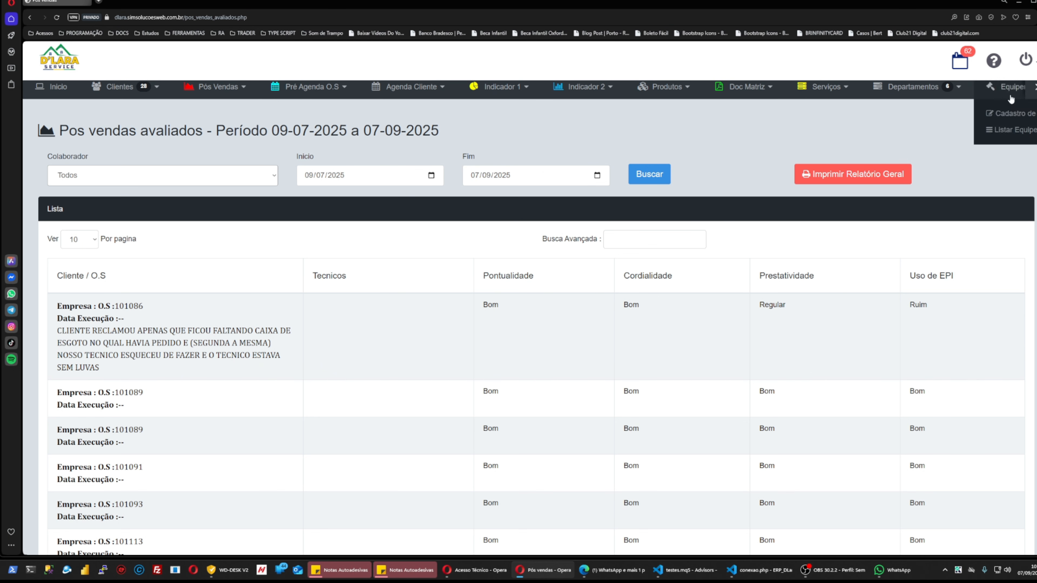
click(1033, 91)
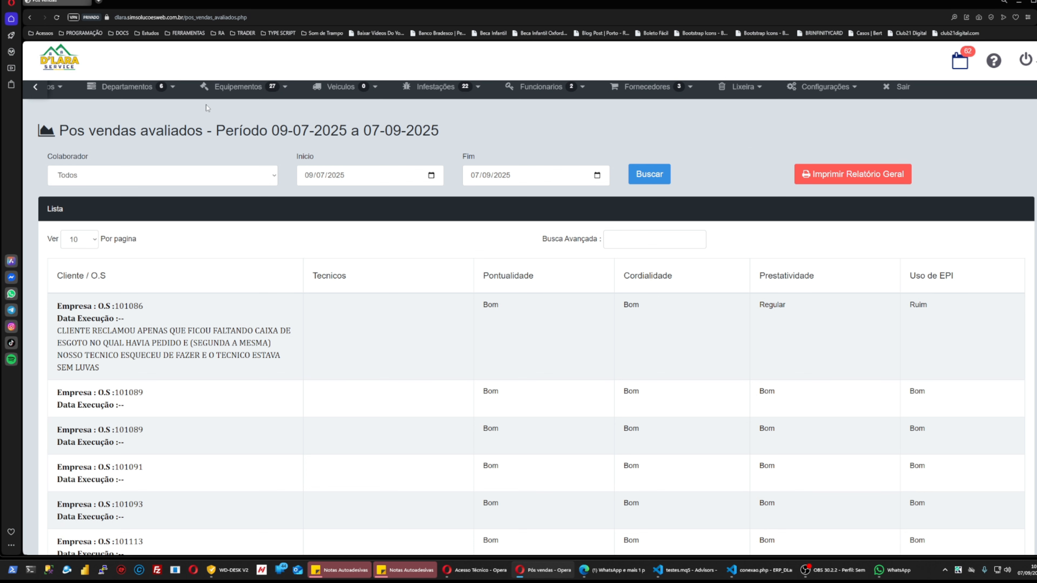
In Gerar certificados, search 'SIM' and print O.S 1's pest-control guarantee certificate.
mouse_move(433, 93)
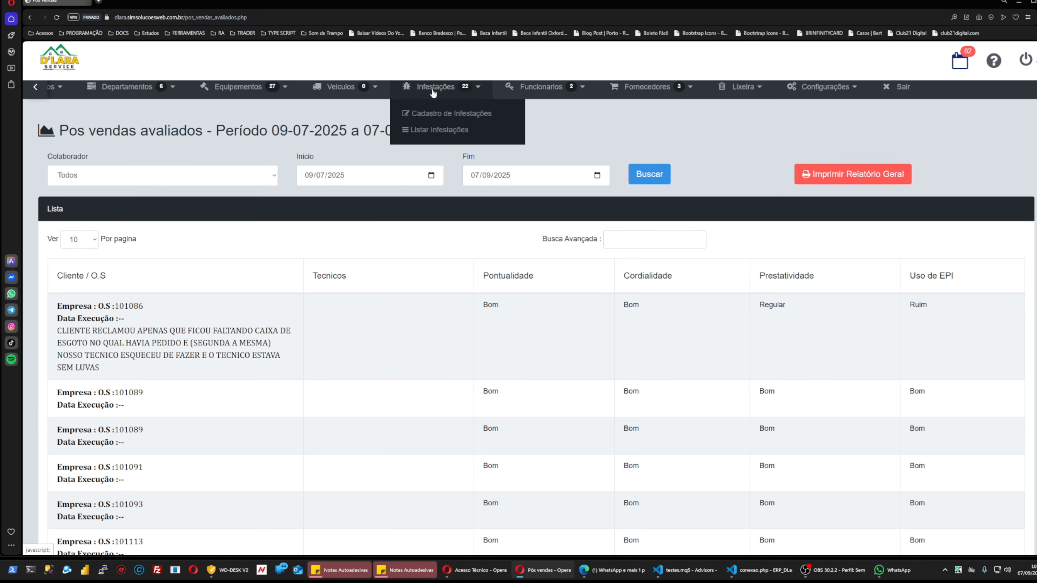
mouse_move(274, 96)
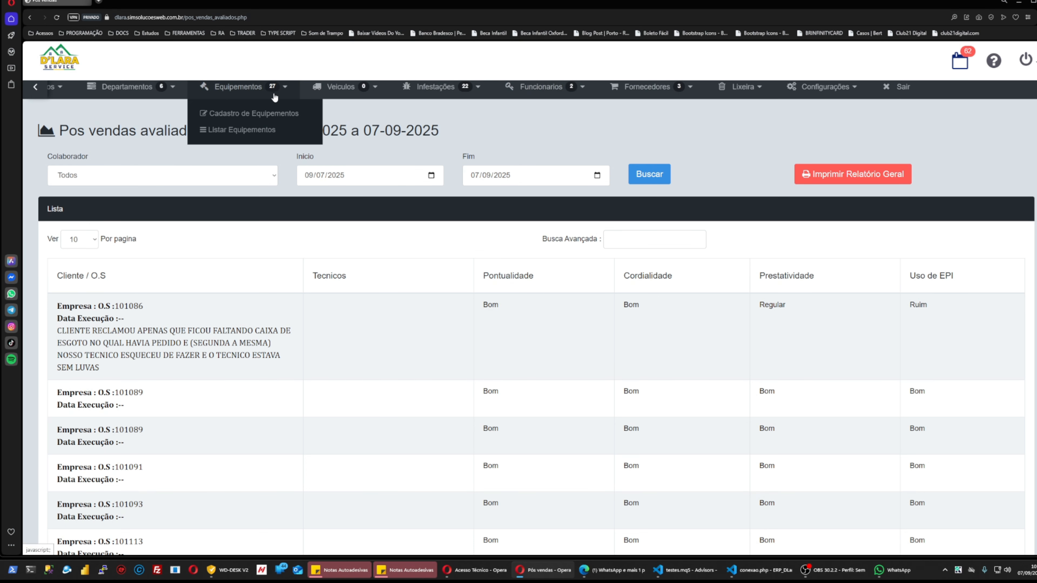
click(35, 87)
mouse_move(485, 89)
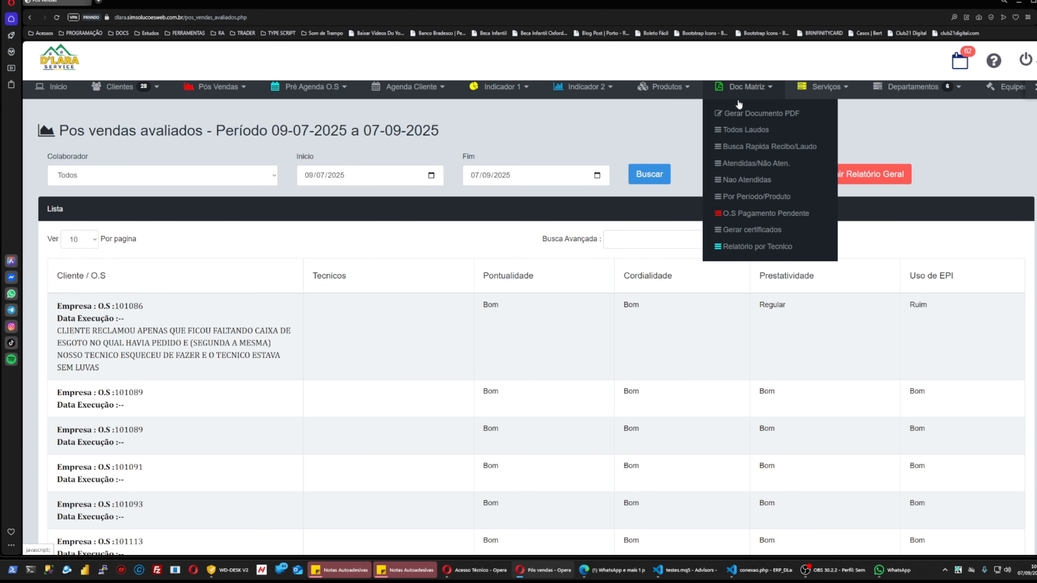
click(737, 234)
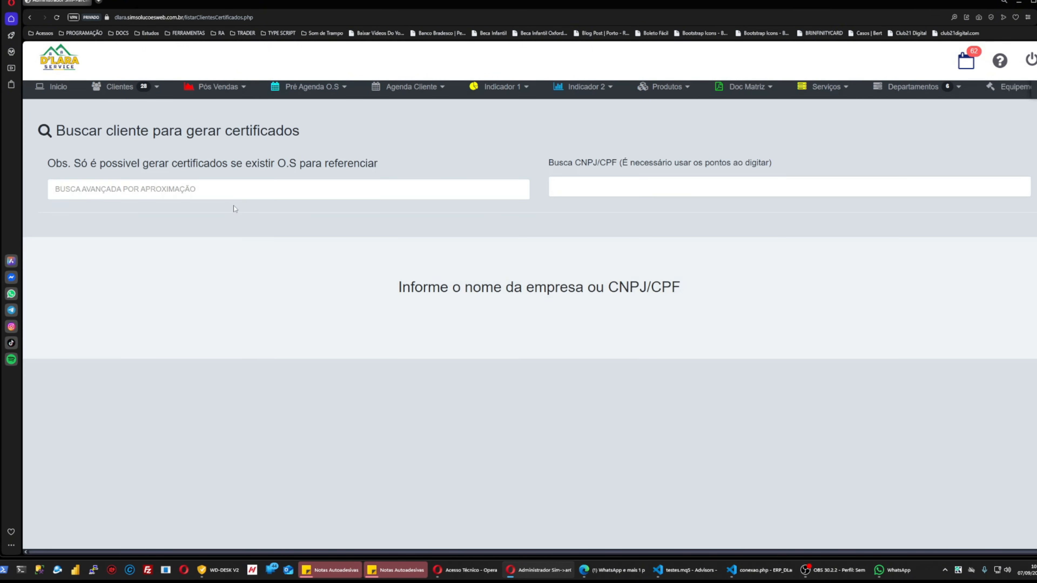
click(235, 189)
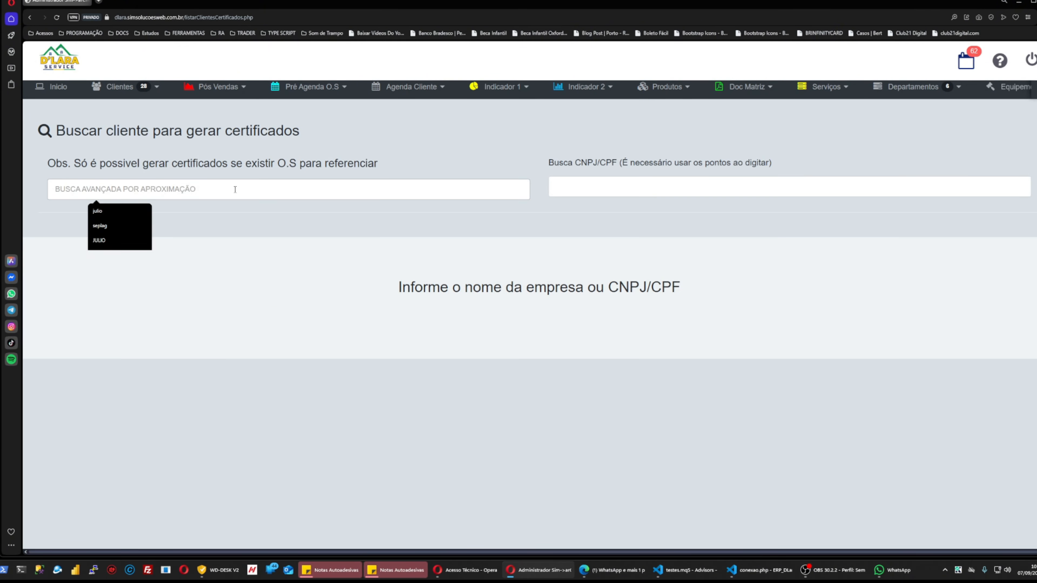
text(SIM)
click(749, 358)
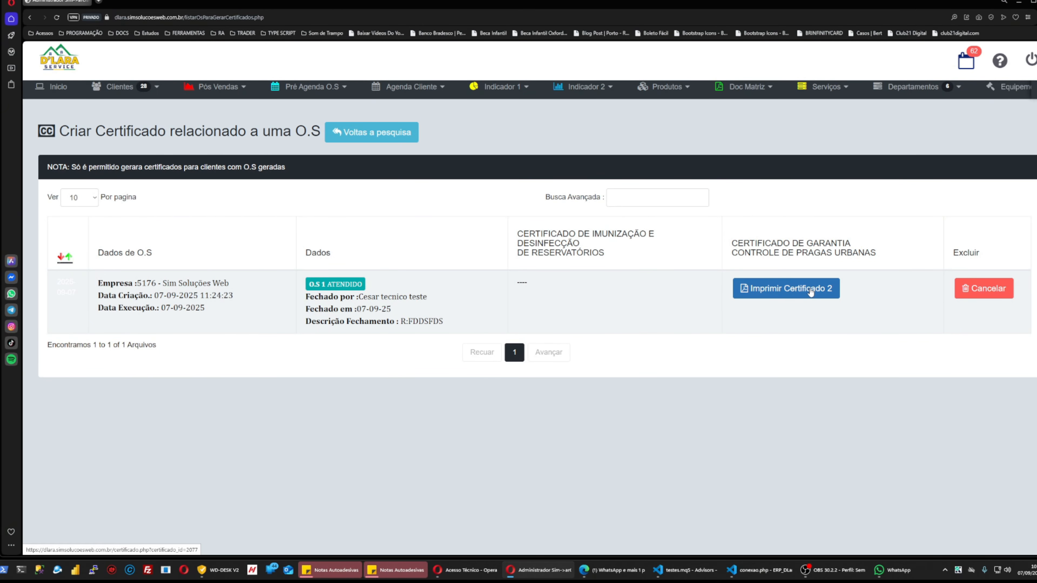
click(792, 289)
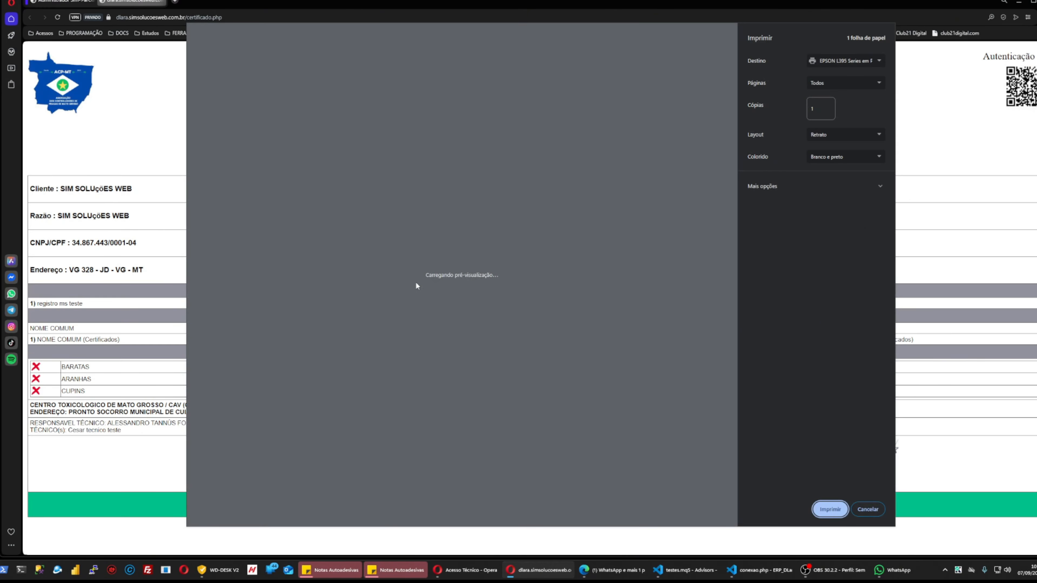
key(Escape)
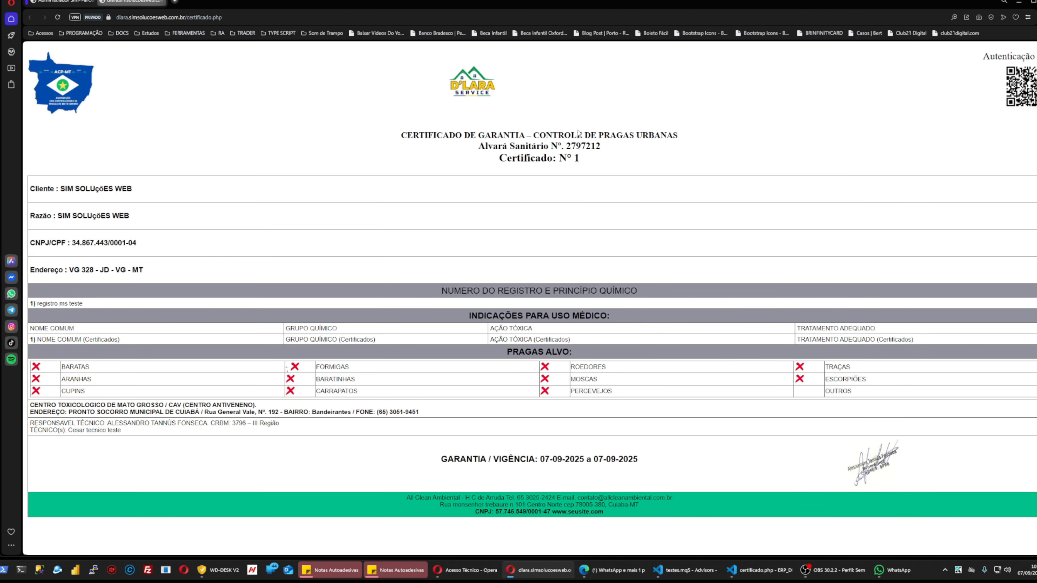
Review certificate Nº 1's title, Razão line and ARANHAS pest entry in preview, then cancel printing.
key(ctrl+p)
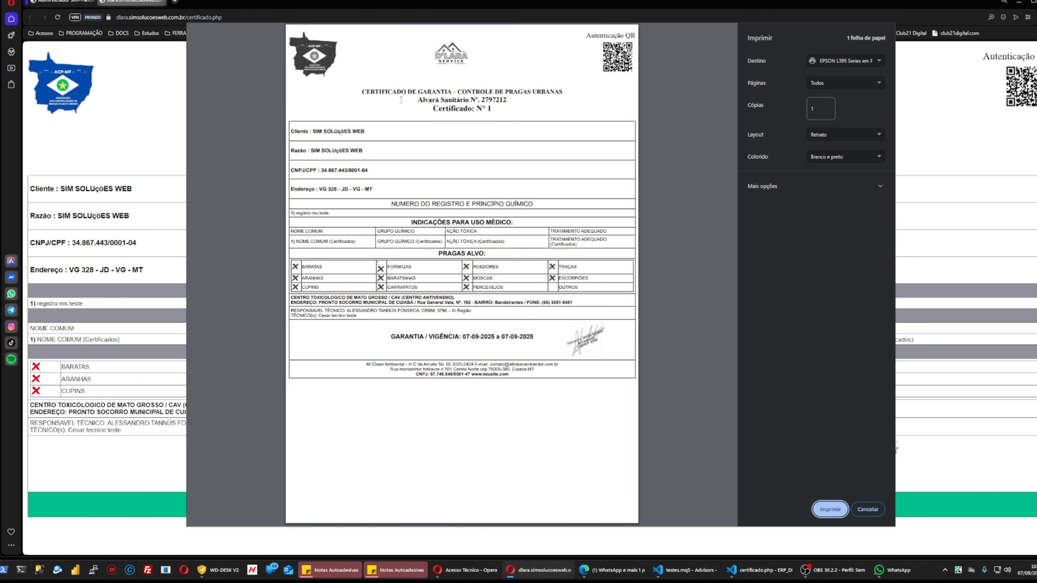
click(375, 96)
drag(479, 99, 523, 94)
click(532, 107)
drag(302, 150, 342, 150)
drag(303, 278, 318, 278)
click(509, 266)
click(861, 510)
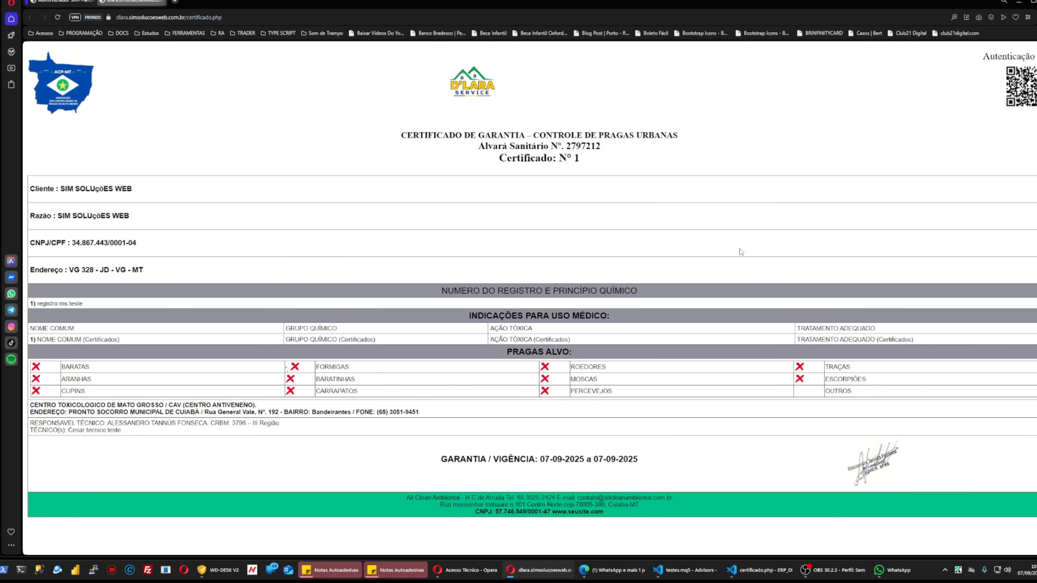
Open client 'SIM' for editing and select its portal login e-mail and password.
click(61, 2)
mouse_move(123, 87)
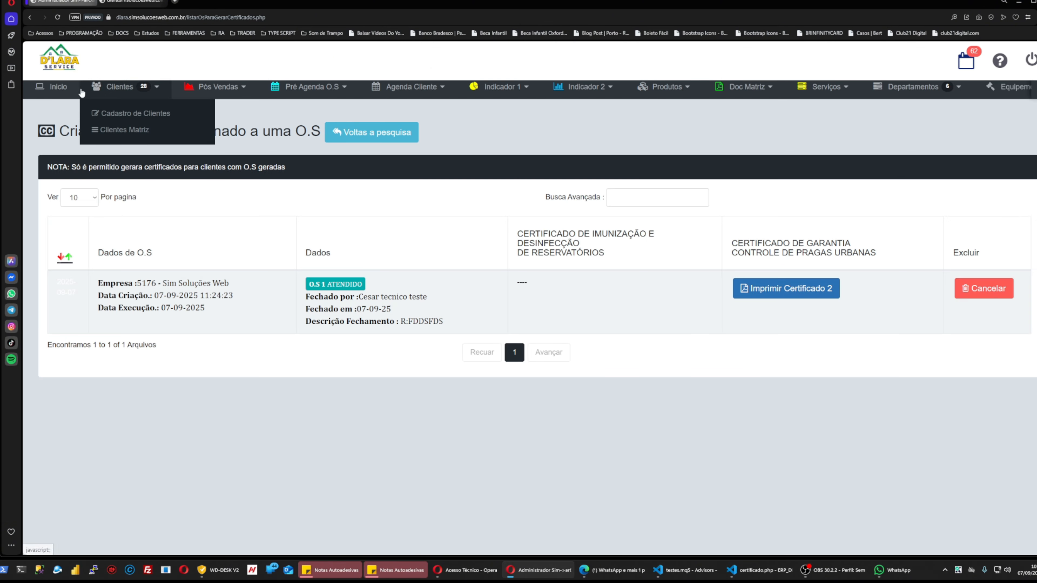
click(133, 130)
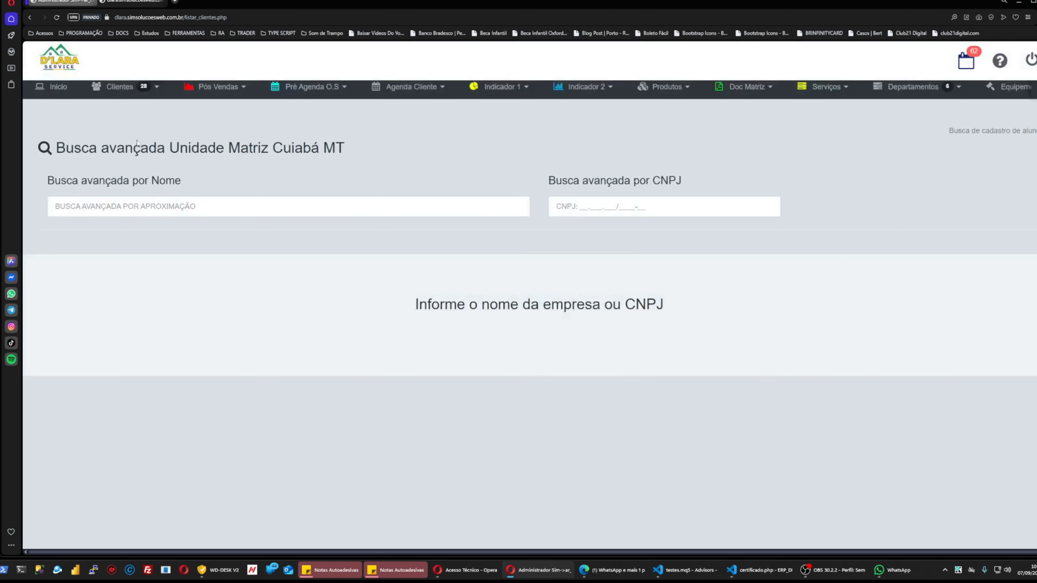
click(161, 202)
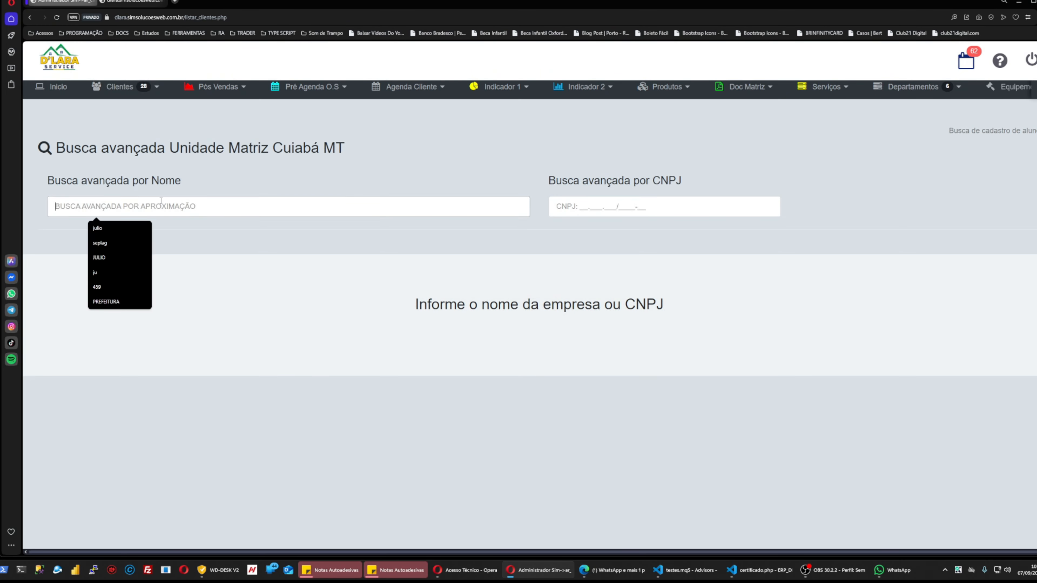
text(SIM)
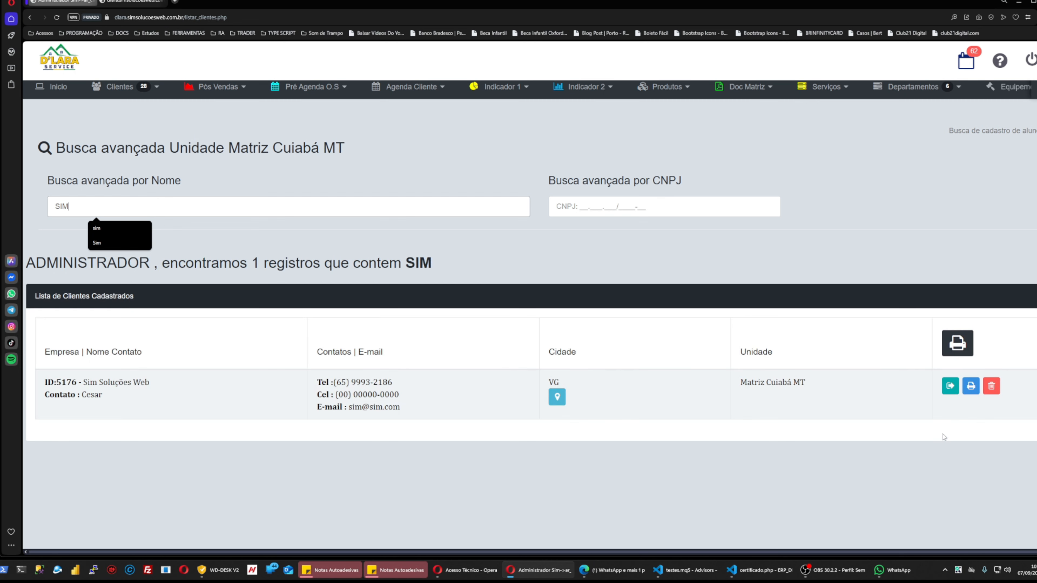
click(950, 392)
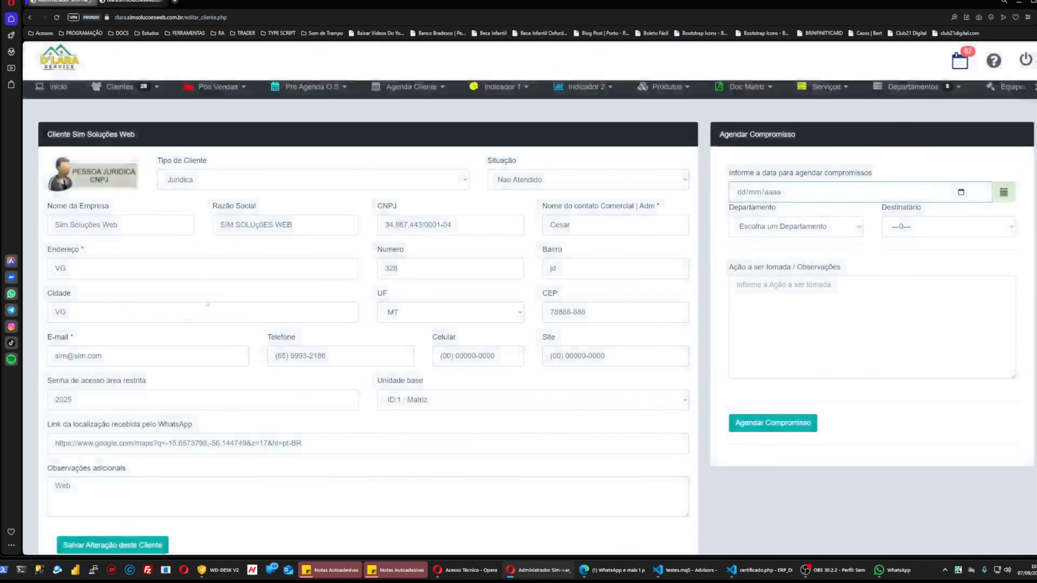
scroll(114, 283, down, 2)
drag(114, 283, 41, 276)
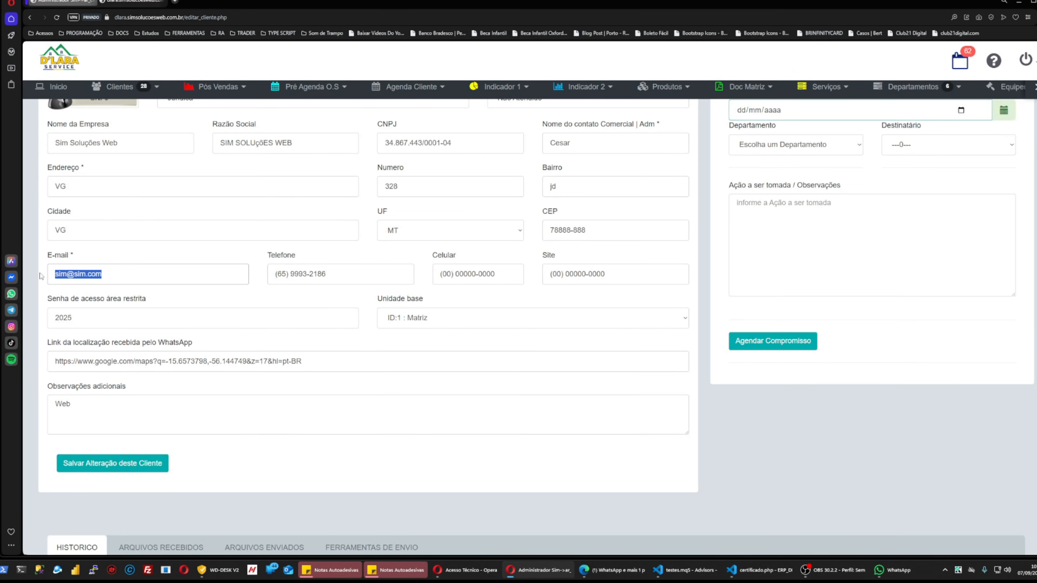
drag(77, 319, 12, 314)
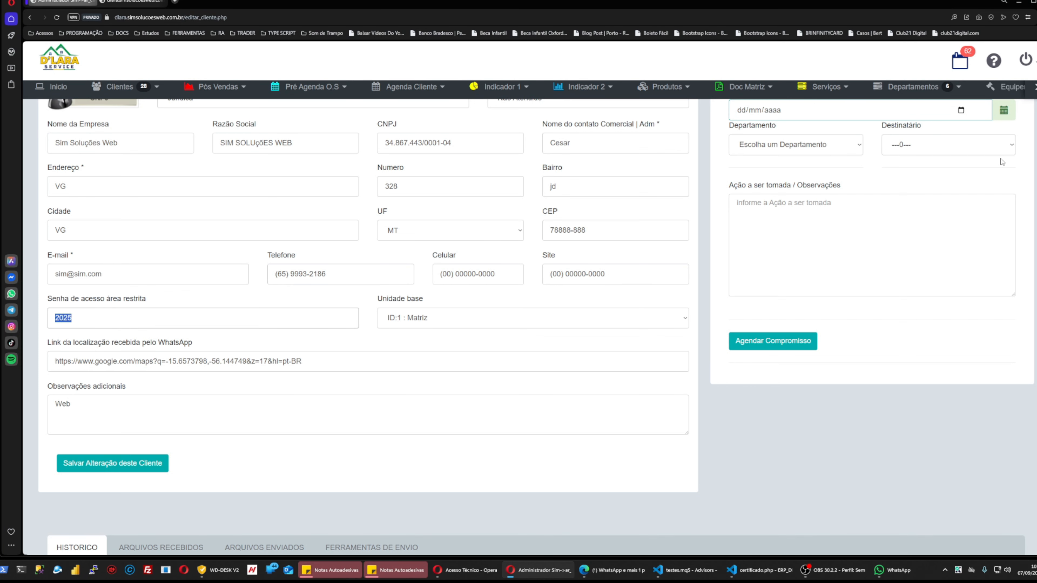
Open the acesso_cliente link from the Acesso Tecnico/Clientes page in a new tab.
click(1034, 88)
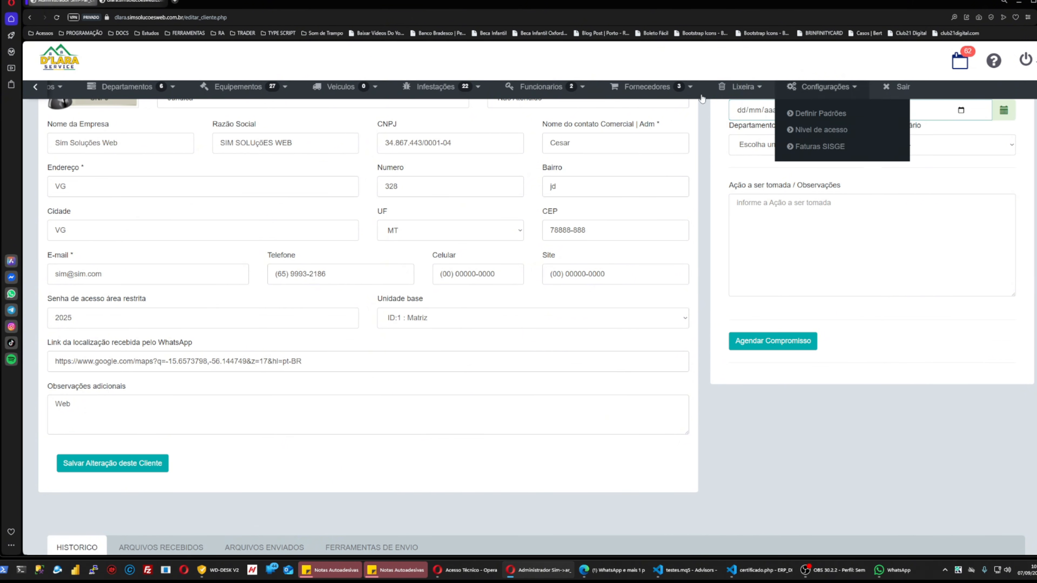
mouse_move(565, 97)
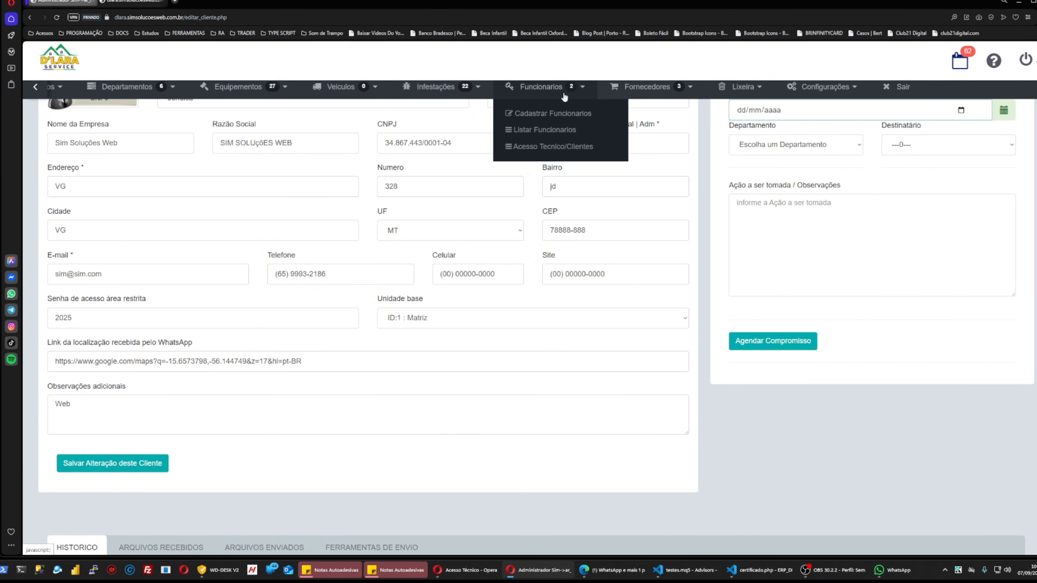
click(551, 147)
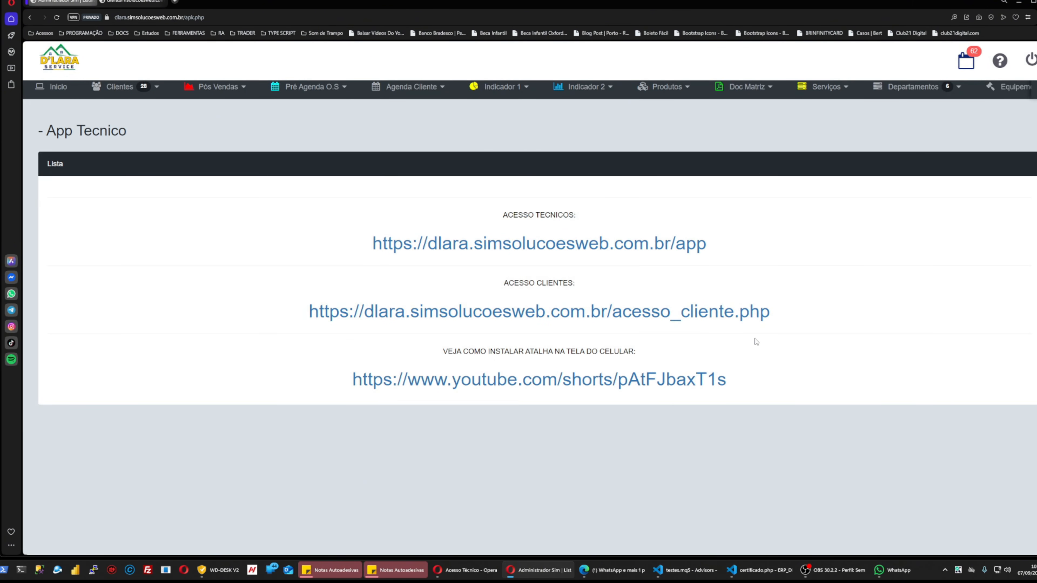
drag(770, 315, 309, 314)
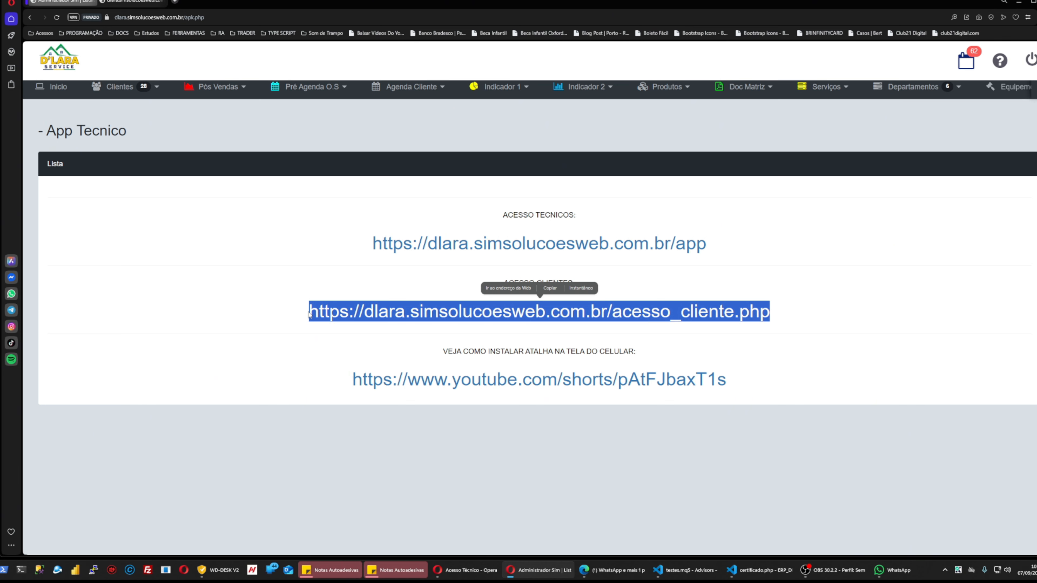
right_click(348, 310)
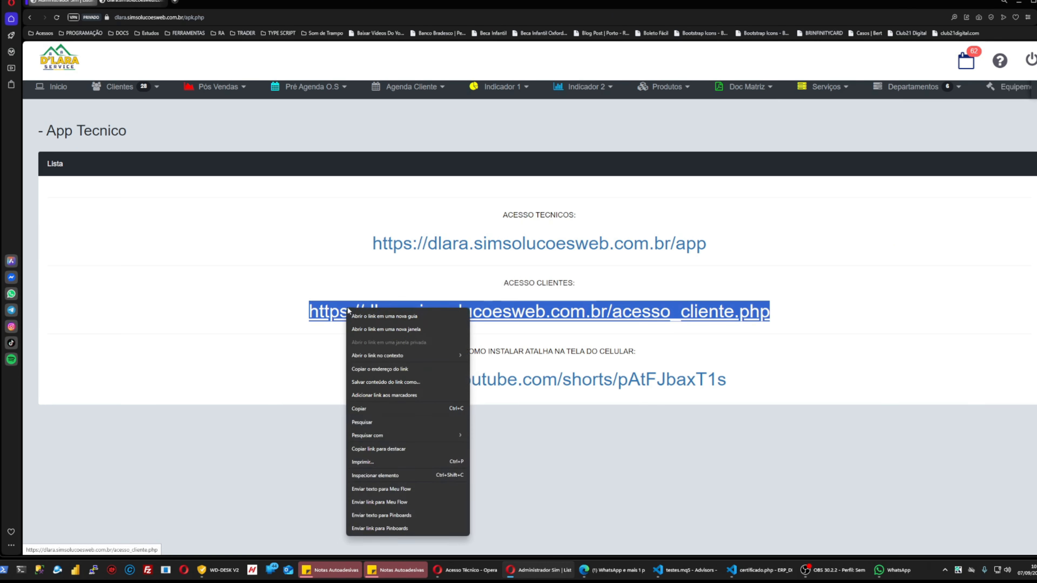
click(390, 316)
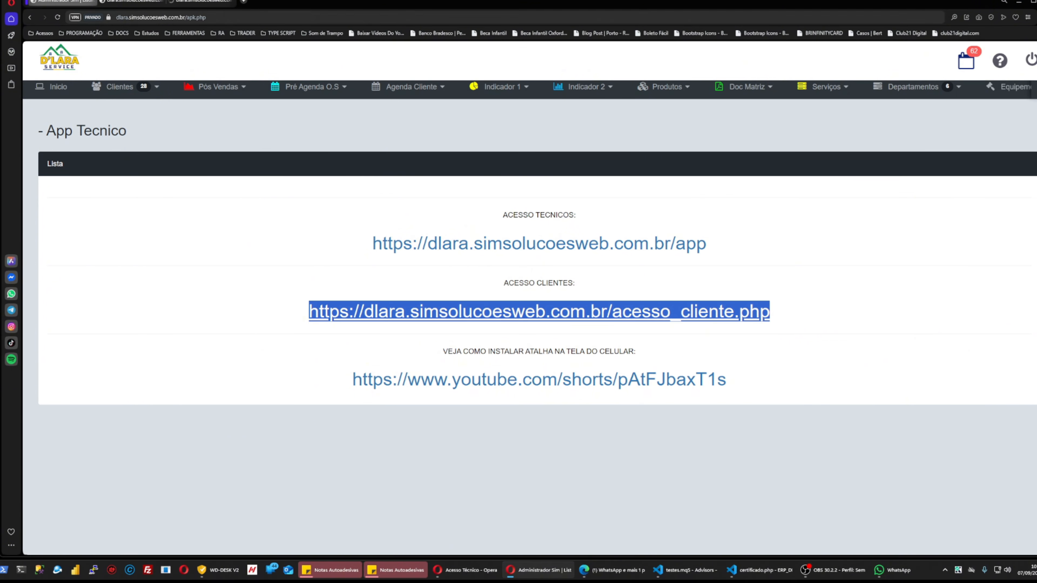
Sign in to the client portal with the saved login, password and displayed verification code.
click(200, 2)
click(885, 191)
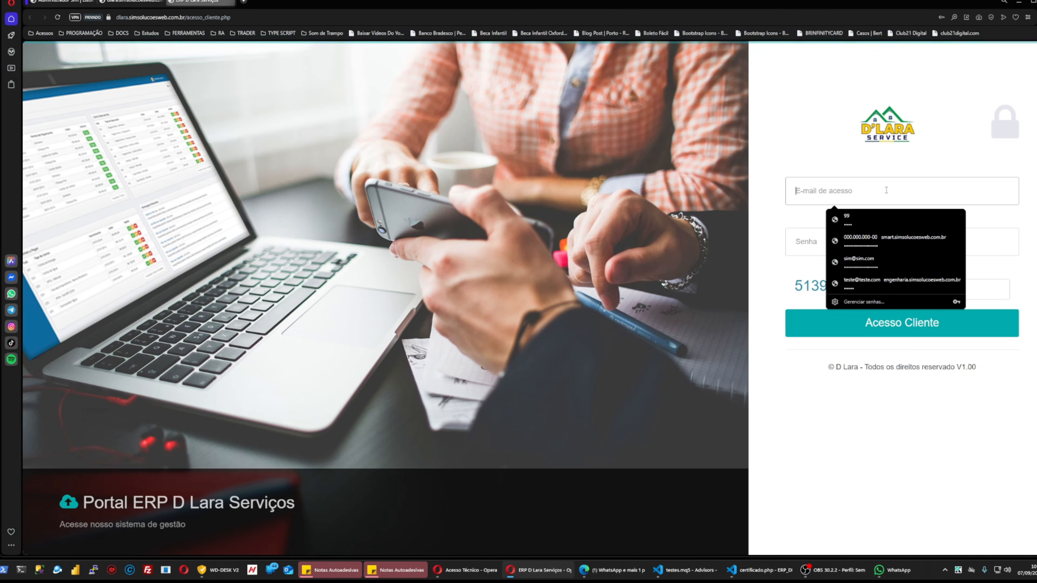
key(super+v)
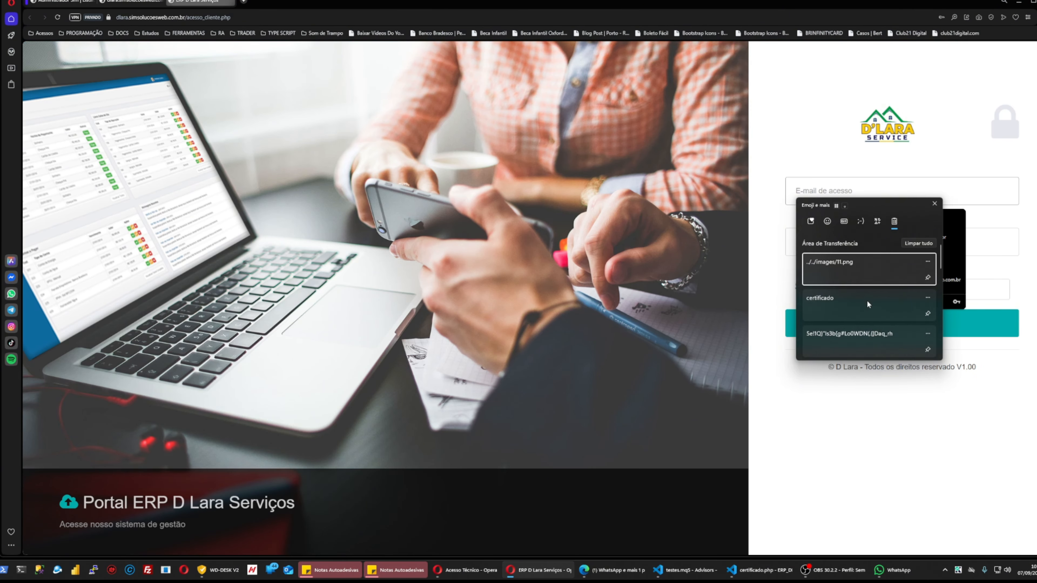
click(893, 182)
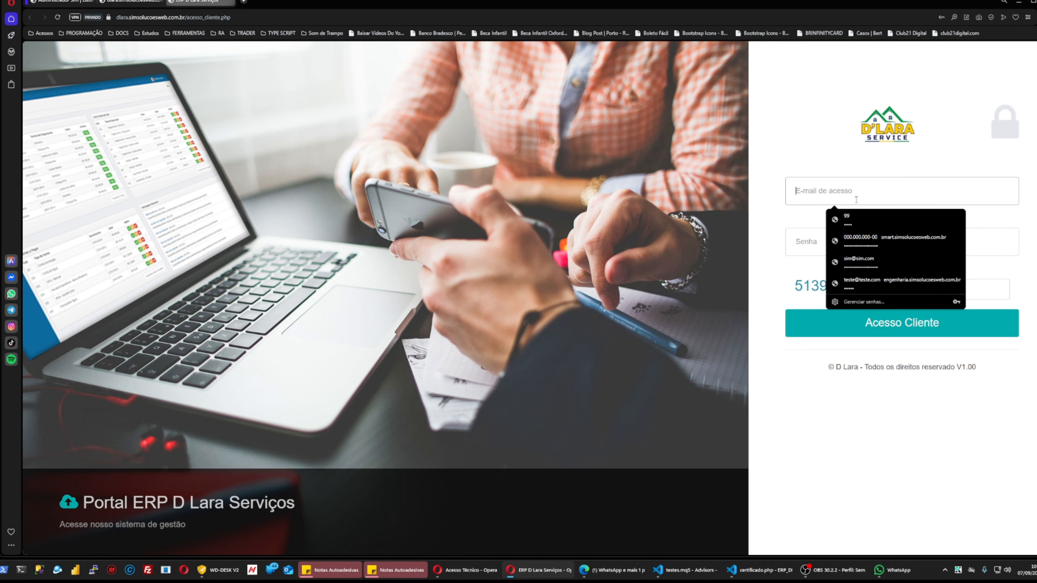
click(870, 262)
drag(860, 240, 709, 250)
text(•)
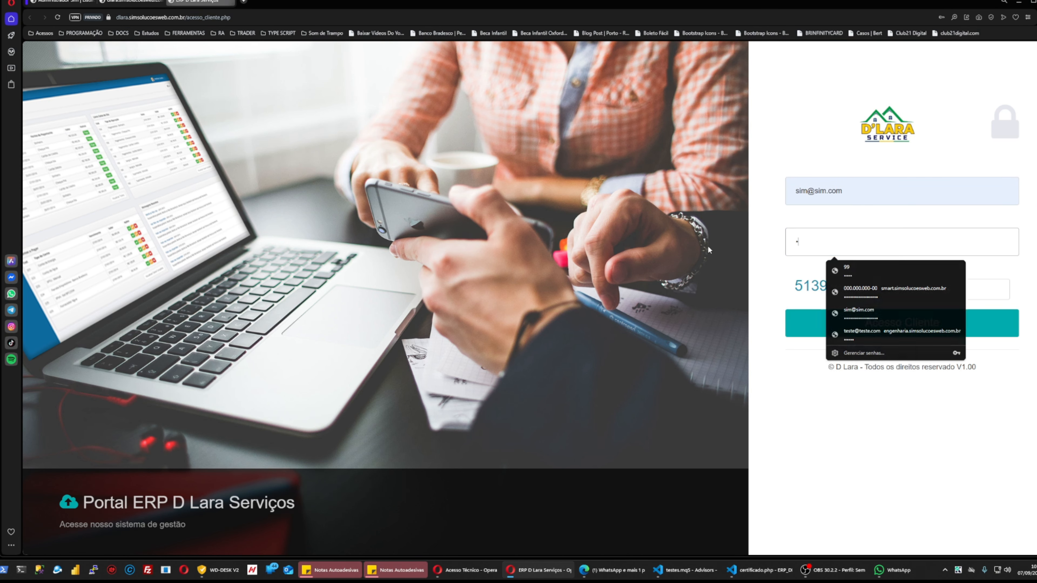
text(••)
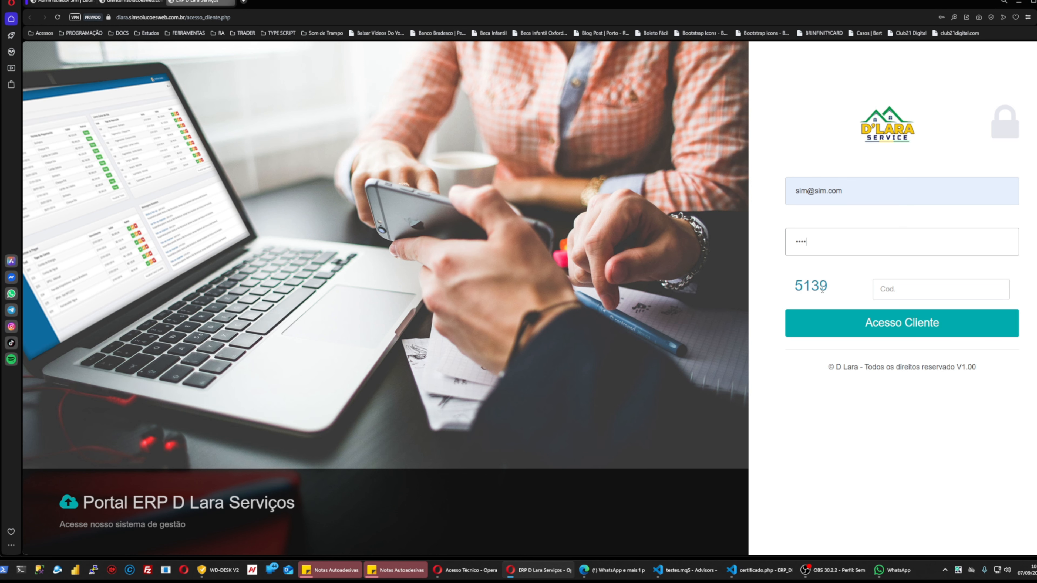
double_click(812, 286)
drag(811, 286, 920, 290)
click(905, 323)
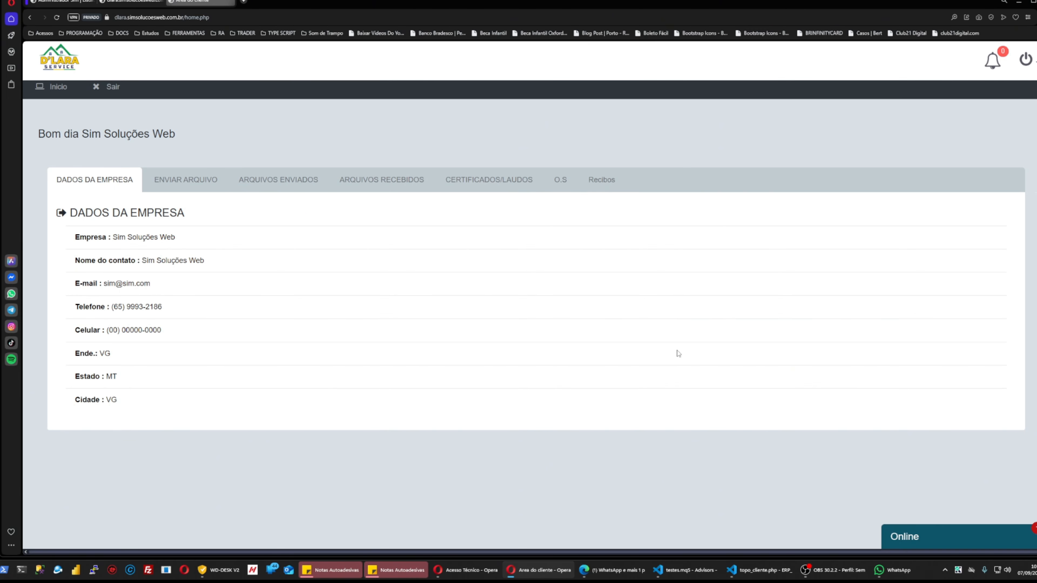
Zoom in and browse the portal's file tabs, ending on CERTIFICADOS/LAUDOS.
key(ctrl+plus)
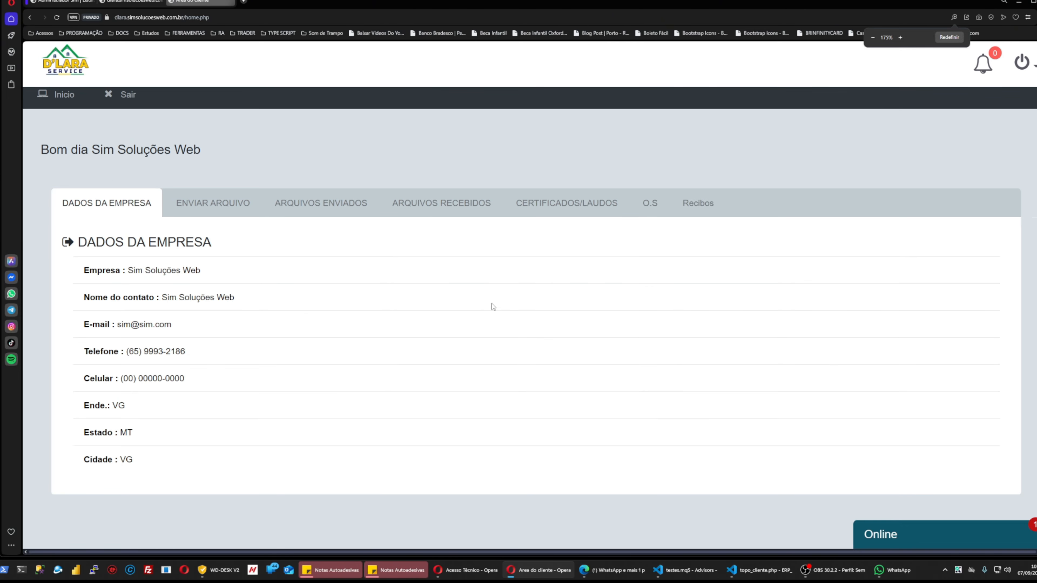
click(210, 208)
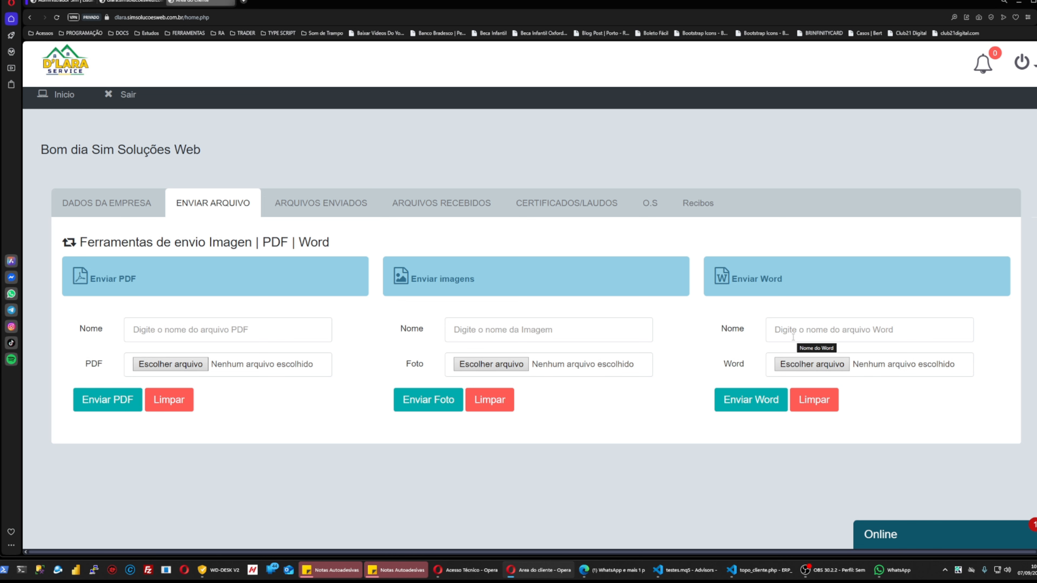
click(336, 210)
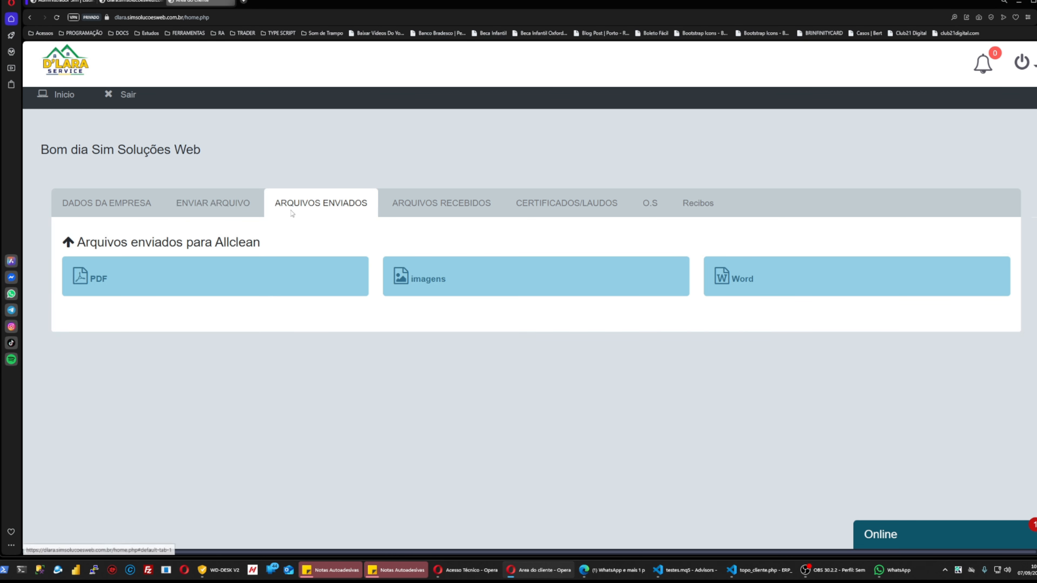
click(429, 208)
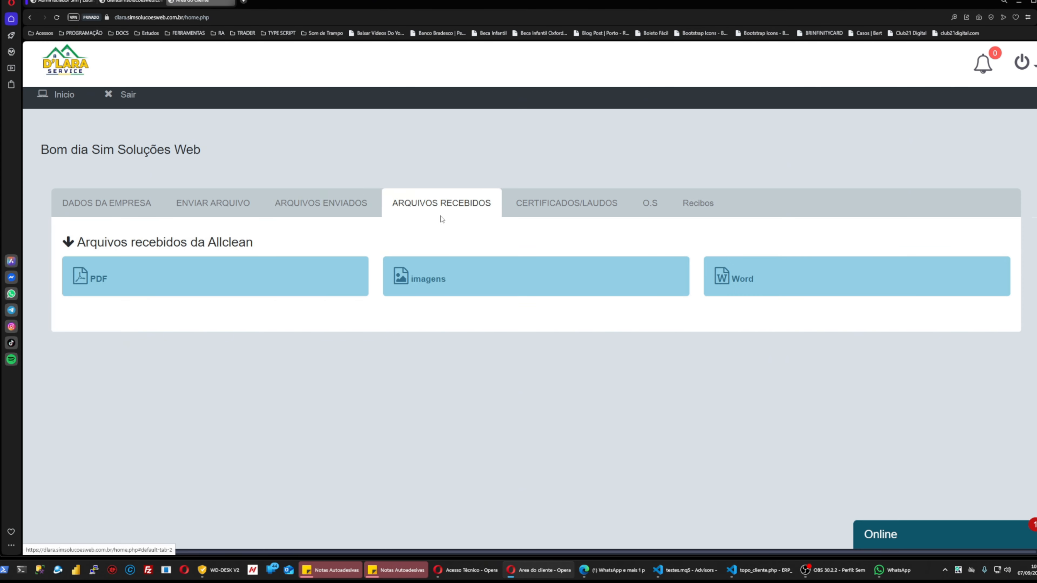
click(548, 212)
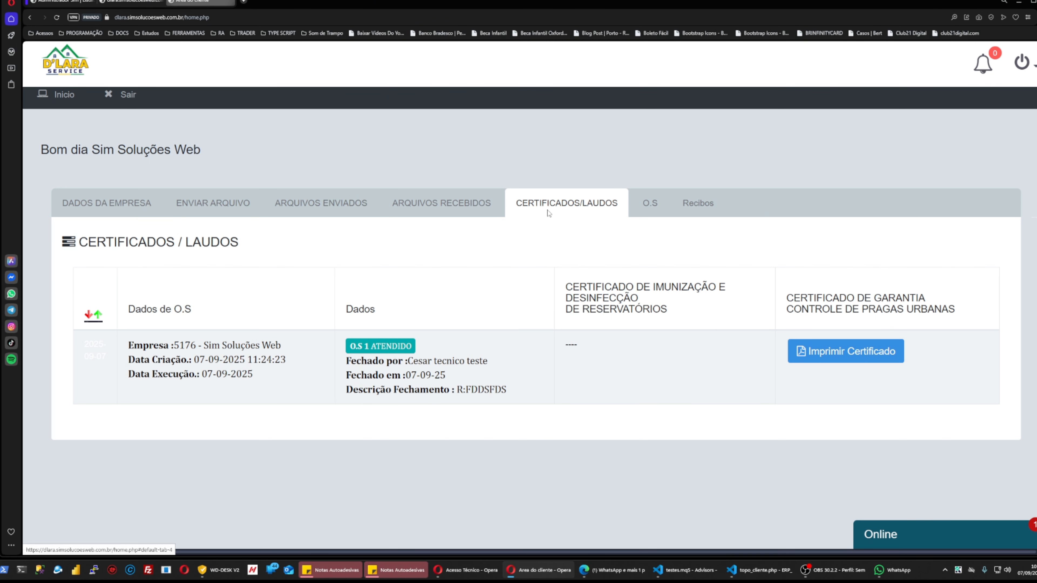
Preview the pest-control warranty certificate and cancel printing.
click(844, 352)
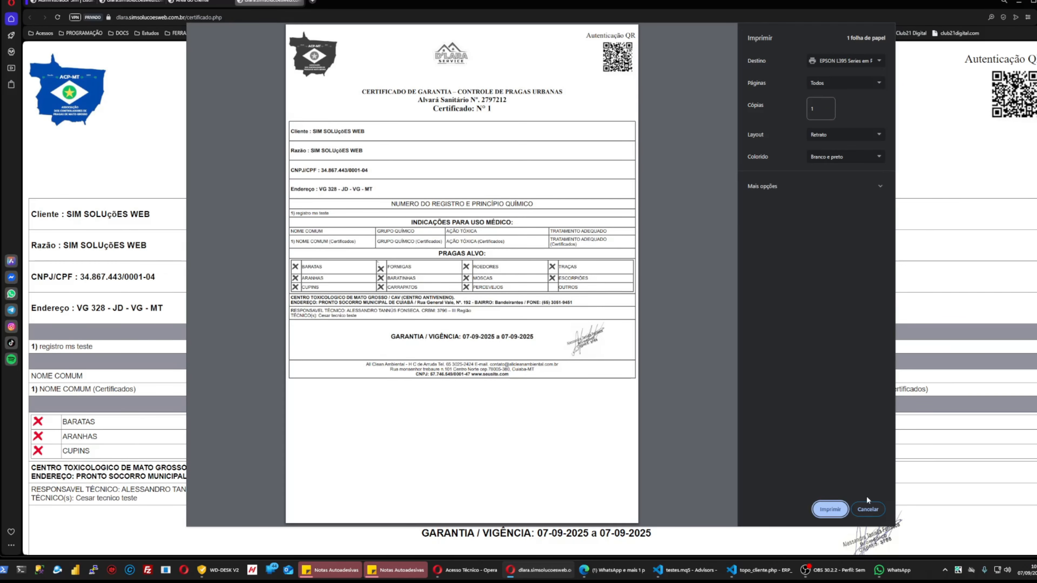
click(867, 509)
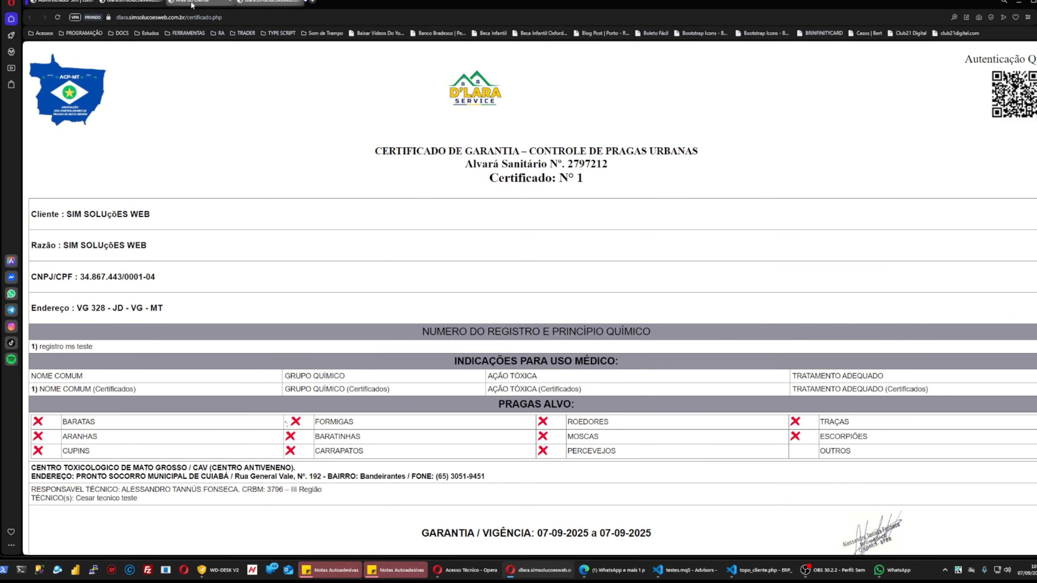
click(192, 3)
Try generating O.S 1's PDF, close the 404 tab, check Recibos, then return to DADOS DA EMPRESA.
click(650, 203)
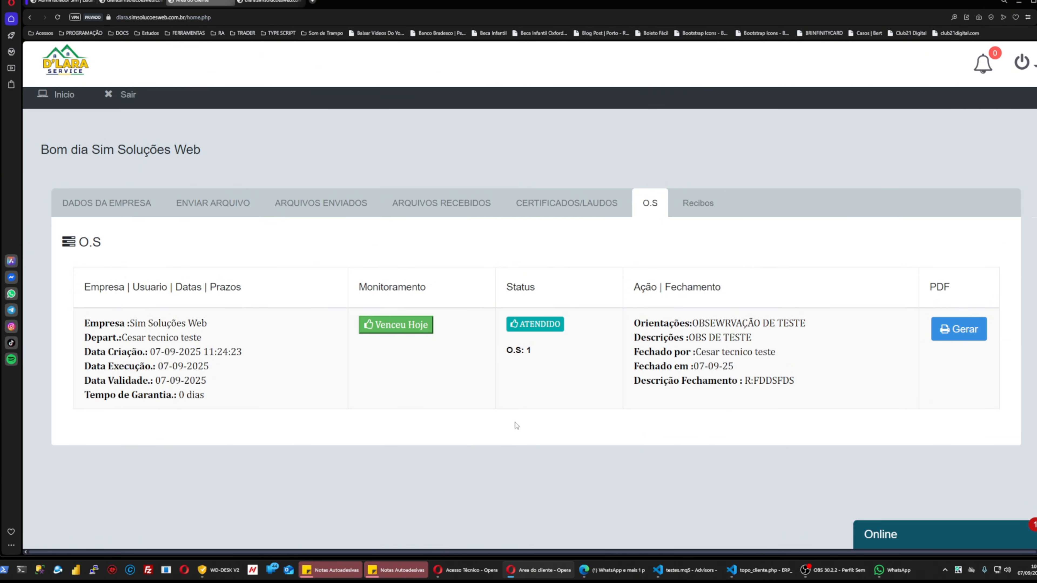
click(958, 329)
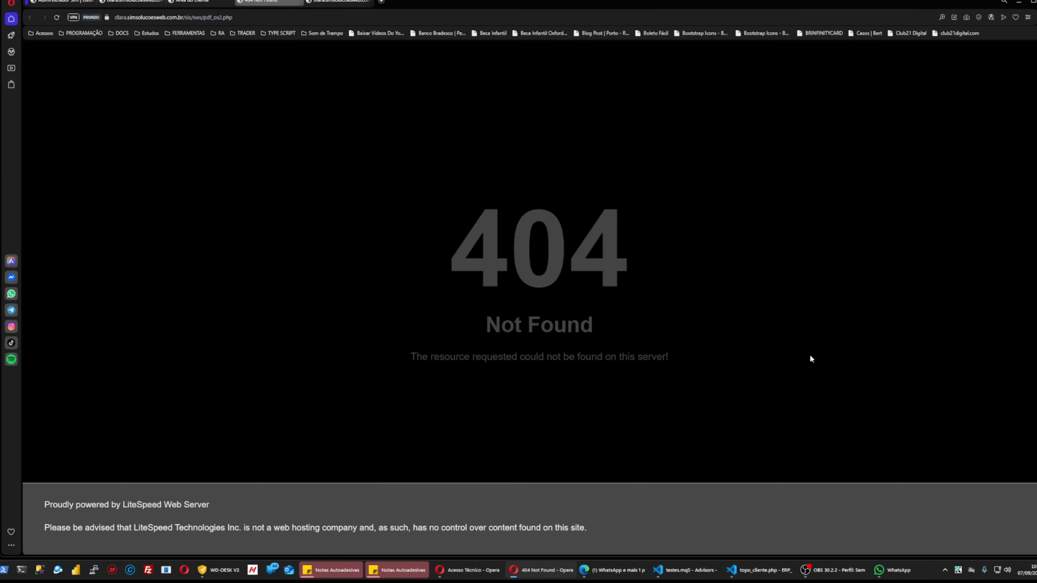
click(299, 2)
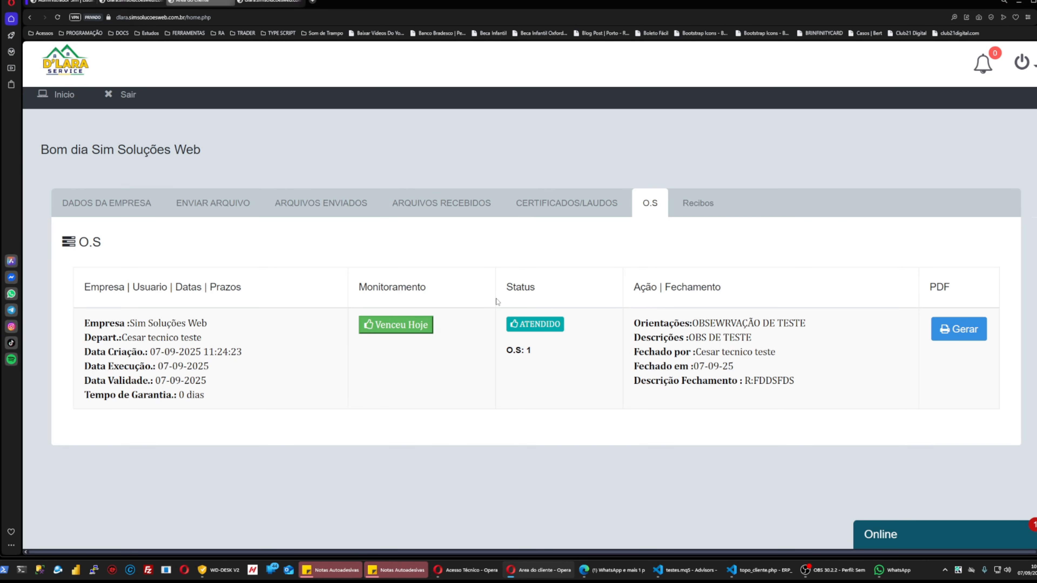
click(705, 206)
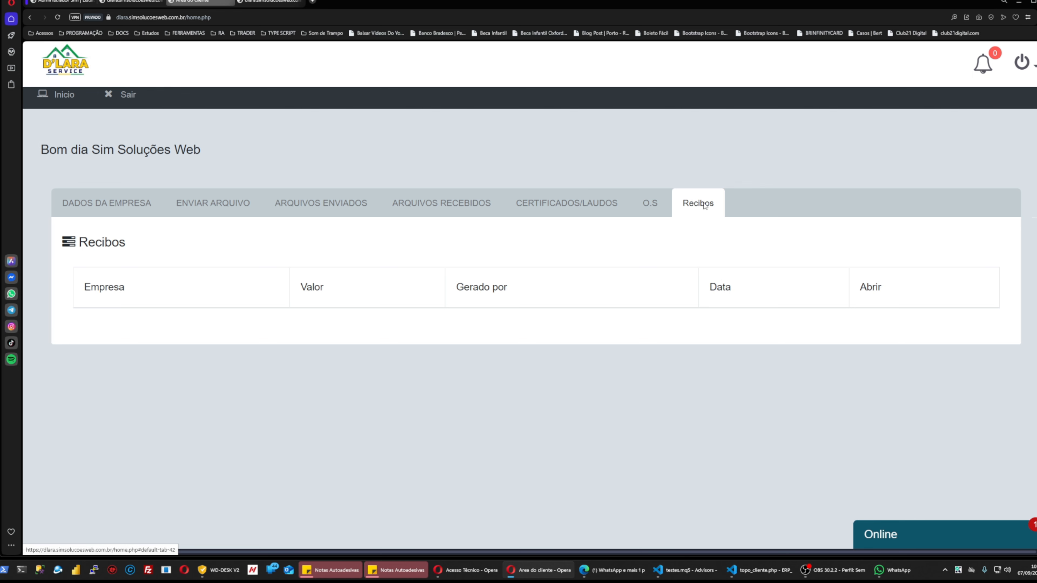
click(86, 209)
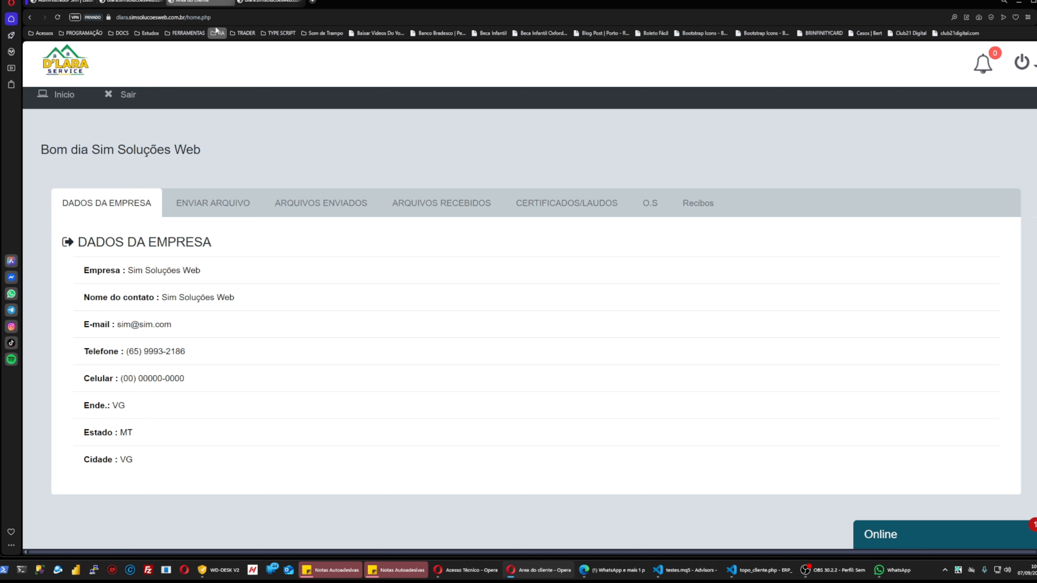
click(225, 17)
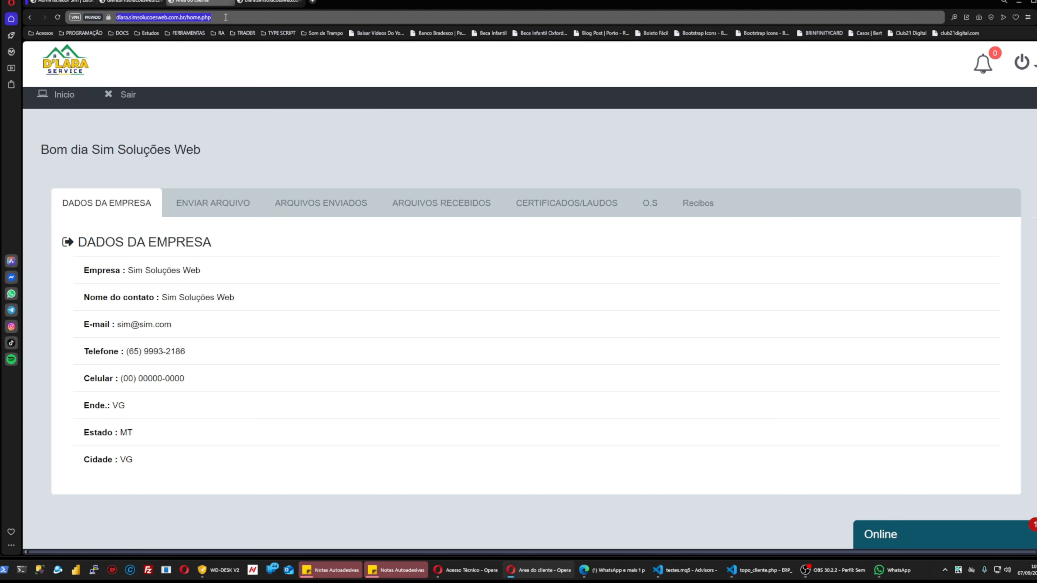
Switch from the client area to the admin panel tab showing the App Tecnico page.
click(122, 7)
click(67, 3)
click(833, 356)
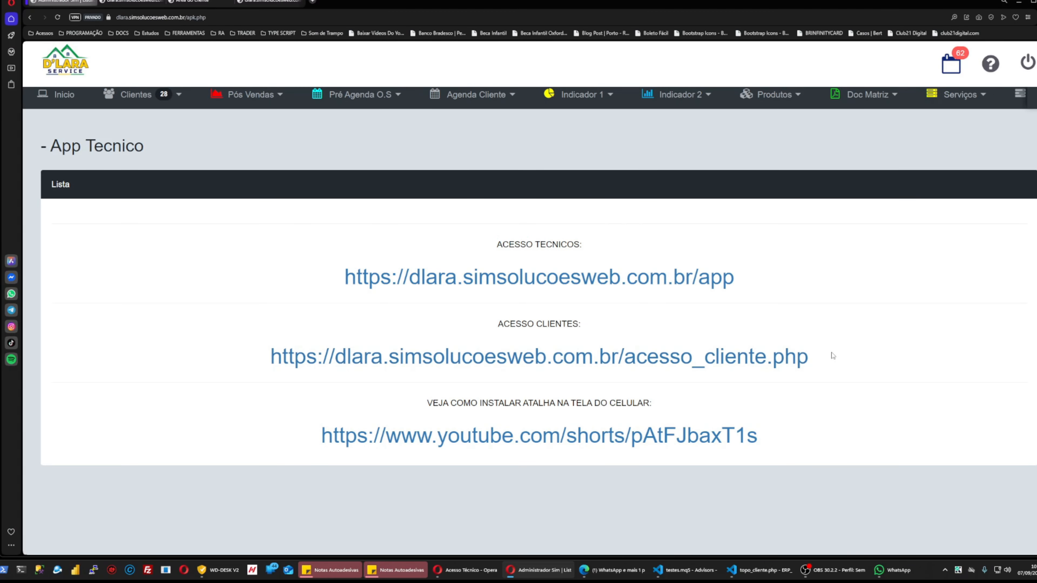
drag(832, 355, 290, 358)
click(573, 315)
Open Funcionários > Acesso Técnico/Clientes and highlight the technician, client and shortcut-video links.
click(1033, 97)
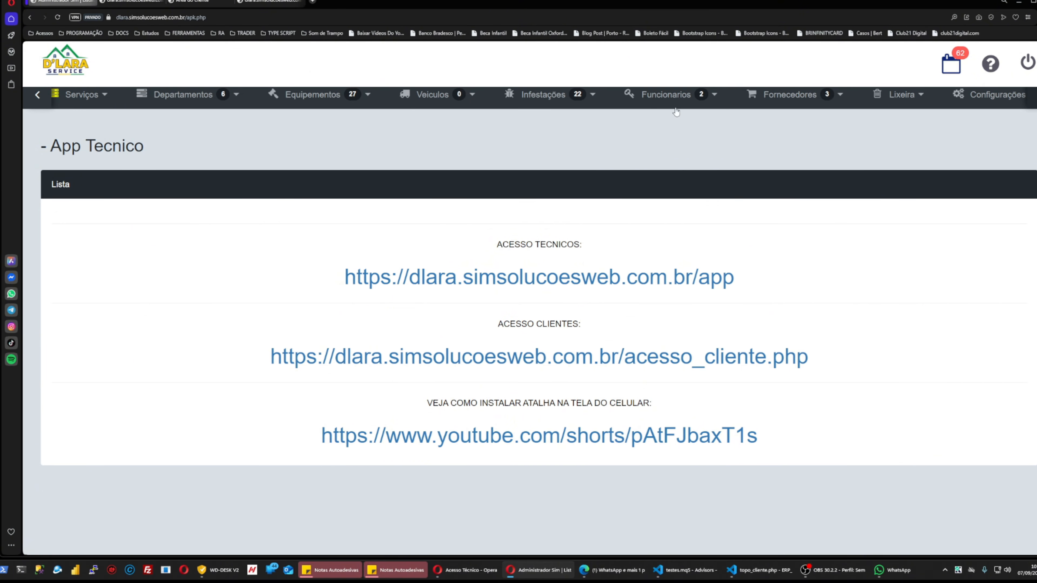
click(675, 109)
click(656, 165)
drag(340, 288, 752, 292)
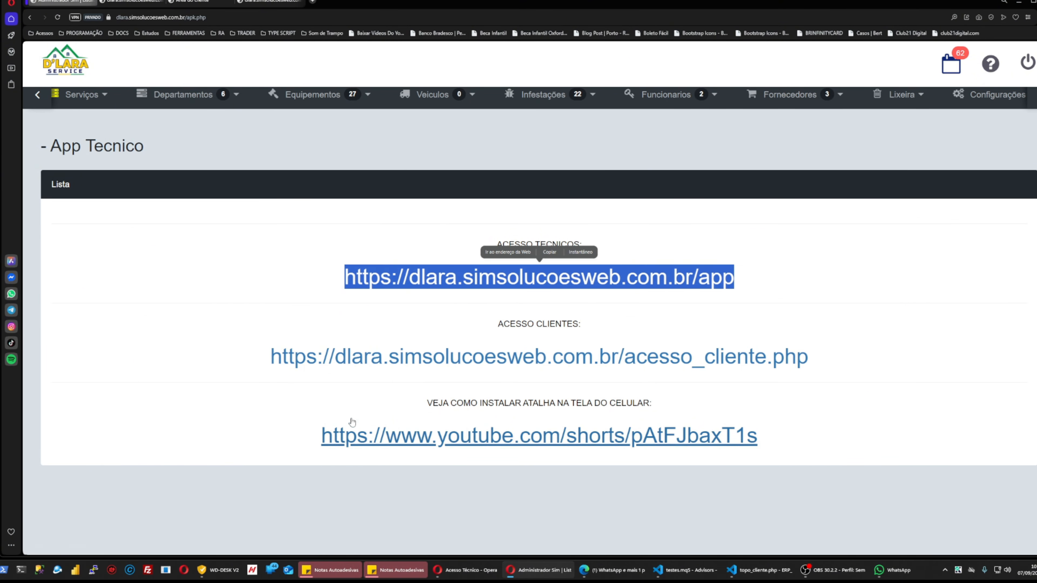
drag(260, 359, 812, 362)
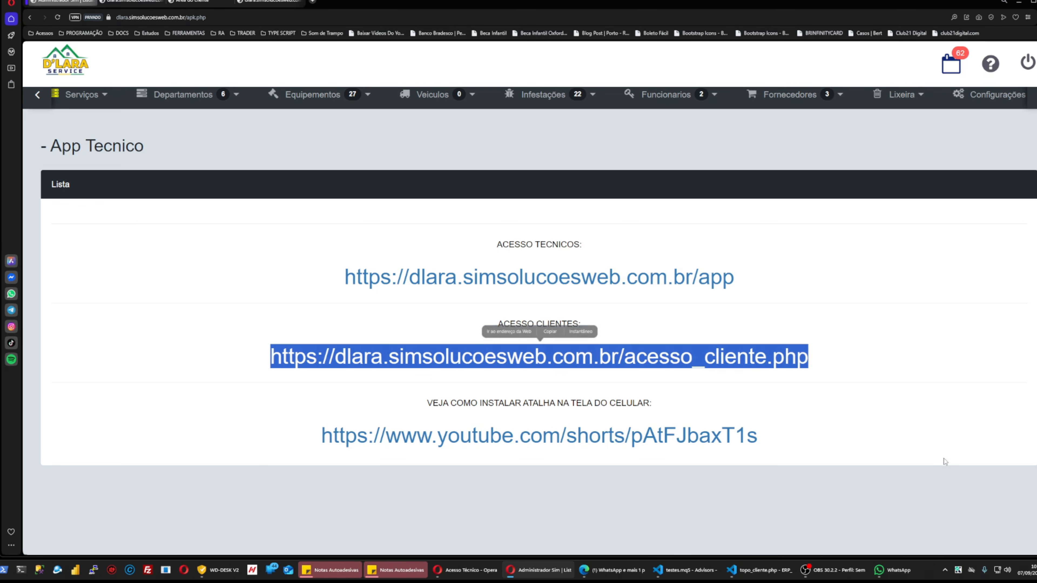
drag(318, 437, 786, 450)
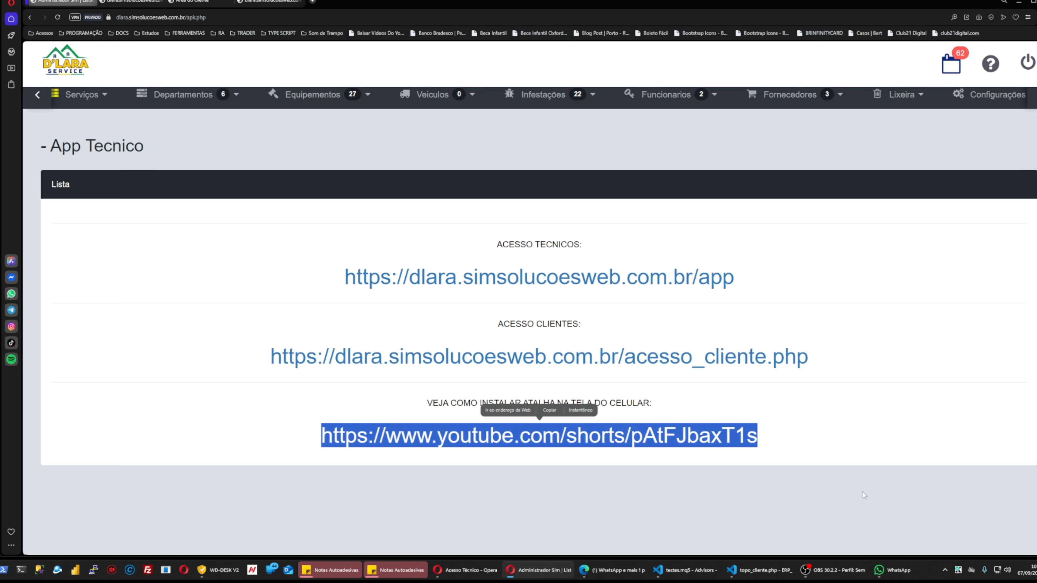
click(778, 445)
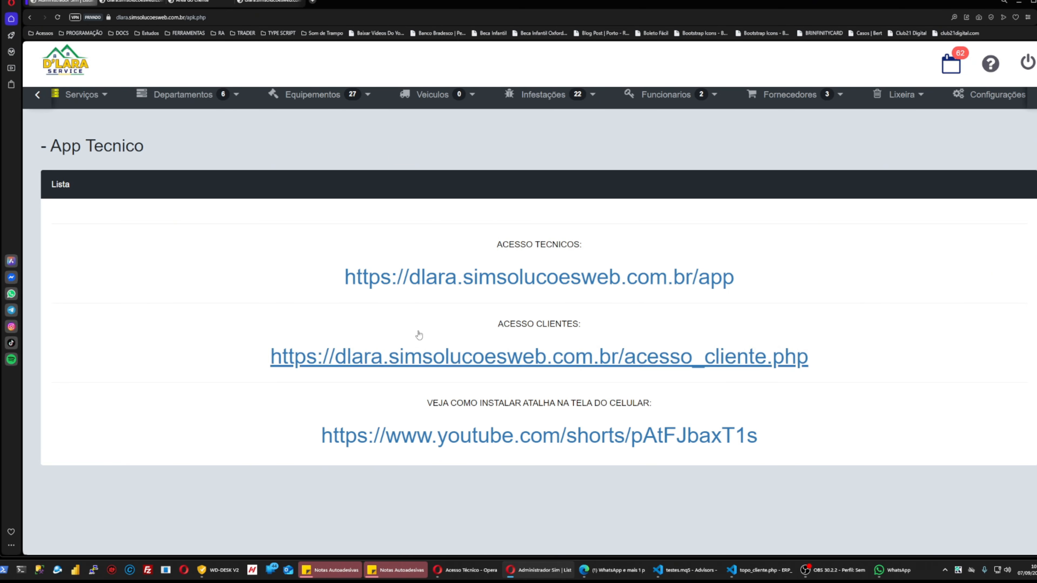
drag(764, 271, 334, 291)
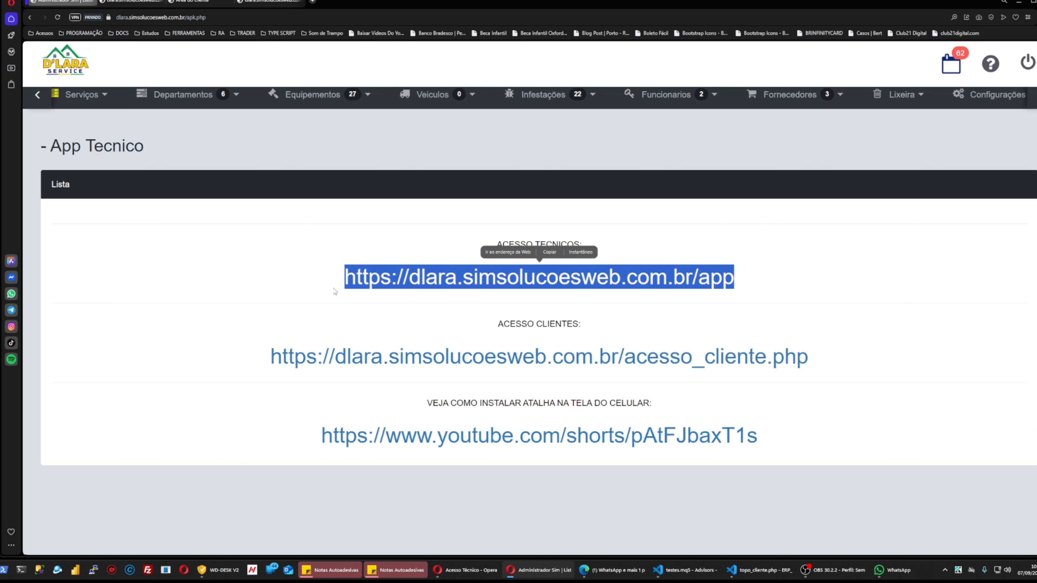
click(837, 256)
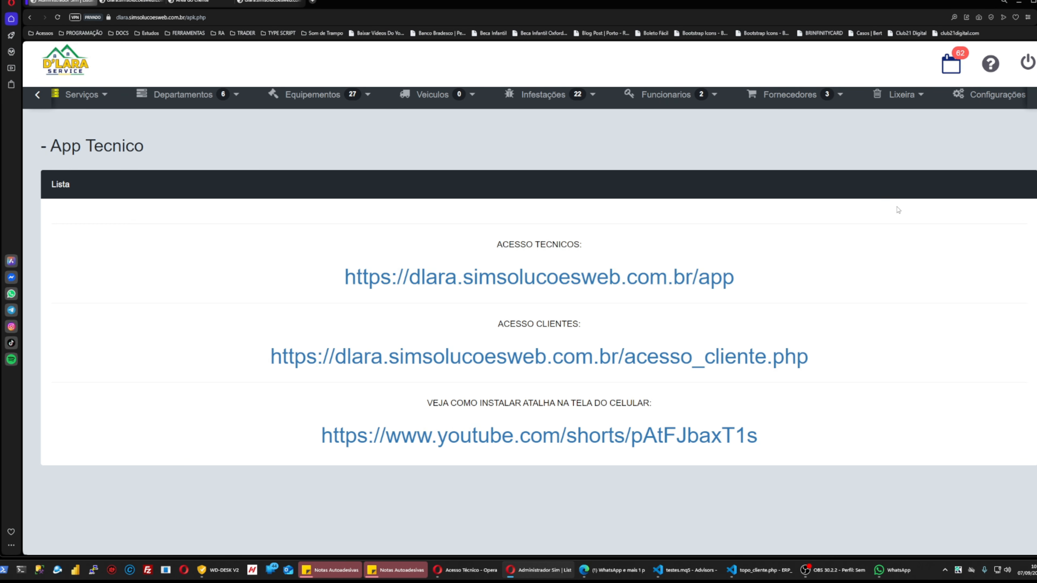
Log out of the client area with the power icon > Desconectar.
click(132, 2)
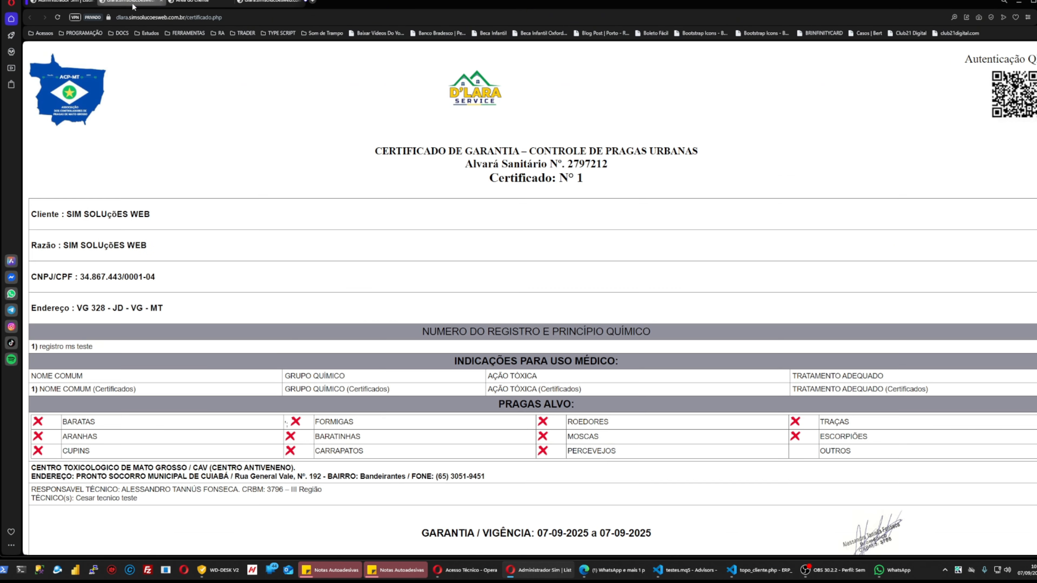
click(180, 1)
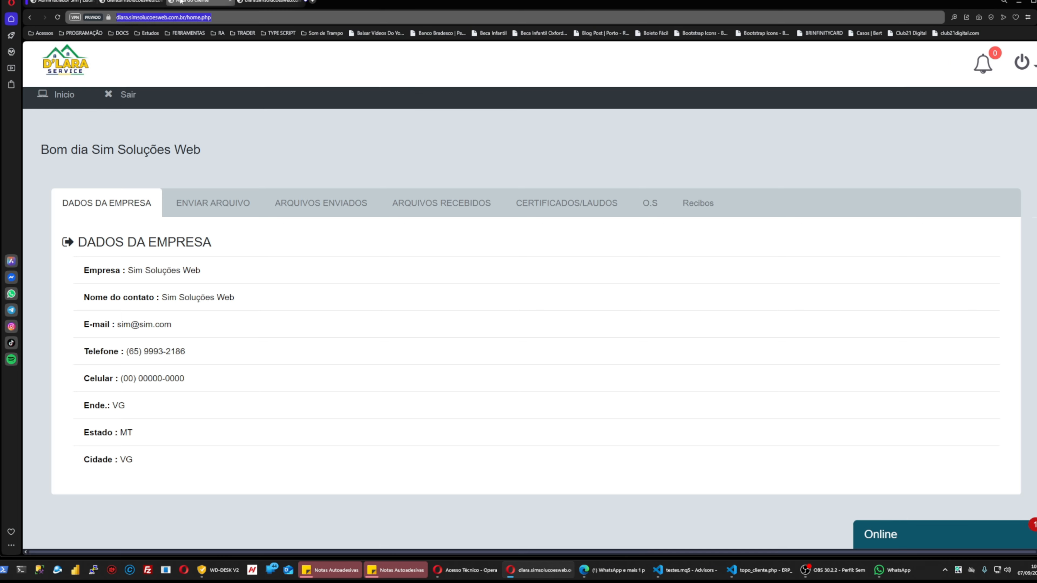
click(1022, 62)
click(981, 115)
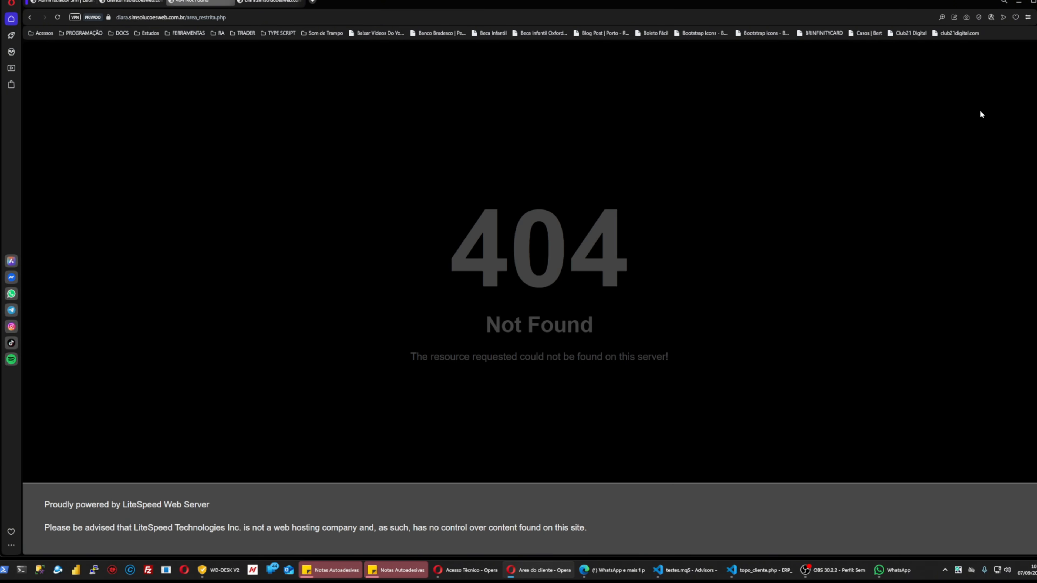
Close the 404 and leftover tabs, then log out of the admin panel.
click(232, 2)
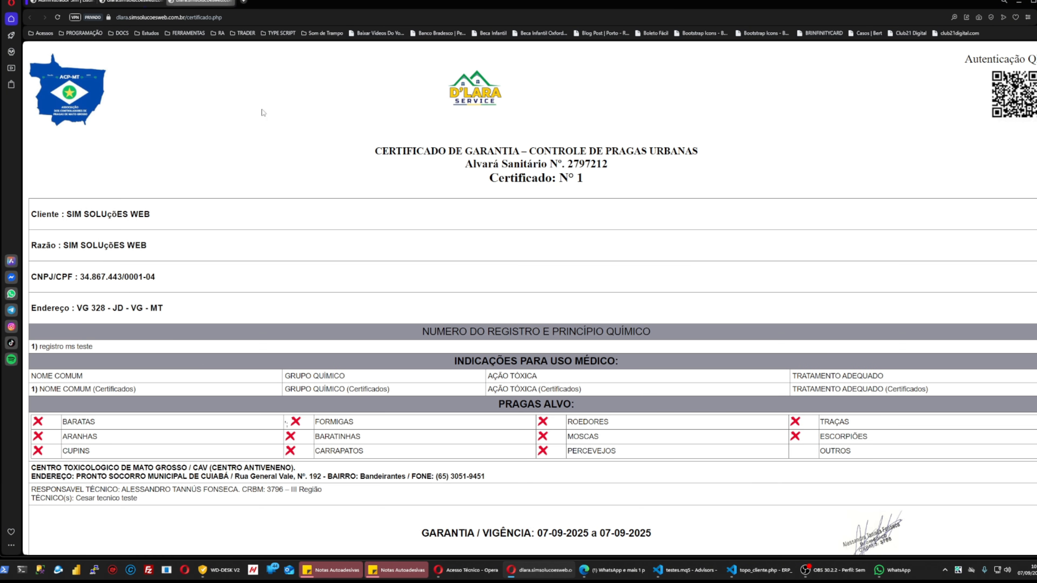
click(232, 1)
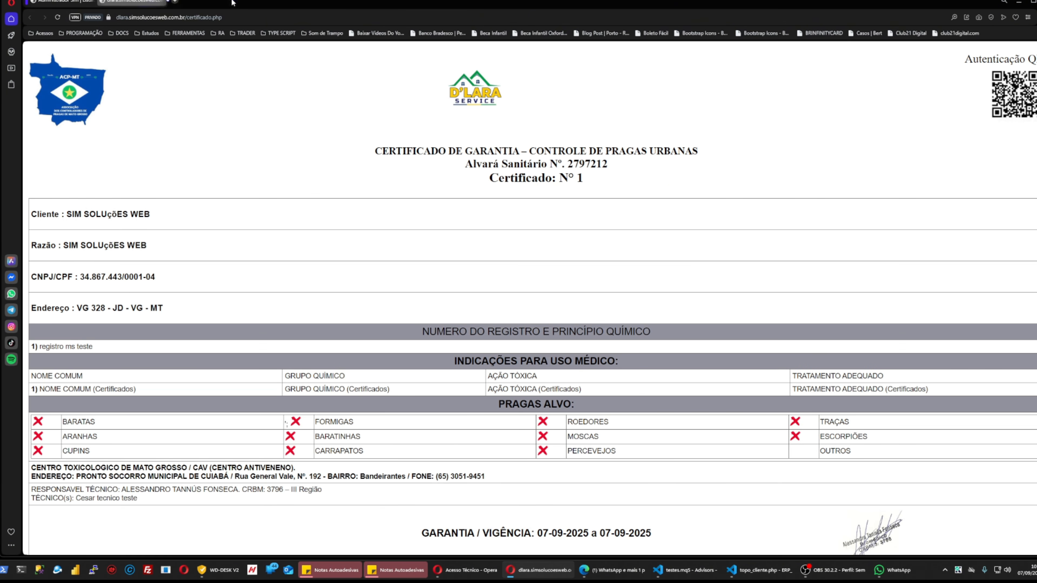
click(63, 2)
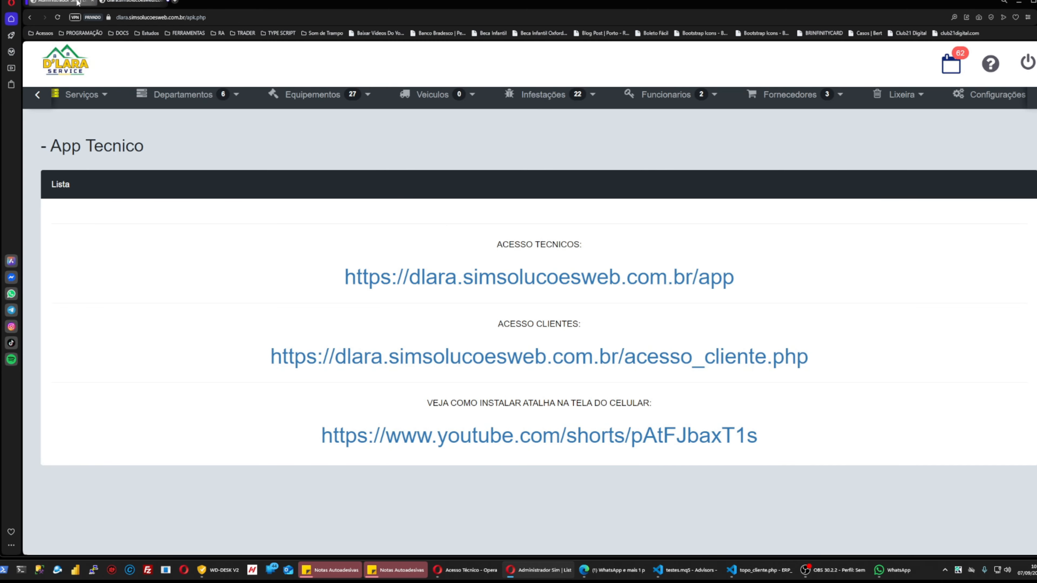
click(113, 2)
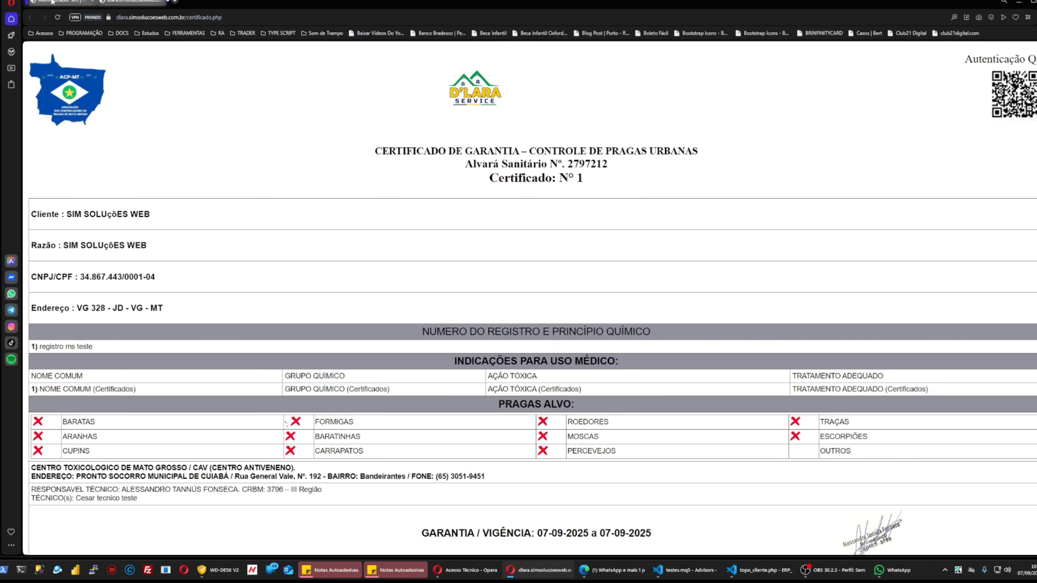
click(63, 2)
click(974, 121)
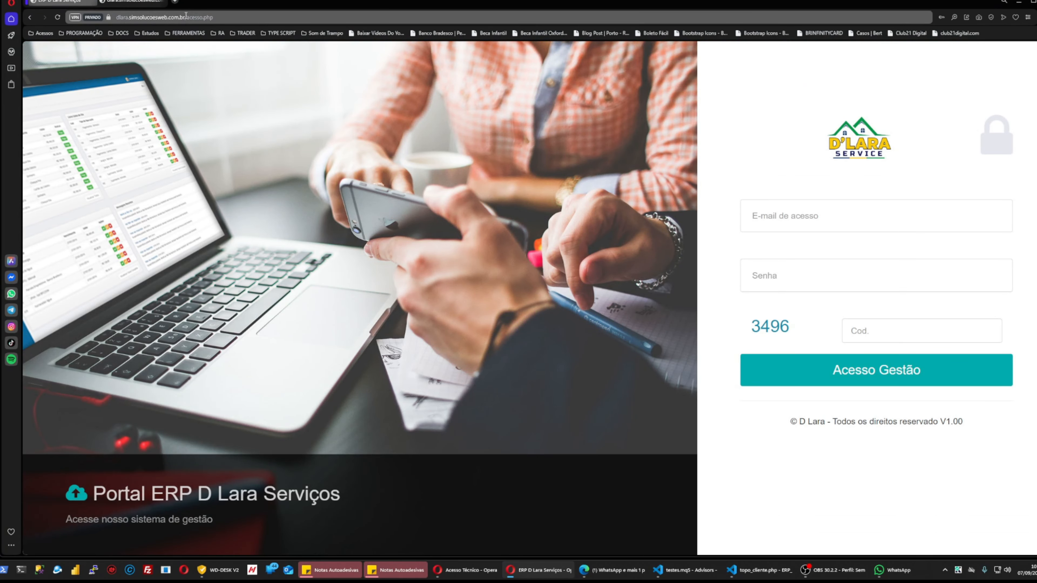
Load the technician app by changing the address from acesso.php to app, in a phone-sized view.
click(204, 18)
text(app)
key(Return)
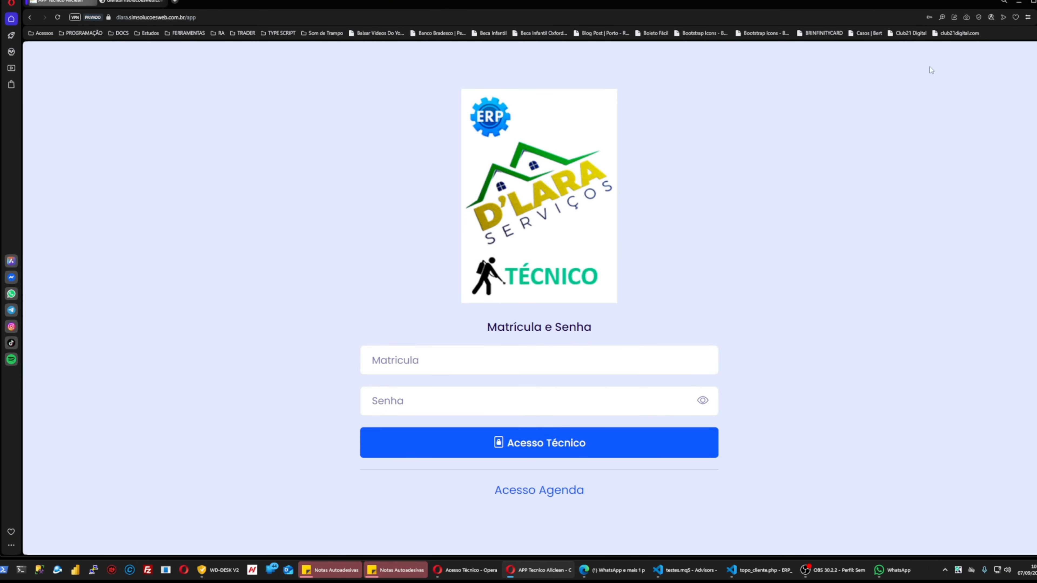
click(761, 18)
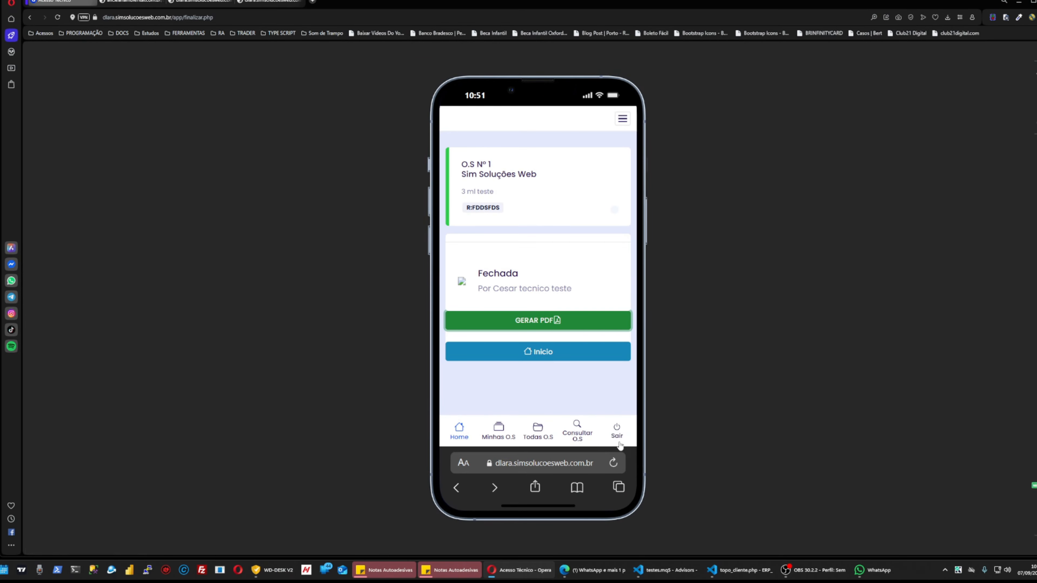
click(615, 431)
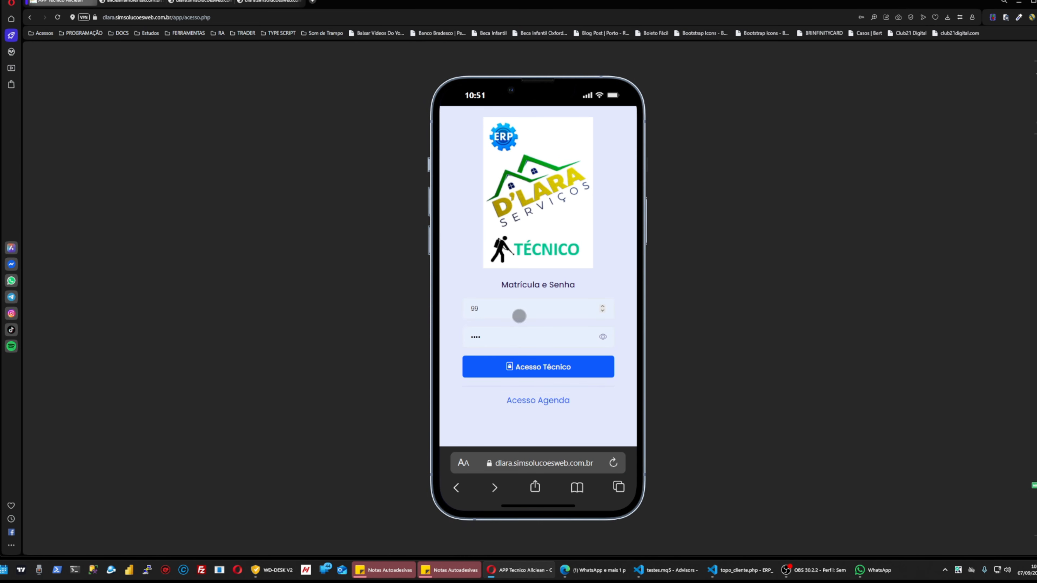
Dismiss the matrícula keyboard and switch to the restricted administrator login (Acesso Agenda).
scroll(518, 316, up, 2)
scroll(517, 316, down, 1)
click(469, 308)
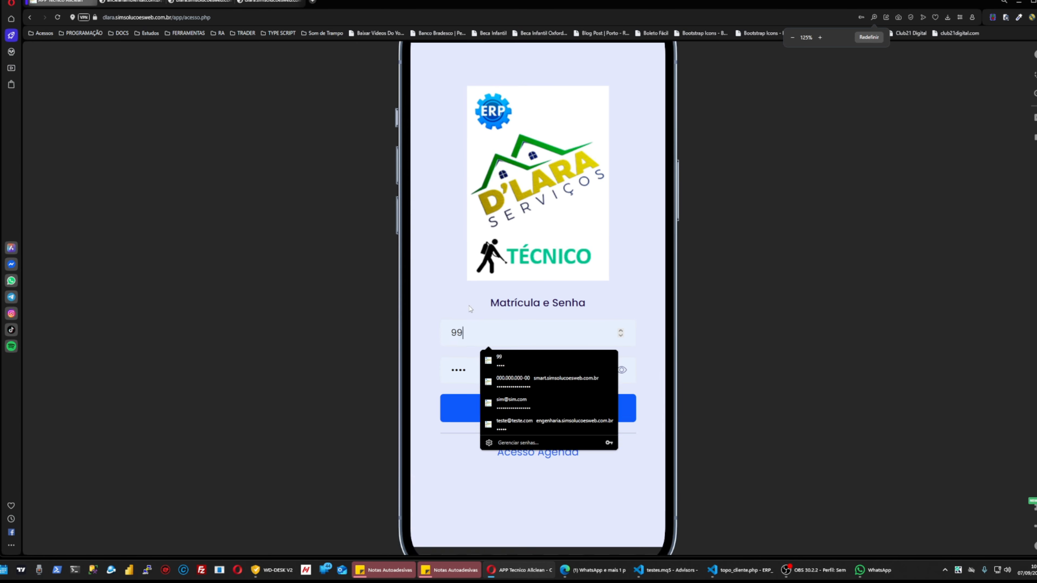
click(639, 298)
scroll(637, 296, down, 1)
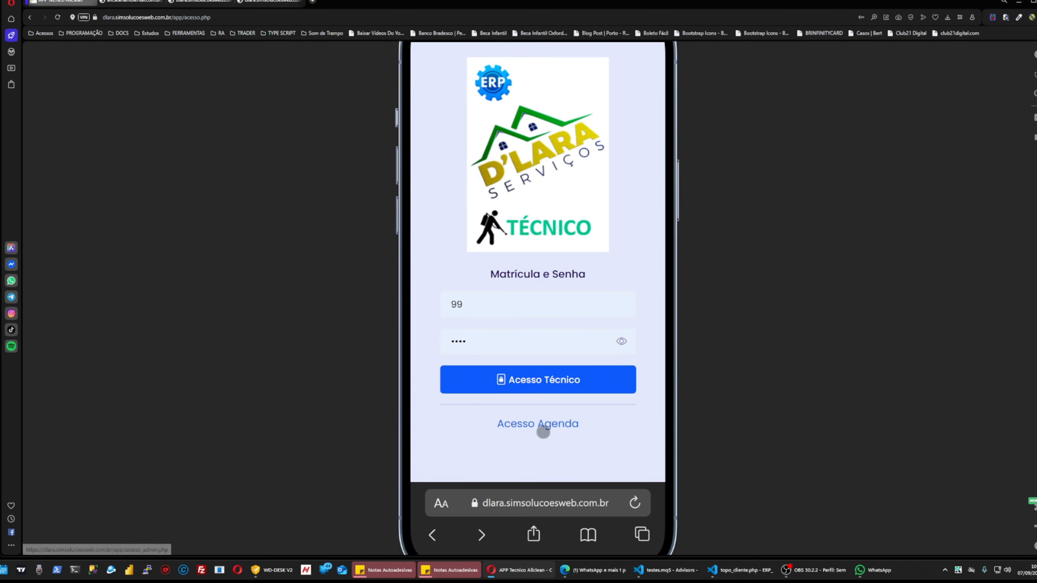
scroll(646, 382, up, 1)
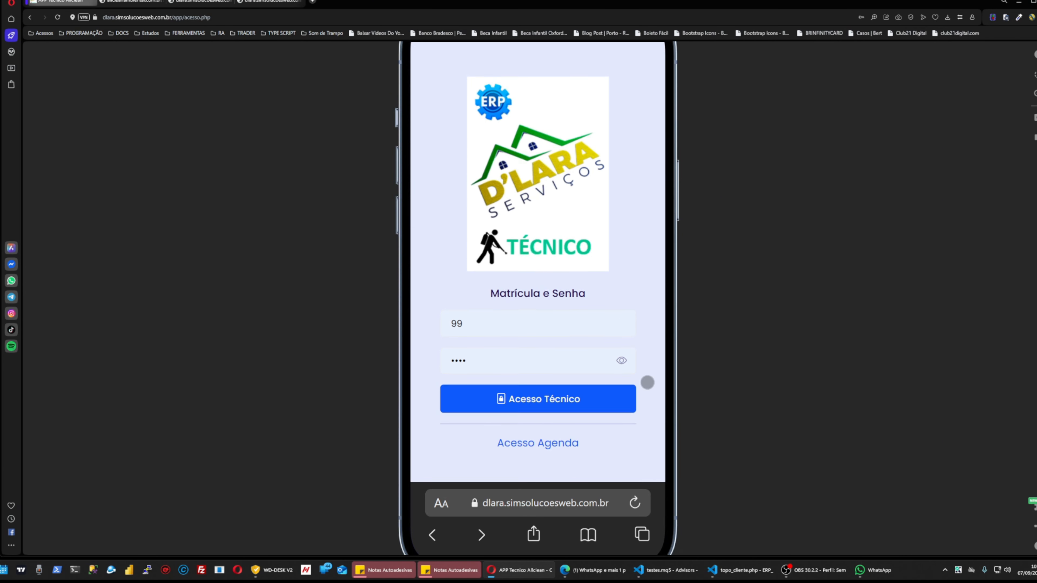
scroll(611, 347, down, 1)
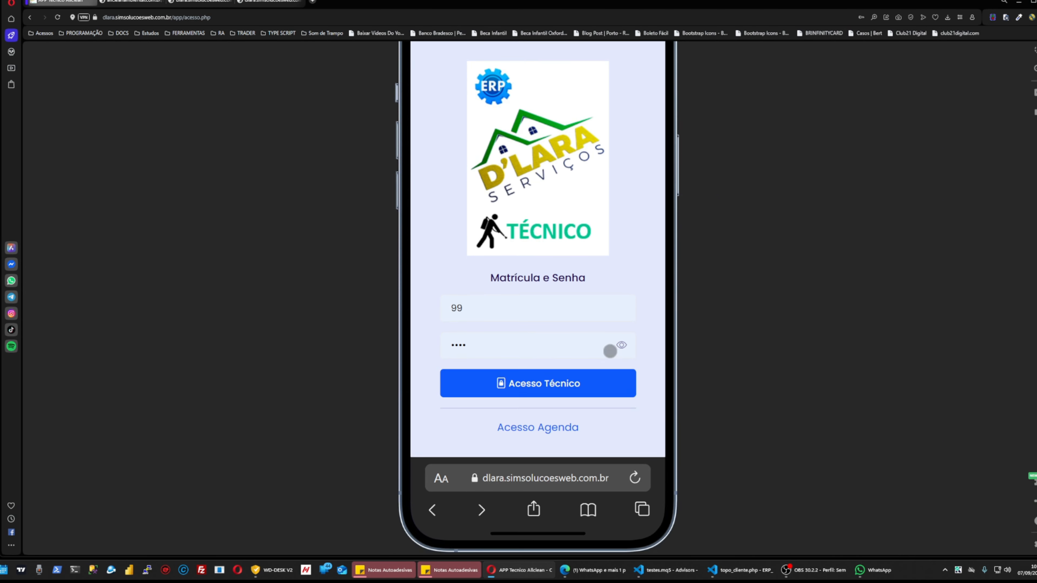
click(540, 428)
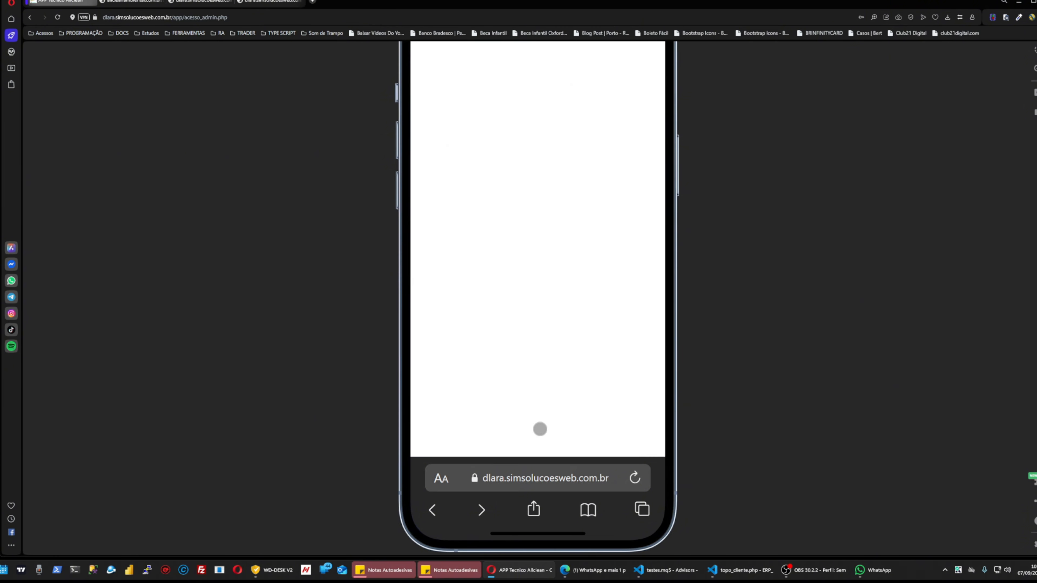
Fill in the saved administrator login from autofill and sign in via Acesso Administração.
scroll(561, 403, down, 2)
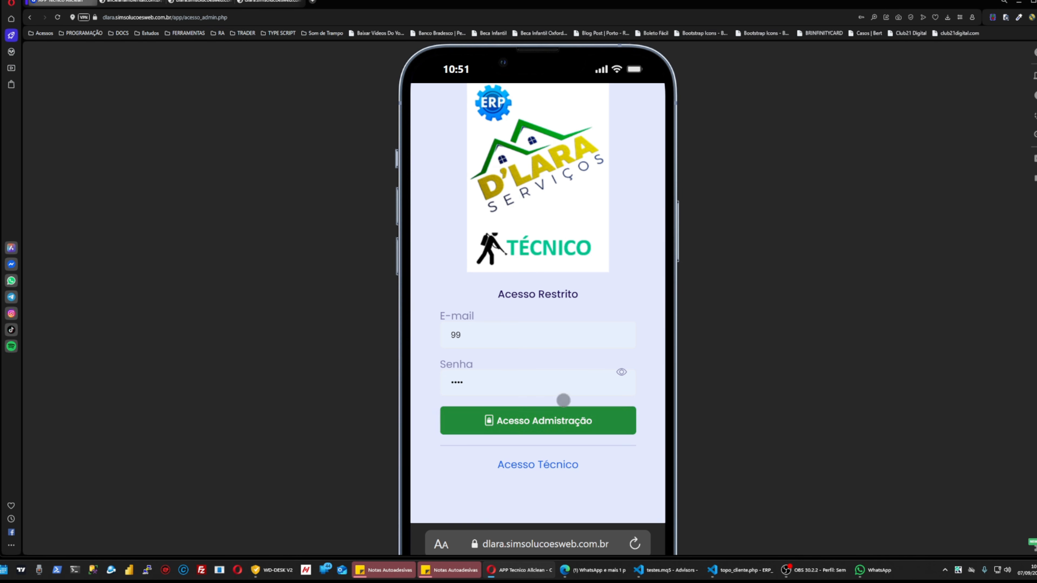
scroll(520, 432, up, 2)
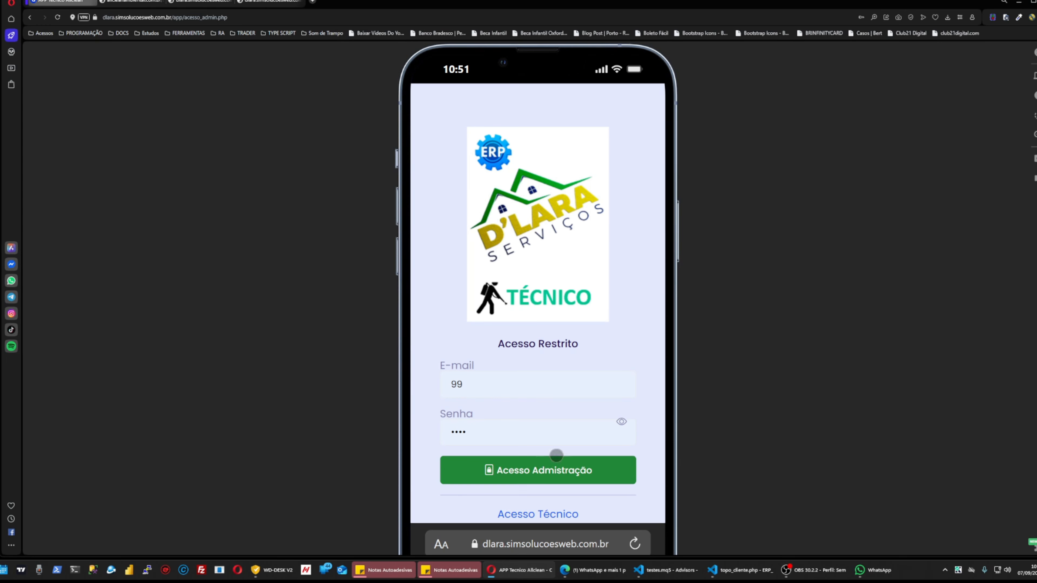
scroll(530, 408, down, 2)
scroll(504, 349, up, 2)
double_click(493, 384)
scroll(530, 352, down, 4)
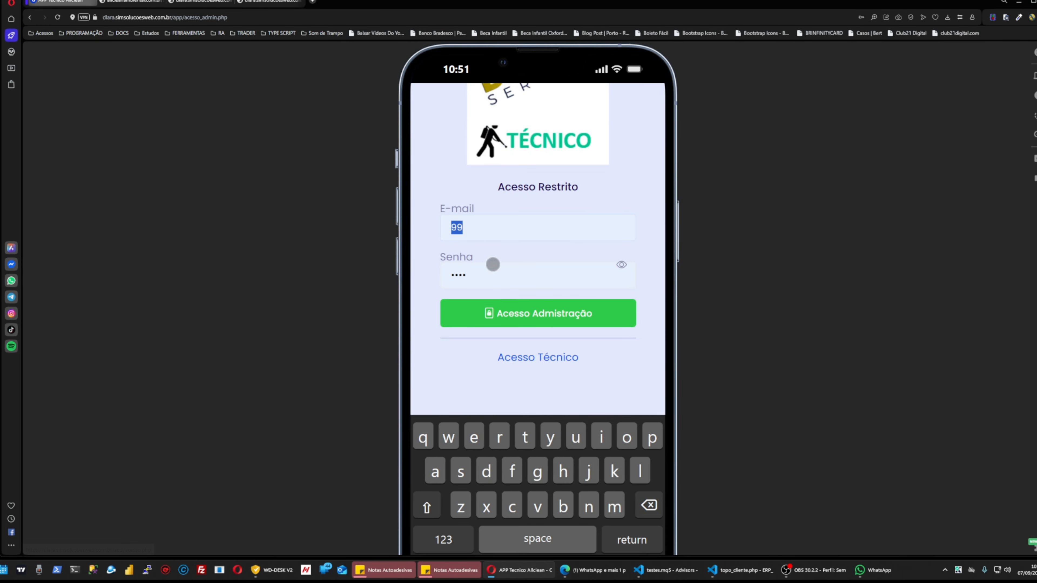
click(499, 225)
click(532, 295)
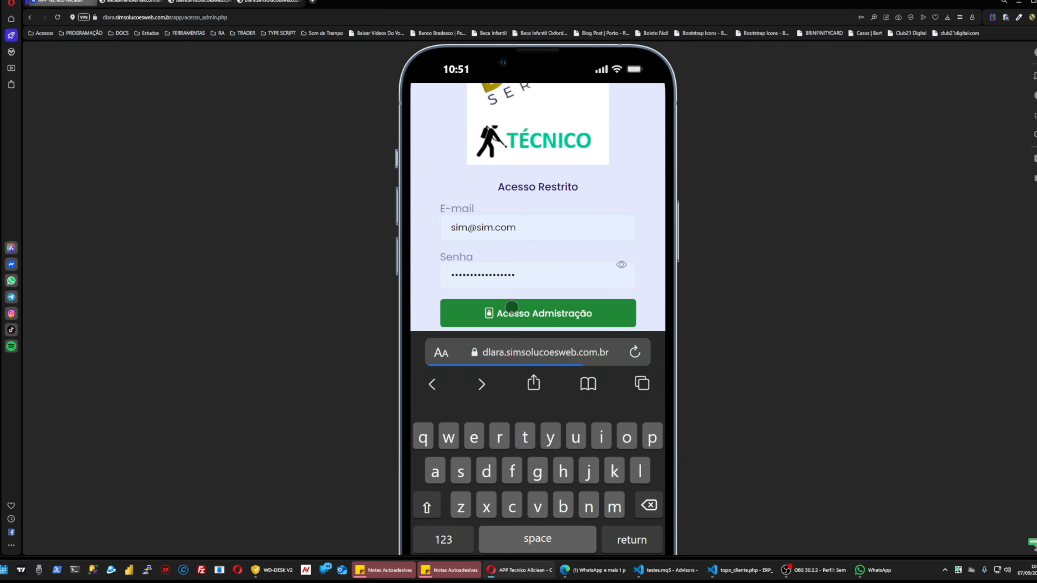
click(513, 313)
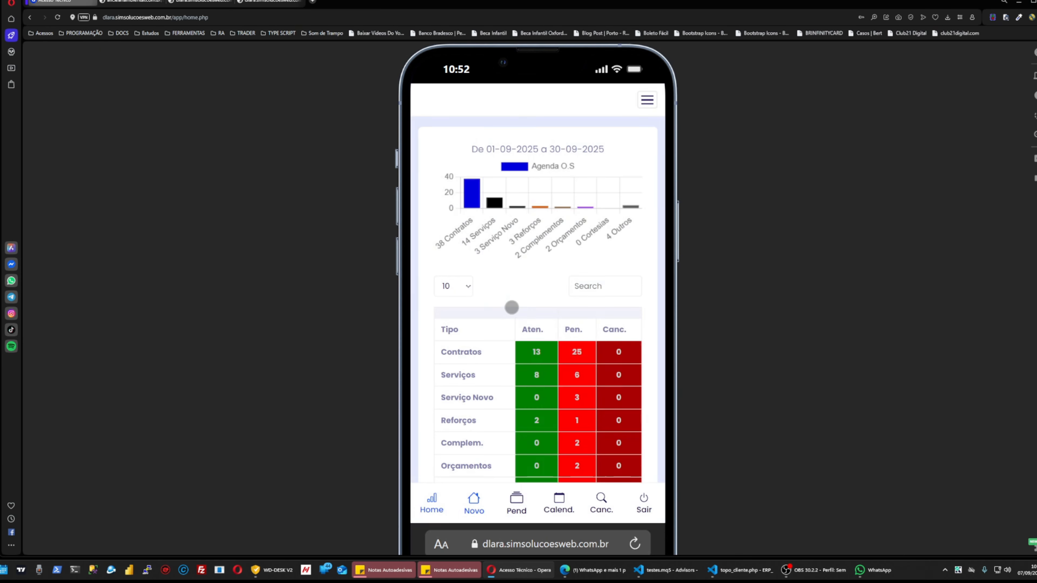
Return to the home dashboard and open the Calend. pending-events calendar for September 2025.
scroll(511, 307, down, 3)
scroll(567, 204, up, 3)
scroll(572, 213, down, 2)
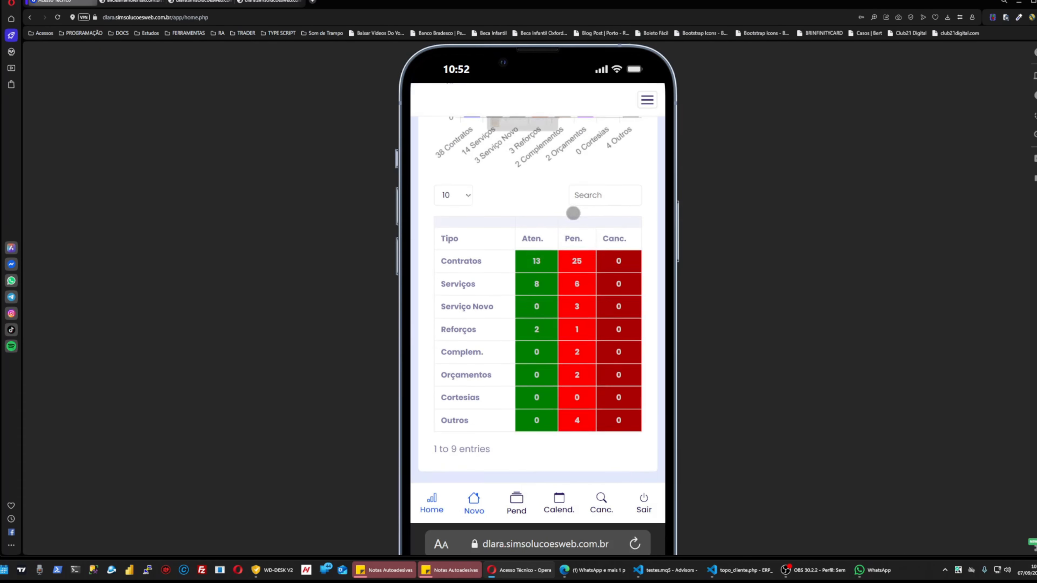
scroll(576, 231, up, 2)
scroll(462, 266, down, 3)
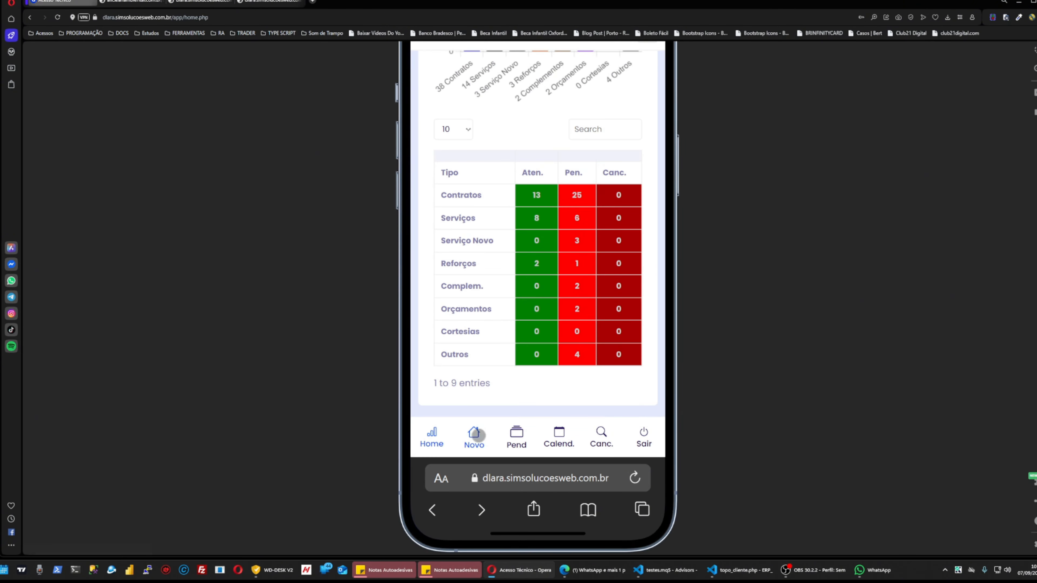
click(475, 435)
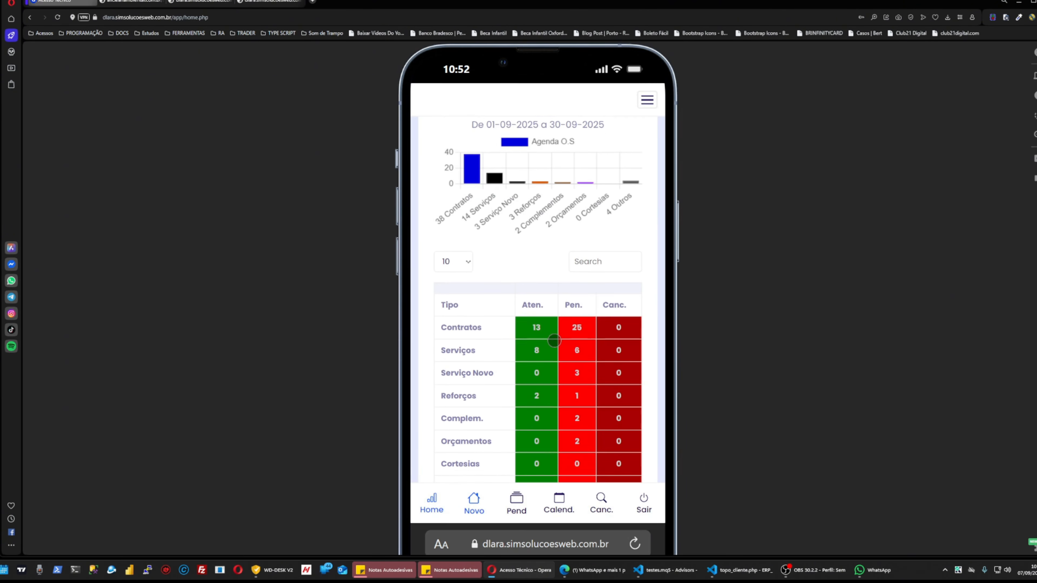
scroll(485, 490, down, 2)
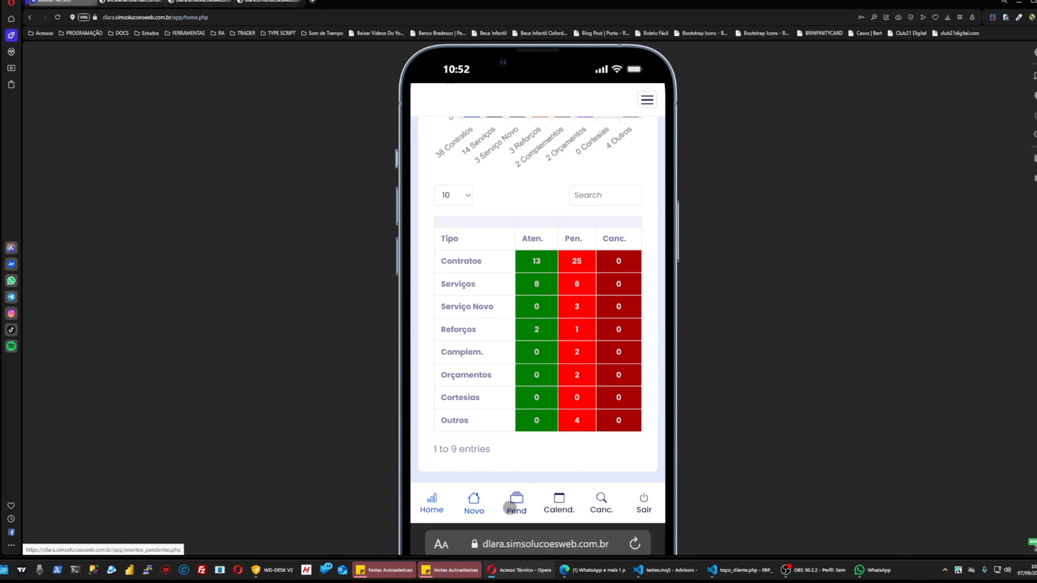
click(553, 509)
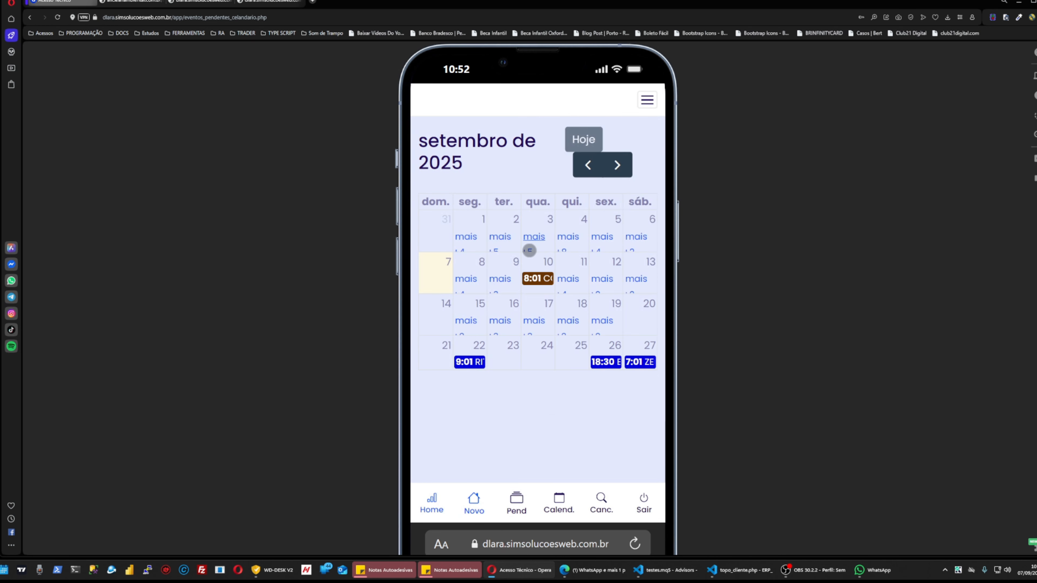
scroll(553, 421, down, 2)
Search clients for 'sim' and start a Criar Pré Agenda form for Sim Soluções Web.
click(486, 449)
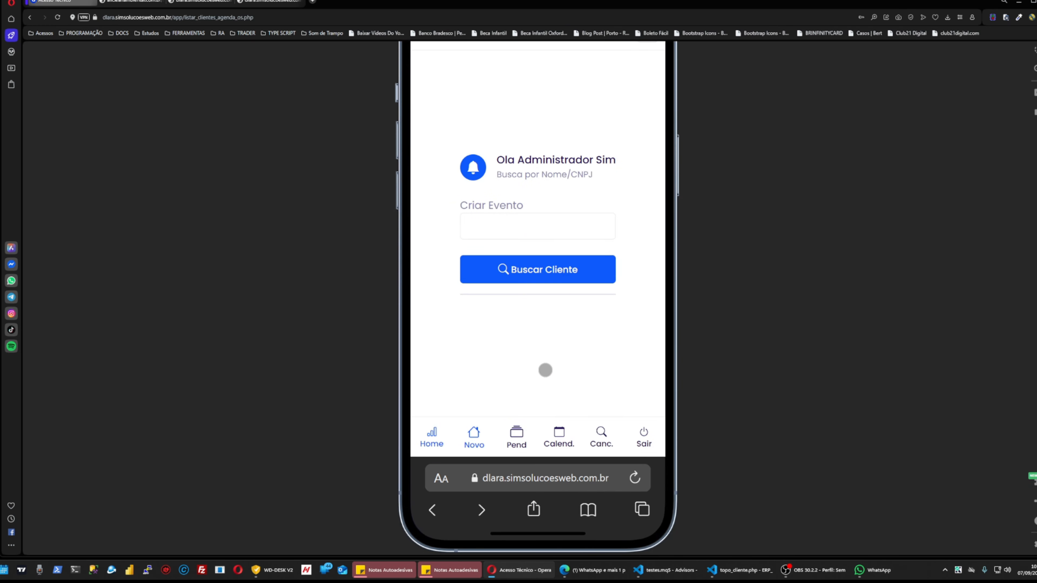
key(alt+Tab)
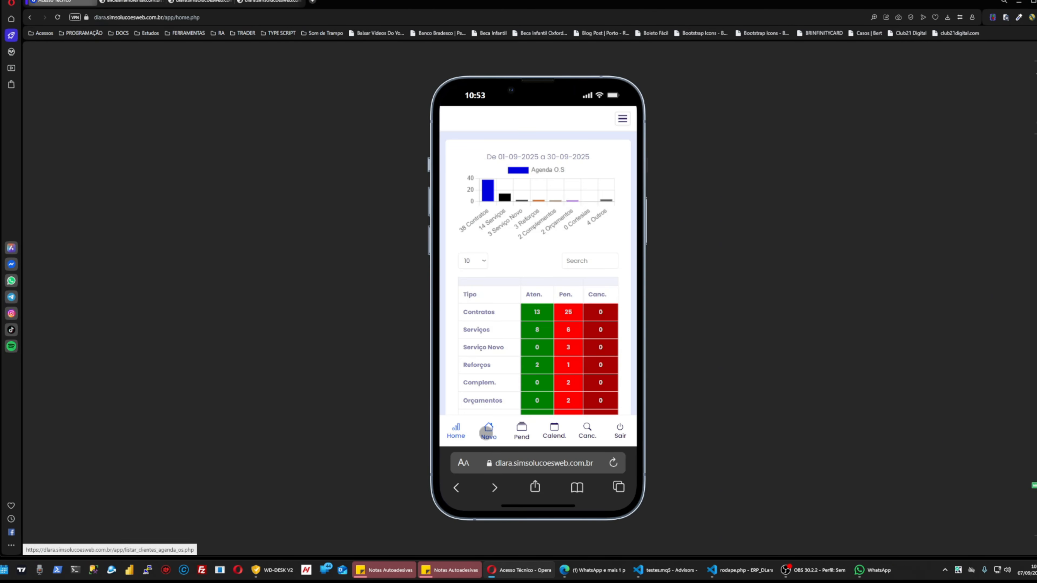
click(485, 433)
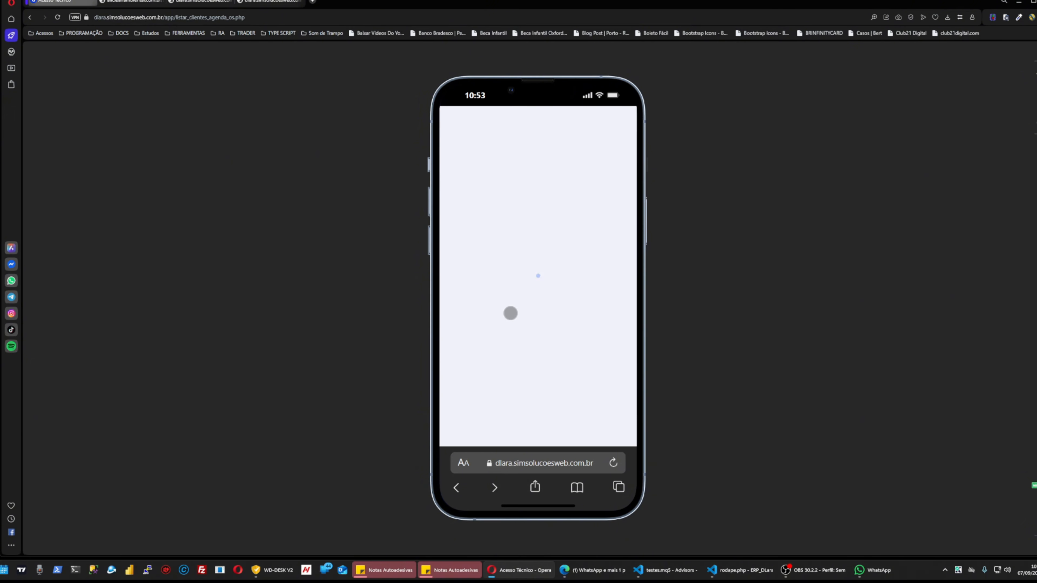
click(519, 229)
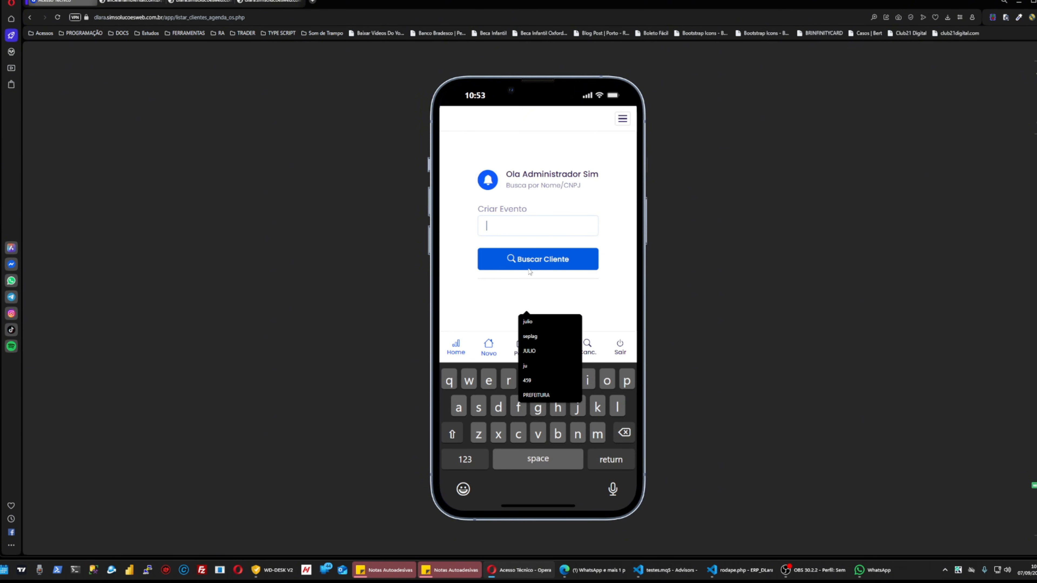
text(sim)
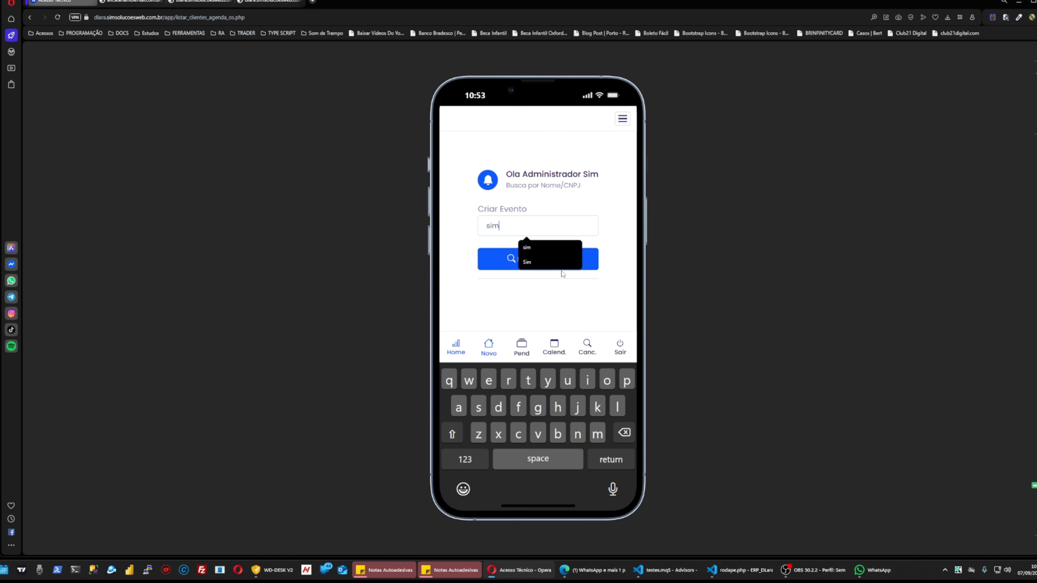
click(515, 258)
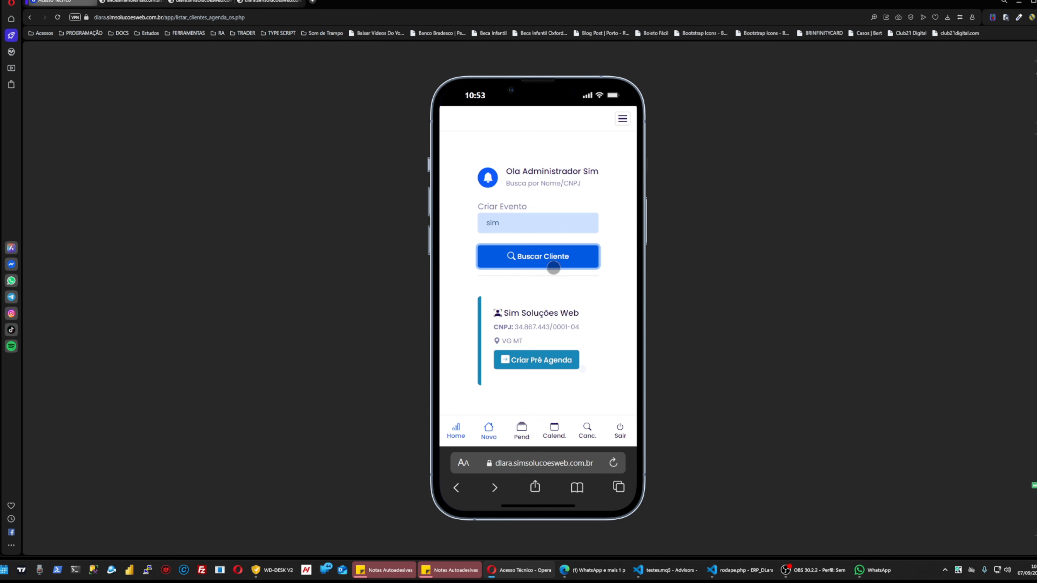
click(539, 364)
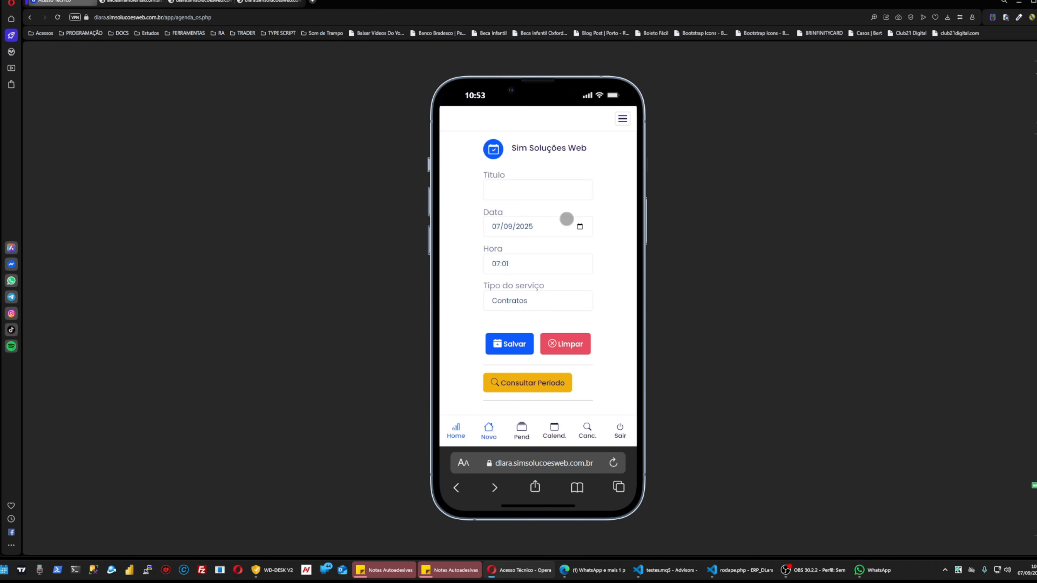
Save pre-agenda 'teste 010' for 07/09/2025 at 07:01 as a Contratos service and acknowledge success.
click(543, 188)
scroll(555, 286, down, 2)
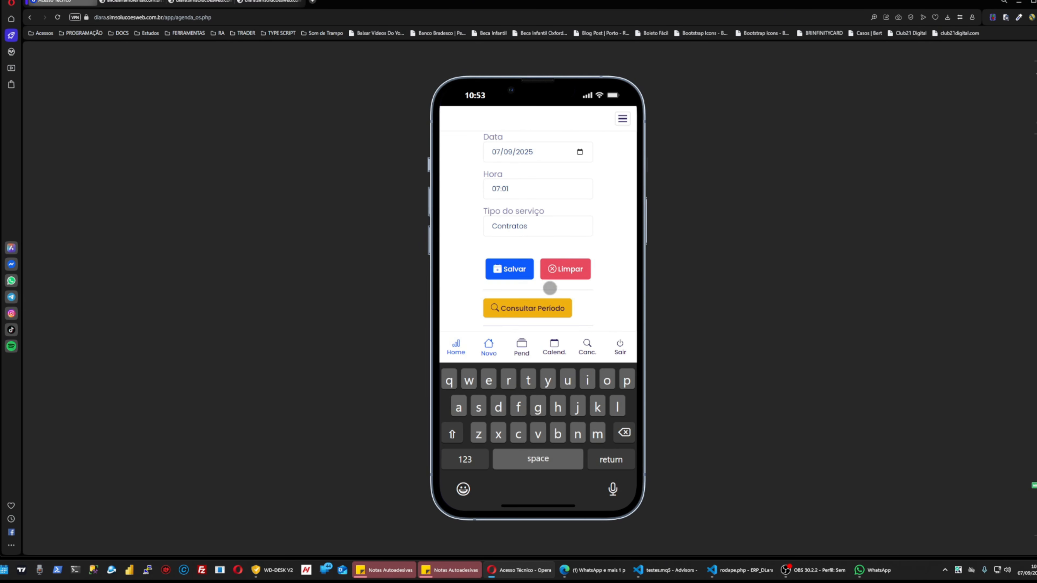
click(550, 227)
click(611, 246)
click(515, 190)
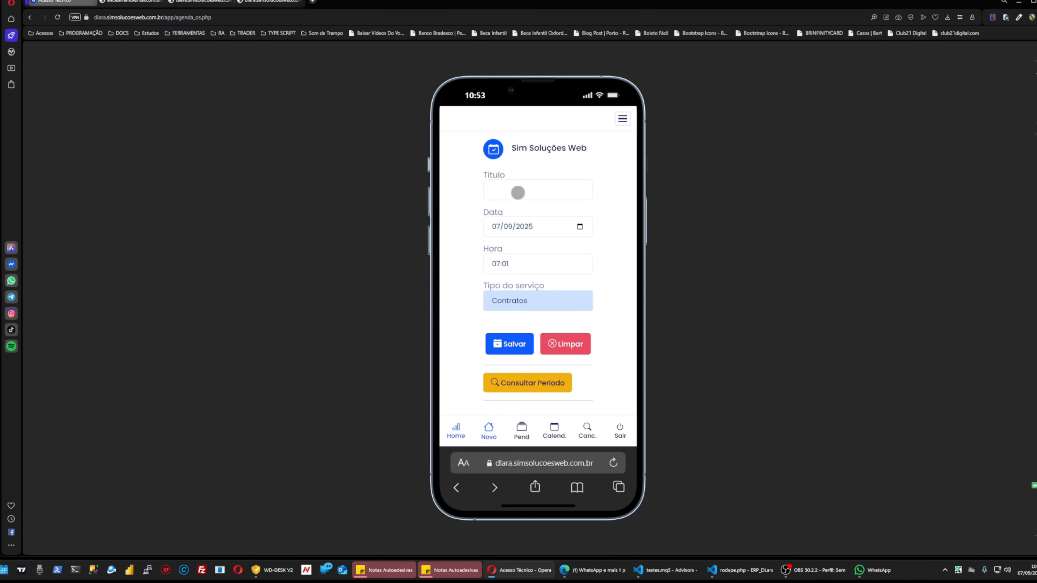
text(teste 010)
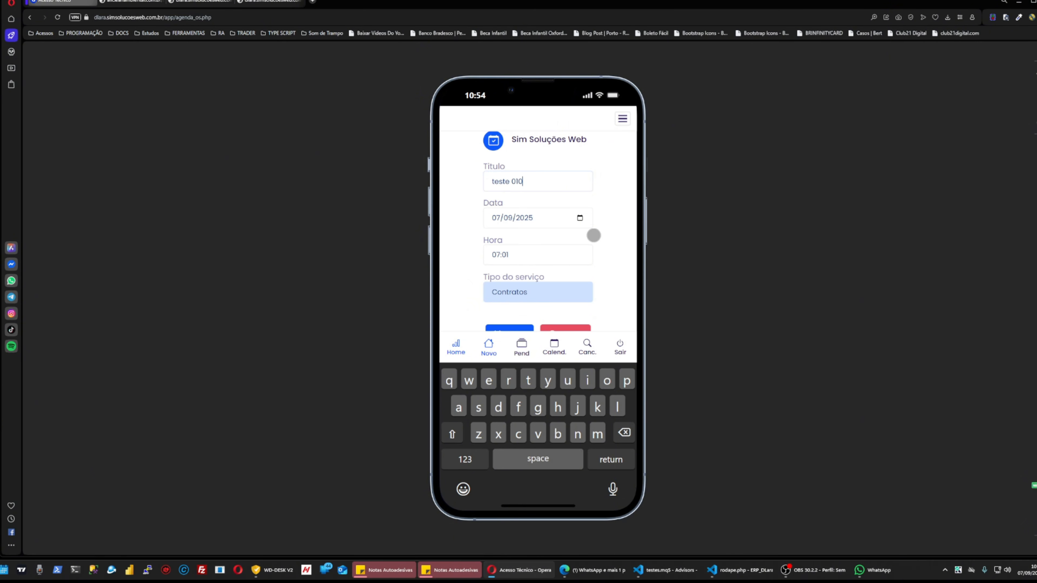
scroll(590, 231, down, 3)
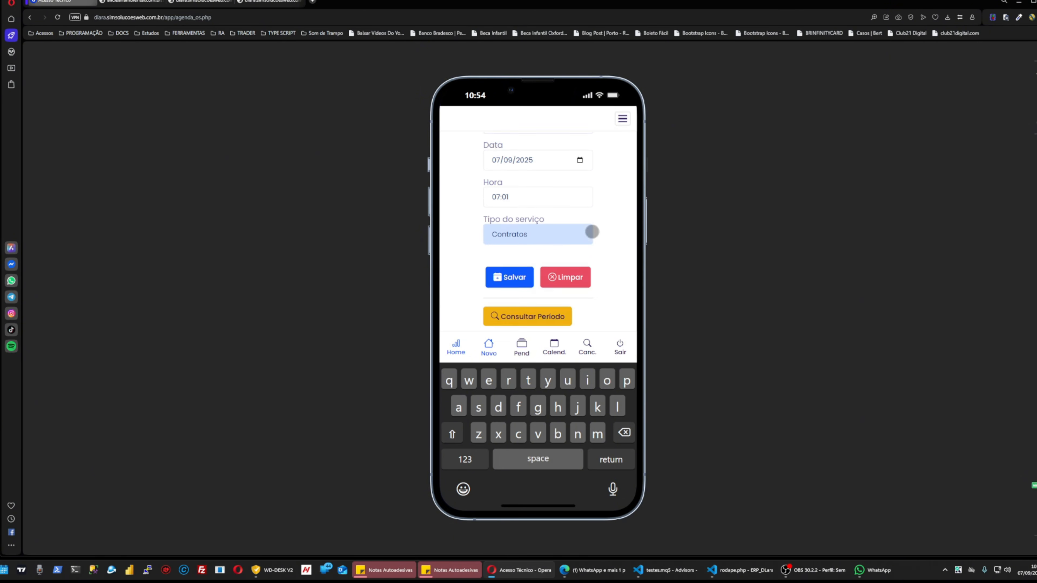
click(580, 154)
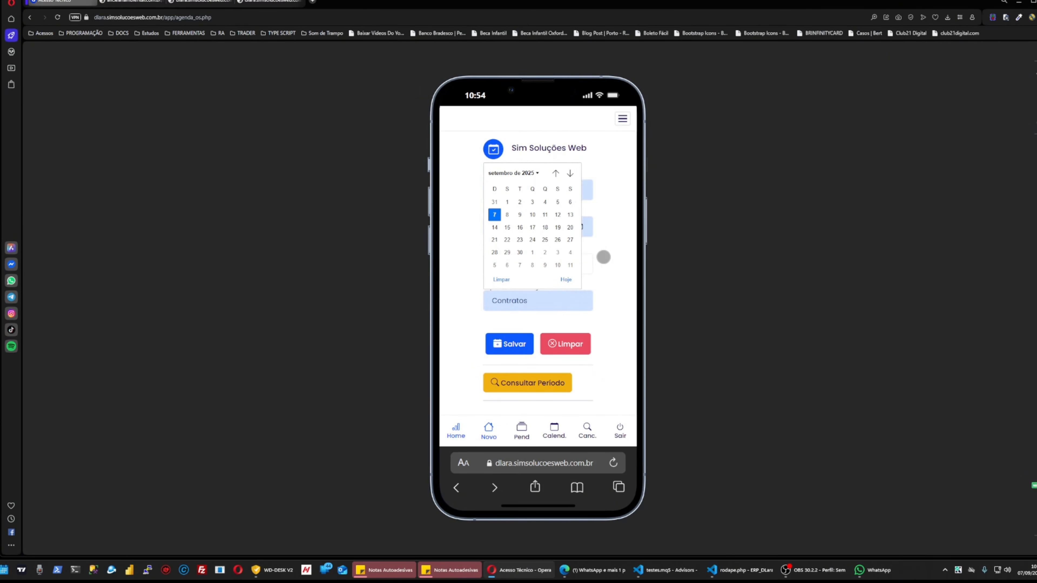
click(603, 257)
click(515, 346)
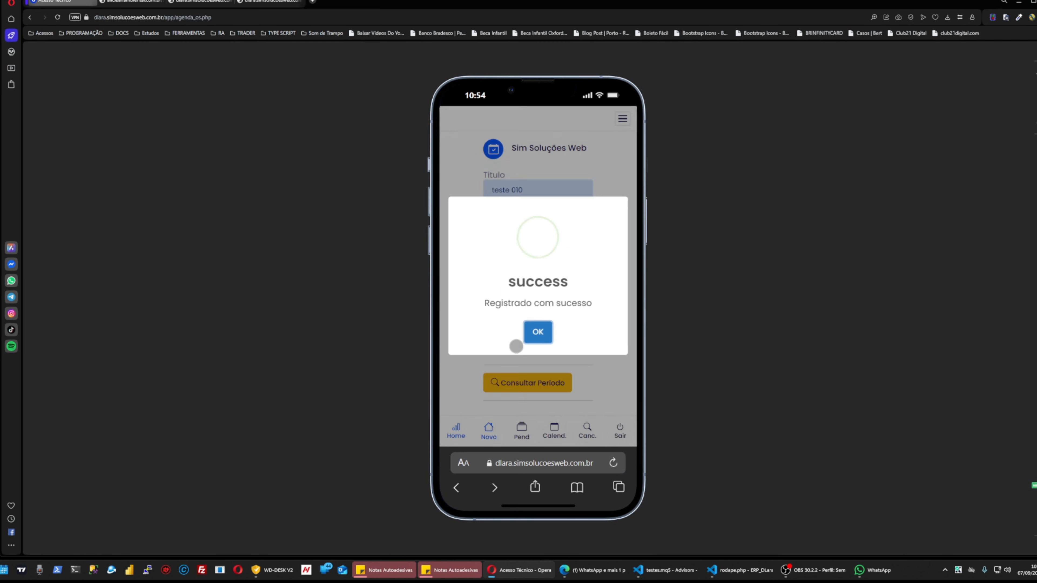
click(538, 332)
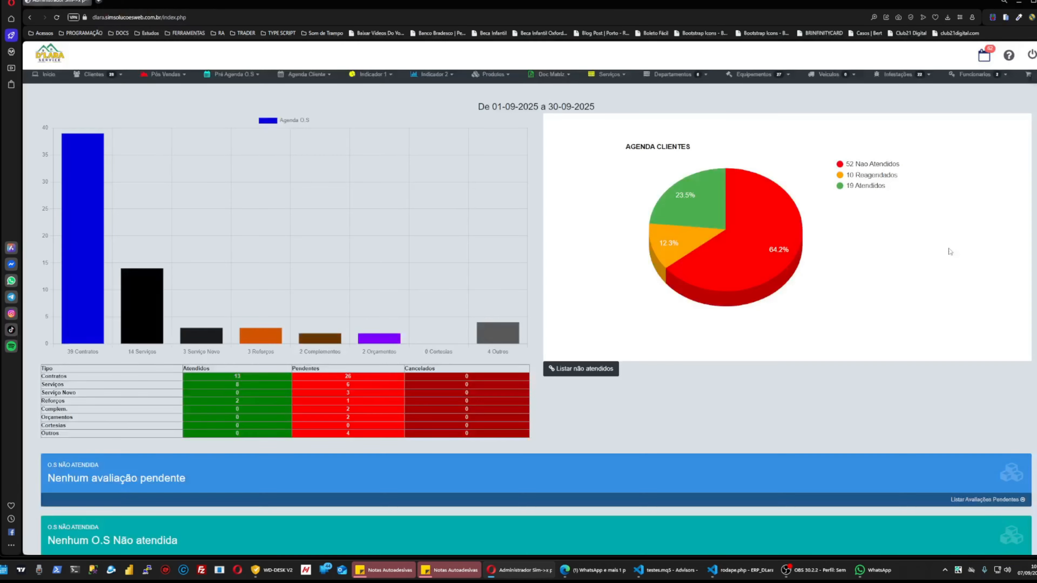
Zoom the desktop page in and open Pré Agenda O.S > Listar em Calendário.
key(ctrl+plus)
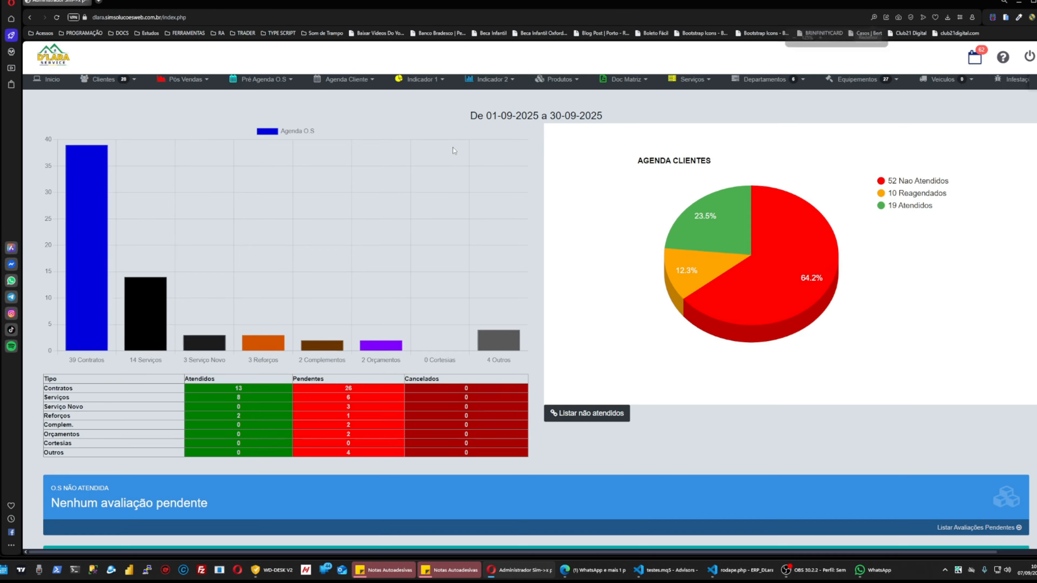
key(ctrl+plus)
key(ctrl+plus)
click(280, 99)
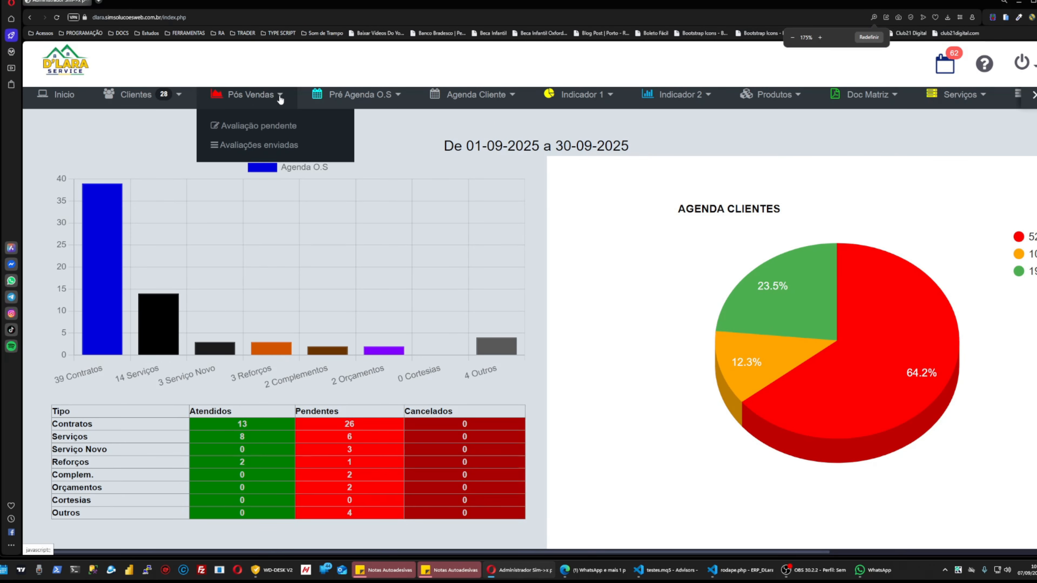
click(370, 105)
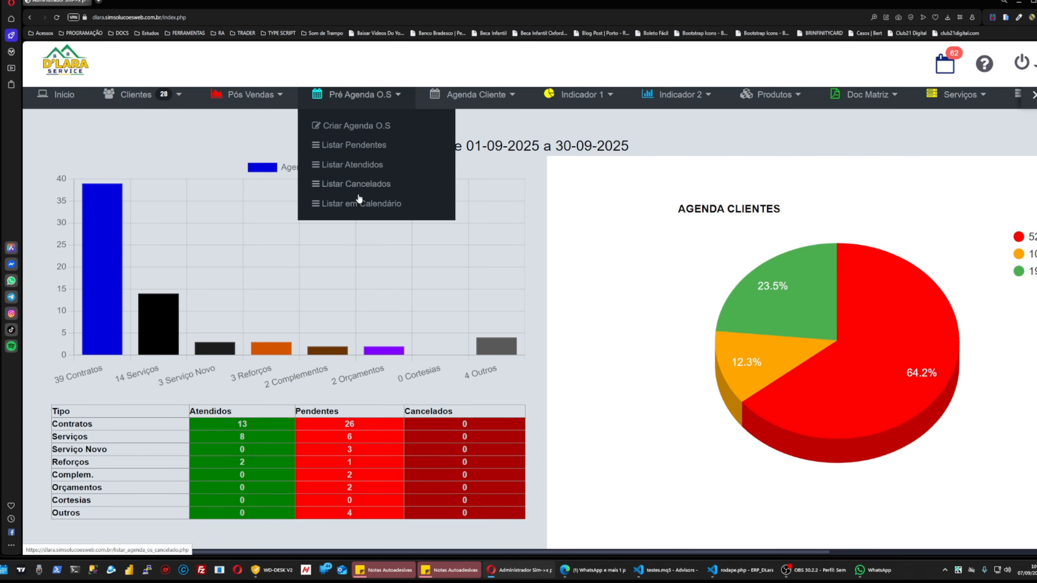
click(350, 209)
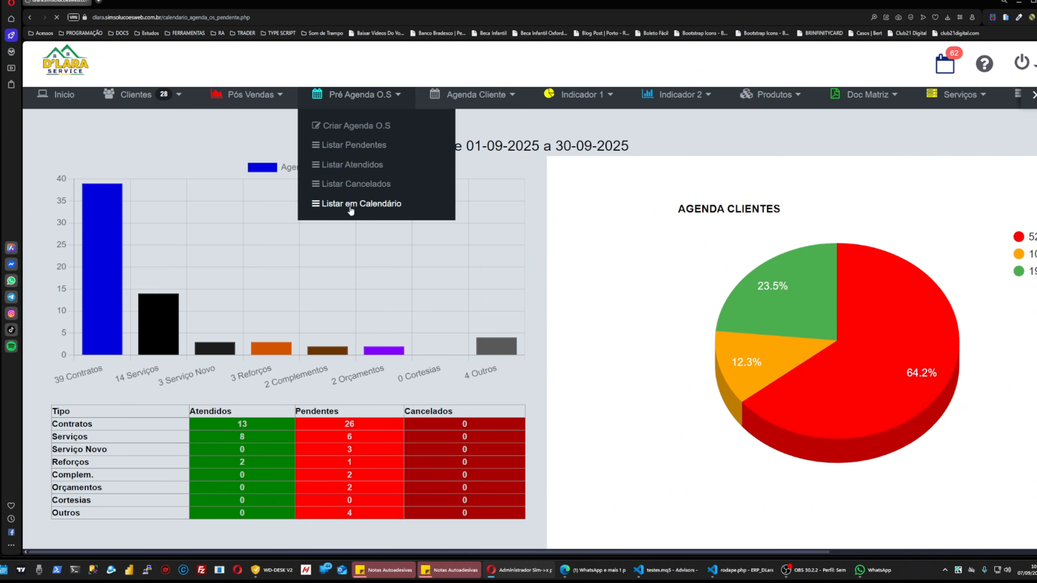
scroll(98, 213, down, 3)
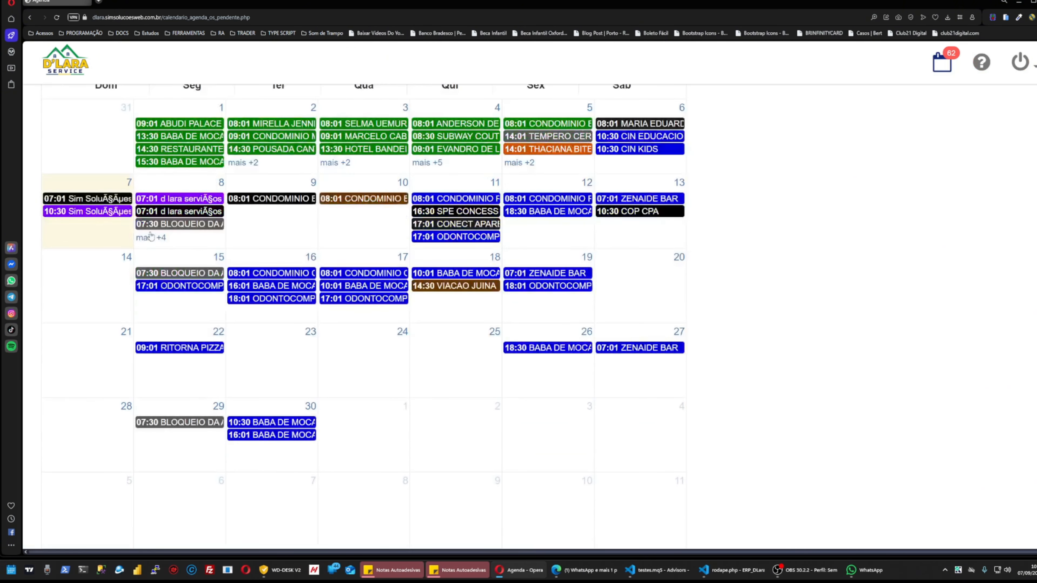
Check the 07:01 event on the 7th (teste 010, ID 4867, Contratos, Pendente), then return to Início.
click(94, 200)
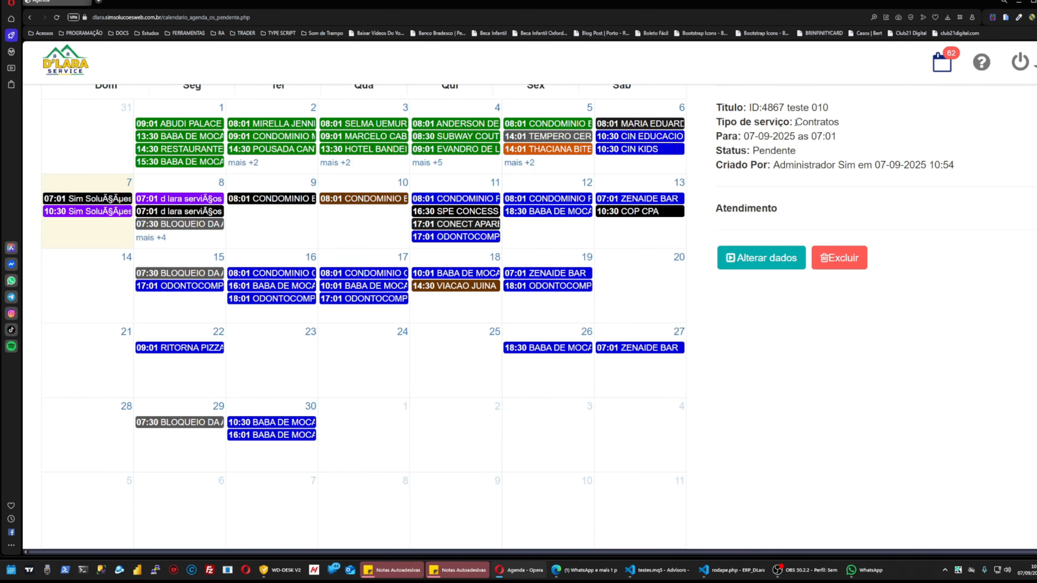
drag(792, 108, 829, 108)
click(904, 340)
scroll(453, 180, up, 3)
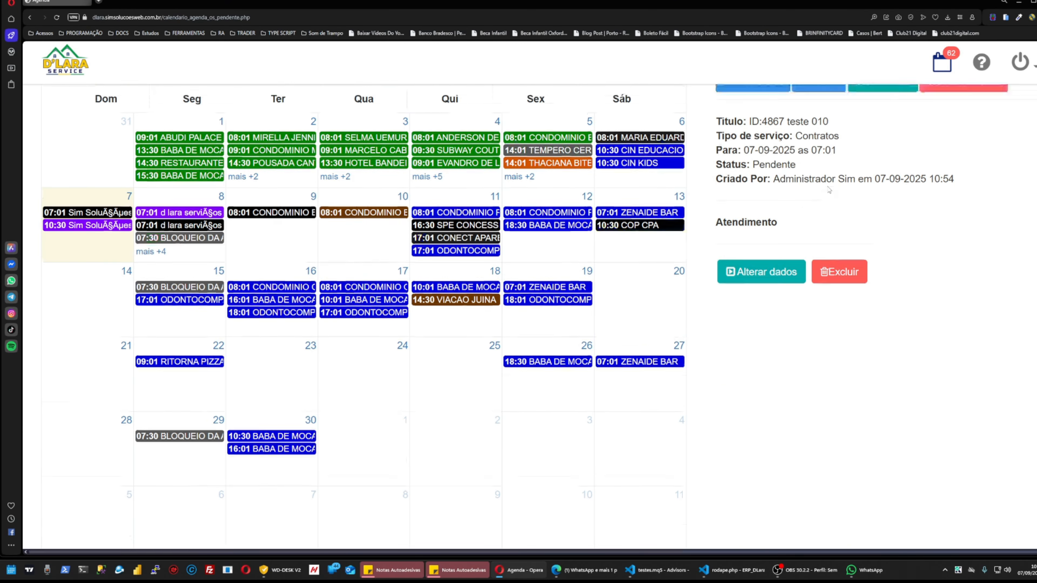
click(179, 115)
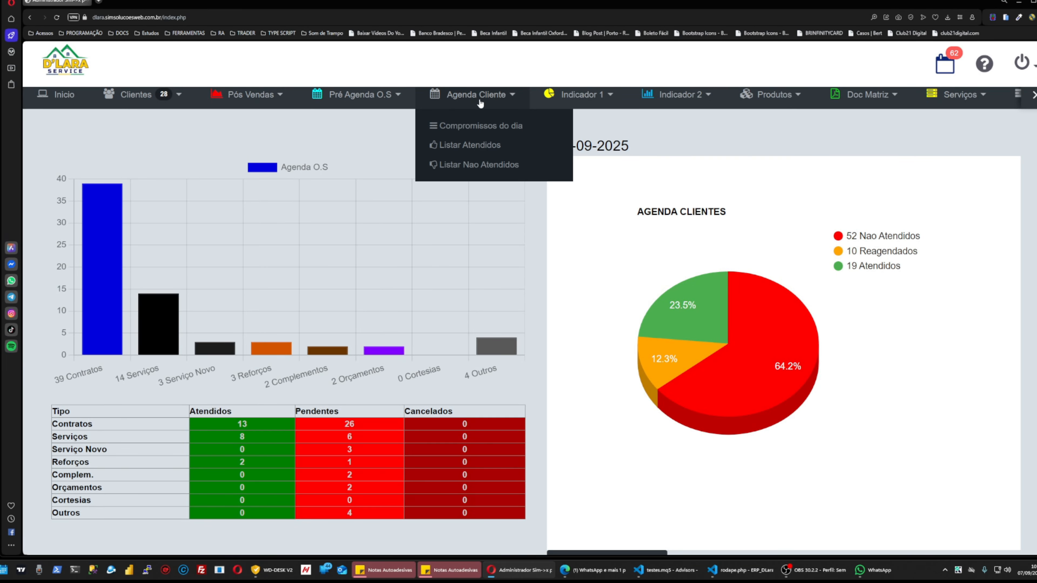
mouse_move(596, 103)
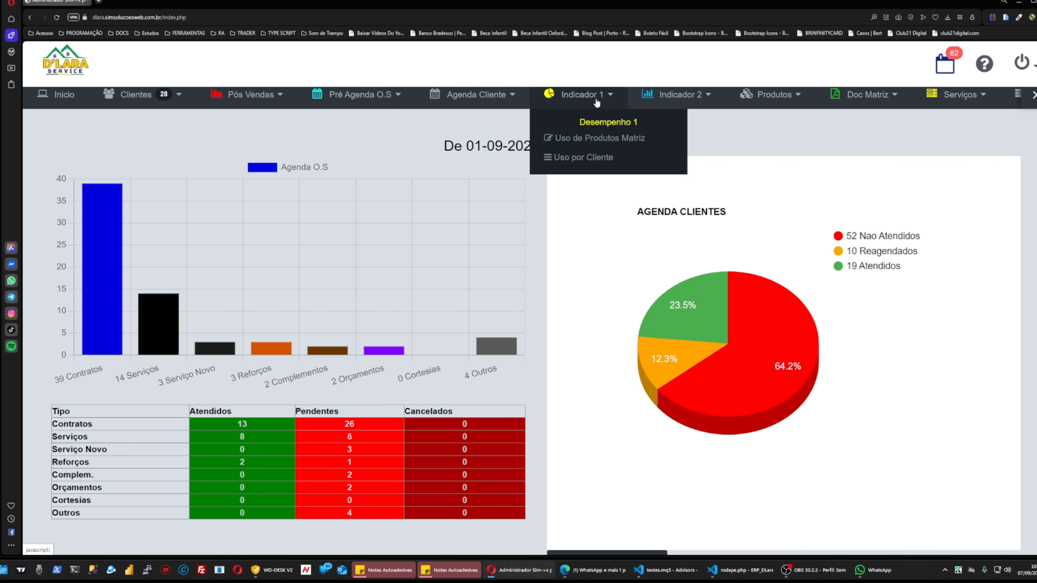
click(599, 141)
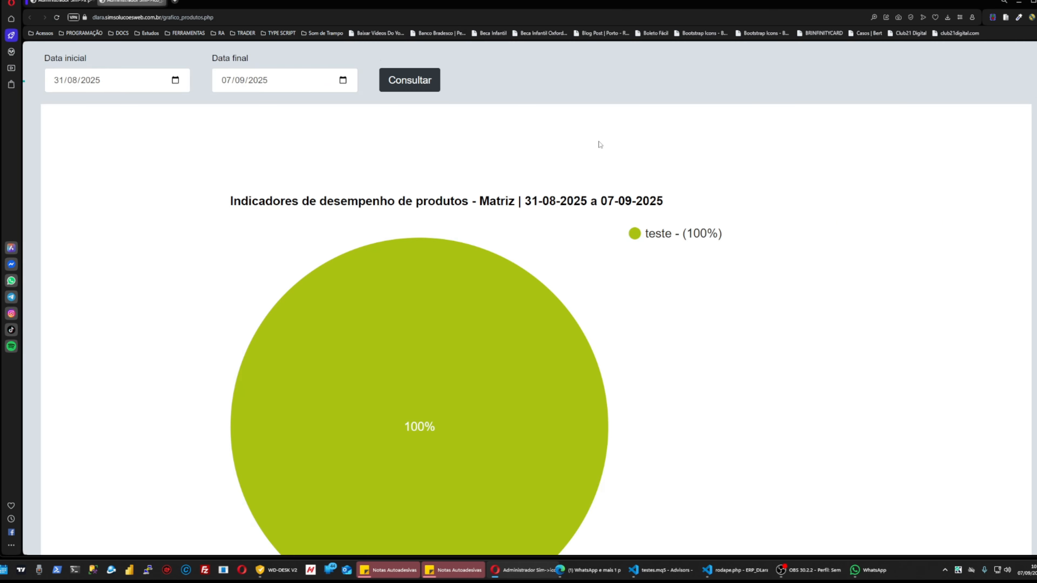
scroll(493, 251, down, 4)
scroll(493, 250, up, 4)
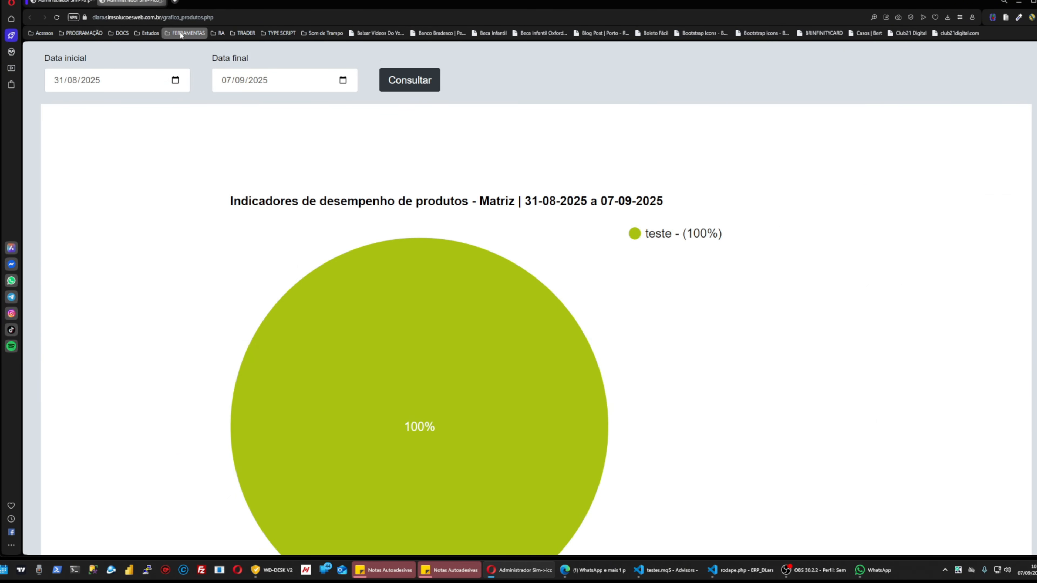
click(162, 4)
mouse_move(662, 103)
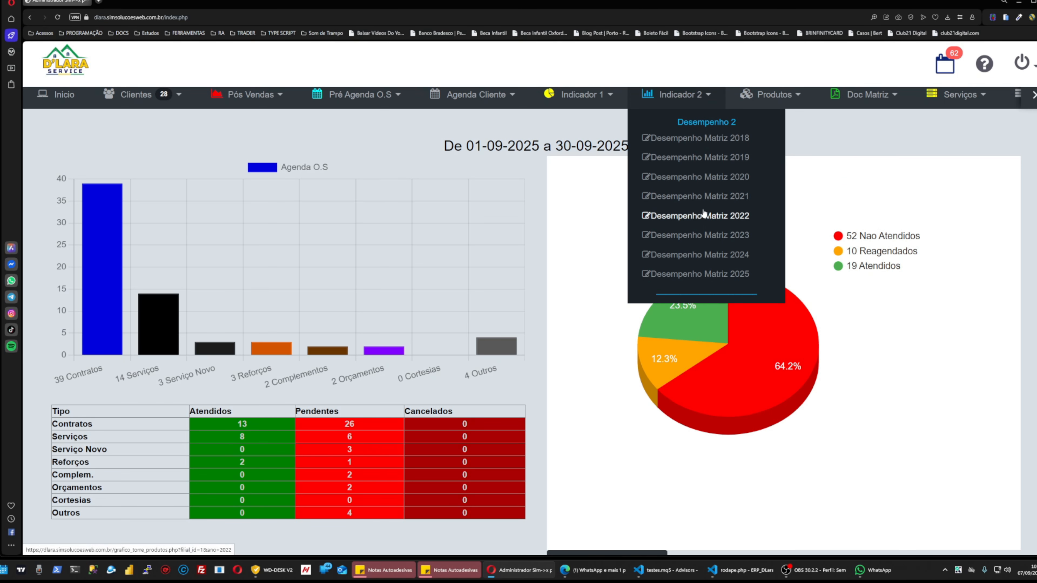
mouse_move(780, 99)
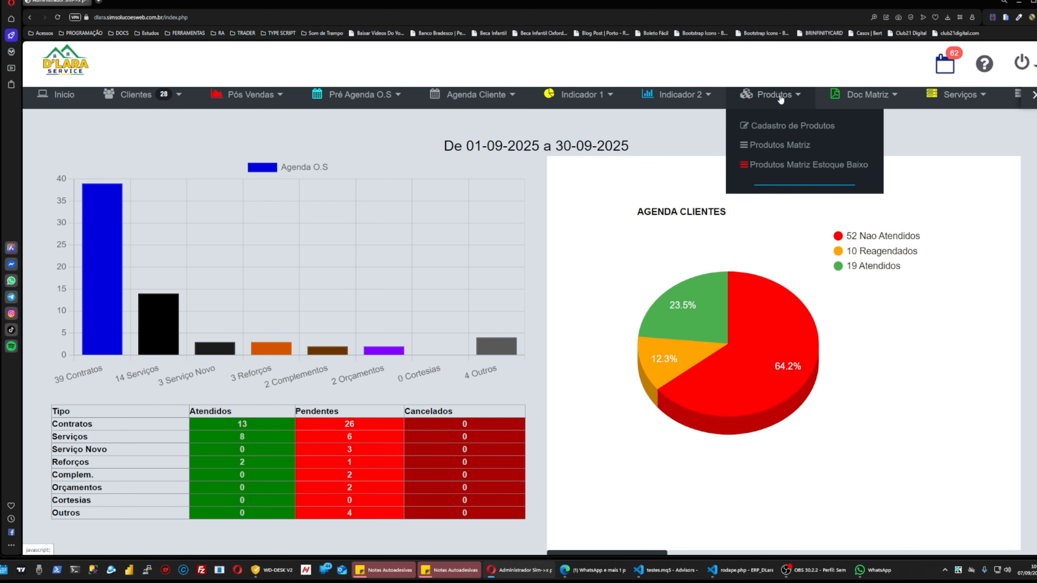
Open Produtos > Cadastro de Produtos and scroll through the blank form with status Ativo preset.
click(810, 131)
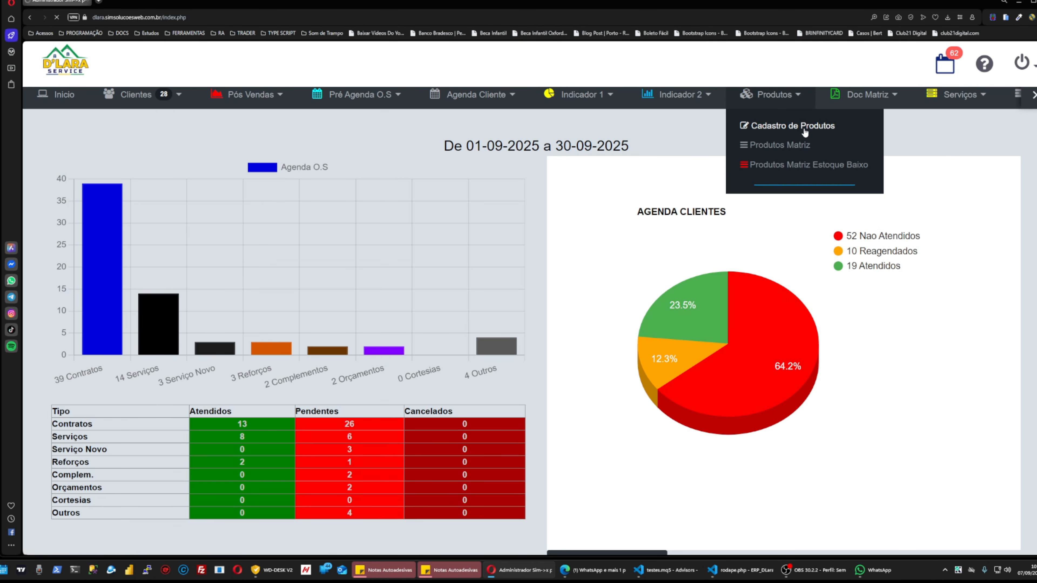
scroll(340, 271, down, 4)
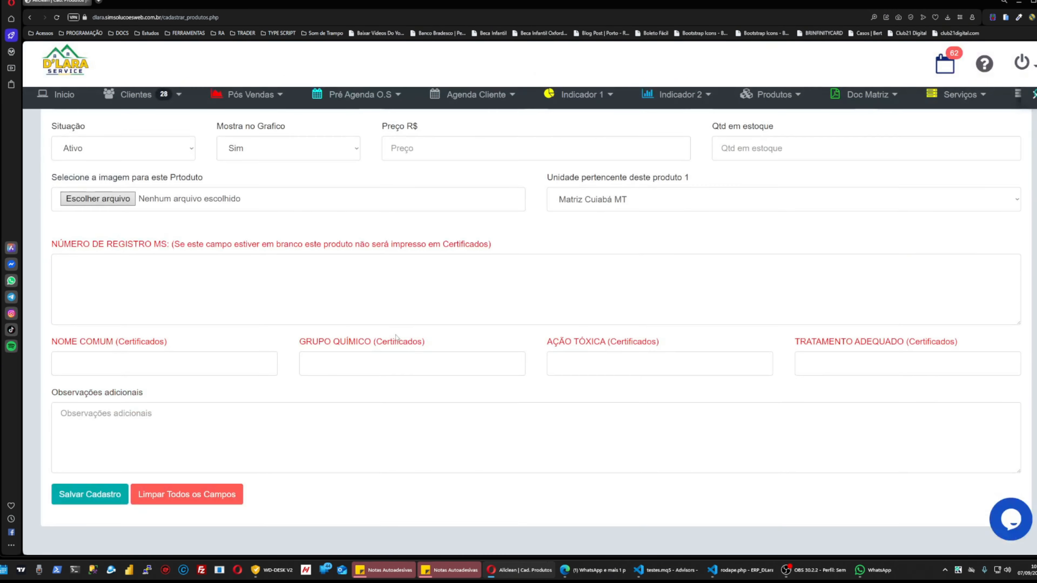
scroll(397, 338, up, 4)
scroll(397, 338, down, 3)
scroll(306, 327, up, 3)
scroll(213, 310, down, 3)
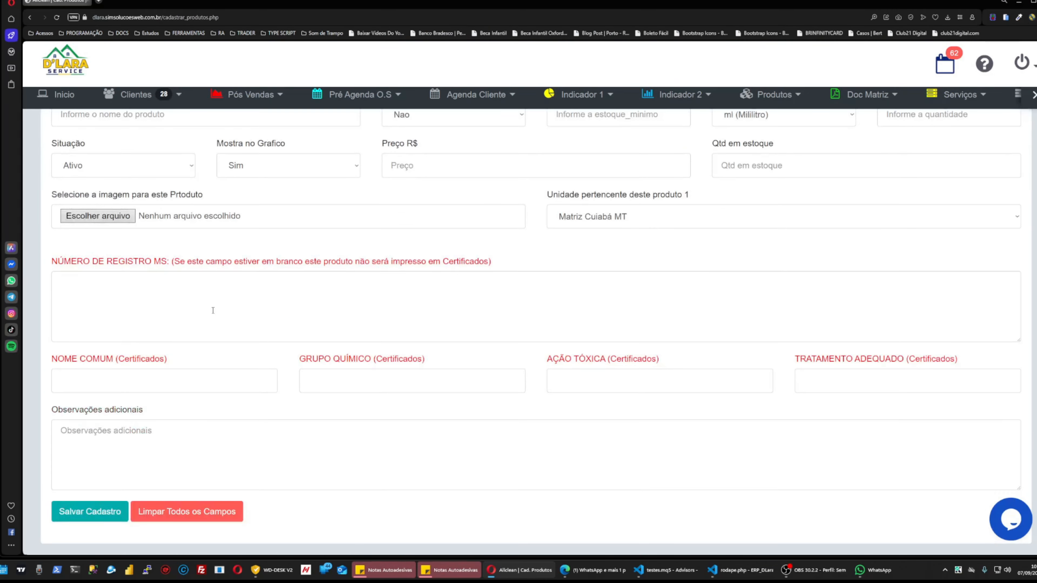